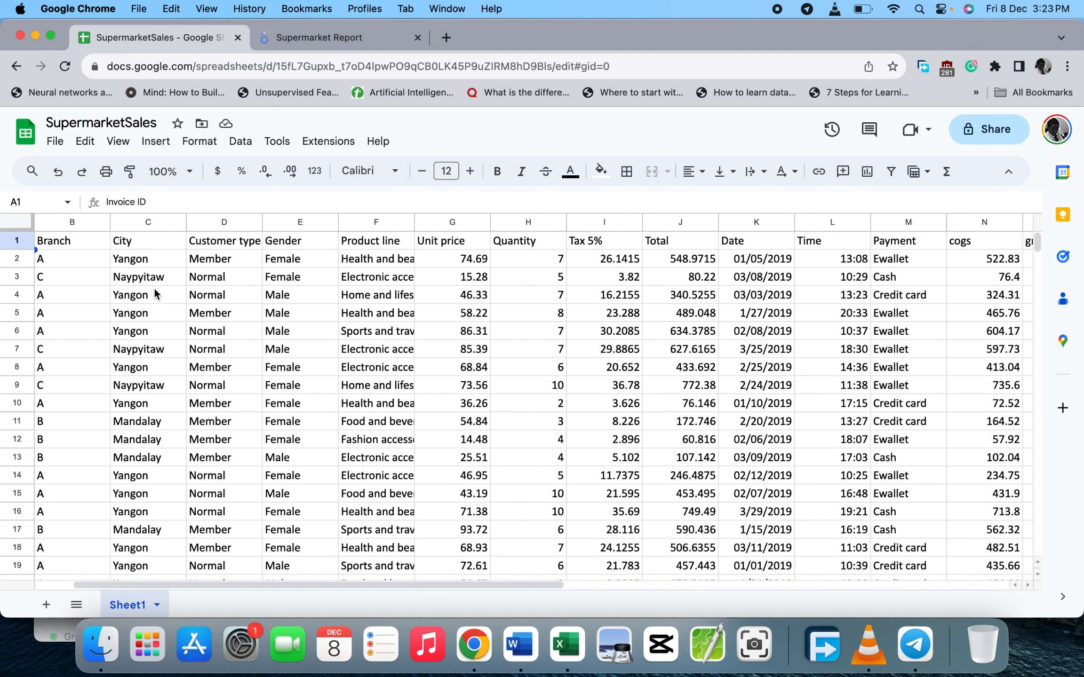
- Look over the SupermarketSales sheet's columns, header row and sample values such as Quantity and Total
scroll(154, 287, "left", 2)
left_click(83, 223)
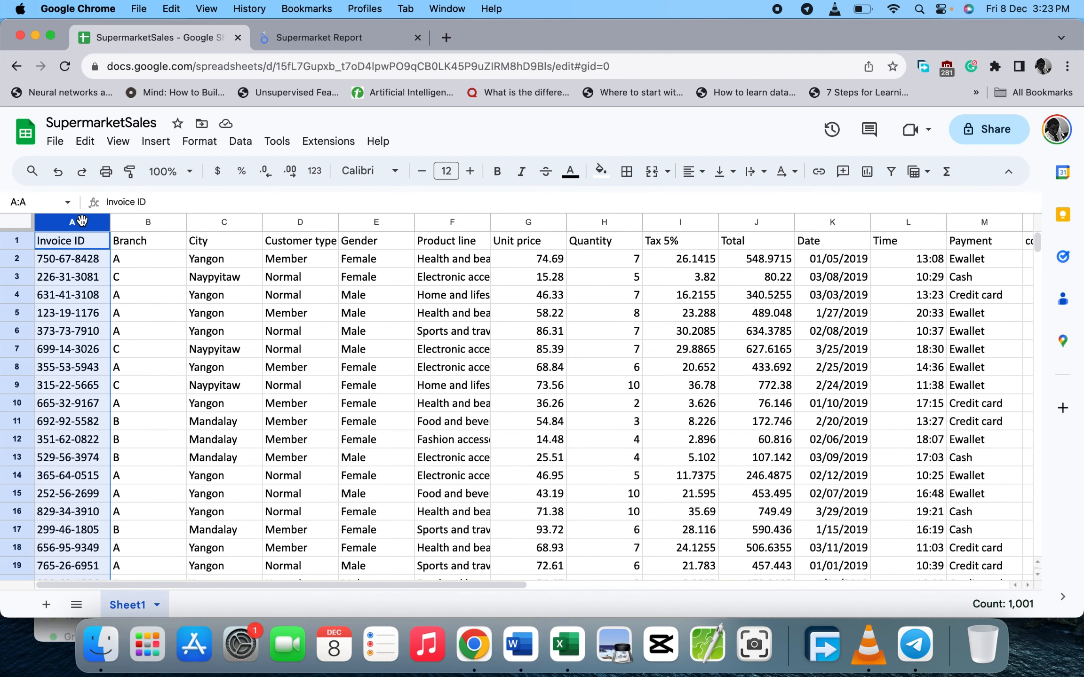
left_click(595, 446)
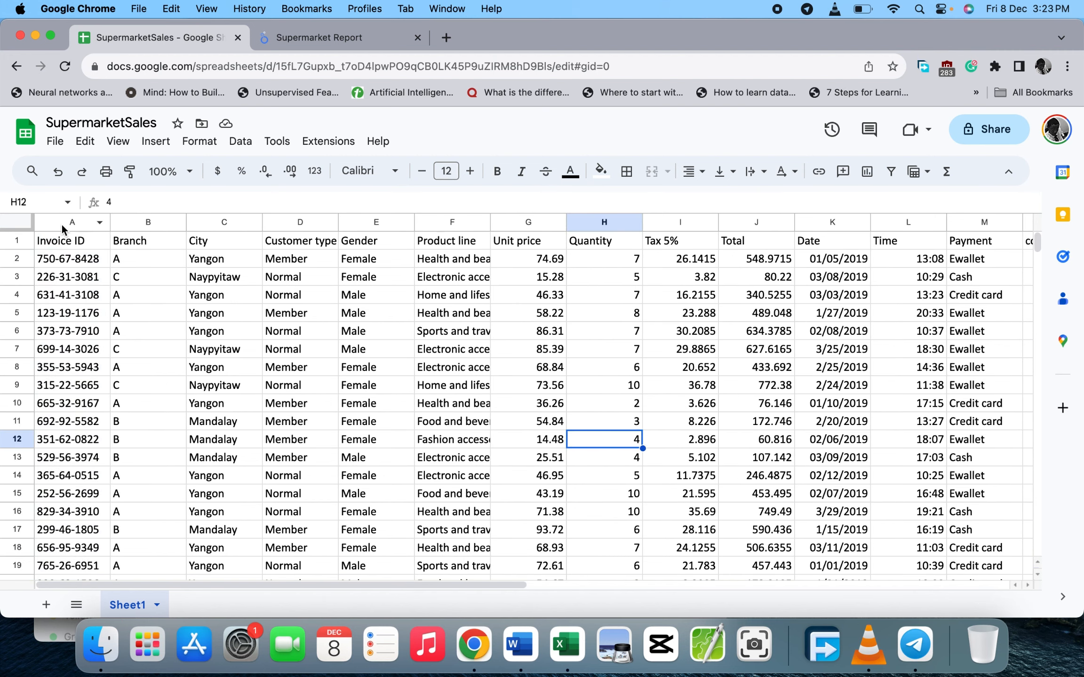
left_click(18, 240)
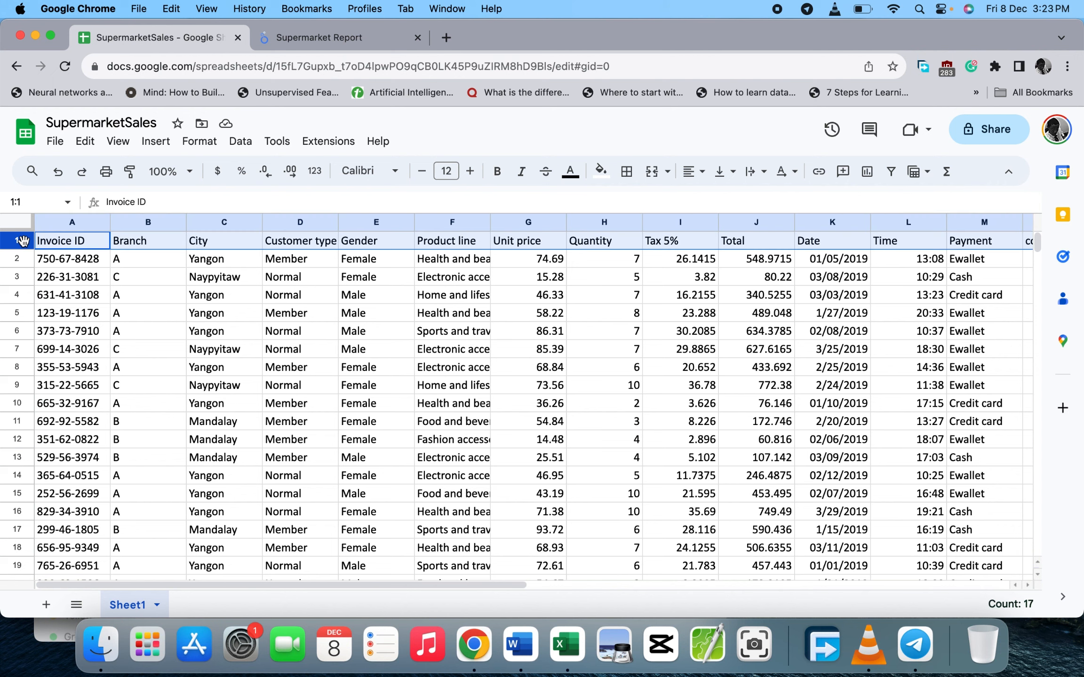
left_click(750, 462)
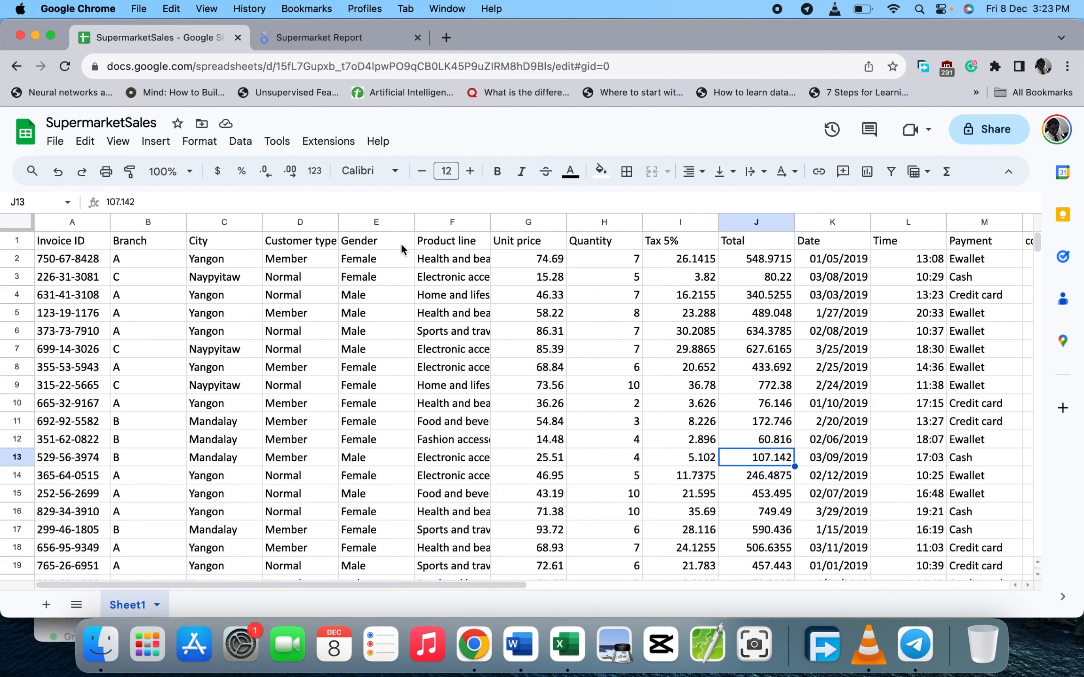
left_click_drag(399, 583, 514, 586)
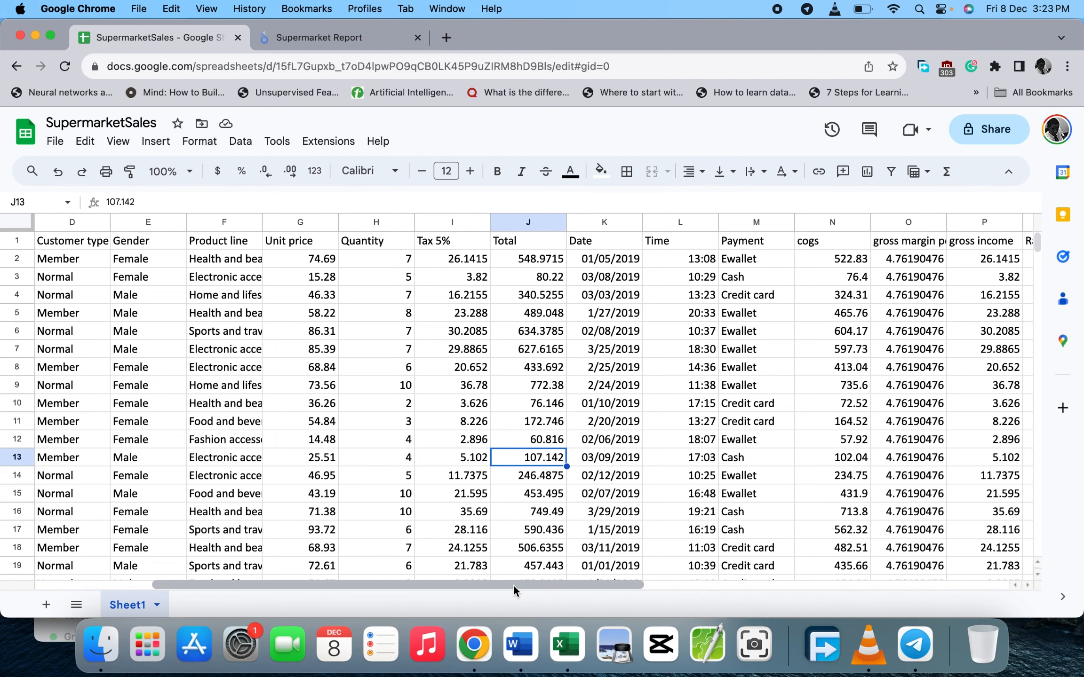
left_click_drag(514, 586, 321, 591)
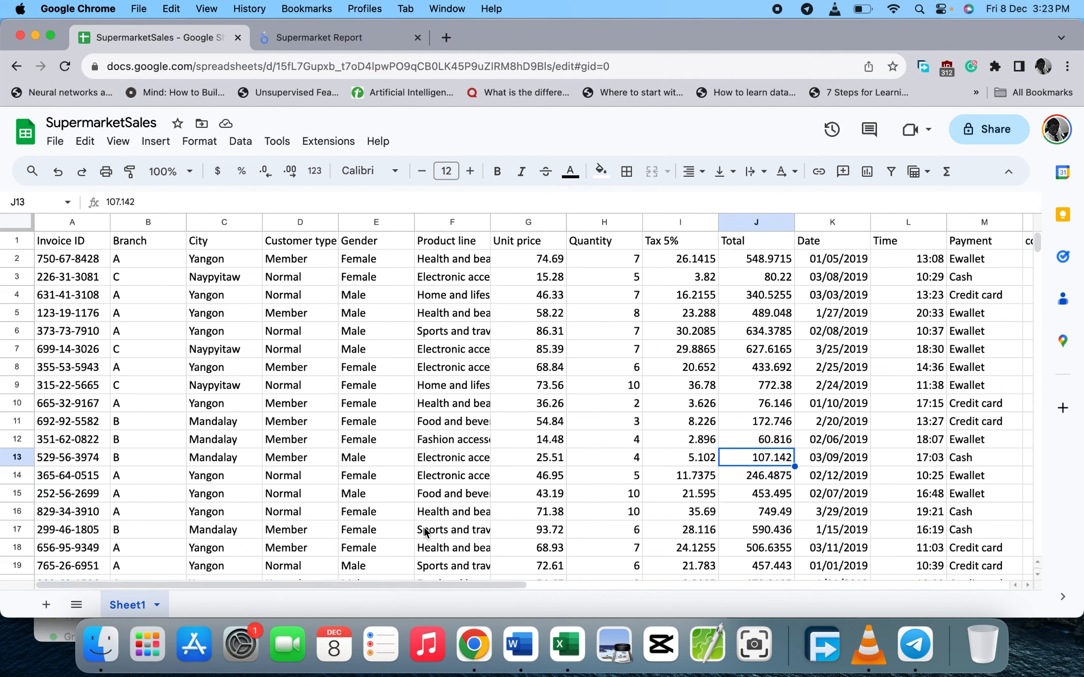
left_click_drag(426, 583, 665, 594)
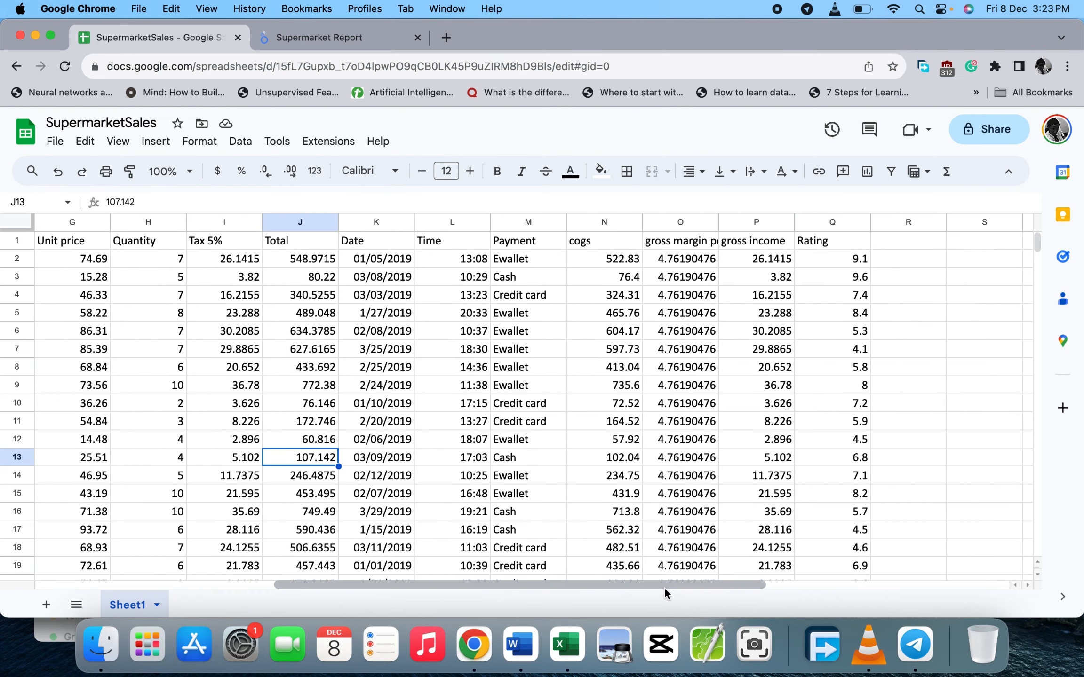
left_click_drag(660, 588, 401, 541)
- Draw a thin yellow-green rectangle across the top of the Supermarket Report page and centre it
left_click(355, 39)
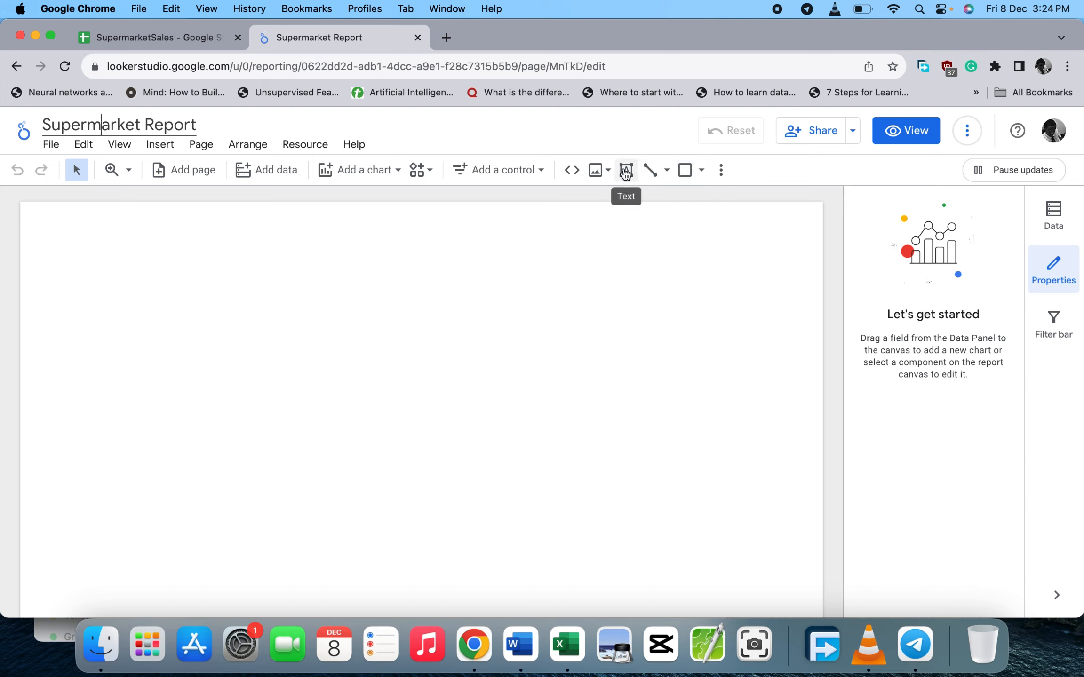
left_click(687, 172)
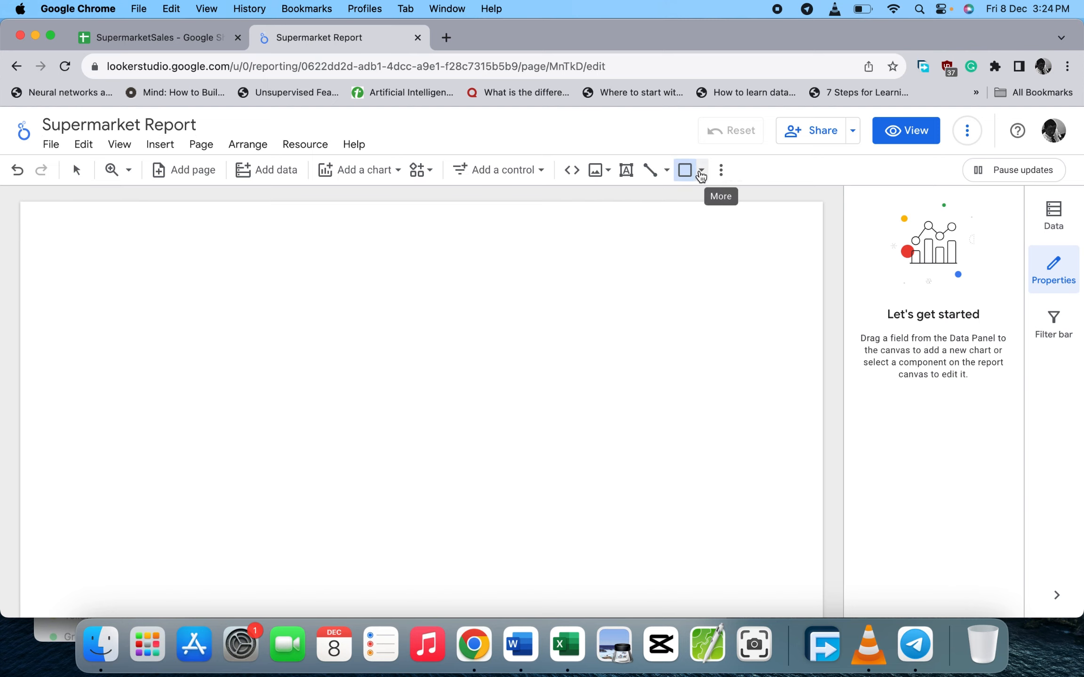
left_click_drag(23, 203, 826, 227)
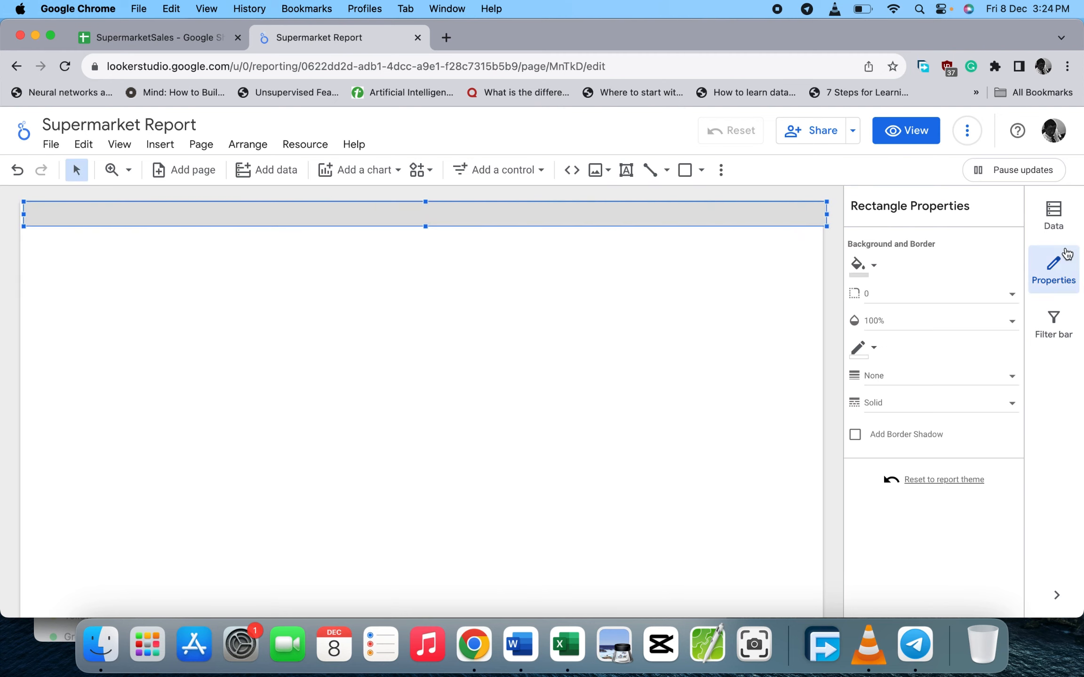
left_click(859, 269)
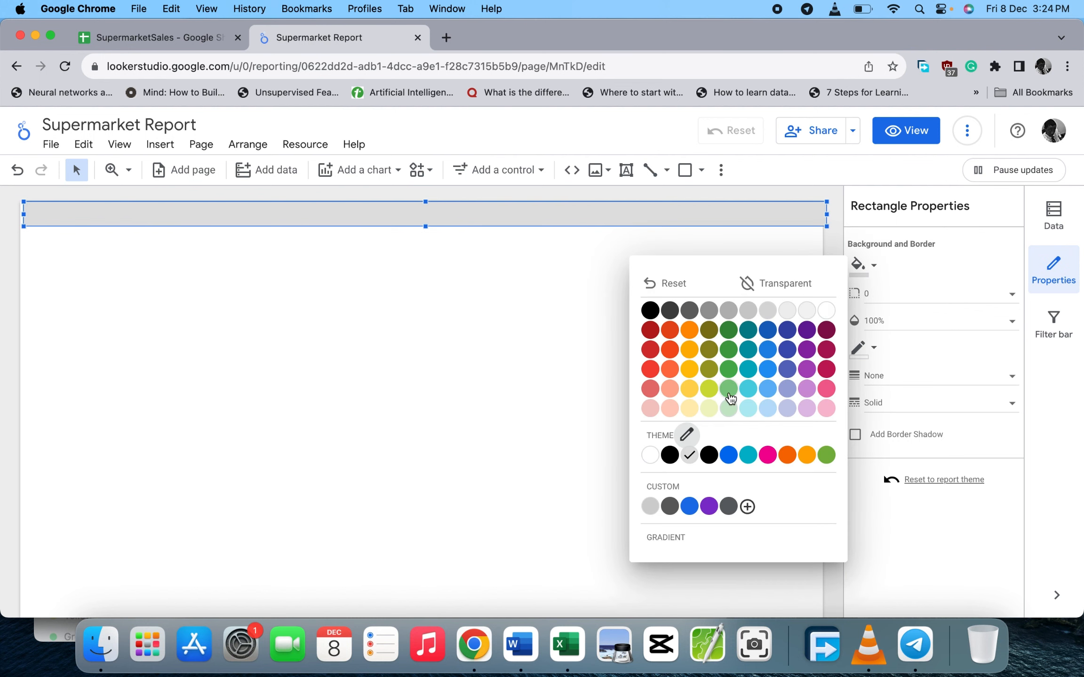
left_click(709, 390)
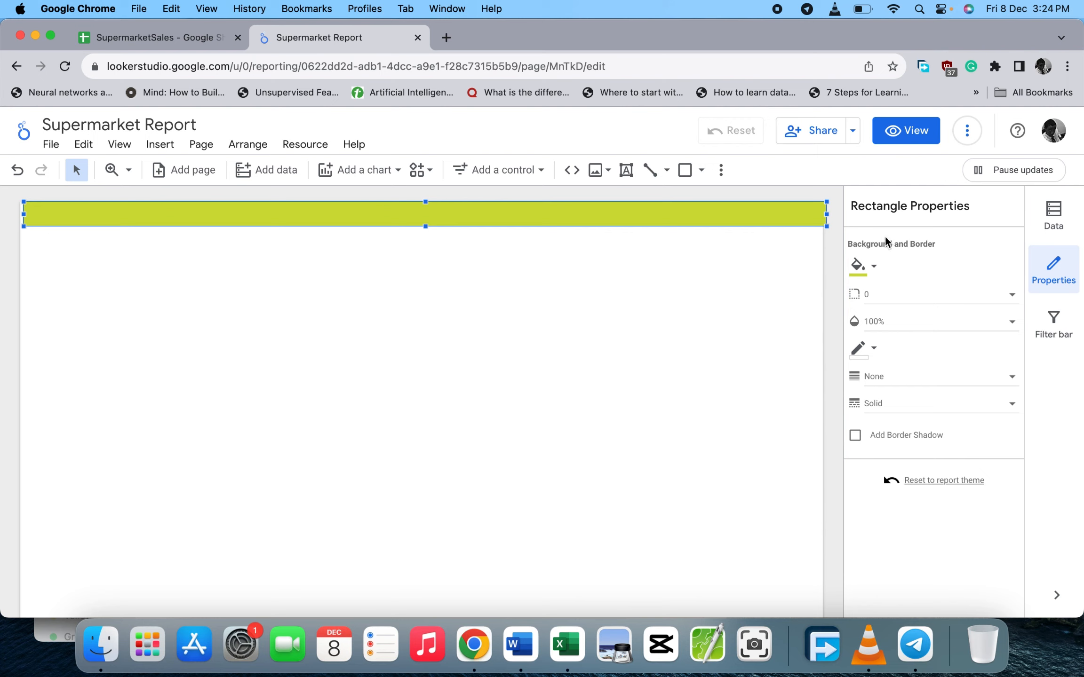
left_click(545, 282)
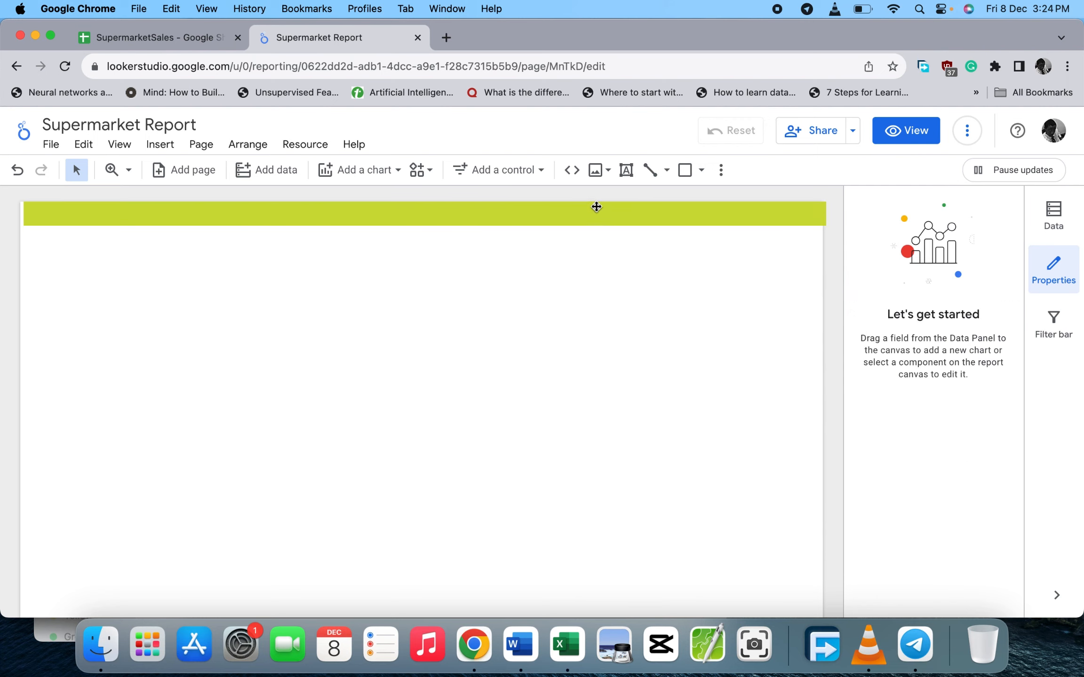
left_click_drag(596, 207, 592, 207)
- Add a 'Supermarket Report Dashboard' text box and position it at the left of the green header bar
left_click(581, 293)
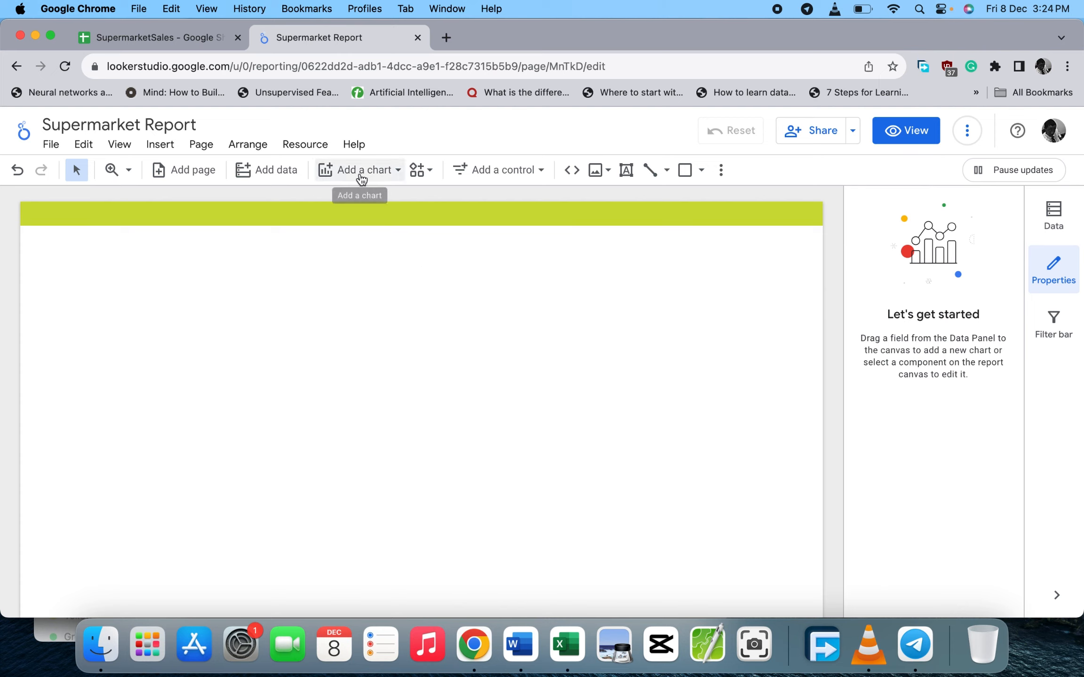
left_click(626, 170)
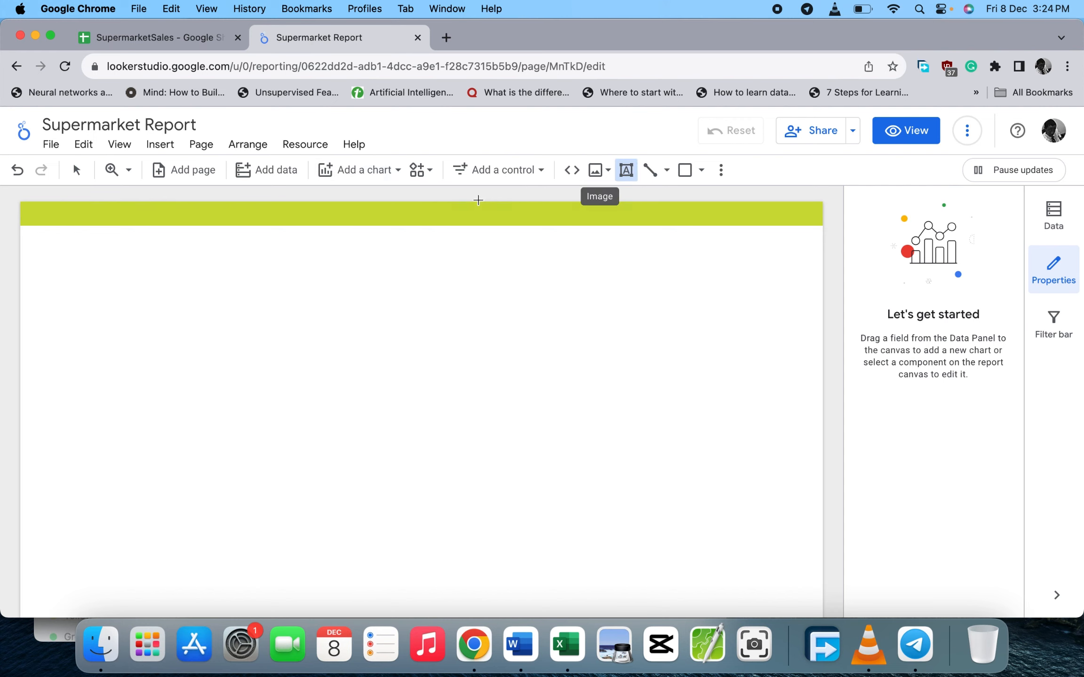
left_click(297, 218)
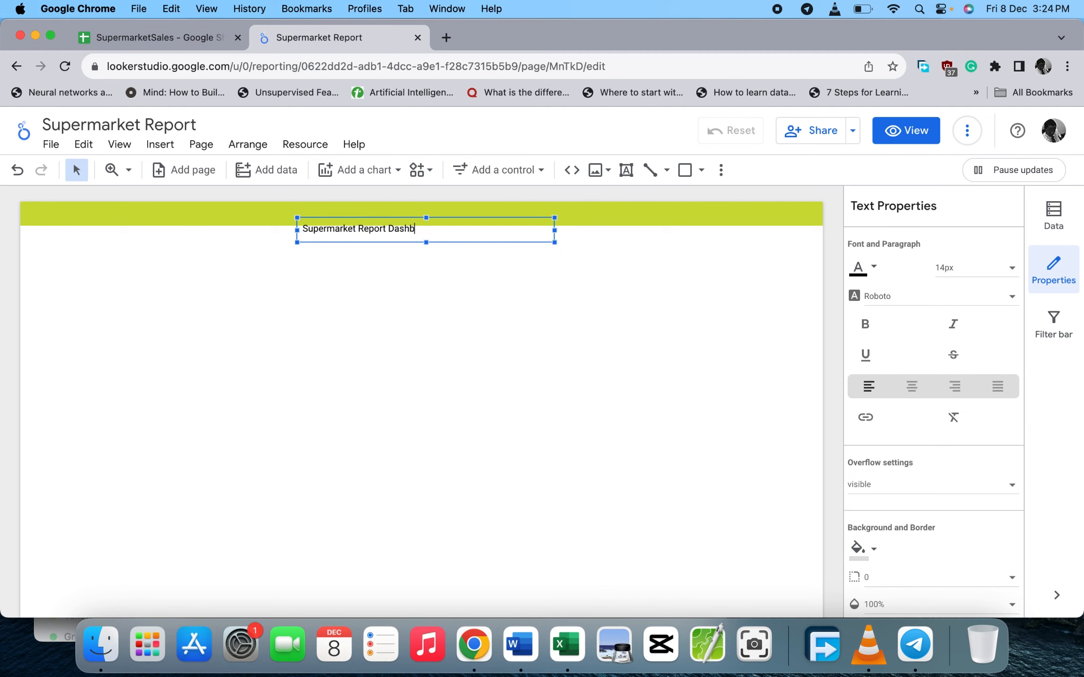
left_click(267, 314)
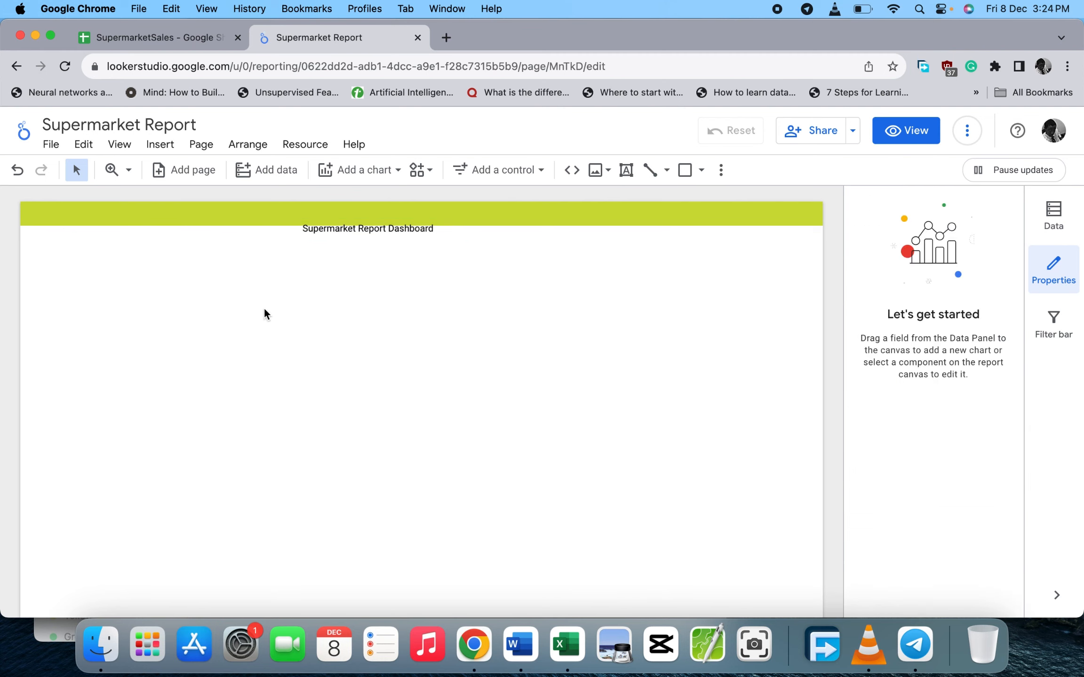
left_click(344, 229)
left_click_drag(334, 218, 19, 199)
left_click(331, 225)
left_click(328, 220)
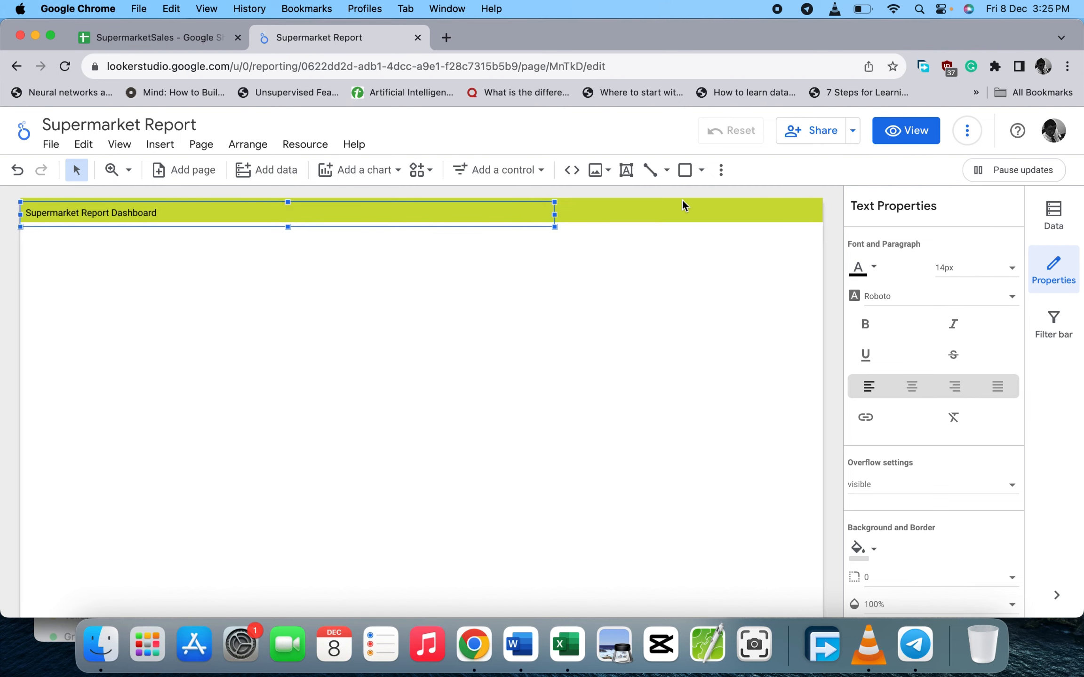
- Widen the title box across the header bar, centre the text and make it bold
left_click_drag(556, 215, 824, 199)
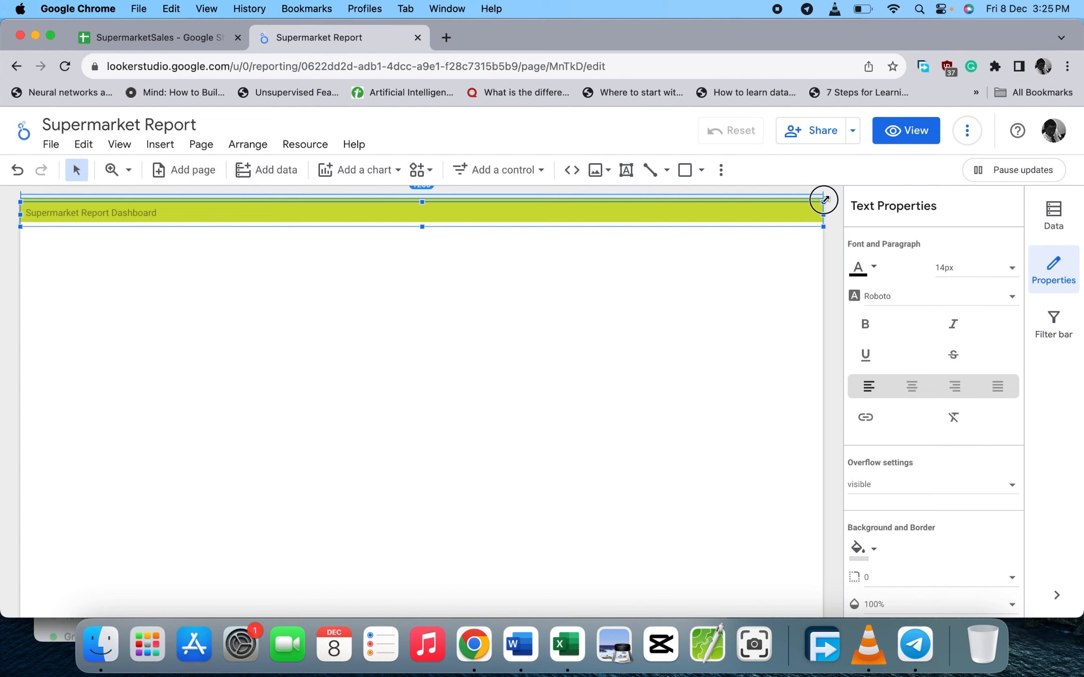
left_click(909, 386)
left_click(865, 325)
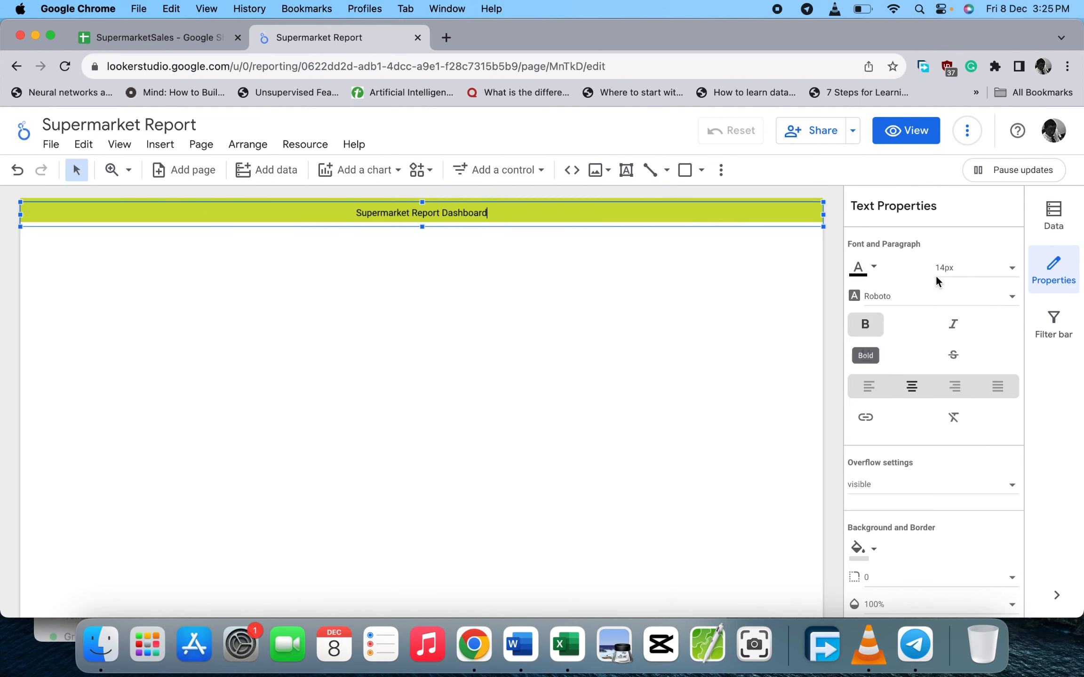
left_click(949, 271)
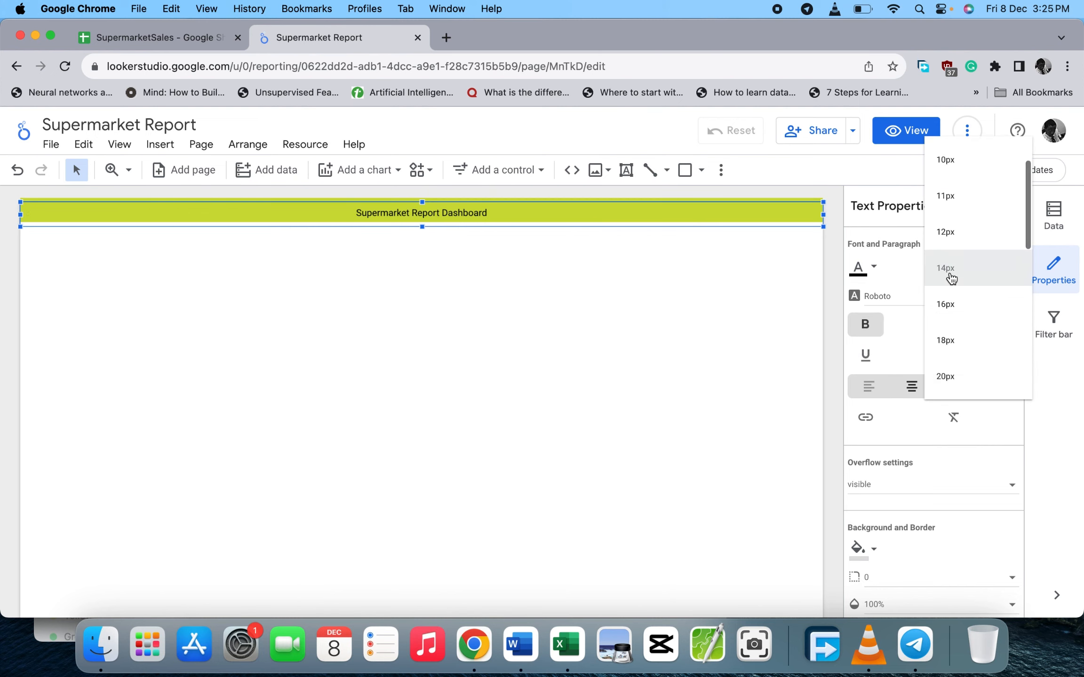
scroll(943, 372, "down", 2)
left_click(946, 371)
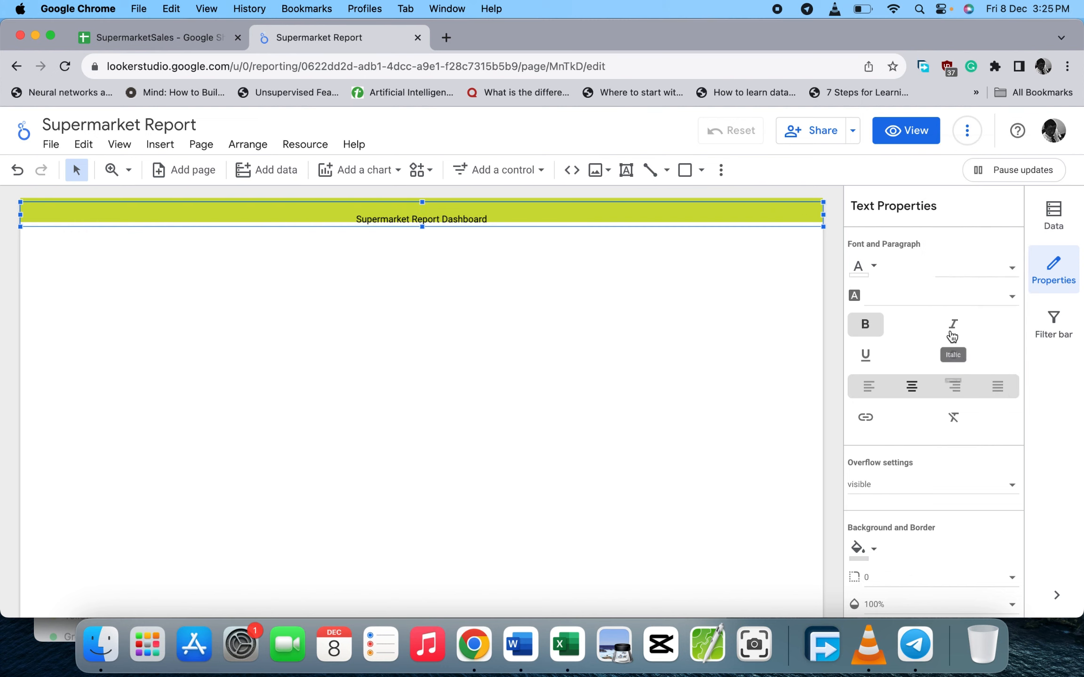
left_click(958, 307)
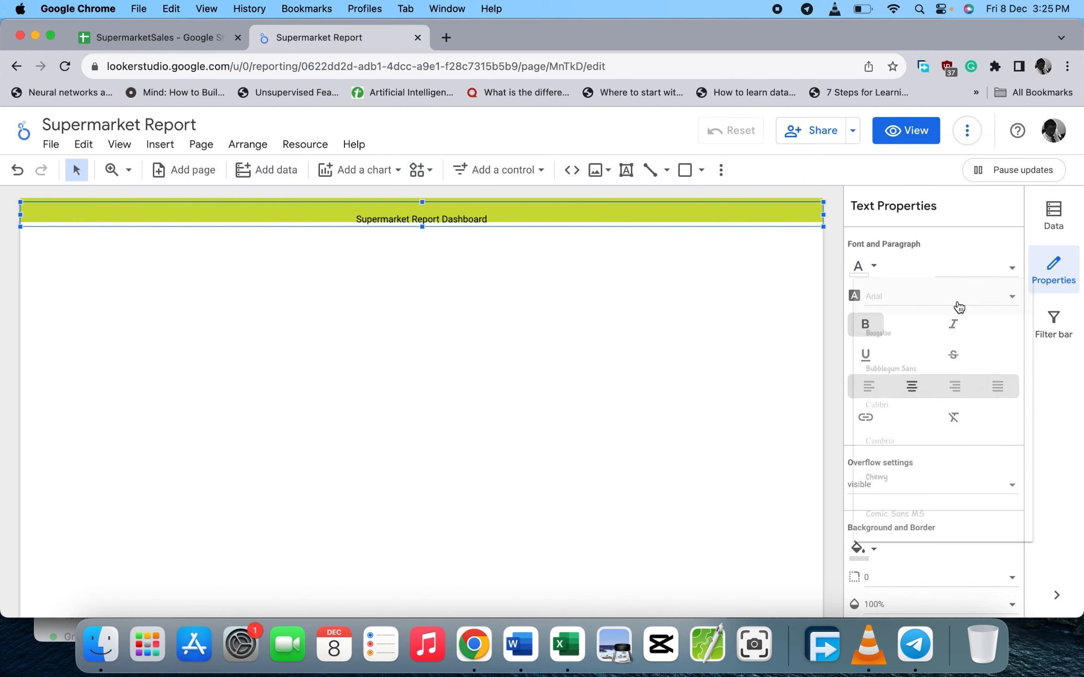
key("Escape")
- Set the whole title to 30px bold and move it up into the header bar
left_click(451, 208)
key("super+a")
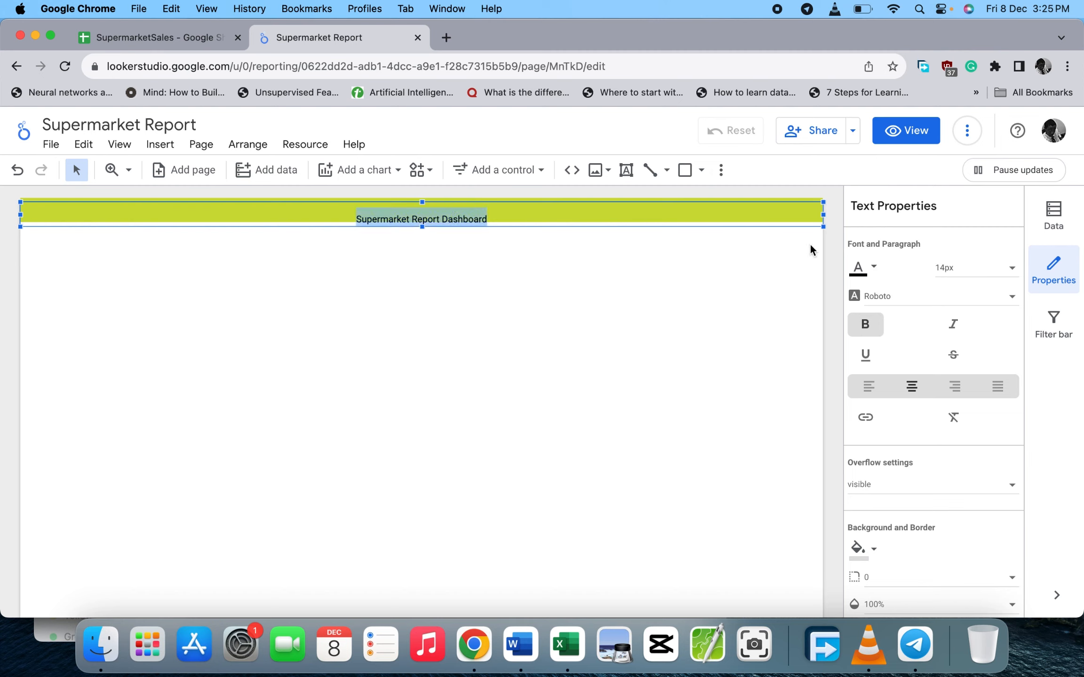
left_click(958, 270)
scroll(964, 384, "down", 5)
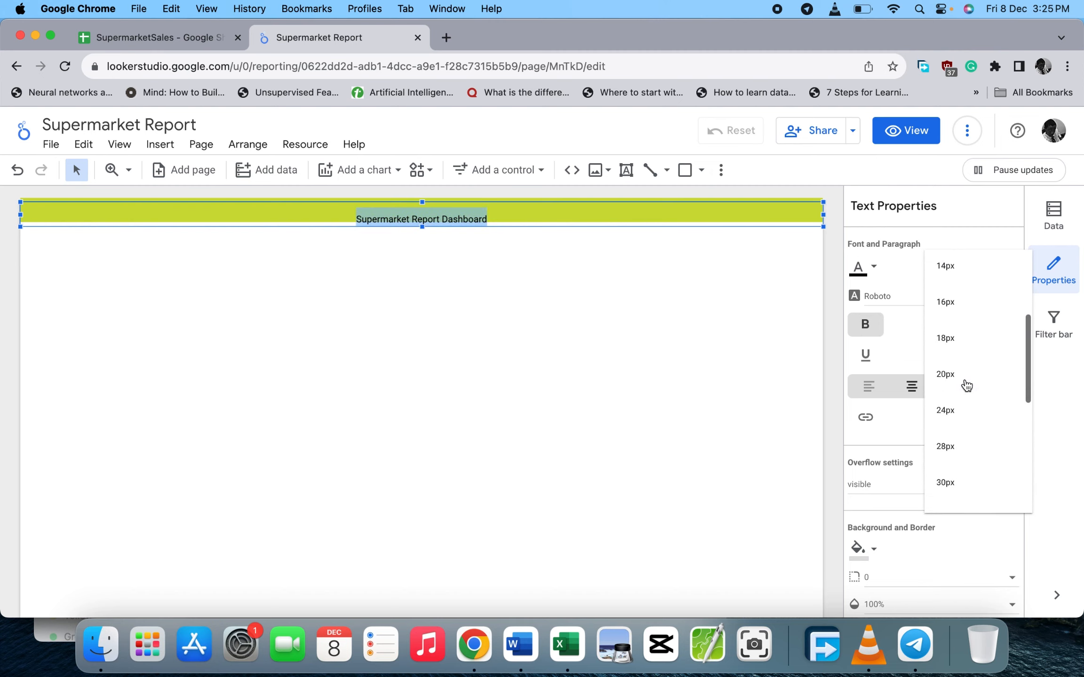
left_click(954, 451)
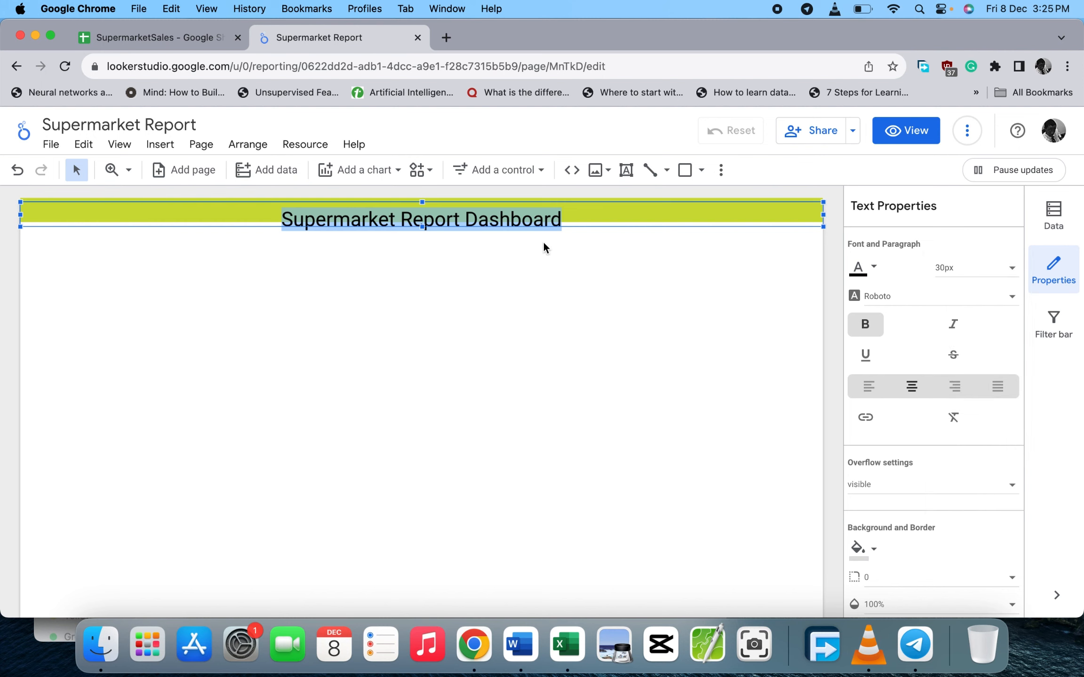
left_click(530, 280)
left_click(450, 219)
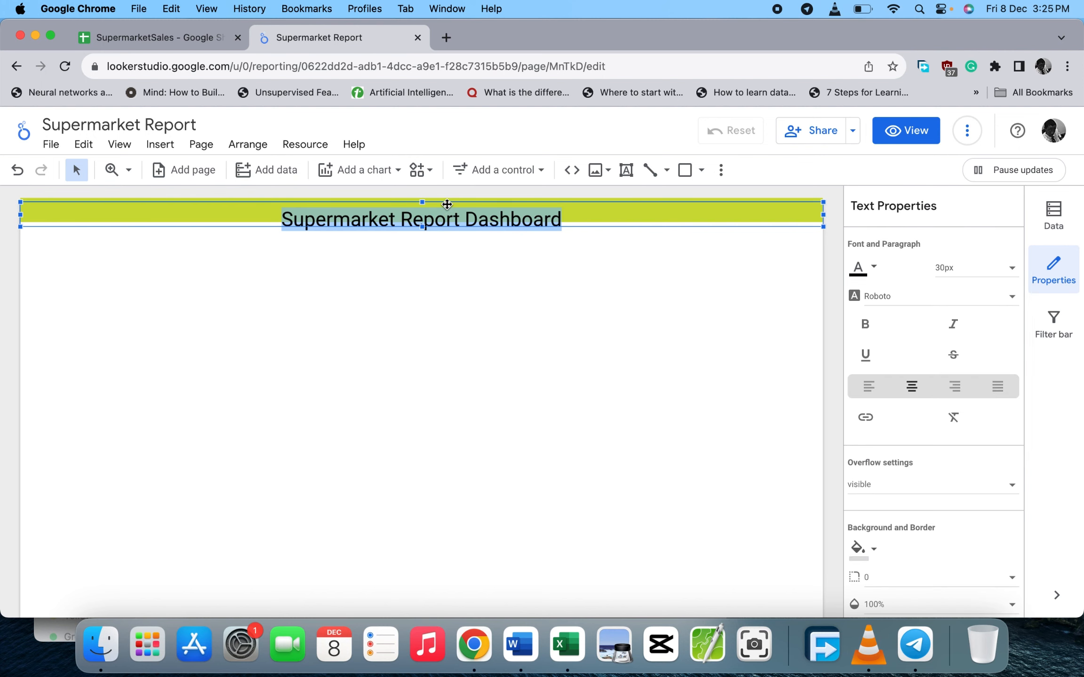
left_click(446, 204)
left_click_drag(446, 204, 446, 197)
left_click(865, 324)
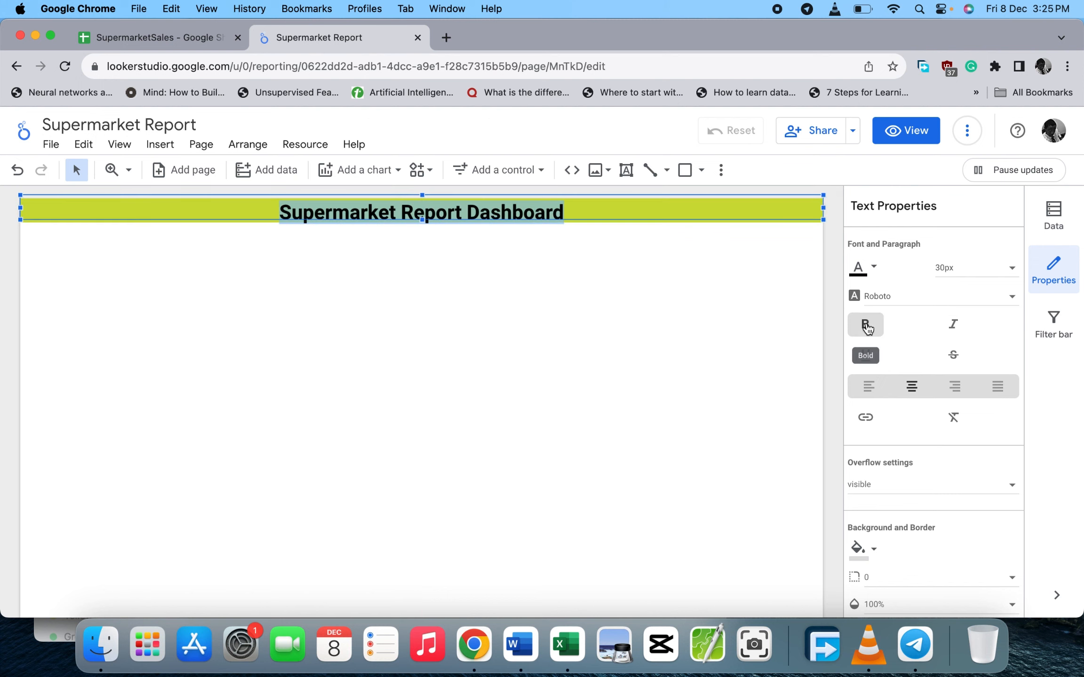
left_click(614, 290)
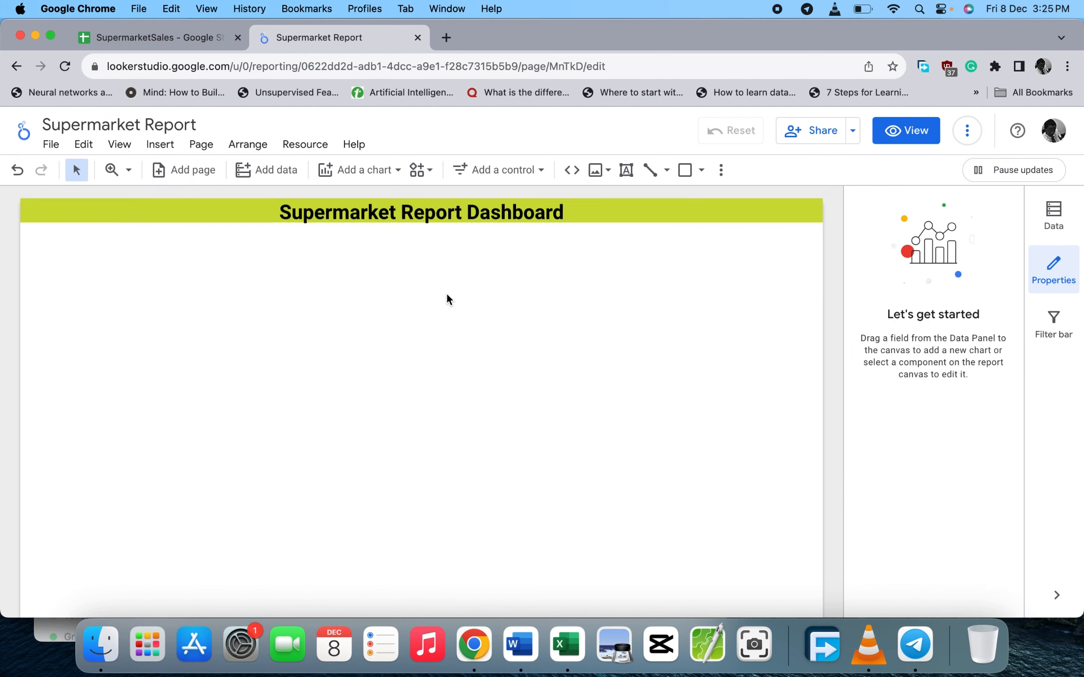
- Fine-tune the title's vertical position on the green band with small nudges
double_click(339, 213)
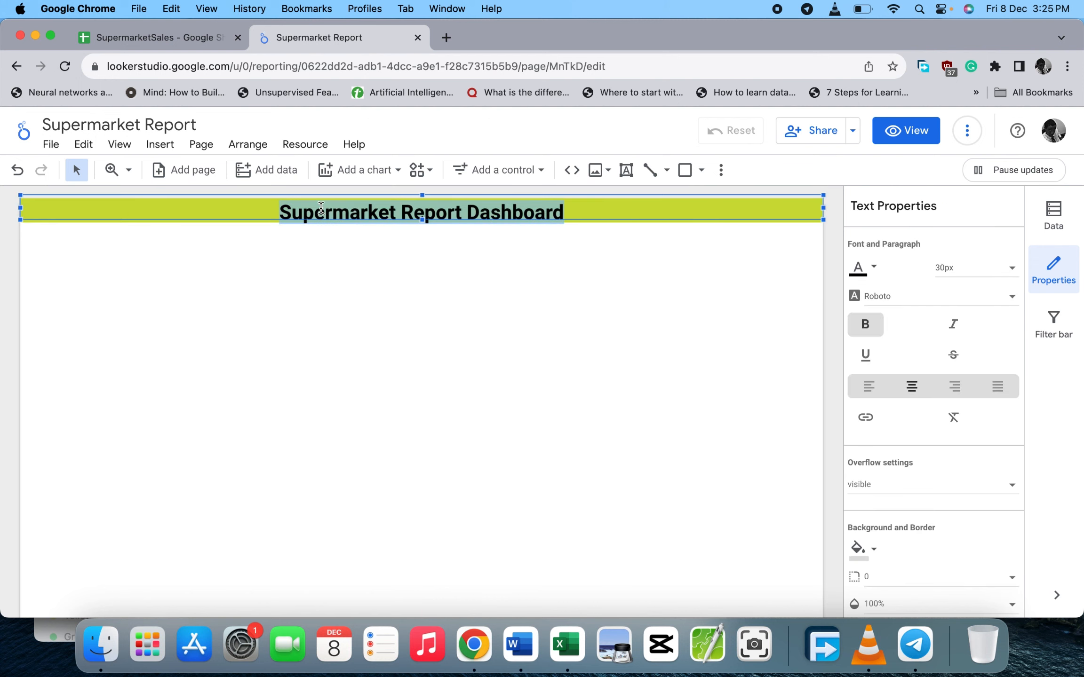
left_click(242, 250)
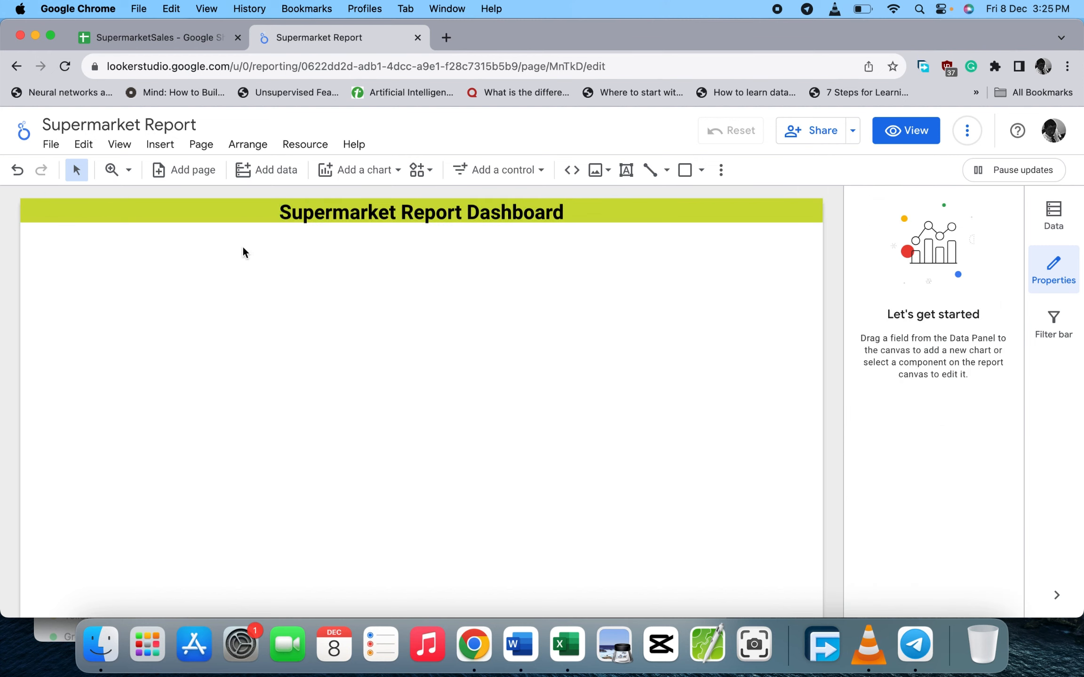
double_click(276, 205)
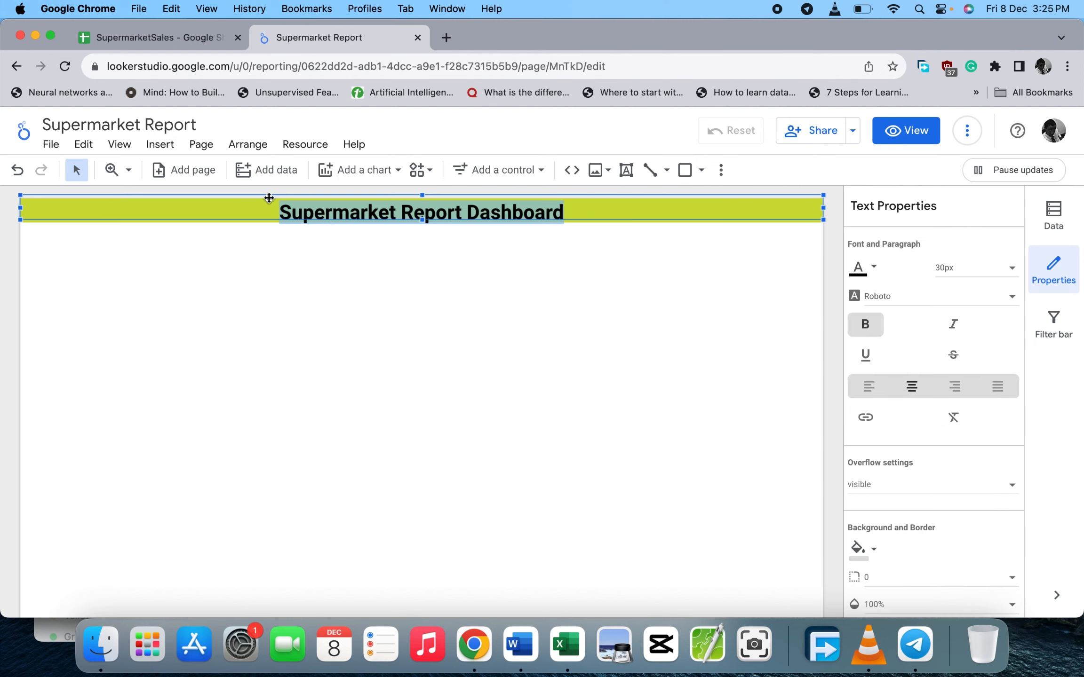
key("Down")
key("Up")
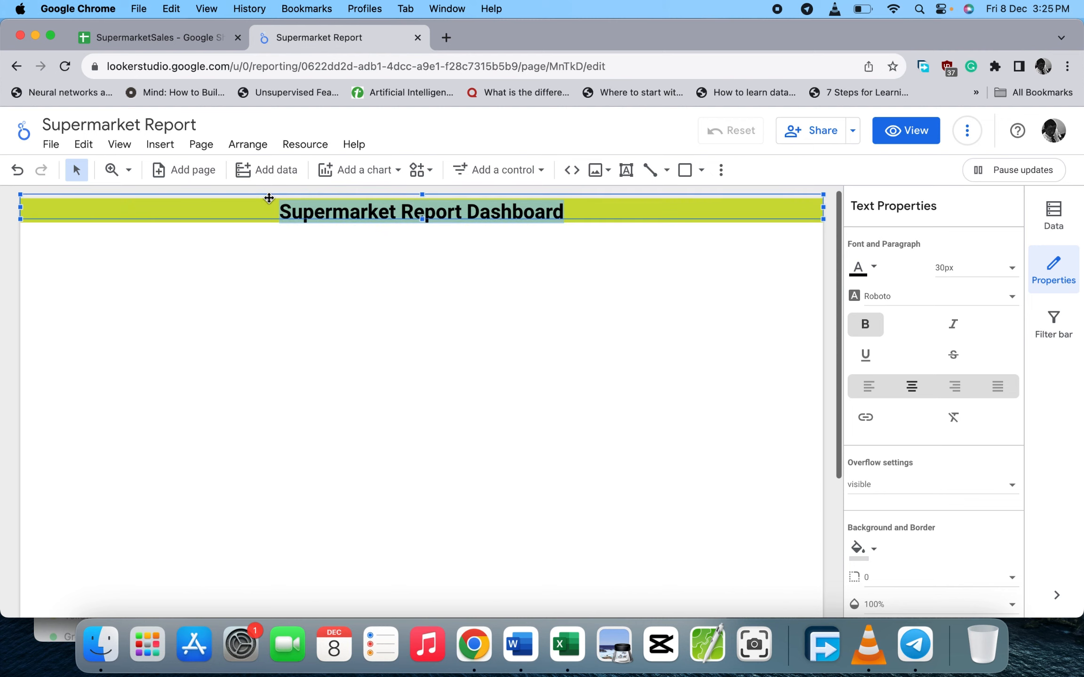
key("Up")
key("Down")
key("Up")
key("Down")
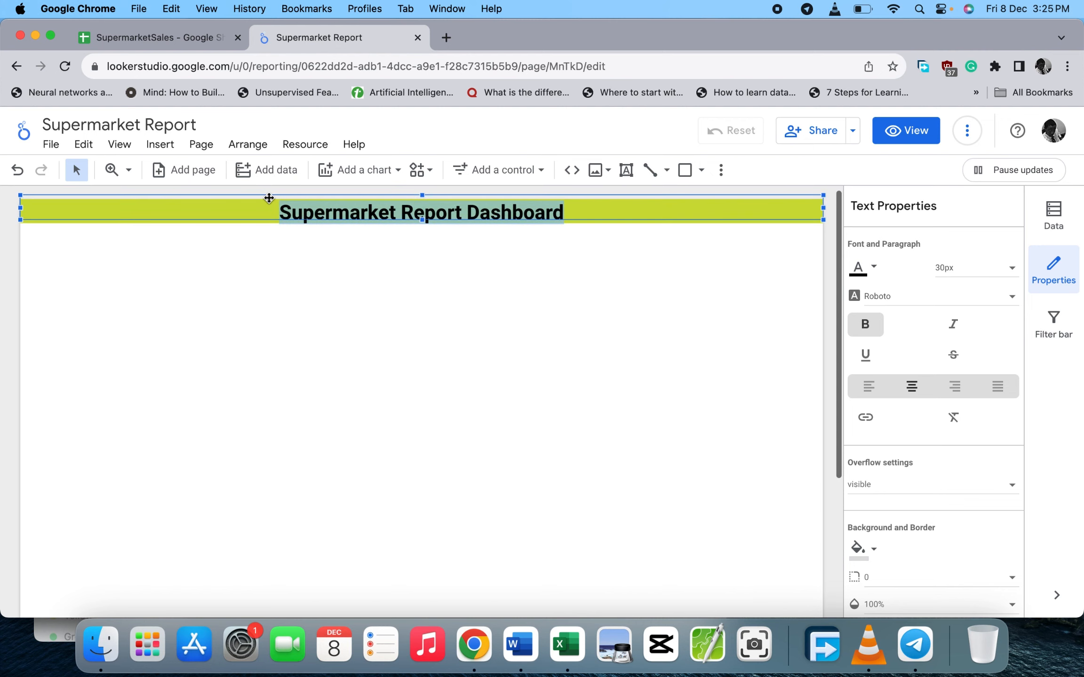
left_click(302, 353)
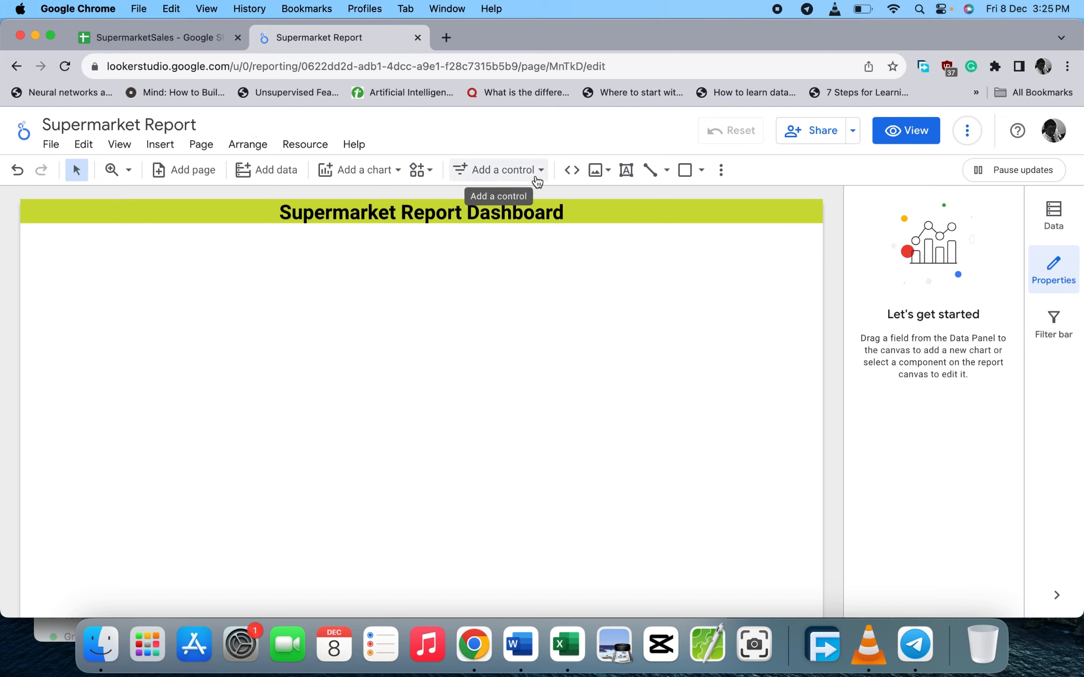
- Add a scorecard at the top-left and rename its Record Count metric to 'Number of Entries'
left_click(398, 172)
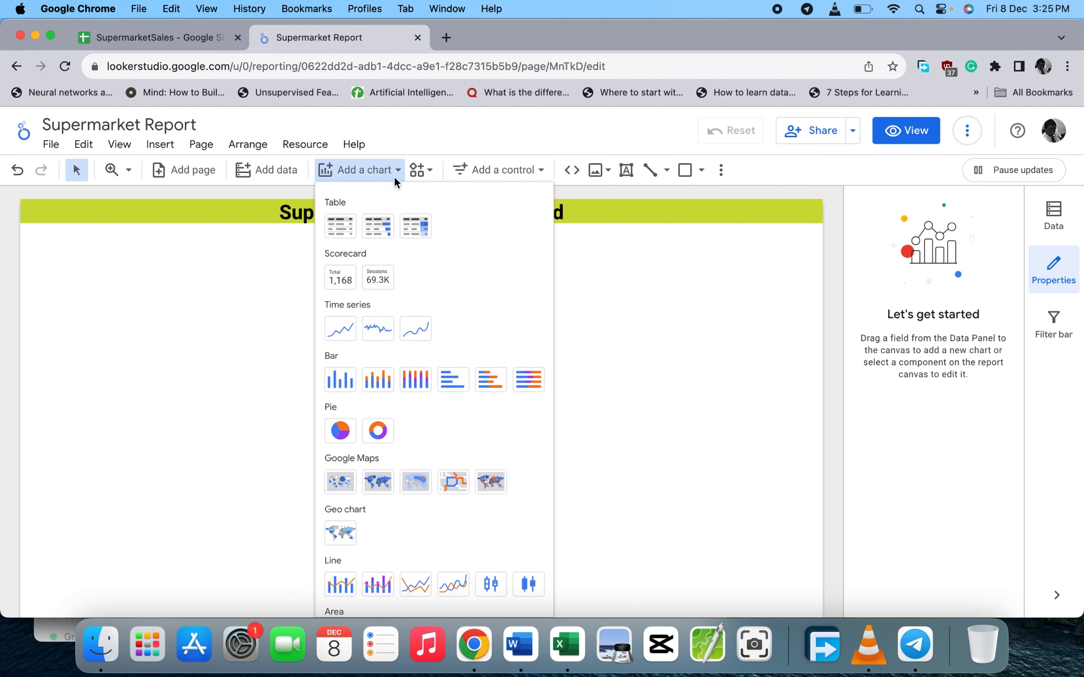
left_click(345, 292)
left_click(39, 235)
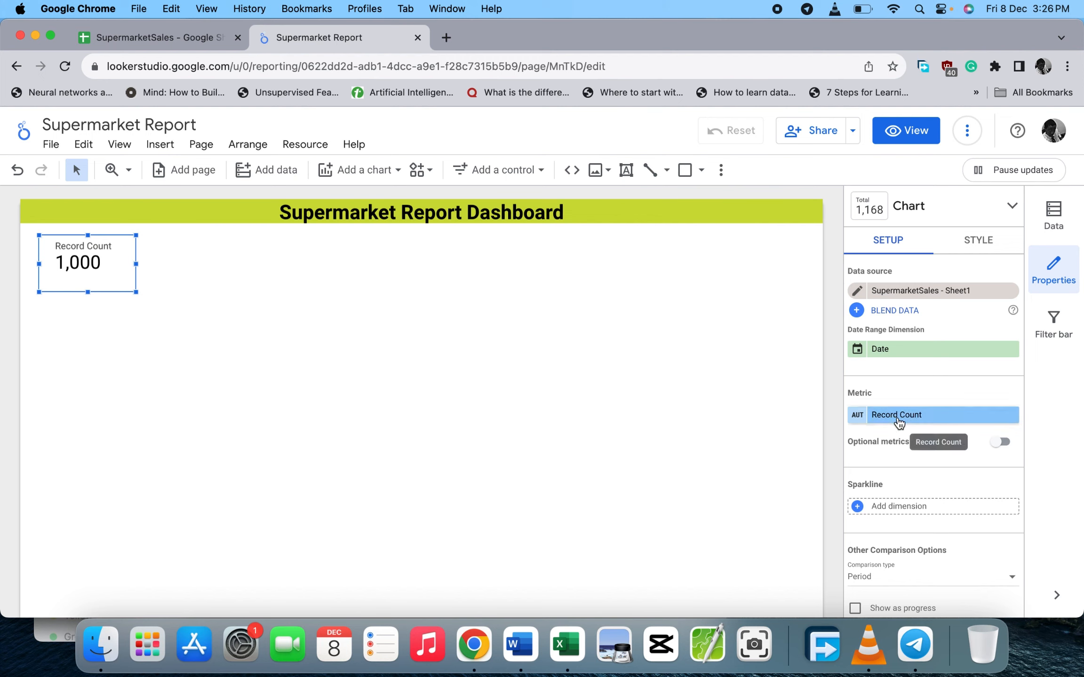
left_click(915, 416)
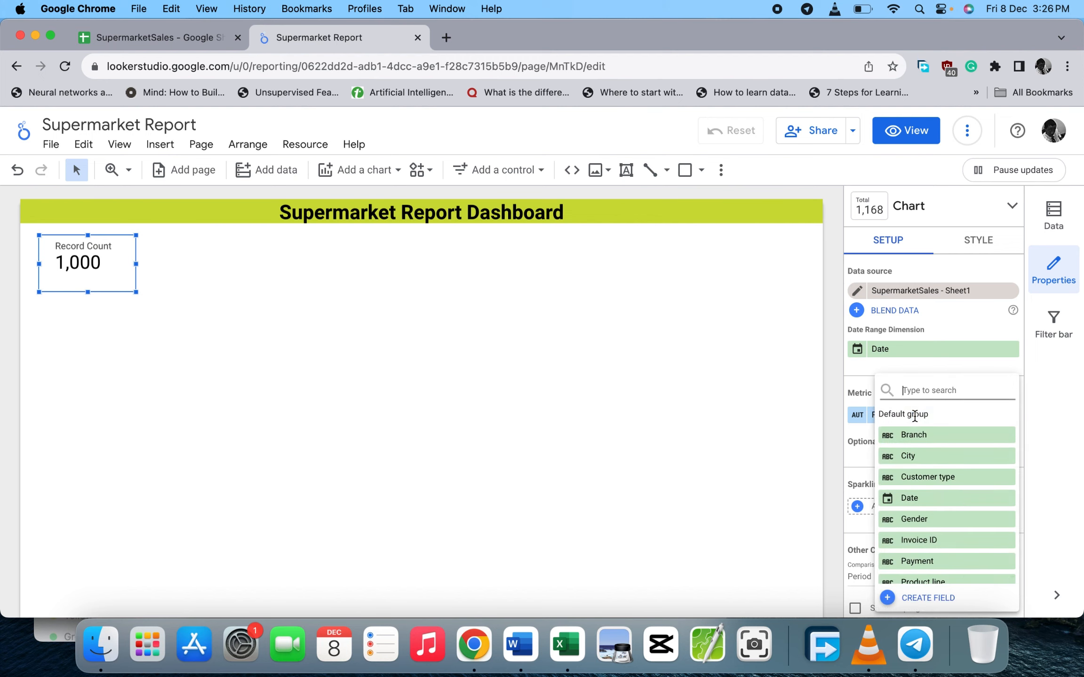
left_click(812, 414)
left_click(857, 414)
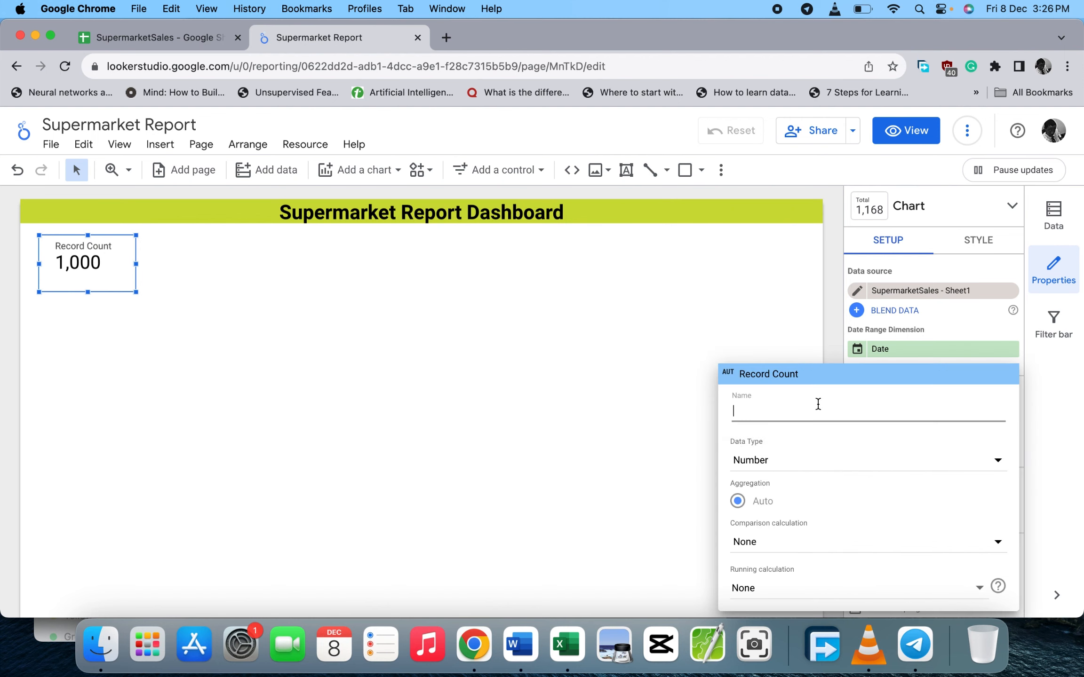
type("Bu")
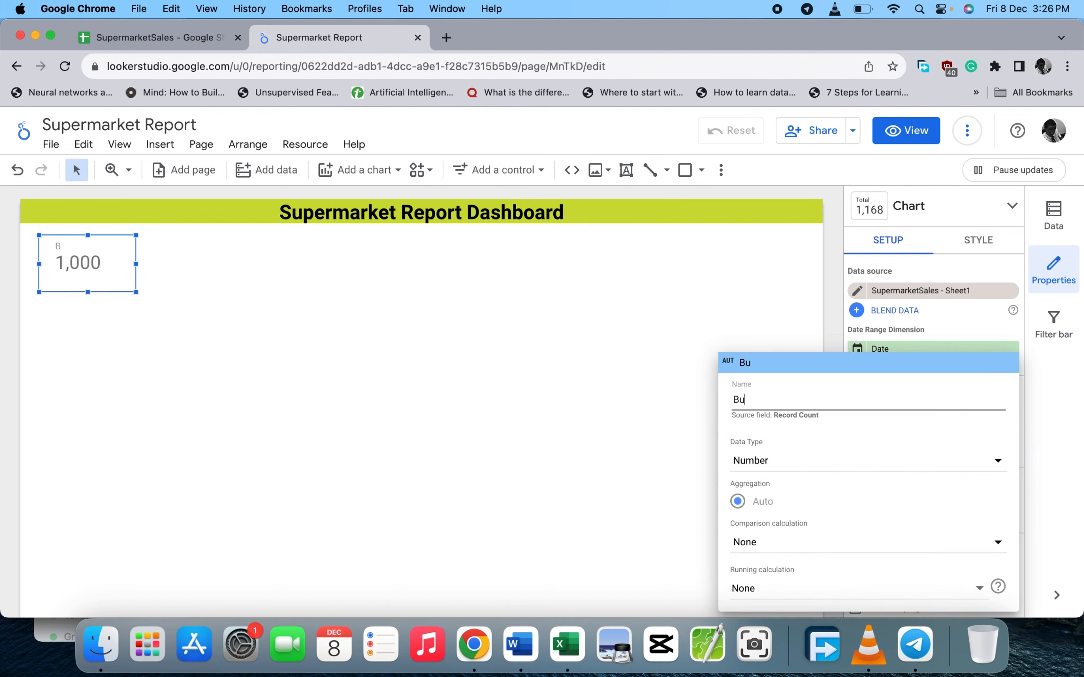
key("BackSpace")
key("BackSpace")
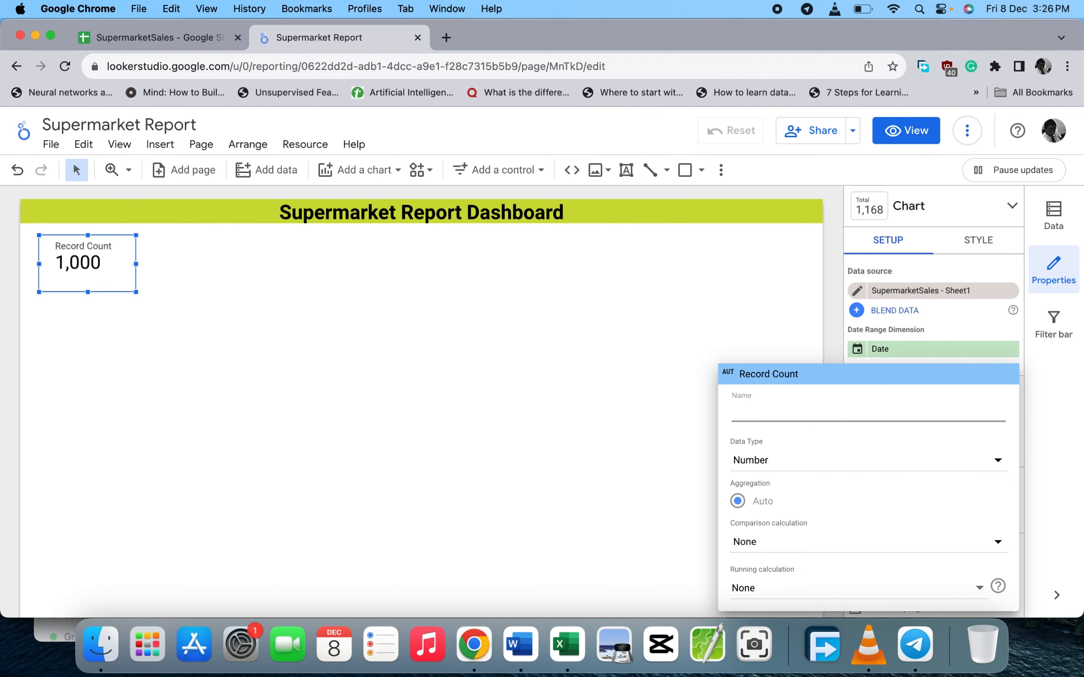
type("Numb")
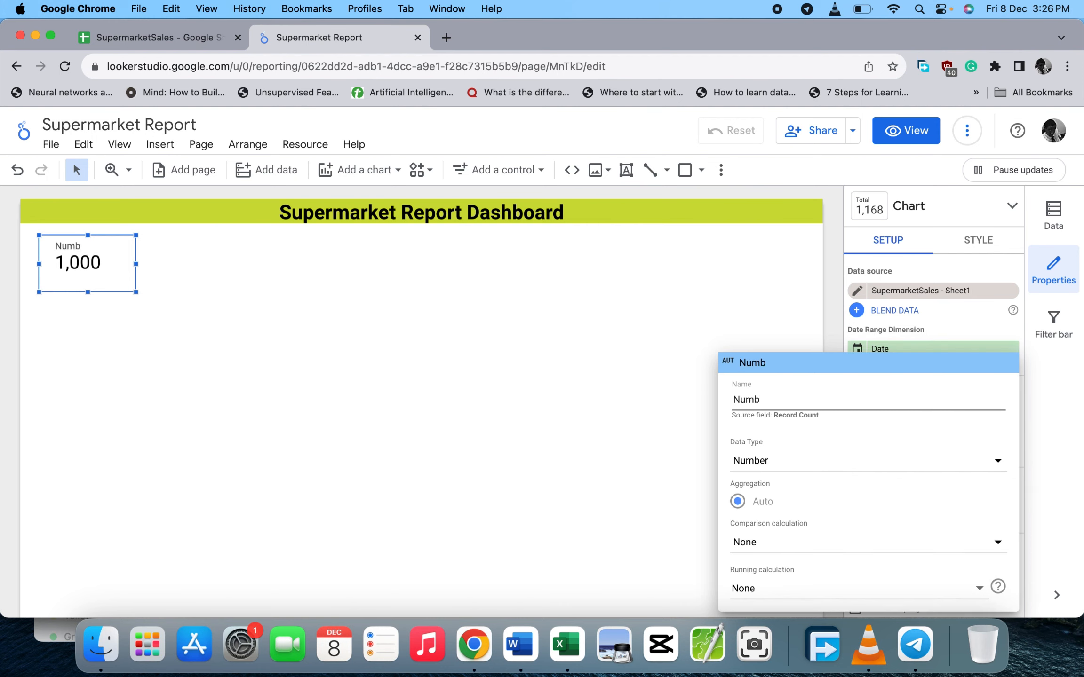
type("er of Entrie")
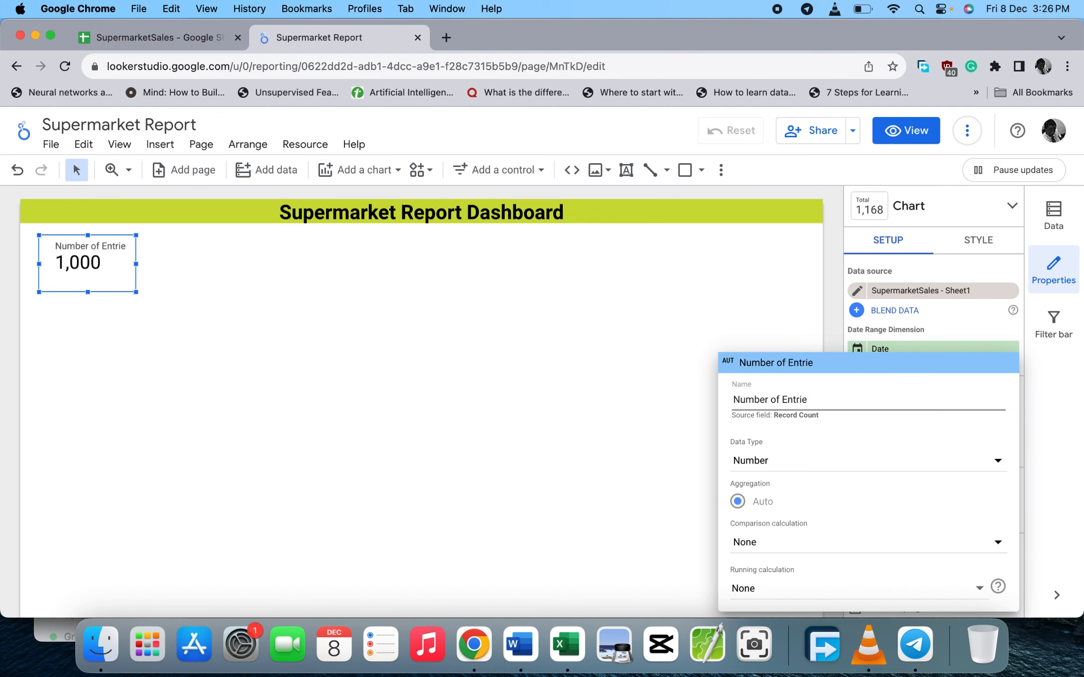
type("s")
left_click(618, 376)
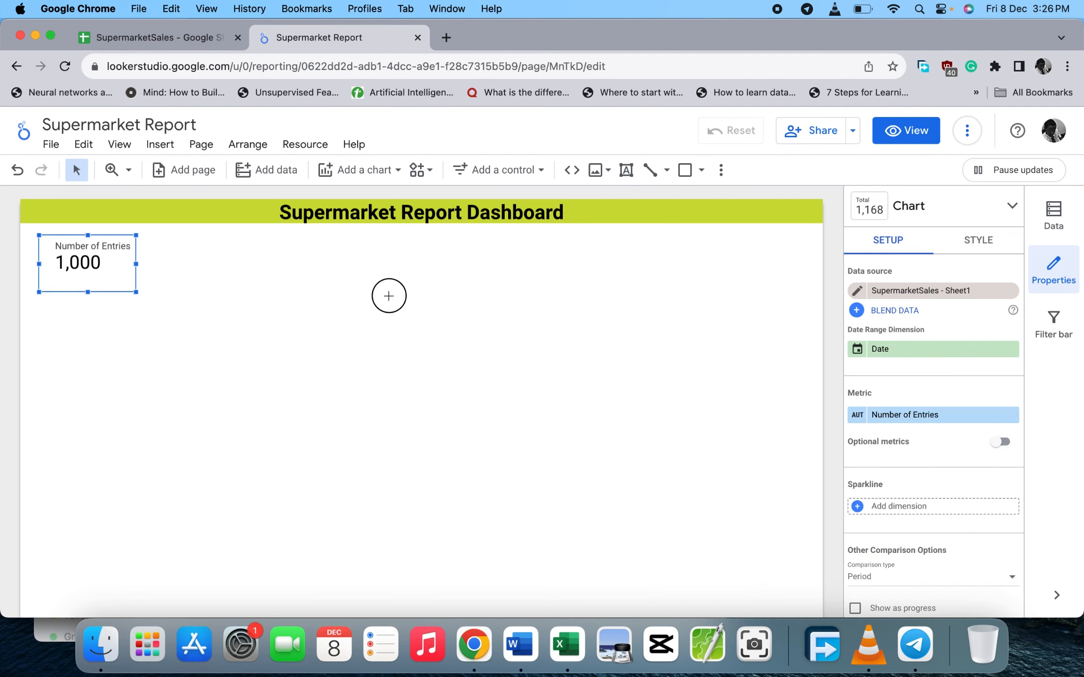
- Resize the scorecard so the full Number of Entries label fits
left_click(387, 287)
left_click(60, 268)
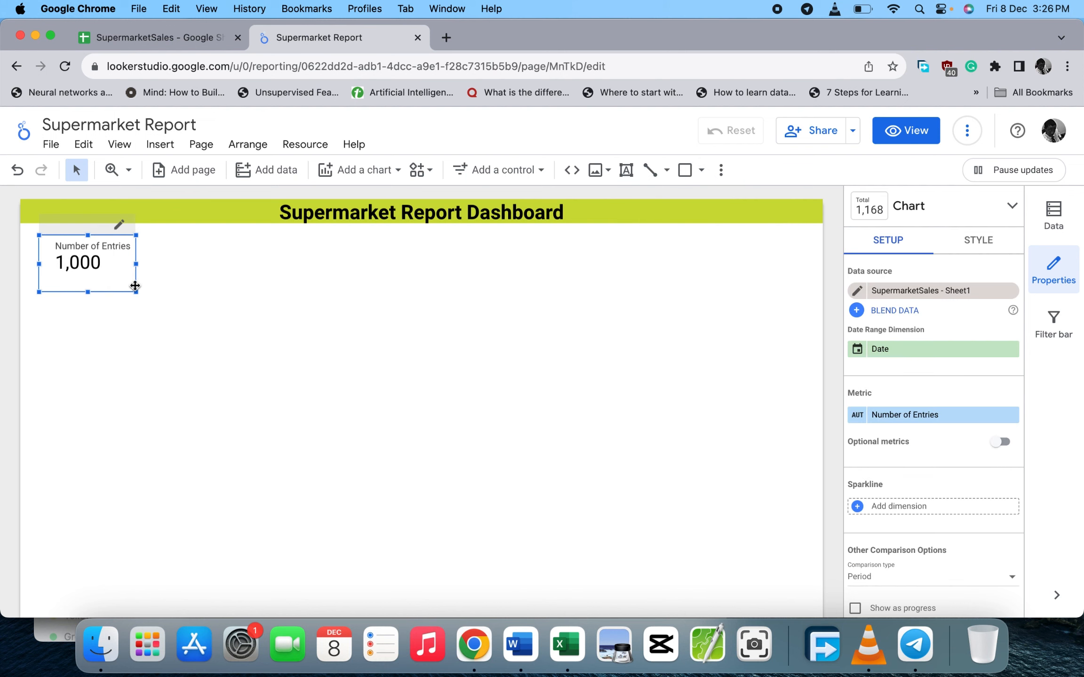
left_click_drag(136, 294, 121, 291)
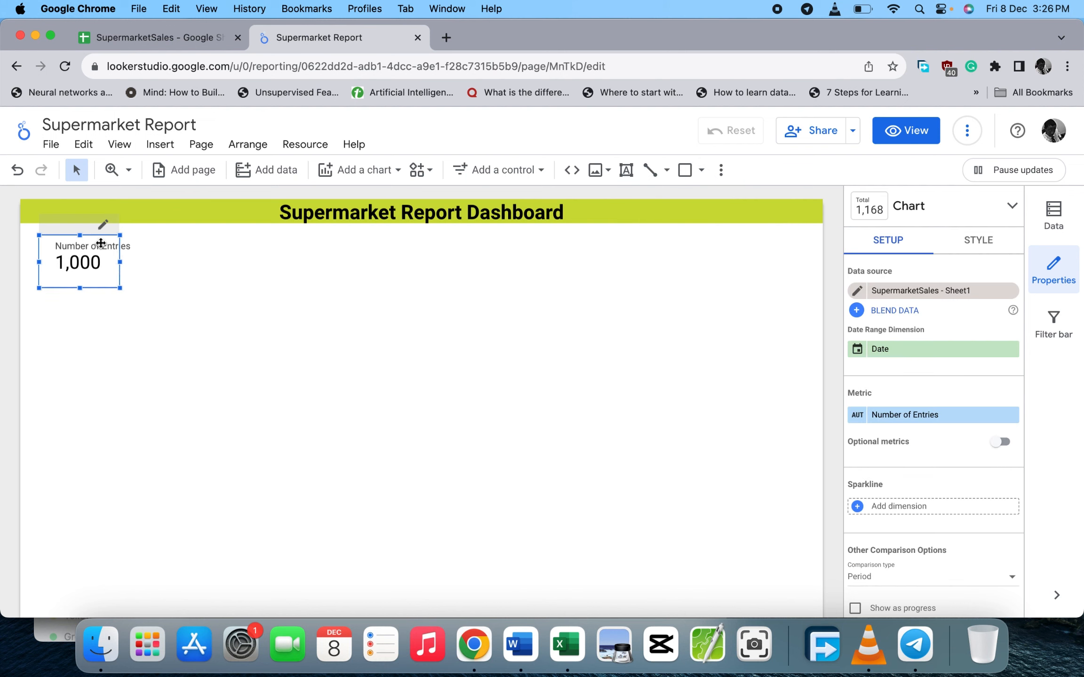
left_click_drag(120, 262, 139, 261)
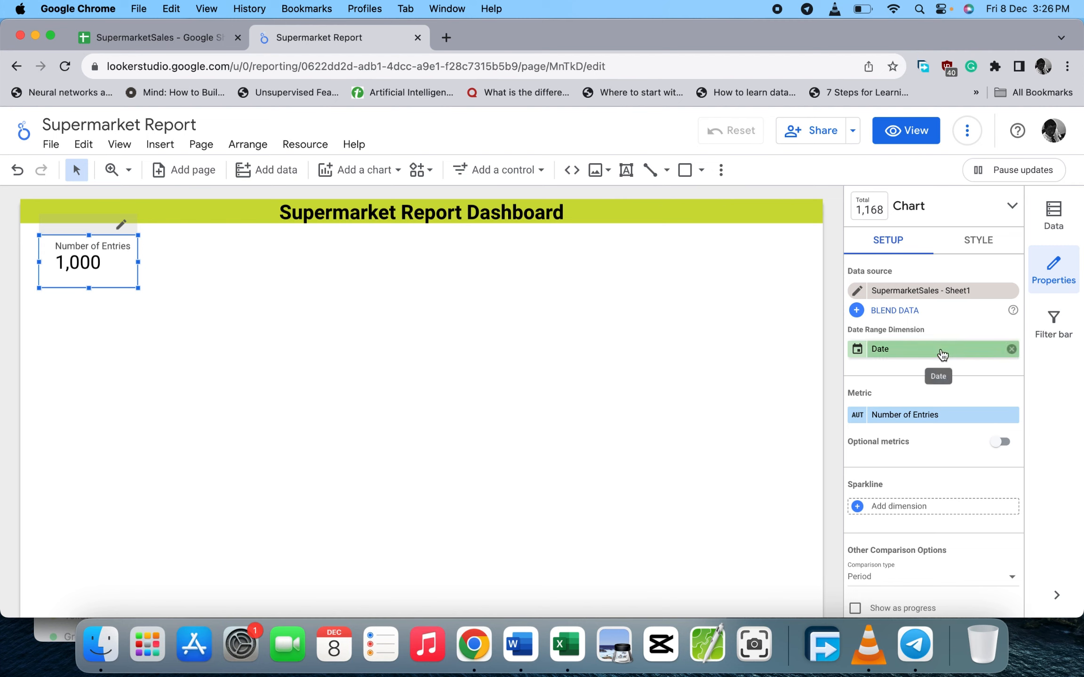
left_click(964, 240)
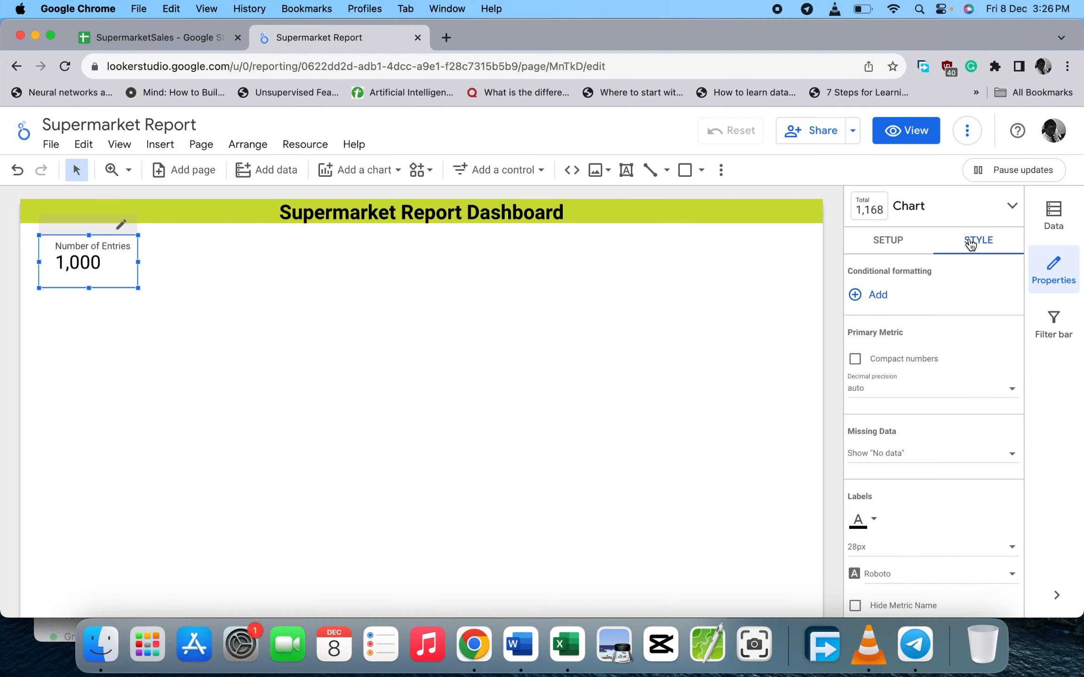
- Set the scorecard's Chart Header to Do not show and add a border shadow
scroll(926, 469, "down", 4)
scroll(928, 475, "down", 6)
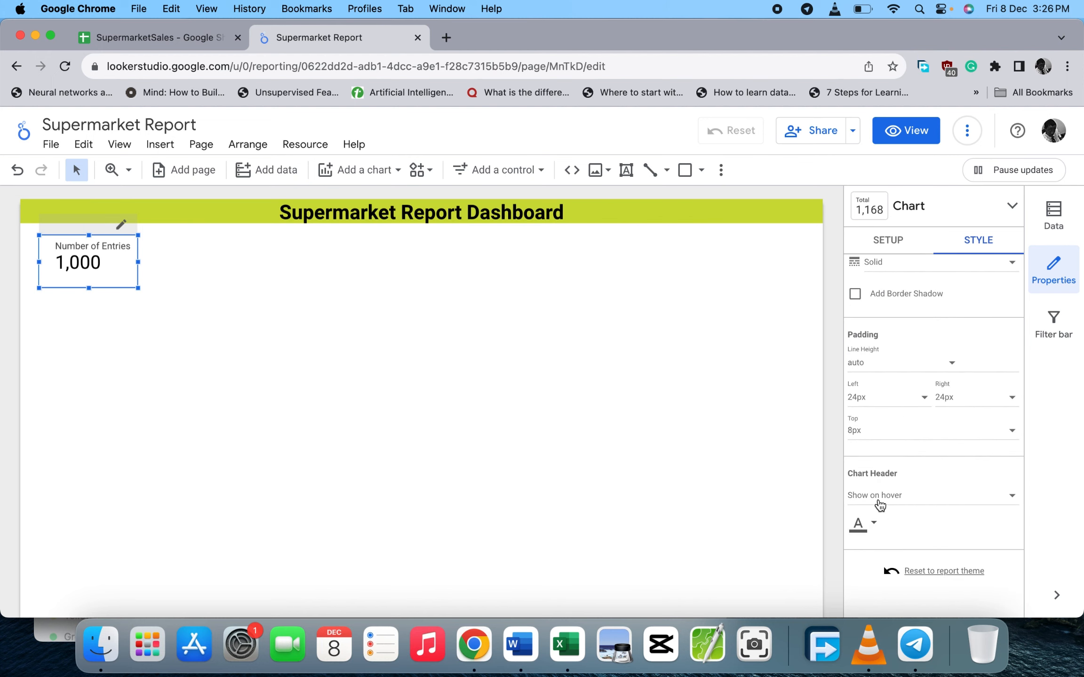
left_click(880, 506)
left_click(890, 426)
scroll(920, 380, "up", 1)
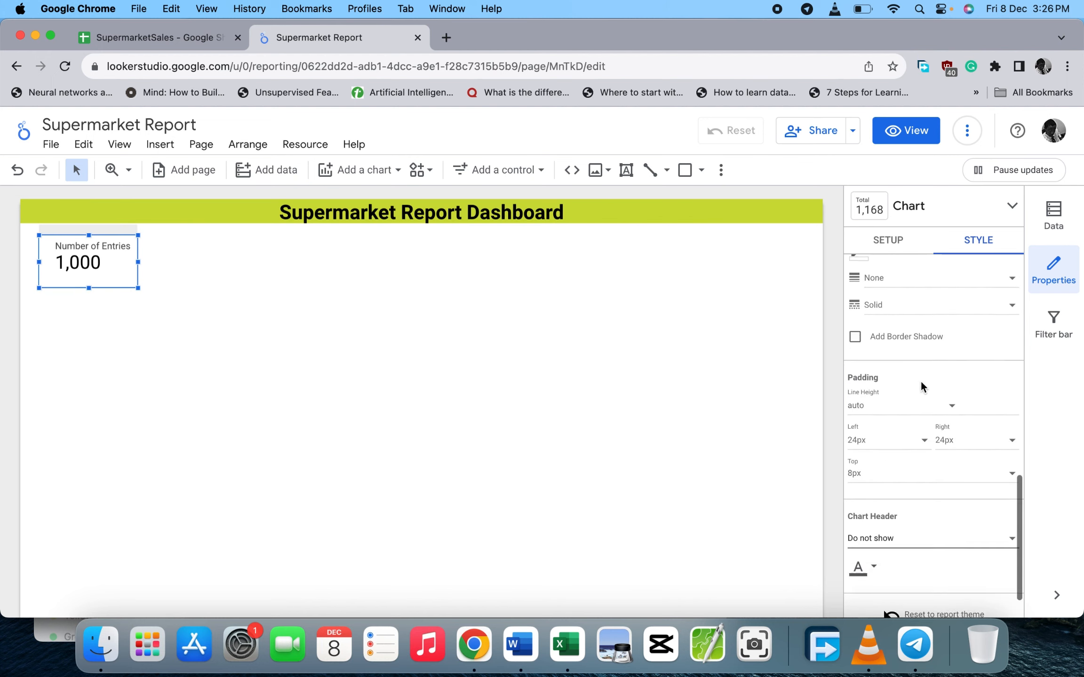
scroll(921, 380, "up", 3)
left_click(854, 400)
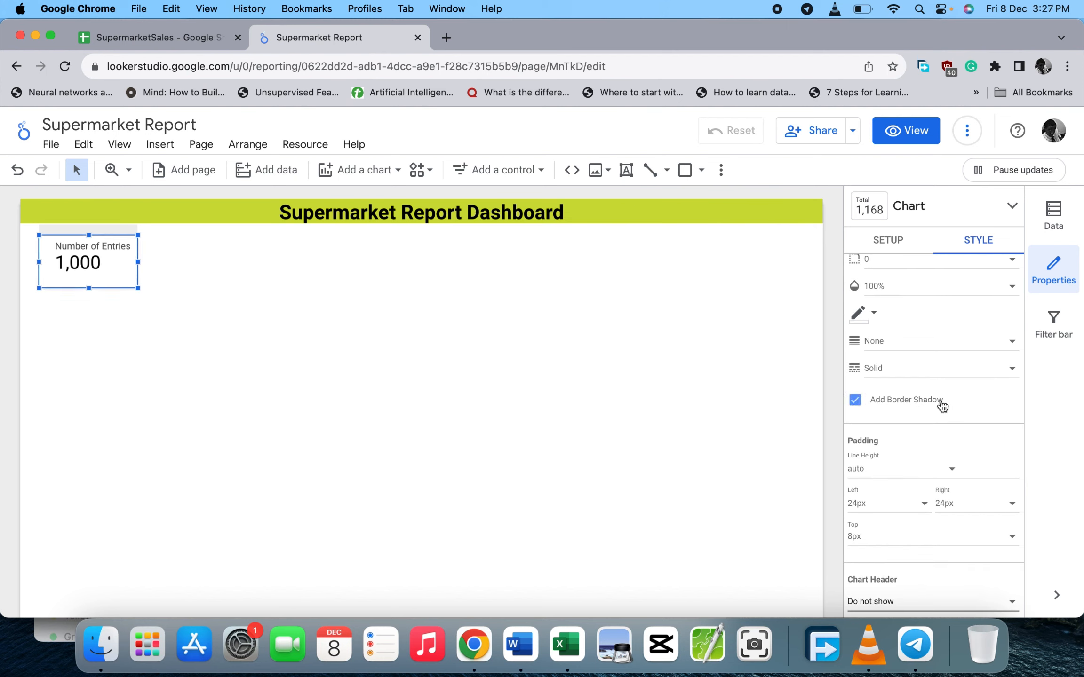
scroll(942, 404, "up", 10)
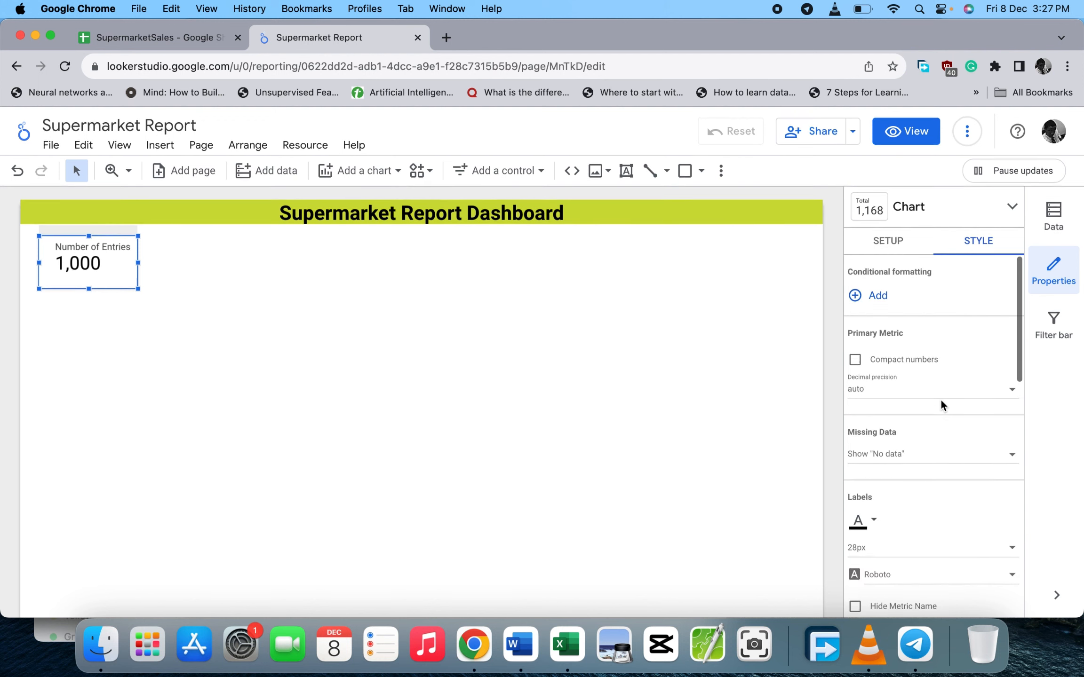
scroll(941, 401, "down", 5)
scroll(941, 401, "up", 5)
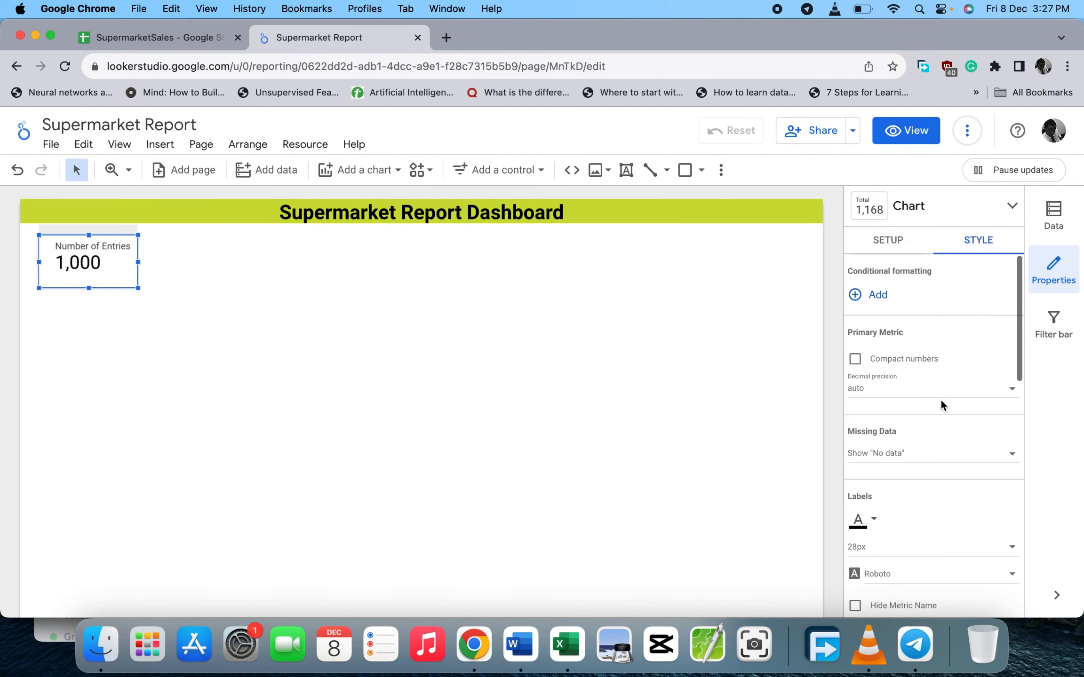
scroll(941, 398, "down", 10)
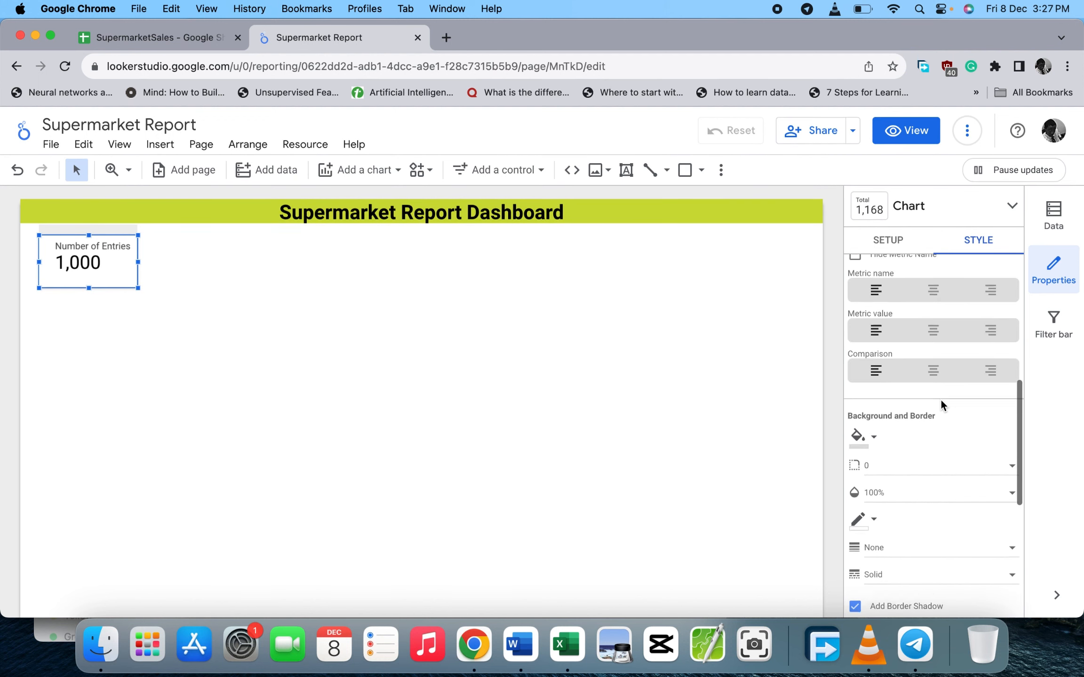
left_click(496, 348)
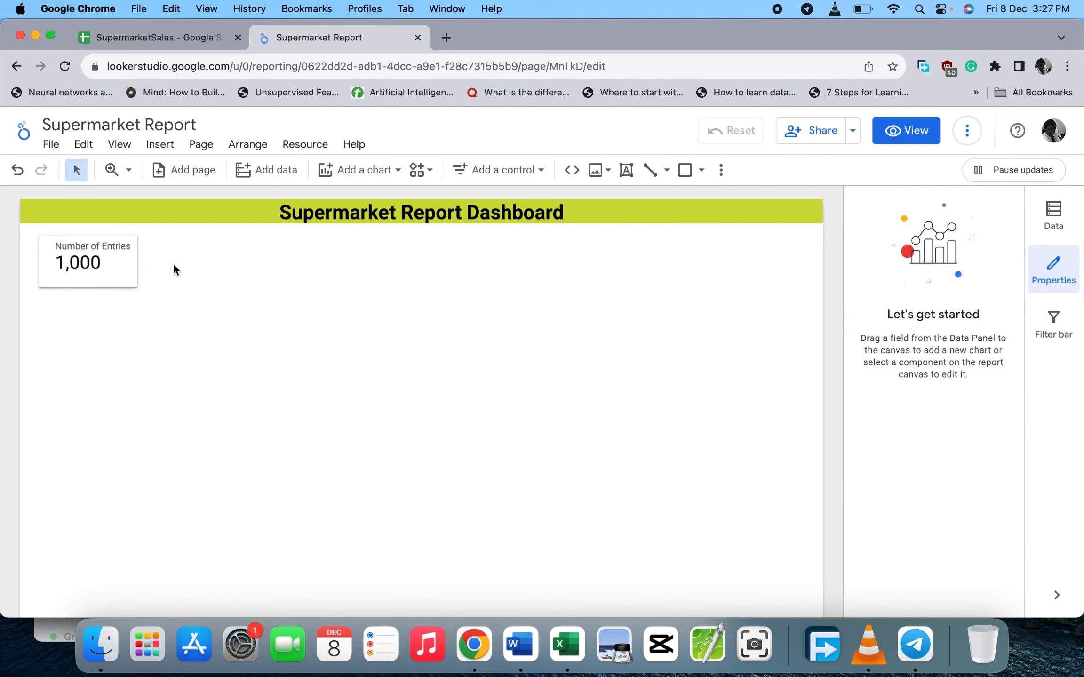
left_click(125, 271)
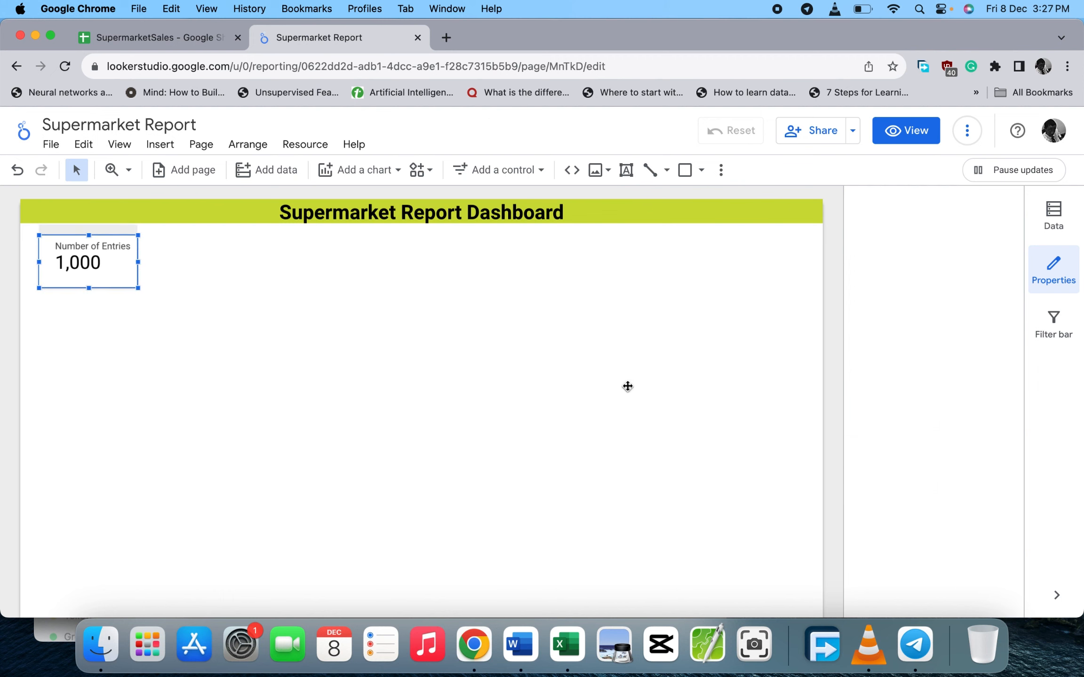
- Replace 'Entries' with 'Records' in the scorecard metric's name, making it 'Number of Records'
scroll(916, 466, "down", 2)
scroll(917, 466, "down", 5)
scroll(919, 465, "up", 3)
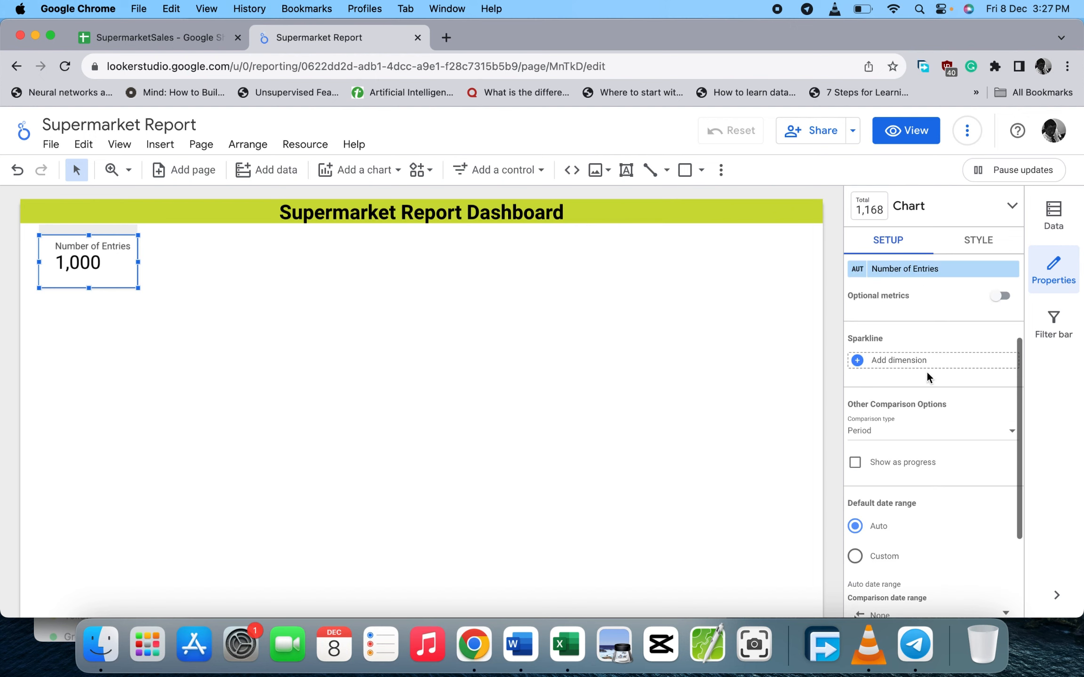
left_click(923, 272)
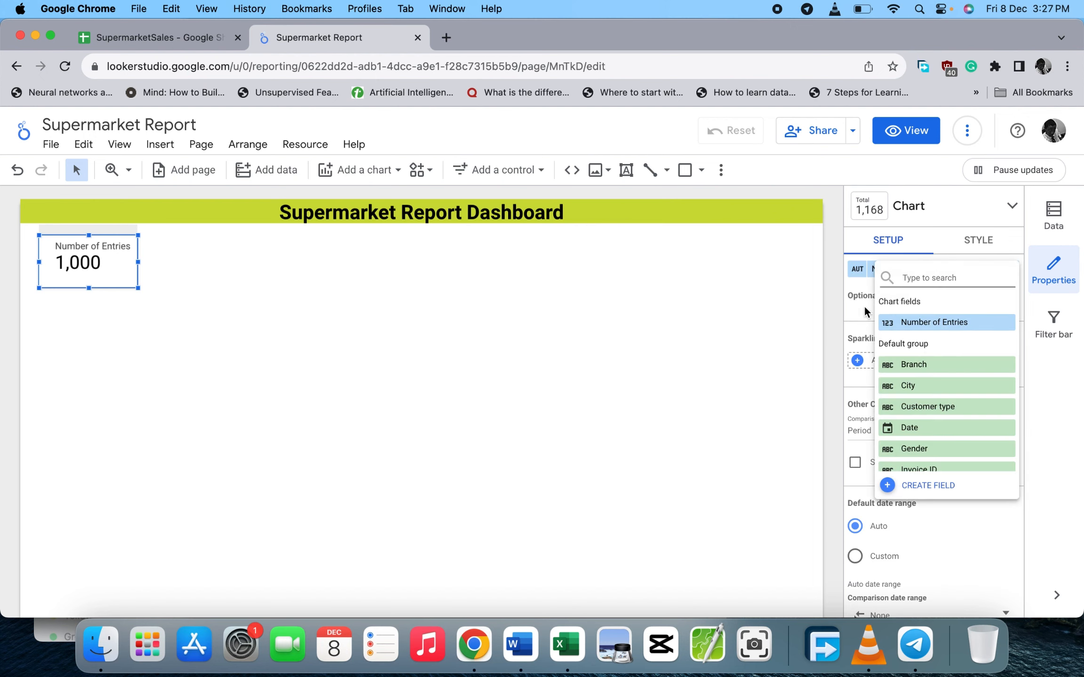
left_click(816, 334)
left_click(857, 269)
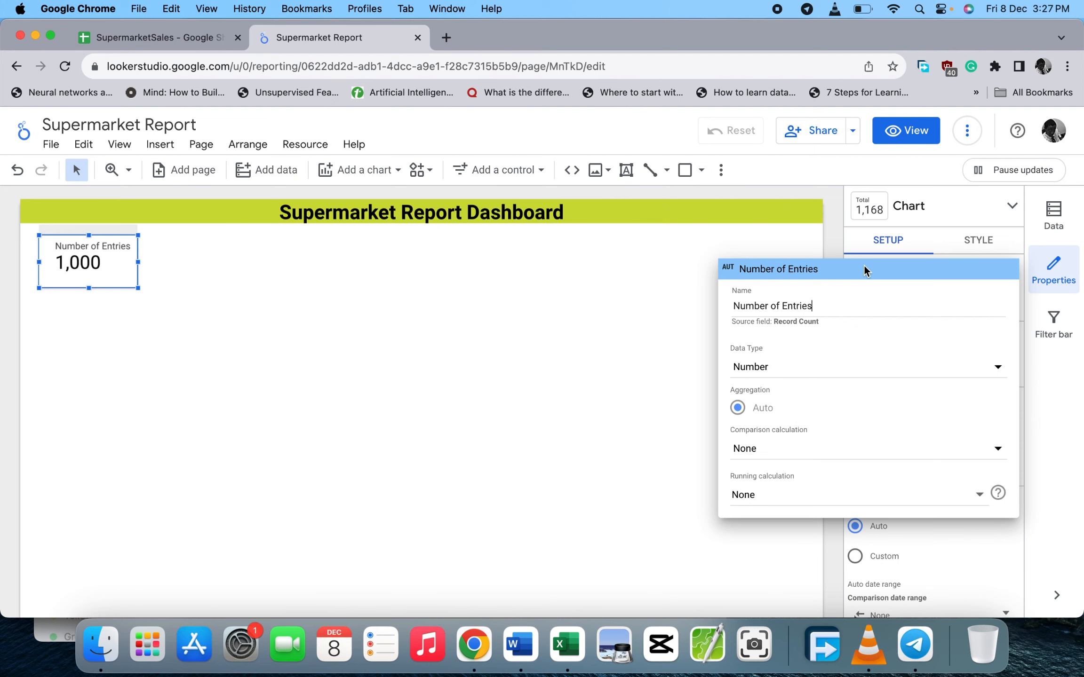
double_click(783, 309)
type("Records")
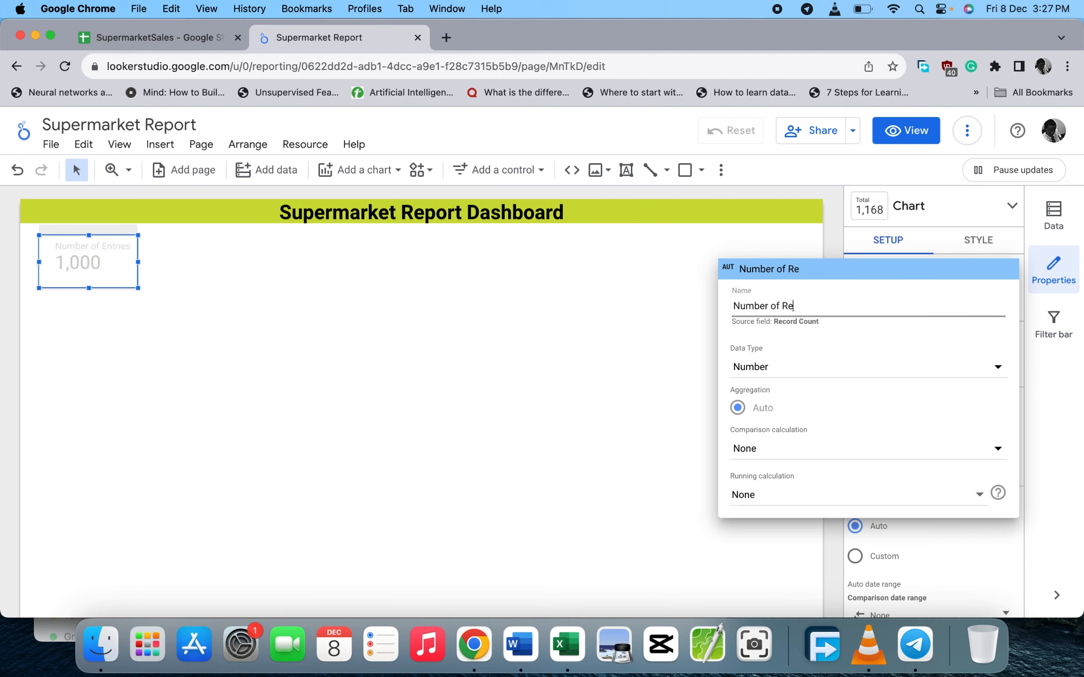
left_click(663, 383)
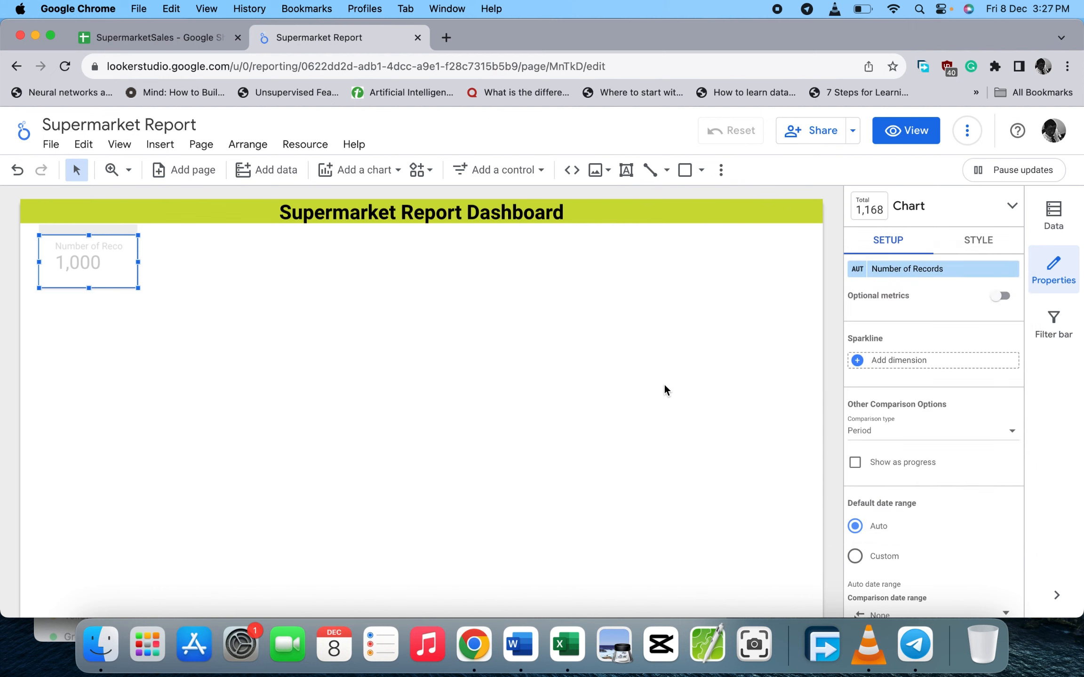
left_click(342, 314)
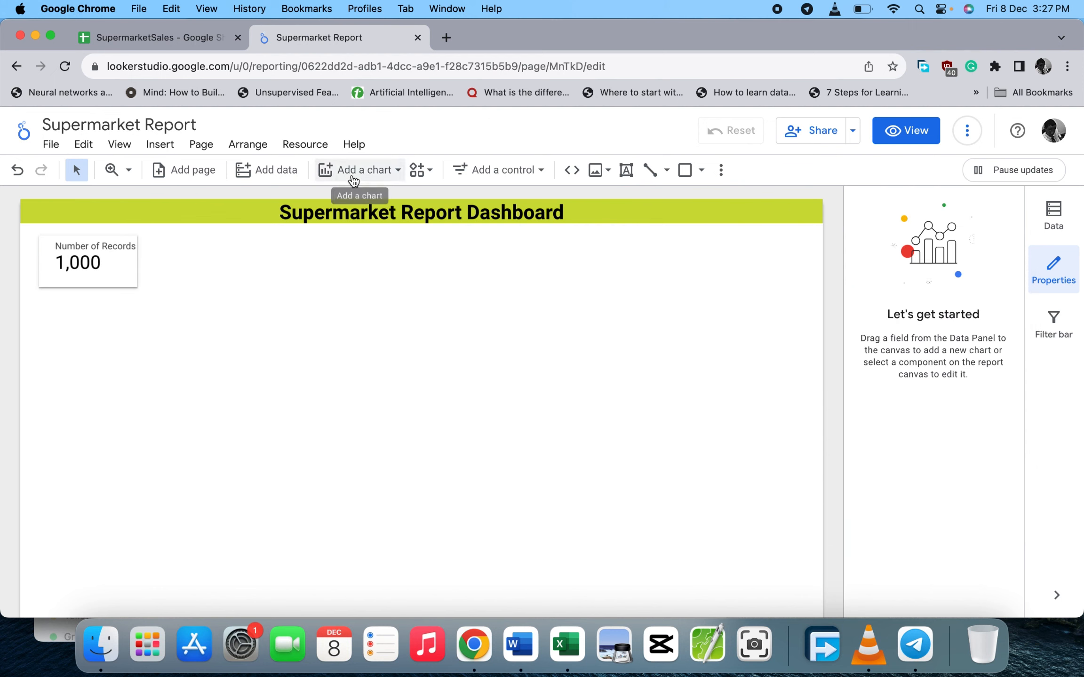
- Add a heatmap table beside the scorecard with Product line as dimension, resized wider and shorter
left_click(395, 172)
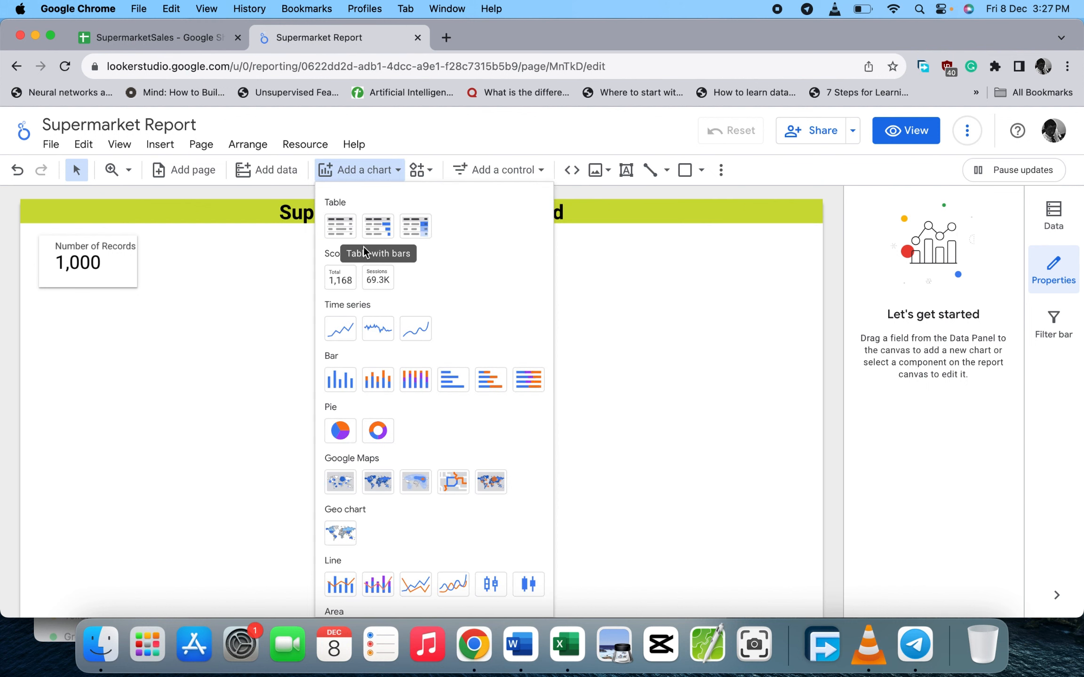
left_click(200, 37)
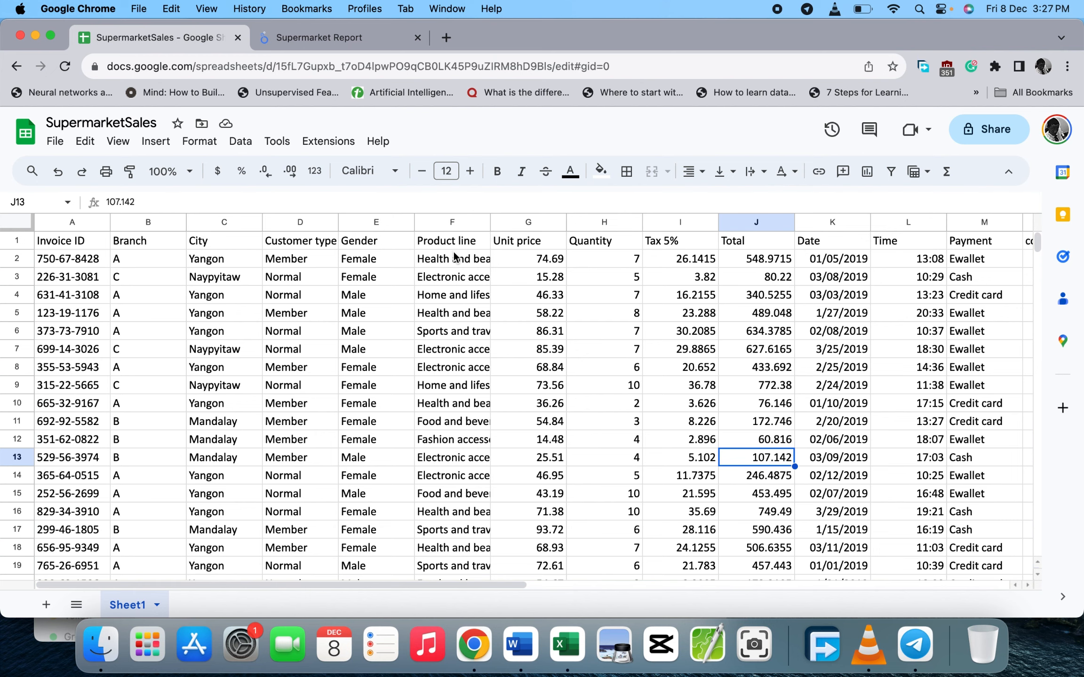
left_click(329, 37)
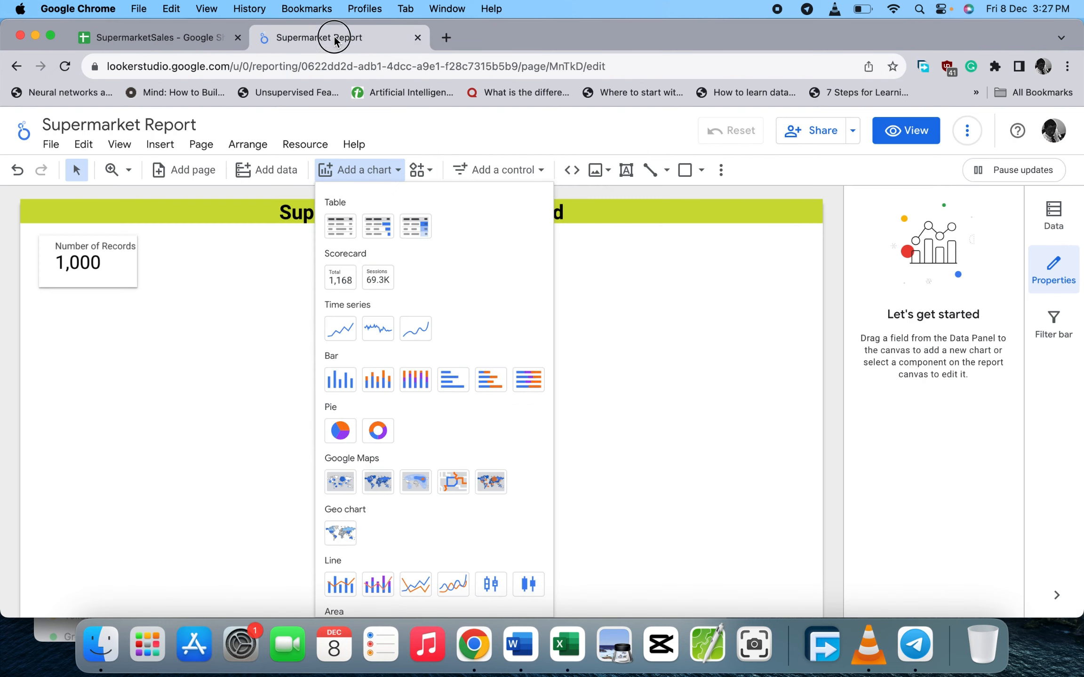
left_click(412, 231)
left_click(149, 239)
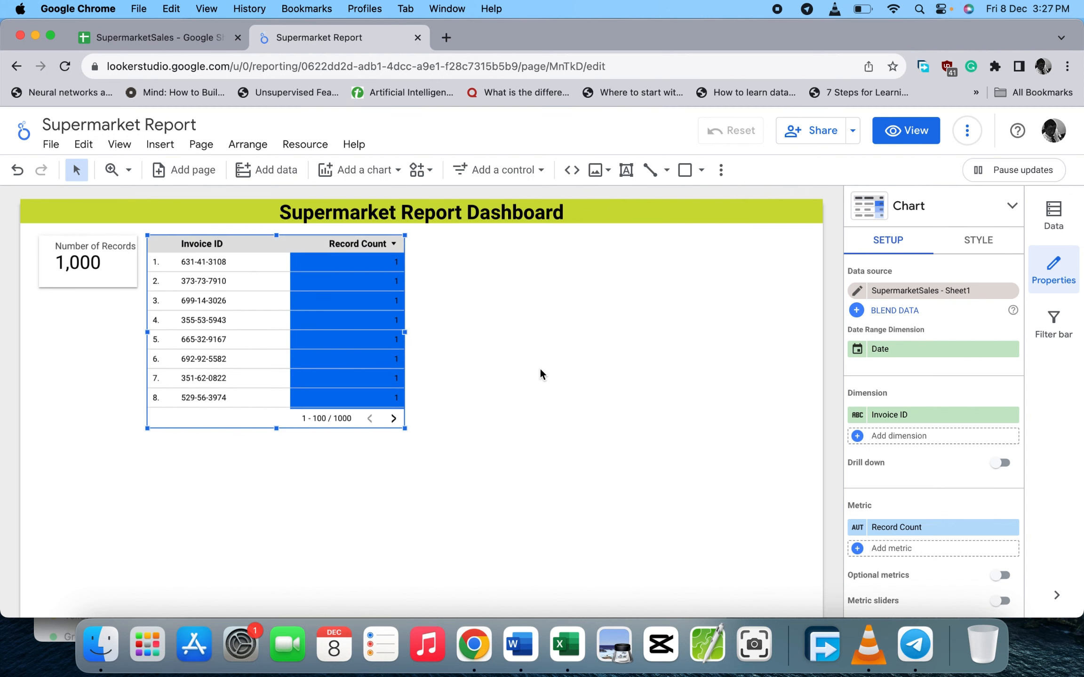
scroll(875, 391, "down", 1)
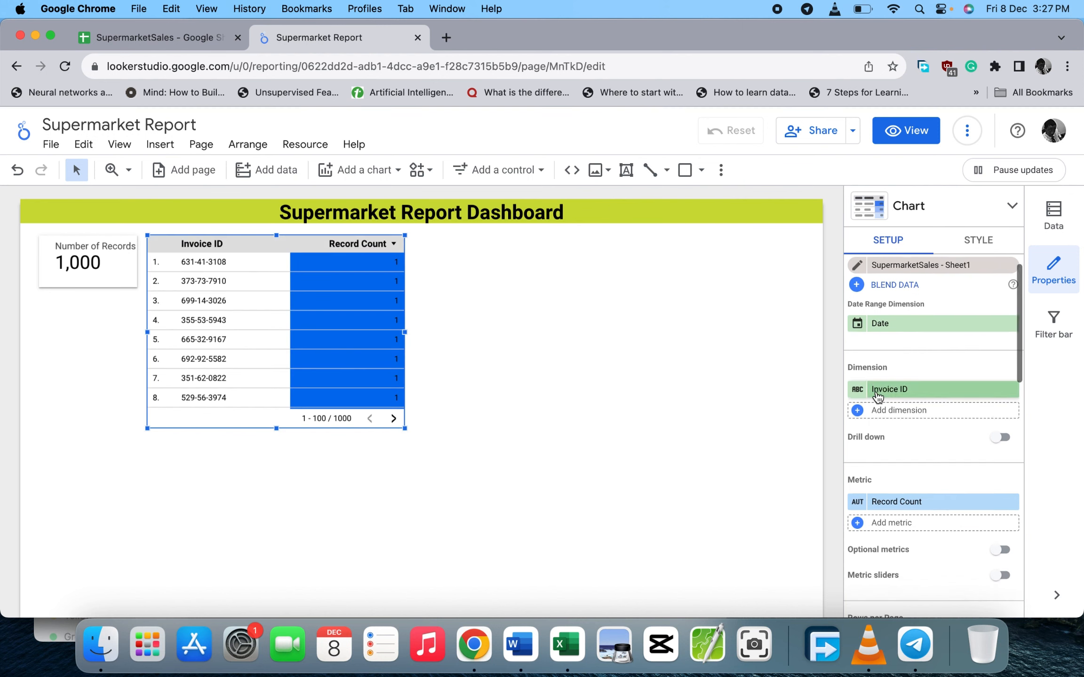
left_click(877, 392)
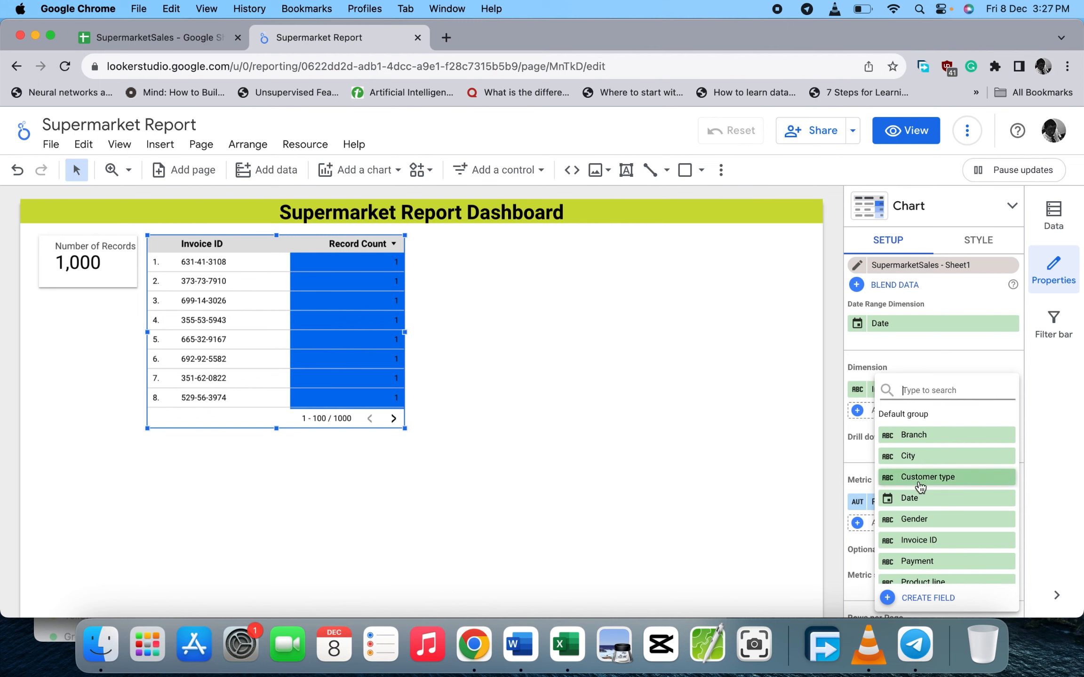
scroll(918, 481, "down", 1)
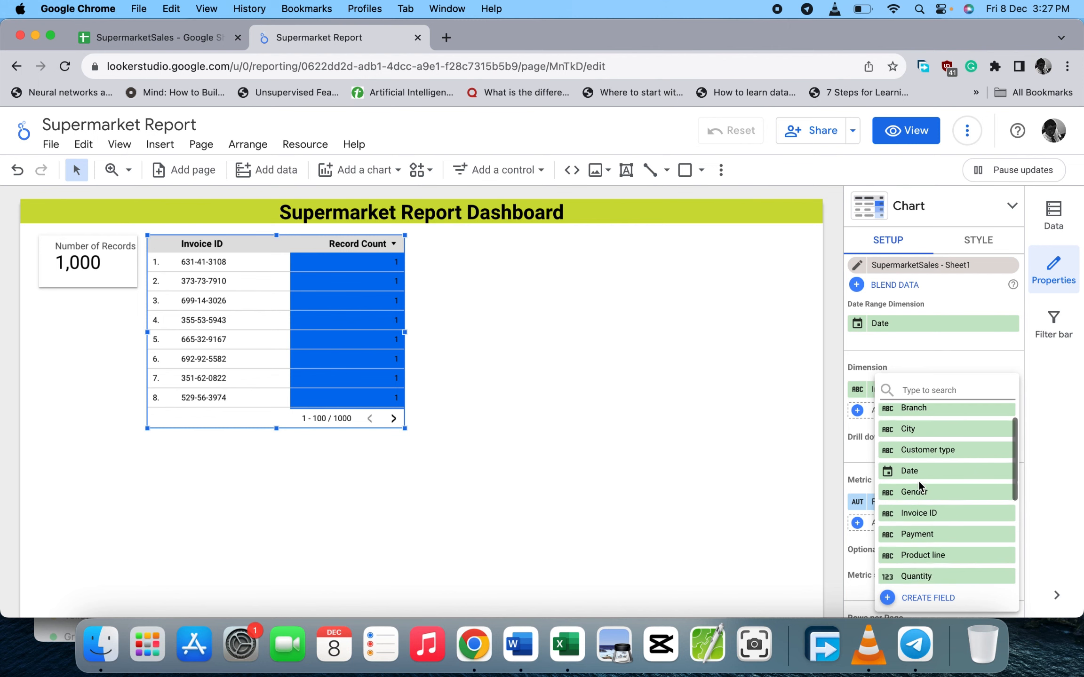
left_click(908, 557)
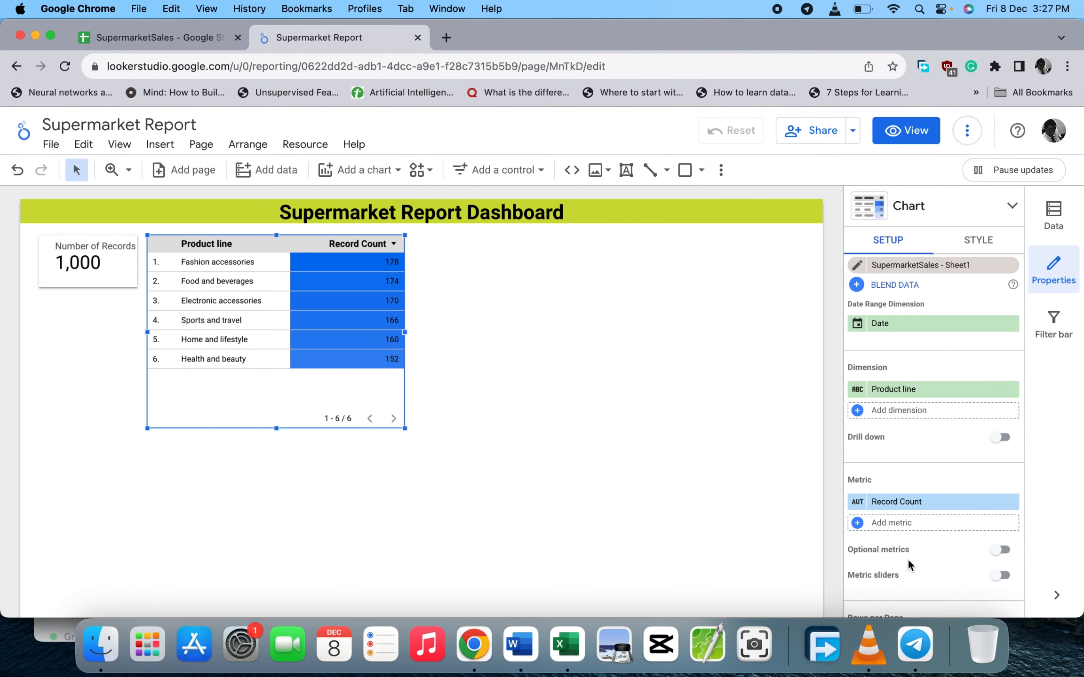
left_click_drag(403, 427, 416, 384)
left_click(369, 420)
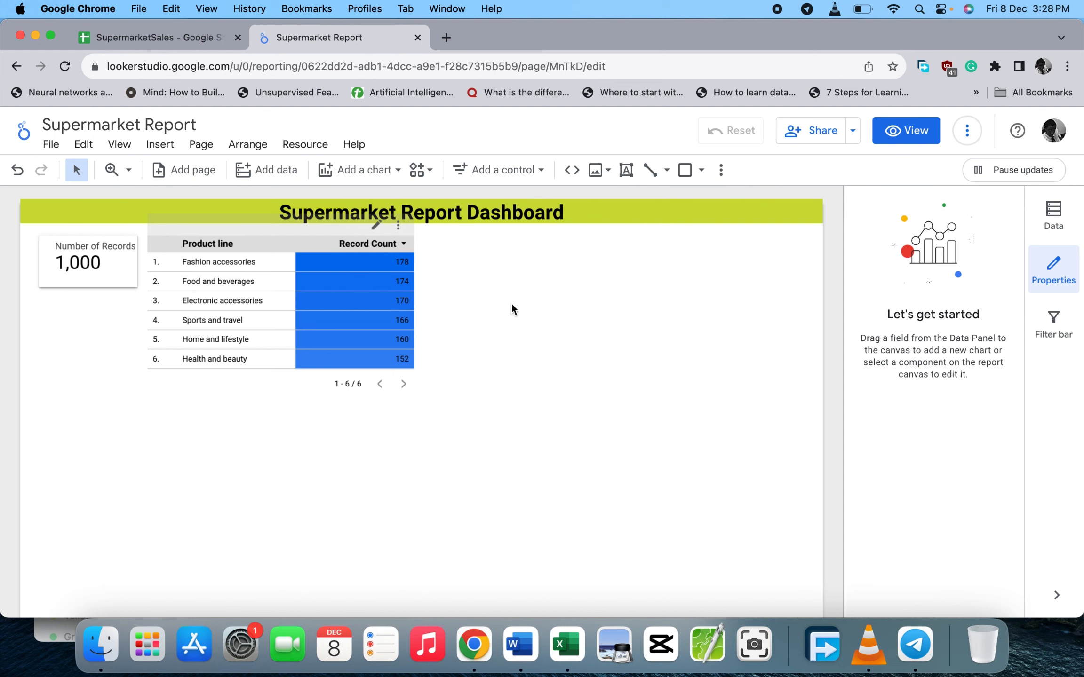
- Name the product table's Record Count metric 'Number of Records', correcting a typo
left_click(356, 265)
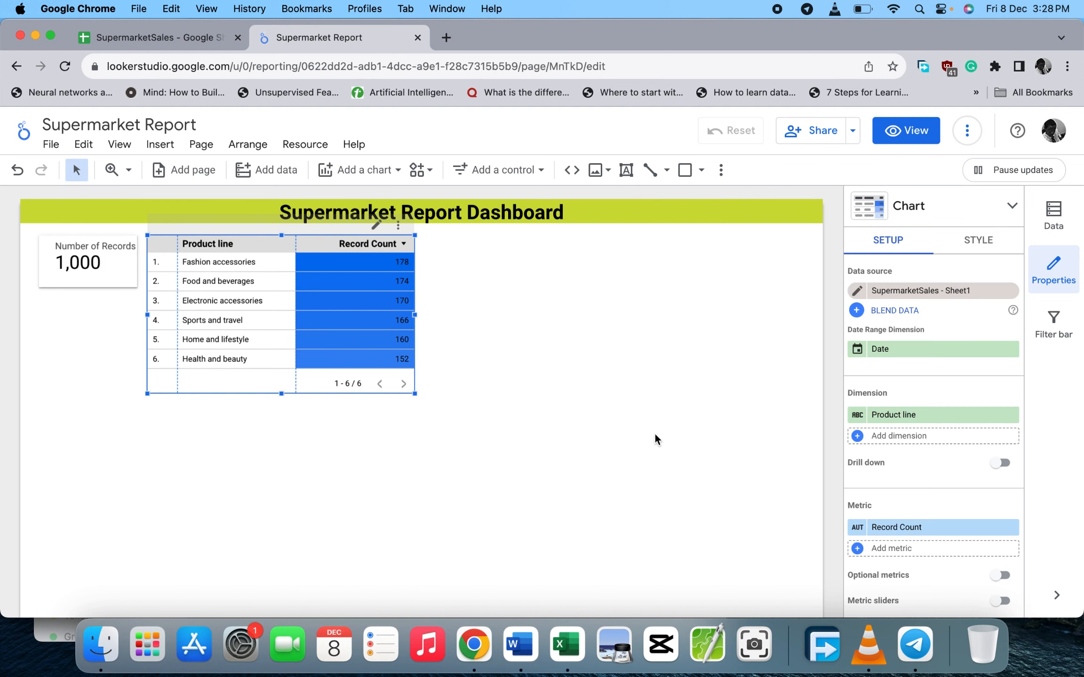
left_click(857, 527)
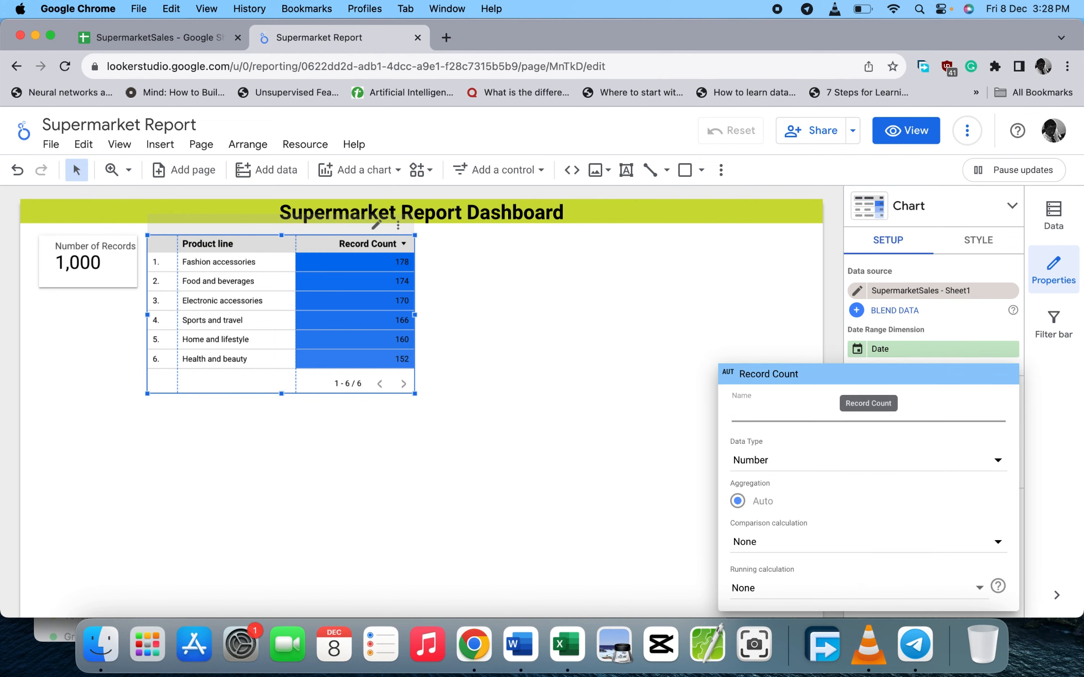
type("Number if Rec")
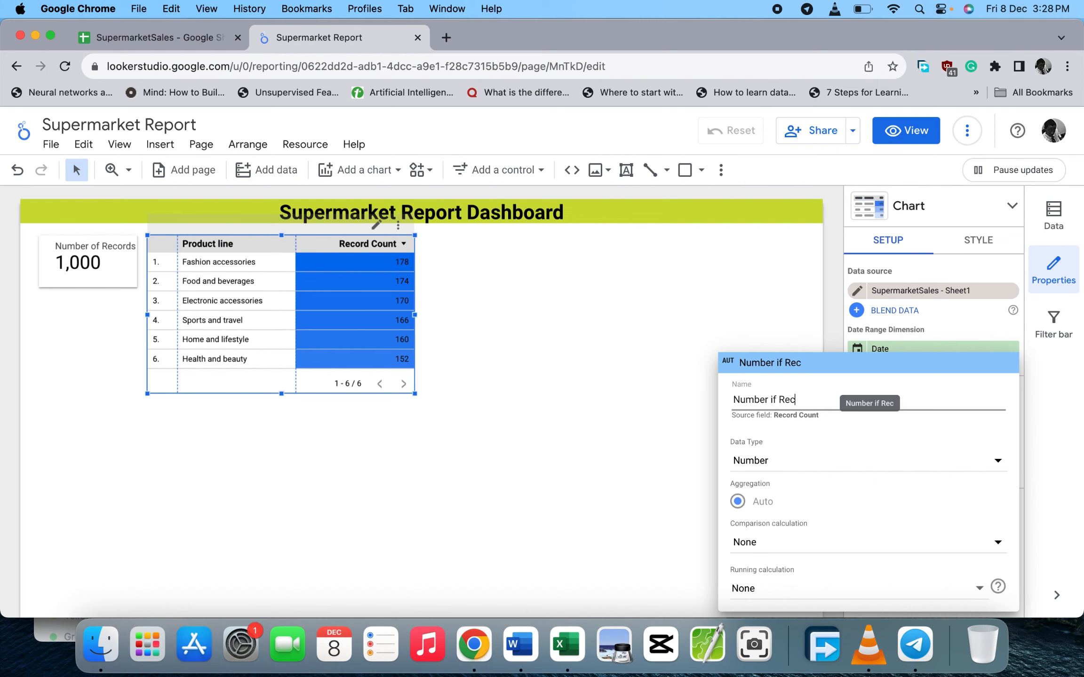
type("ords")
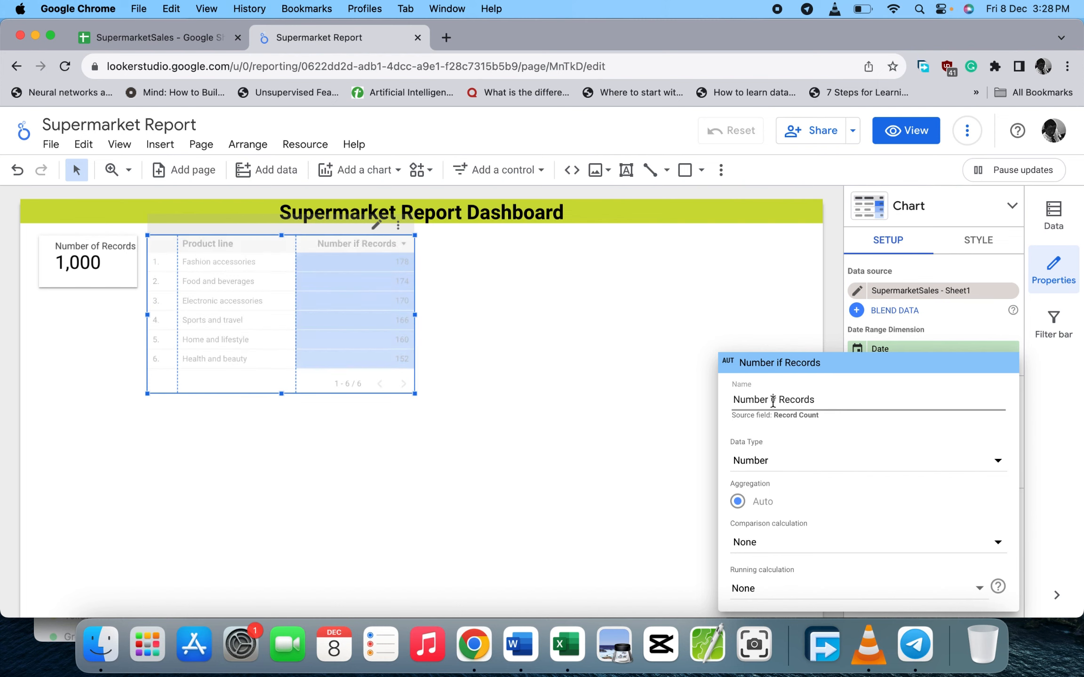
left_click(773, 401)
key("BackSpace")
type("o")
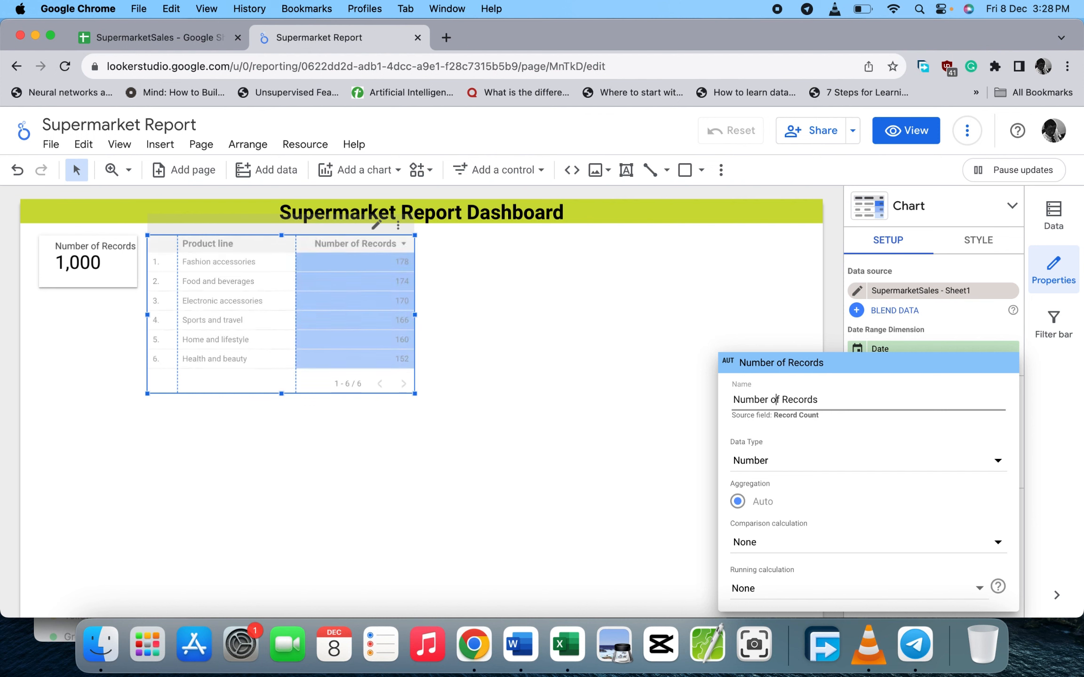
key("Return")
left_click(632, 402)
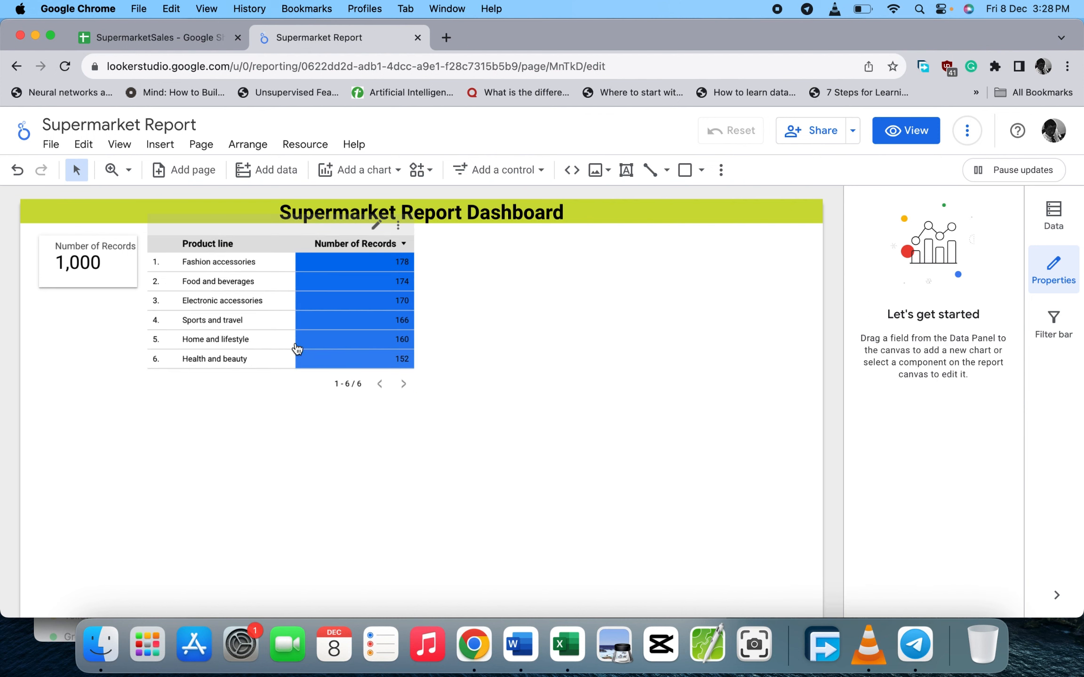
left_click(295, 382)
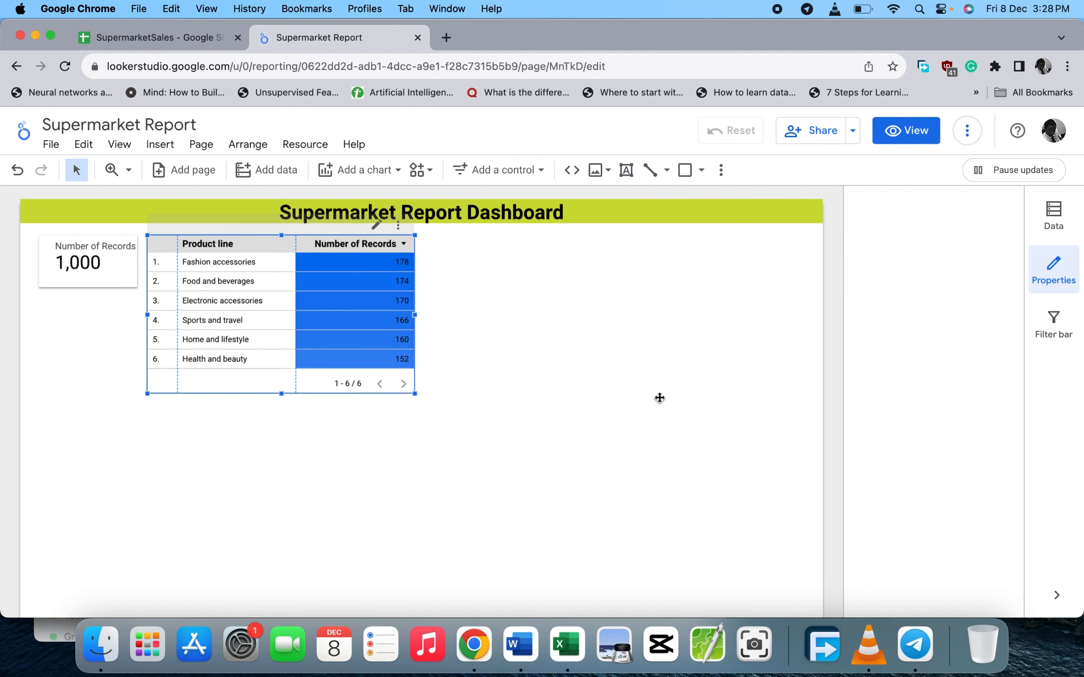
- Turn on the product table's Grand total summary row
scroll(929, 505, "down", 6)
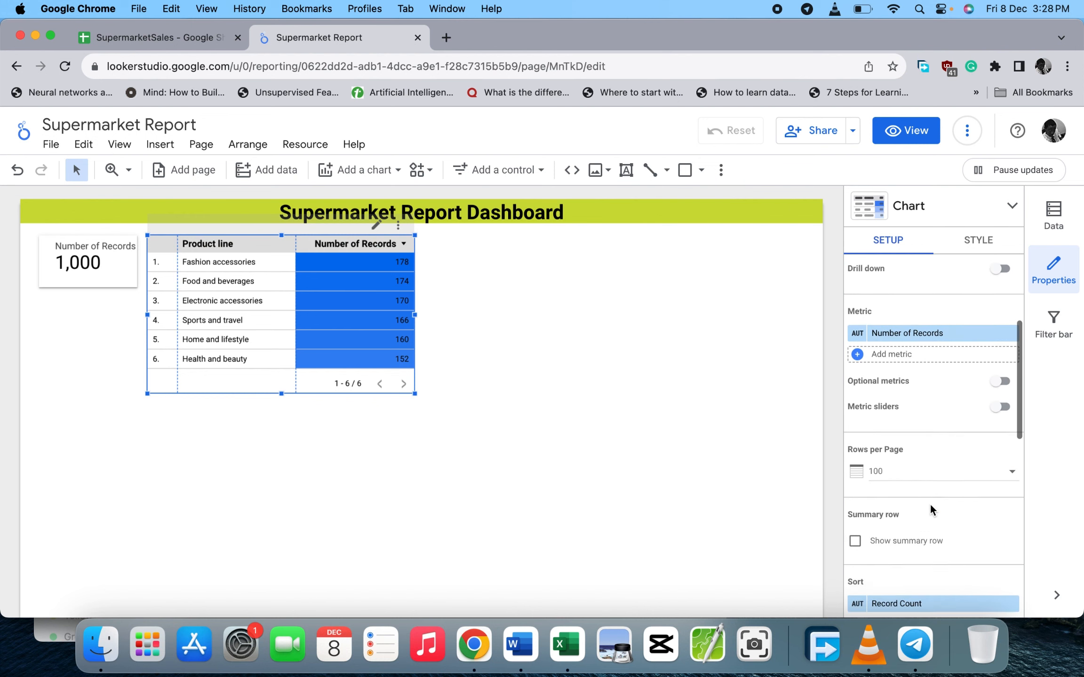
left_click(854, 464)
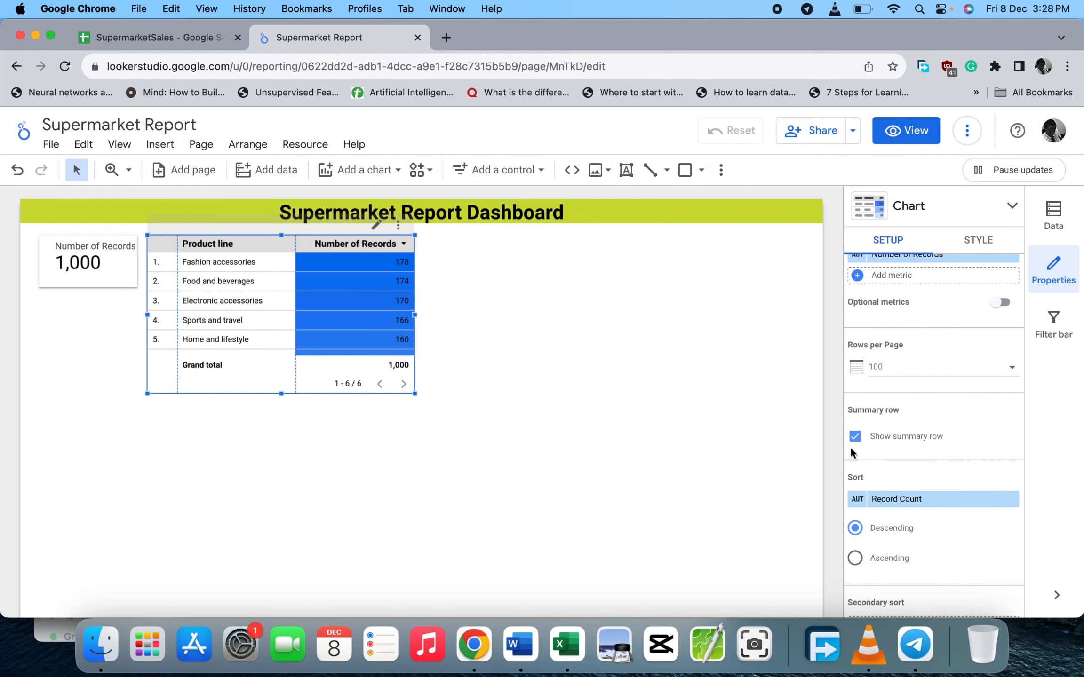
scroll(916, 437, "up", 5)
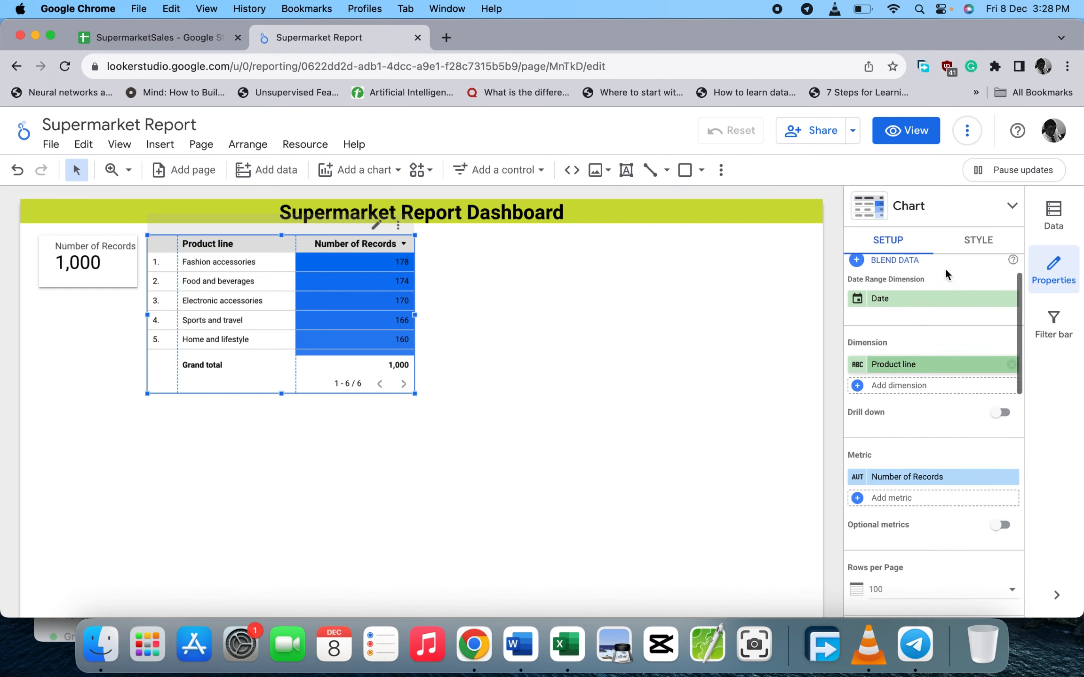
- Set the table's Chart Header to Do not show and add a border shadow
left_click(977, 246)
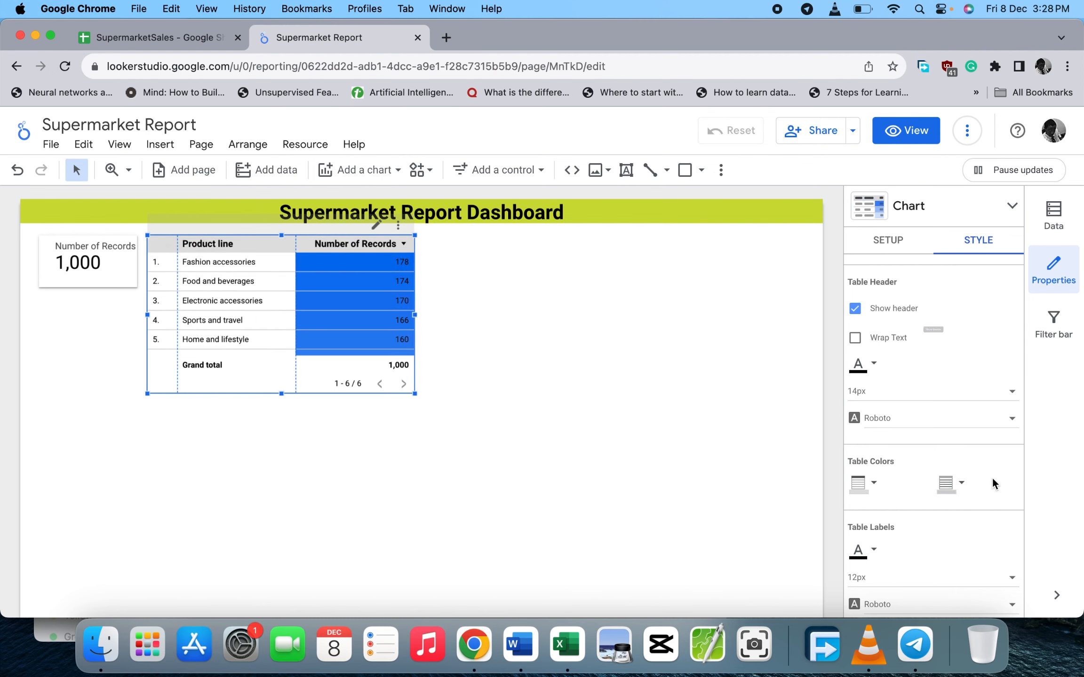
scroll(993, 478, "down", 10)
scroll(992, 478, "down", 5)
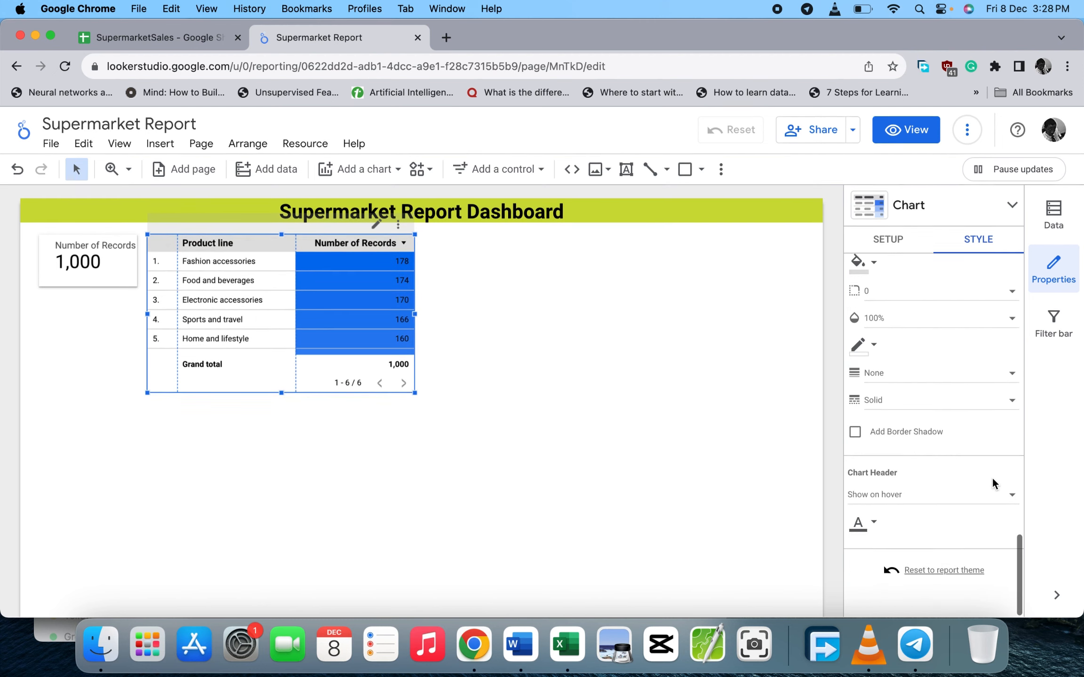
left_click(873, 502)
left_click(875, 422)
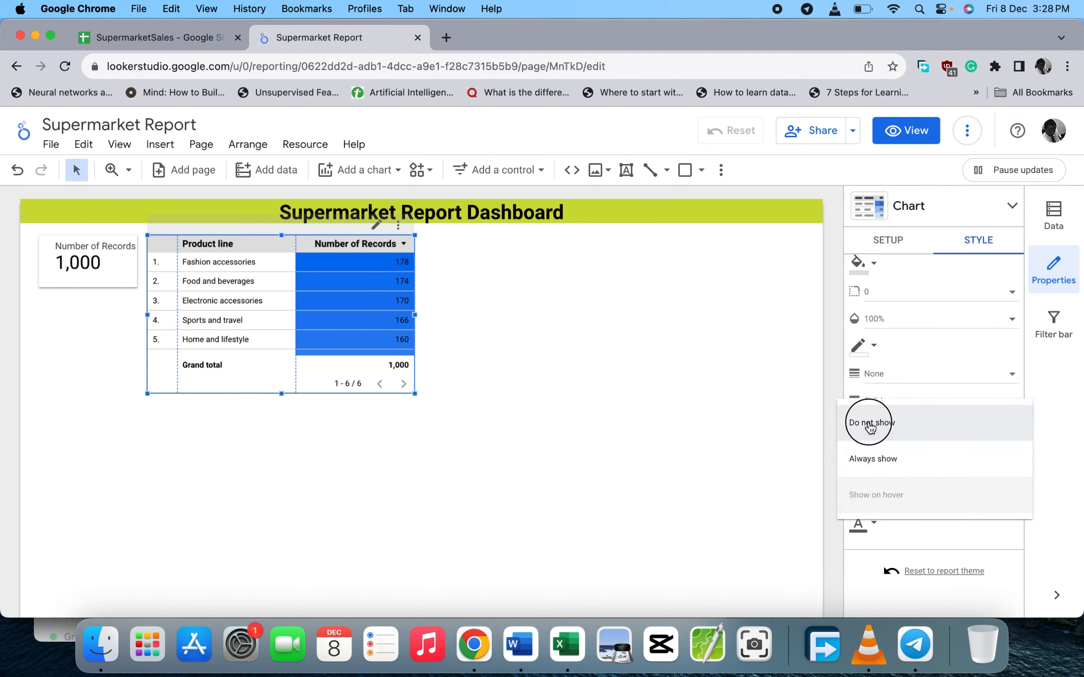
scroll(900, 460, "up", 1)
left_click(854, 470)
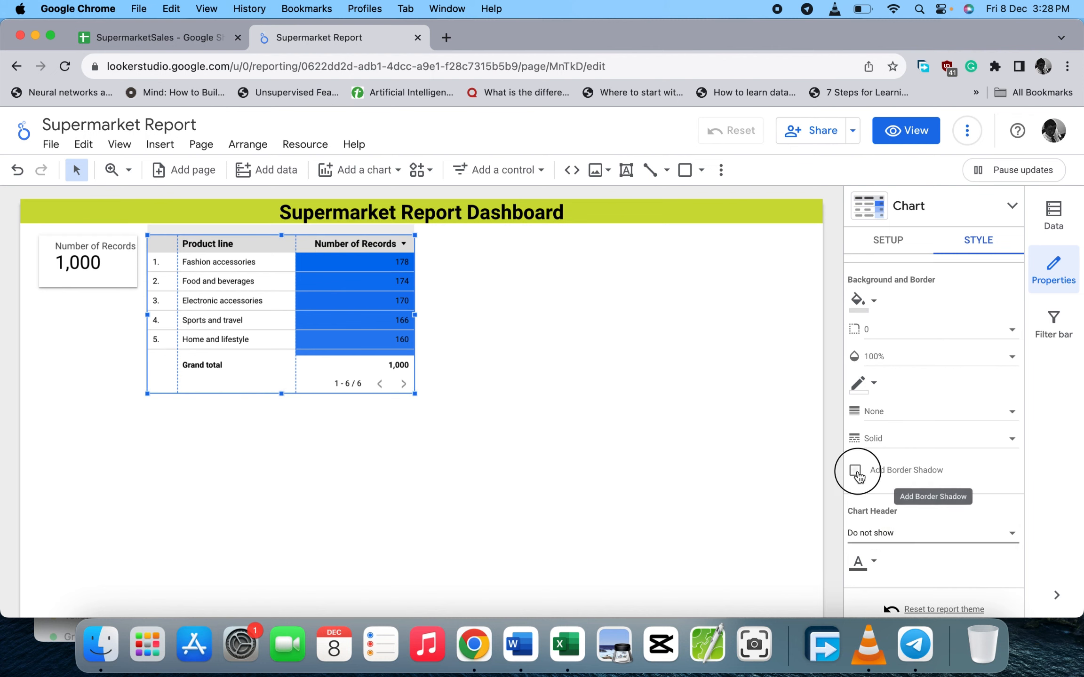
left_click(617, 388)
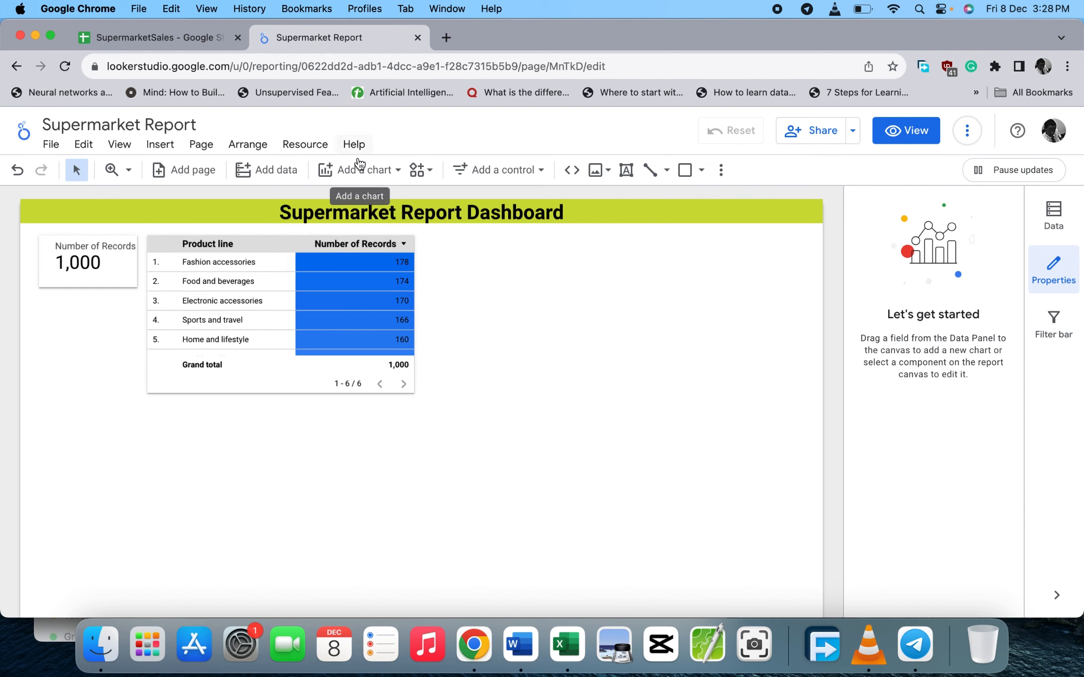
- Glance through the chart type list, then go to the SupermarketSales Google Sheets tab
left_click(370, 172)
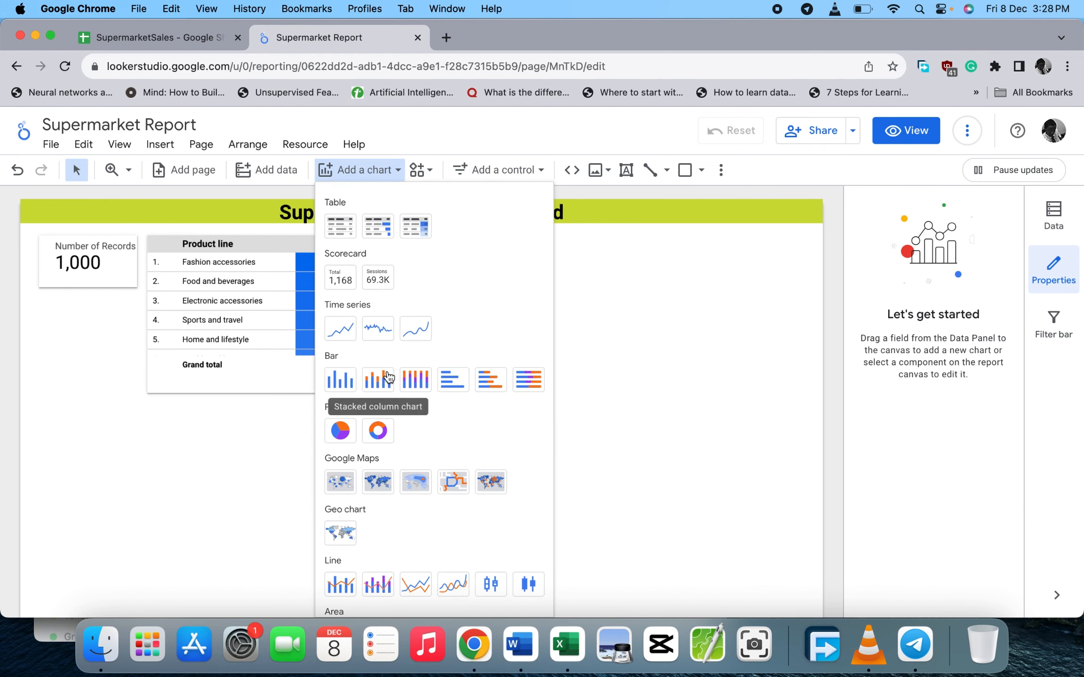
scroll(387, 371, "down", 1)
scroll(387, 353, "up", 1)
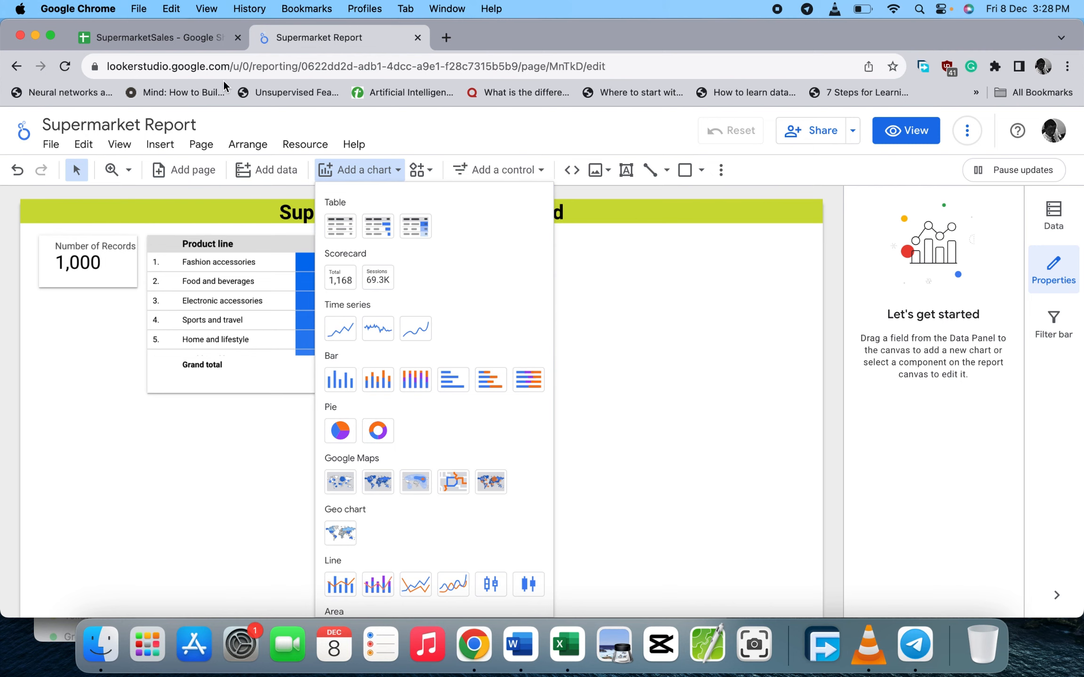
left_click(209, 37)
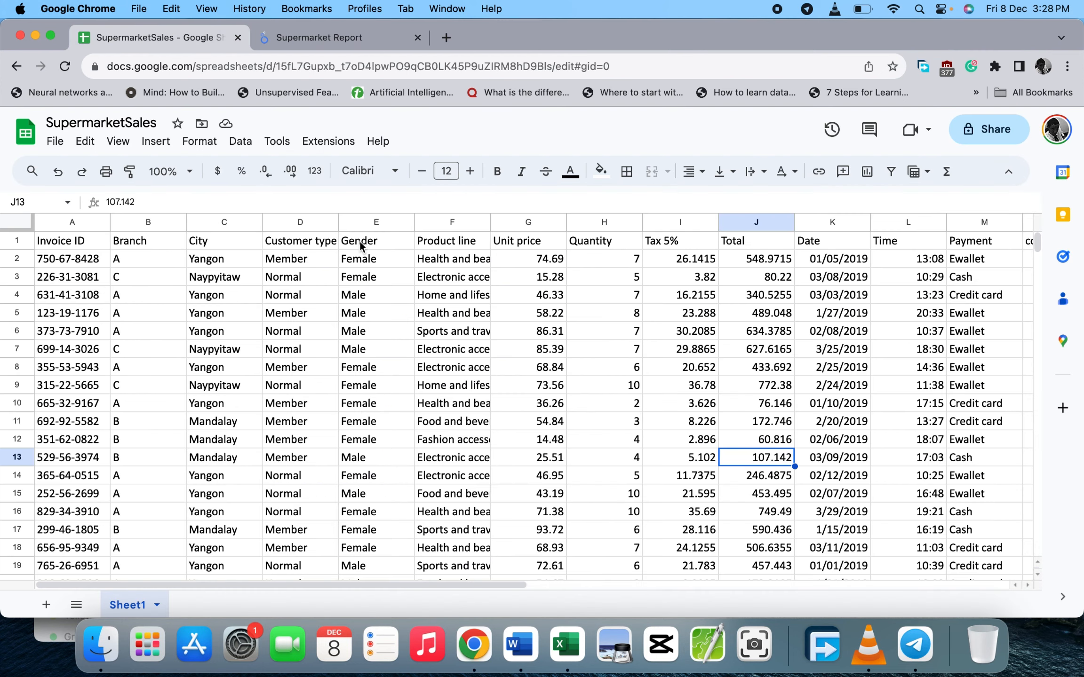
- Close the chart type list, then scroll the SupermarketSales sheet right to columns N–P (cogs, gross income)
left_click(305, 38)
left_click(602, 282)
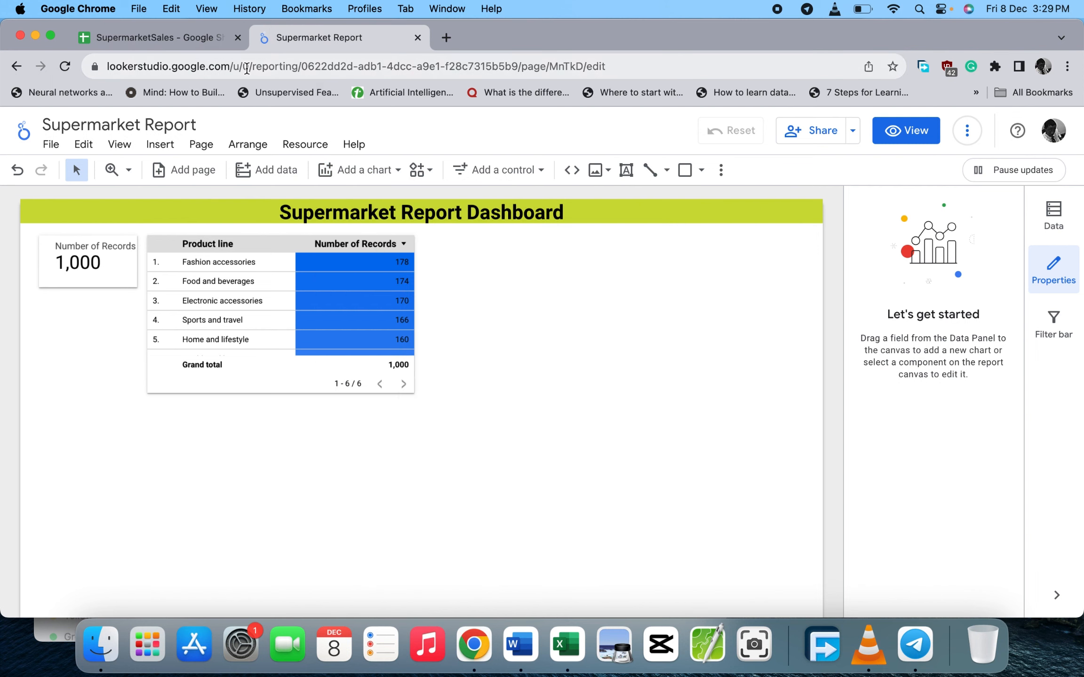
left_click(218, 37)
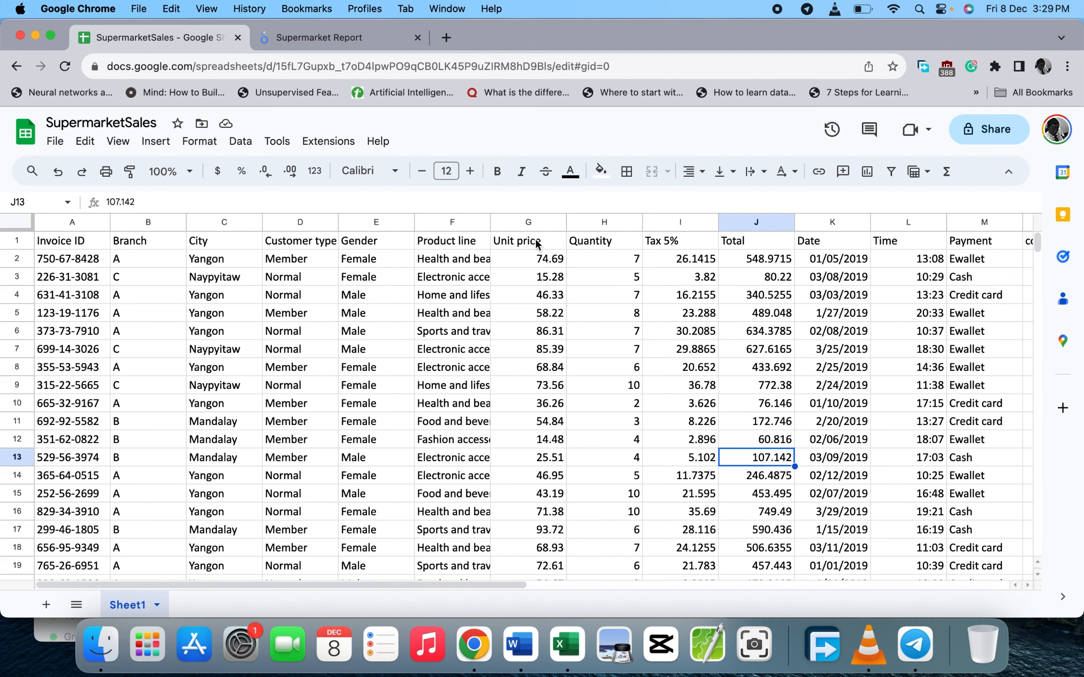
scroll(654, 289, "right", 2)
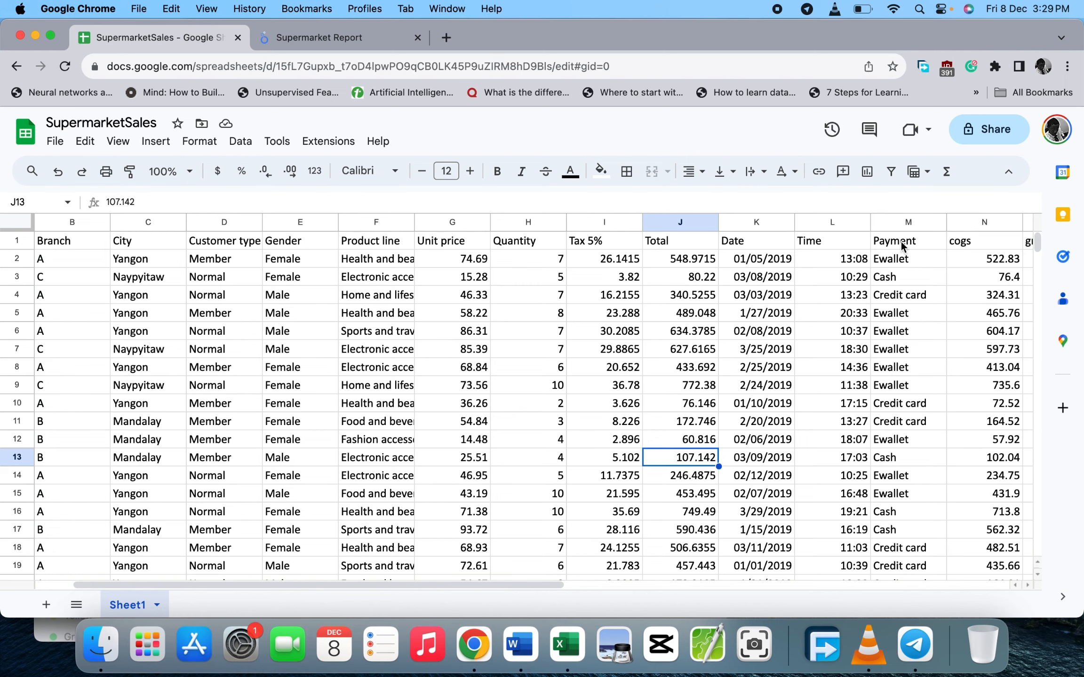
scroll(877, 322, "right", 4)
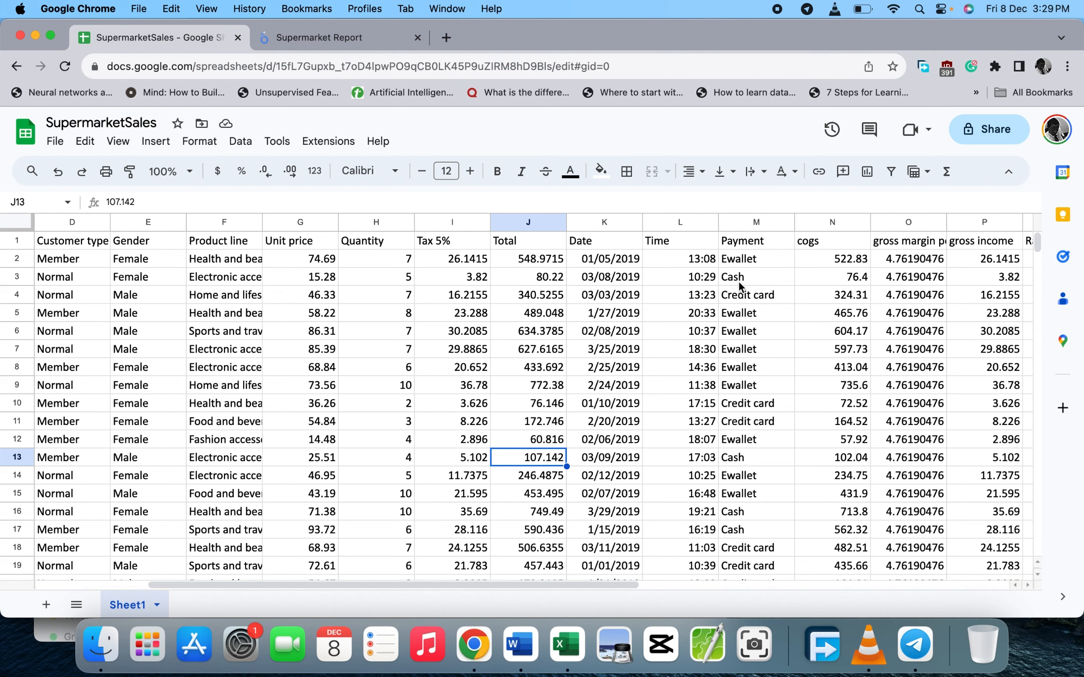
left_click(314, 38)
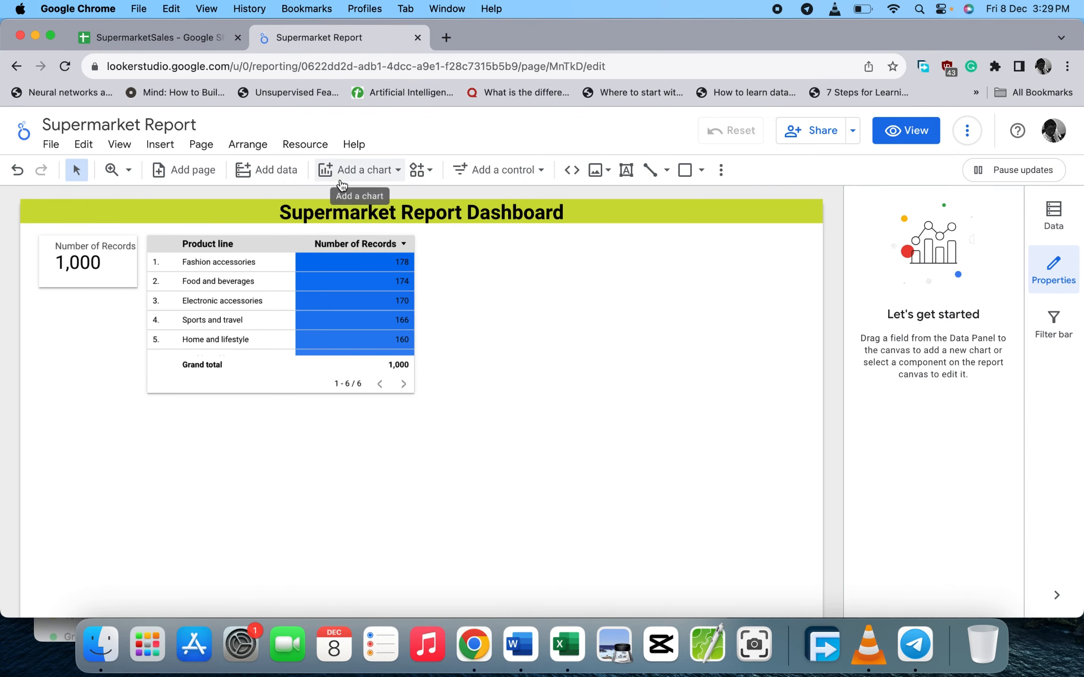
- Insert a trial Table with bars grouped by Payment beside the product table, then delete it
left_click(393, 172)
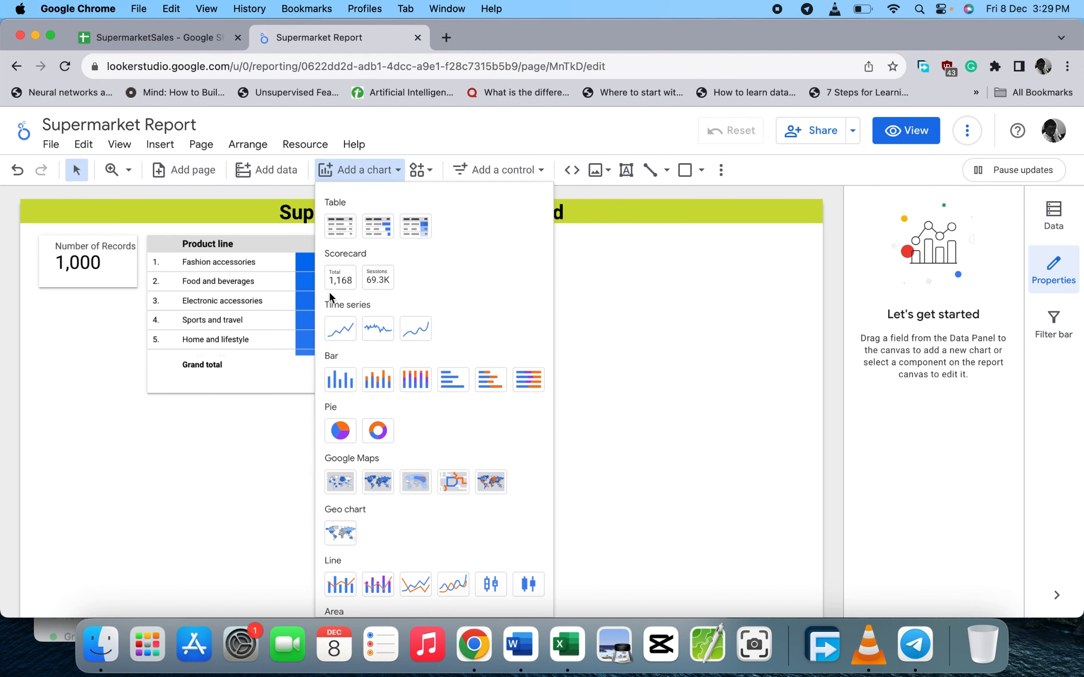
left_click(379, 227)
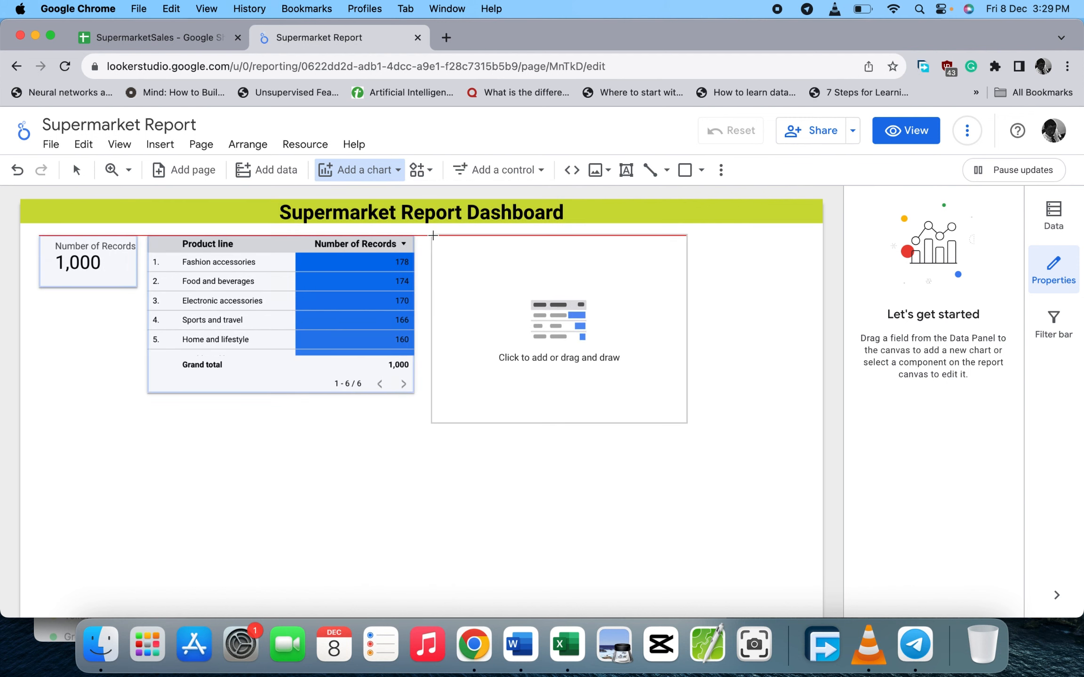
left_click(425, 237)
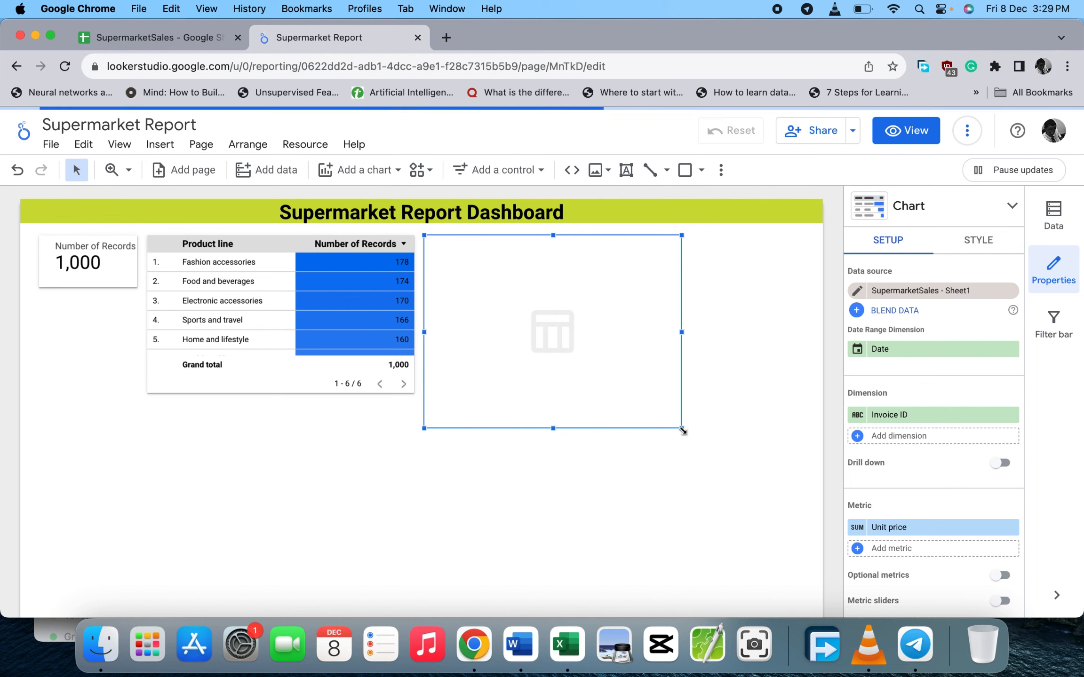
left_click(882, 415)
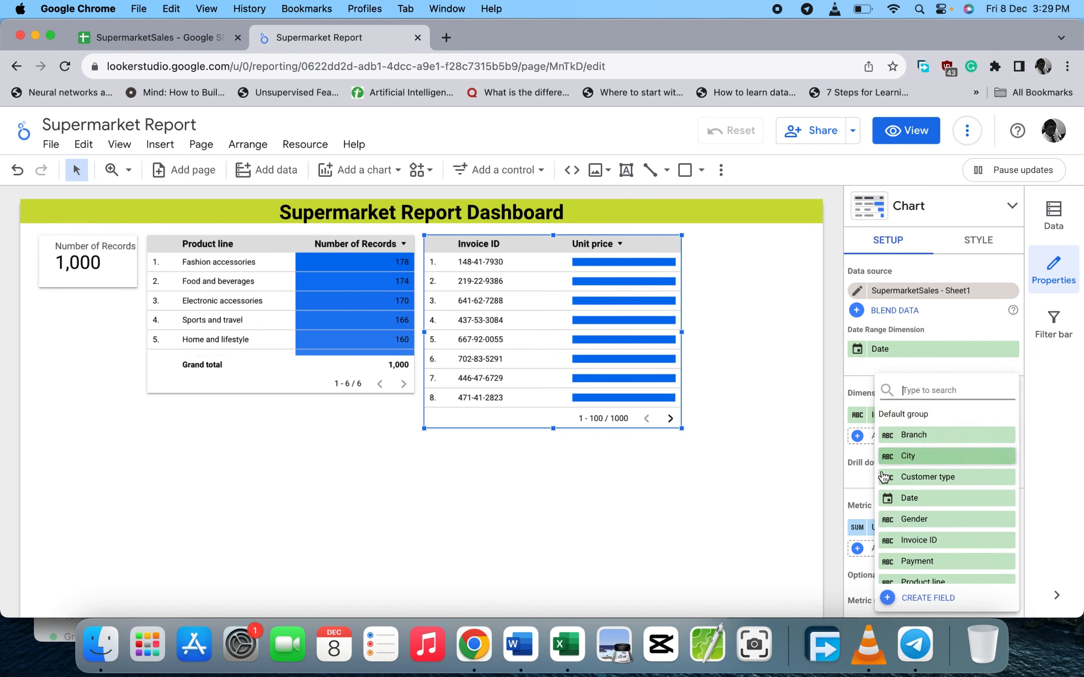
scroll(894, 508, "down", 3)
scroll(893, 515, "down", 3)
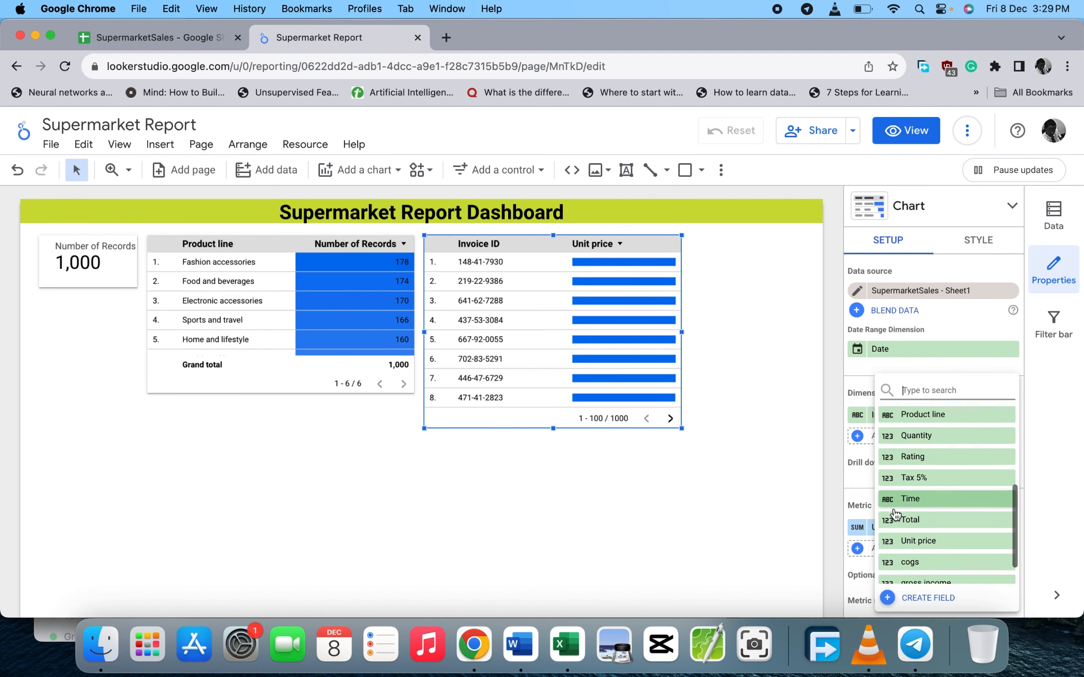
scroll(894, 515, "up", 2)
scroll(895, 515, "up", 2)
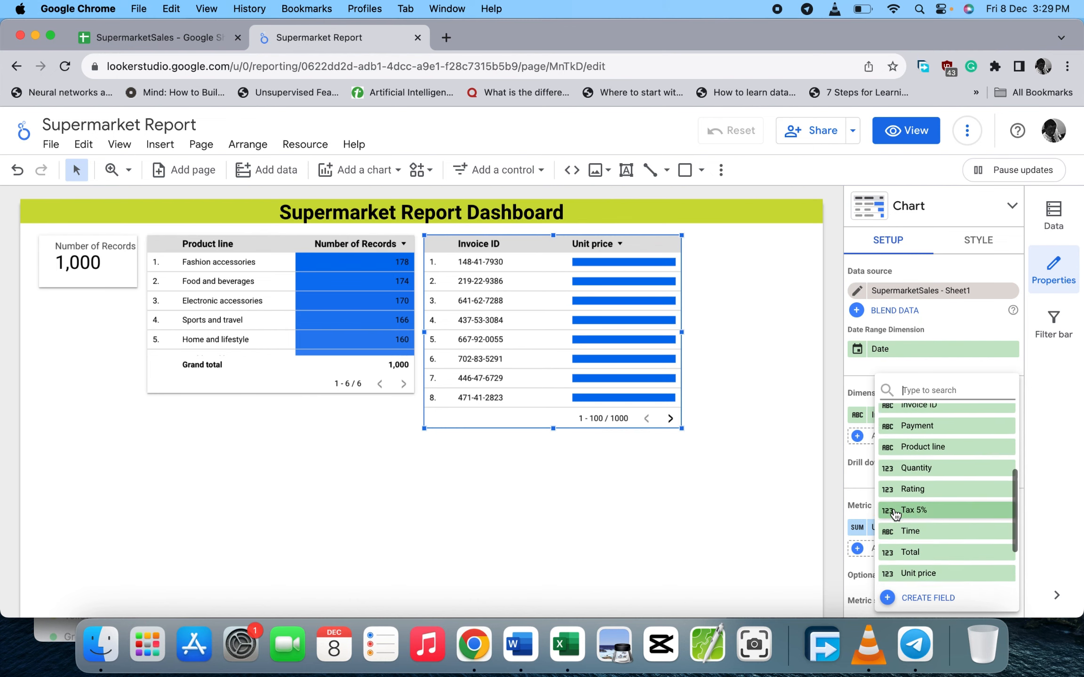
left_click(910, 436)
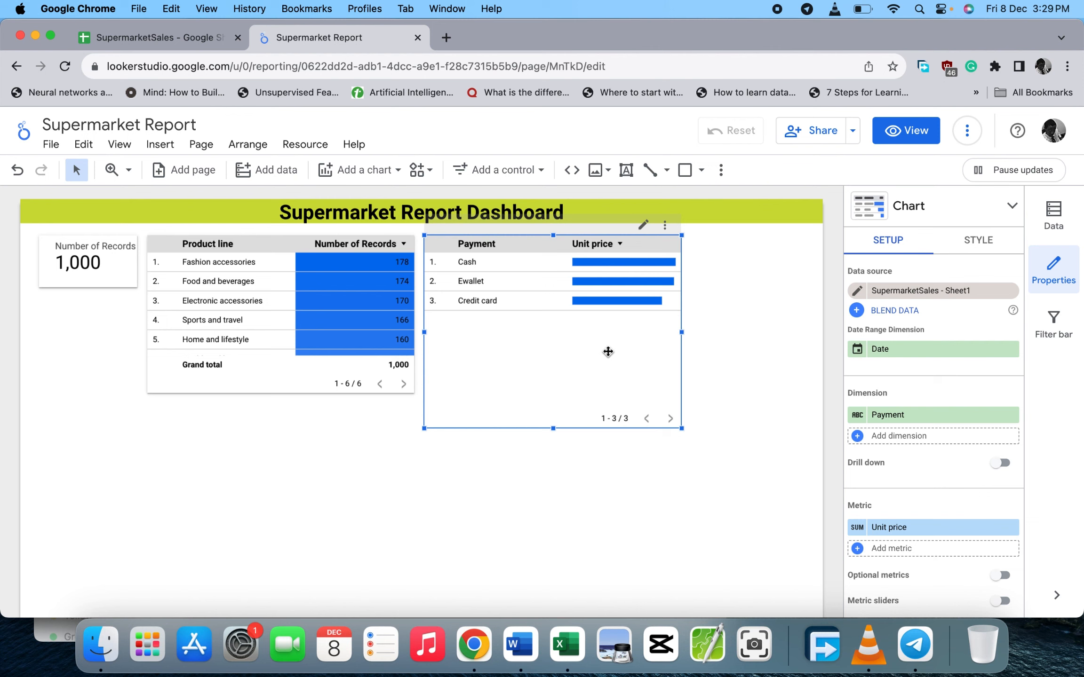
key("Delete")
left_click(398, 171)
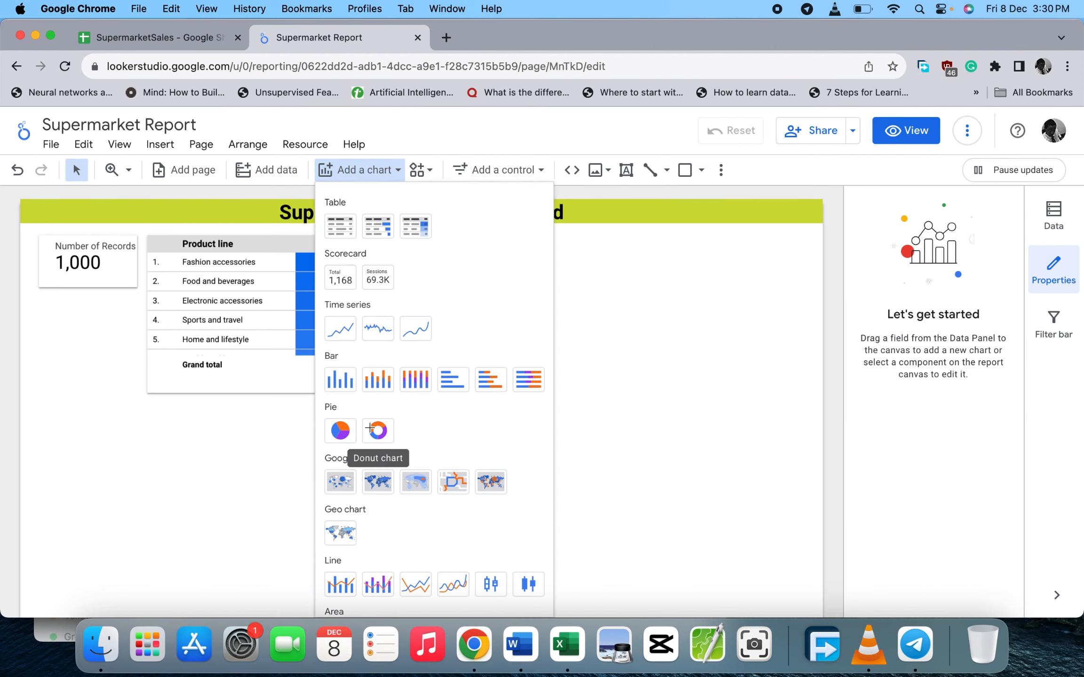
- Add a donut chart split by Payment beside the product table and shrink it to a smaller box
left_click(376, 429)
left_click(422, 239)
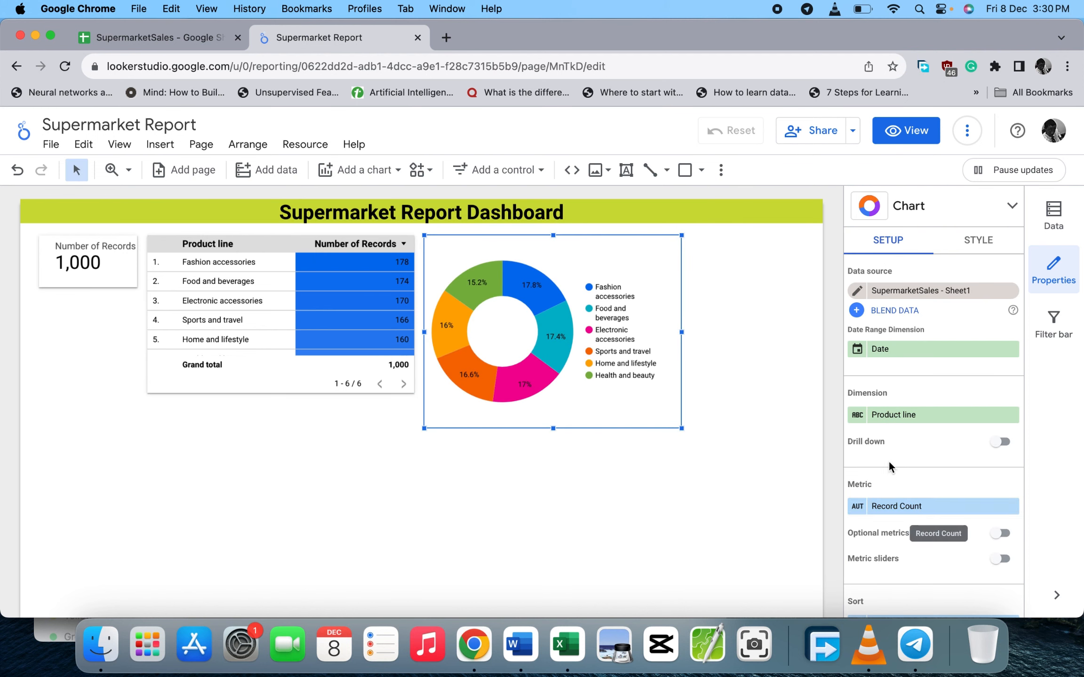
left_click(881, 415)
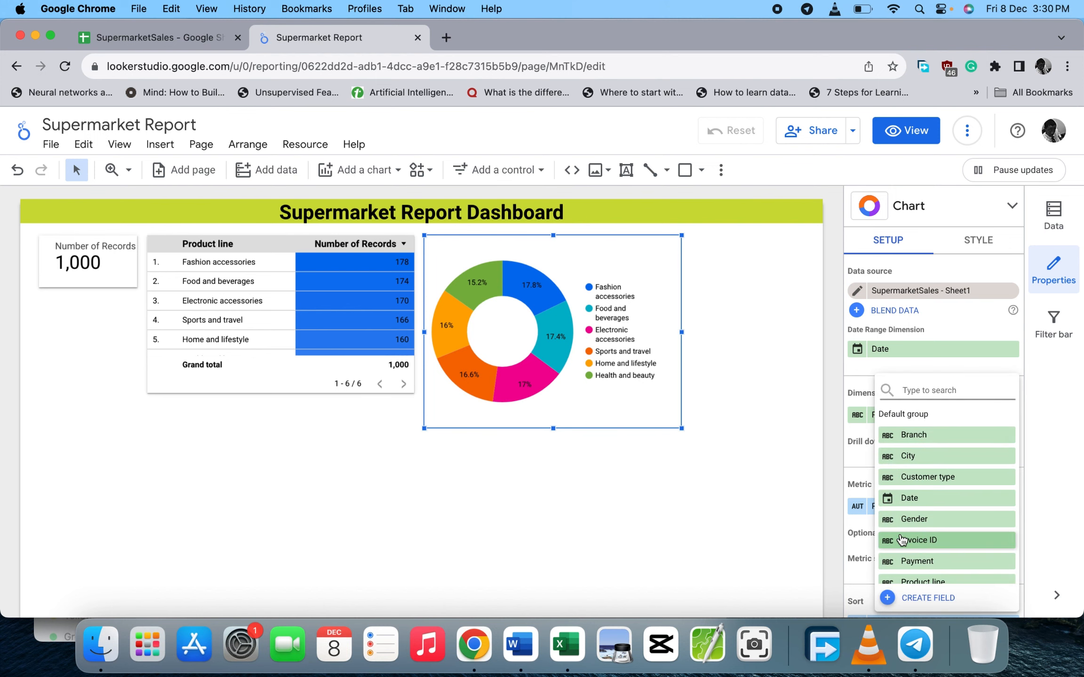
scroll(908, 504, "down", 2)
left_click(917, 508)
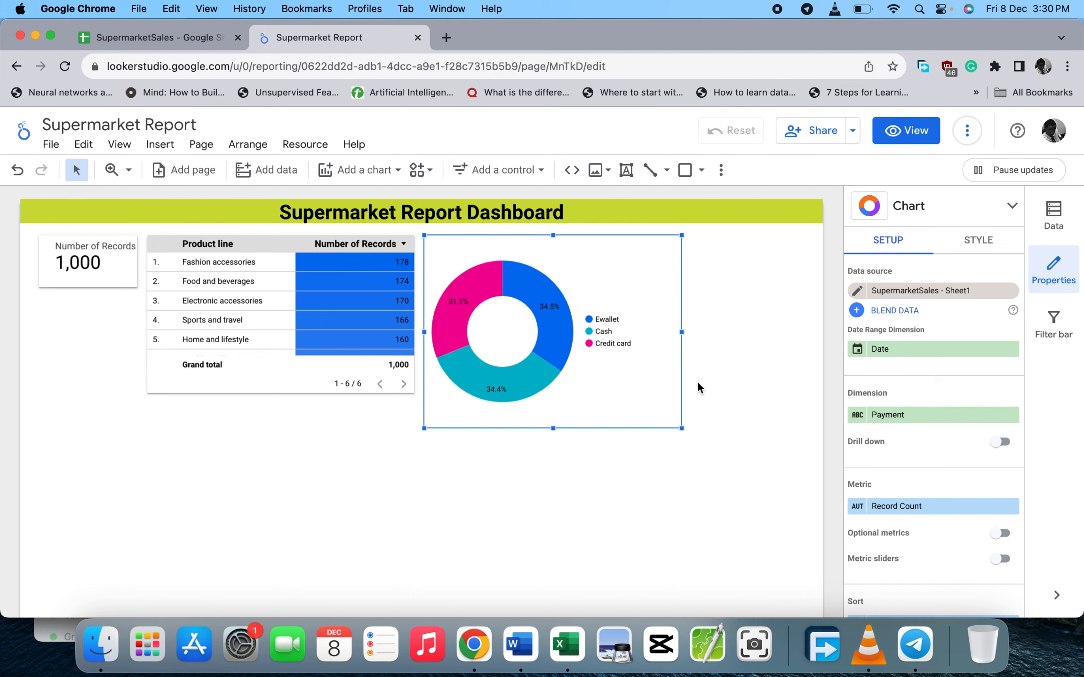
left_click_drag(682, 428, 610, 394)
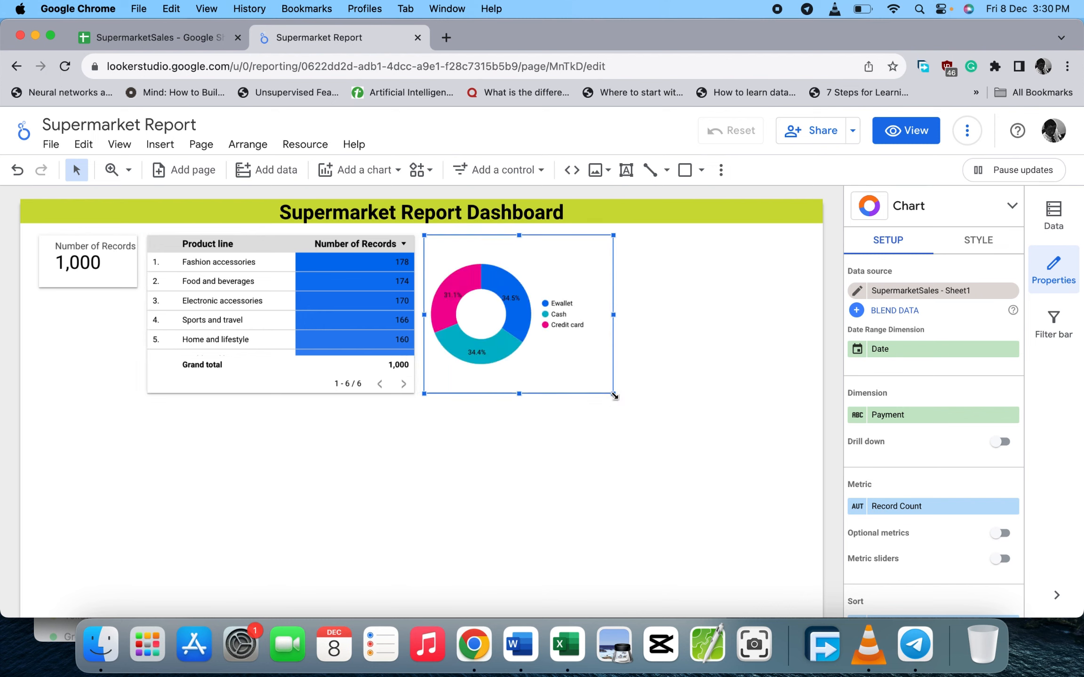
left_click(510, 480)
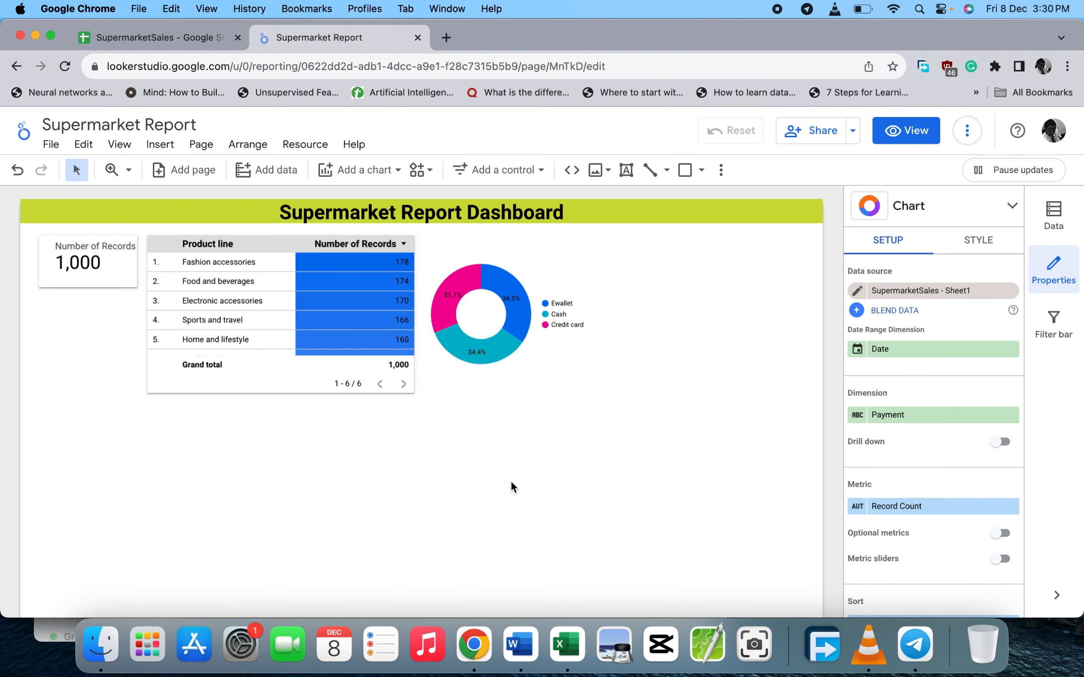
left_click(563, 355)
- Set the donut's Chart Header style to Do not show
left_click(964, 234)
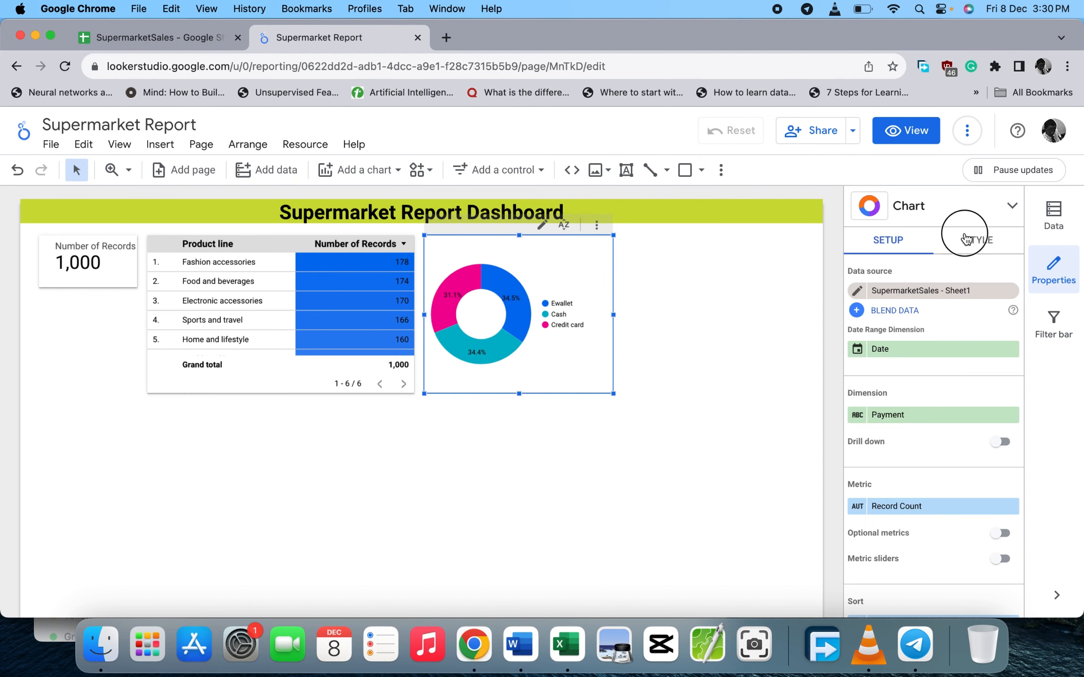
scroll(972, 500, "down", 6)
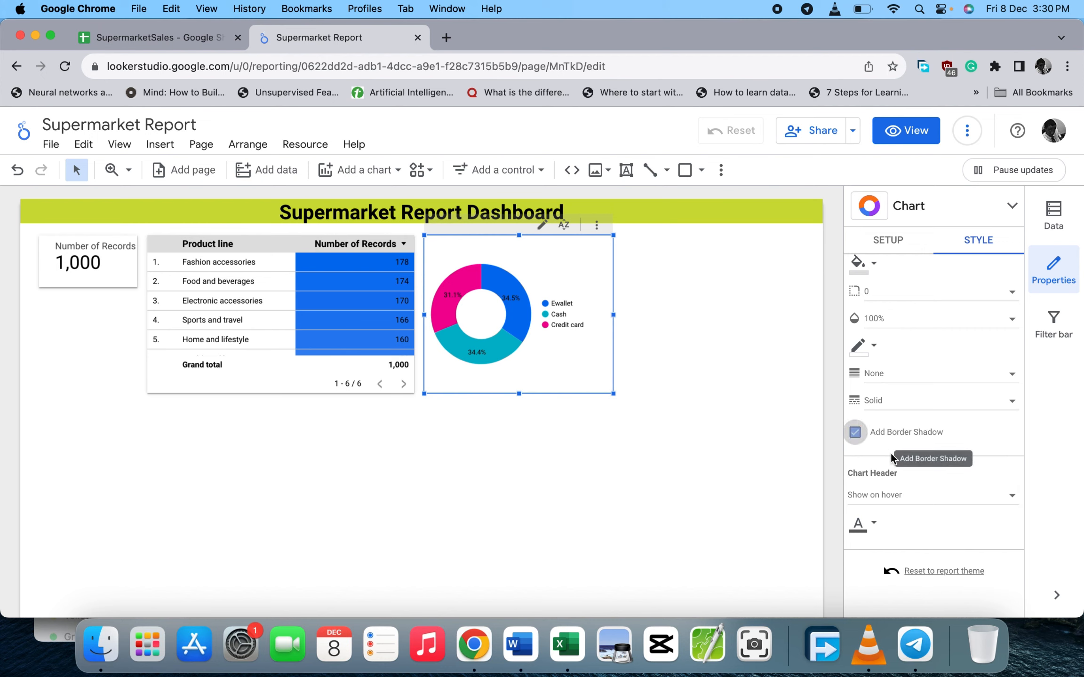
left_click(884, 495)
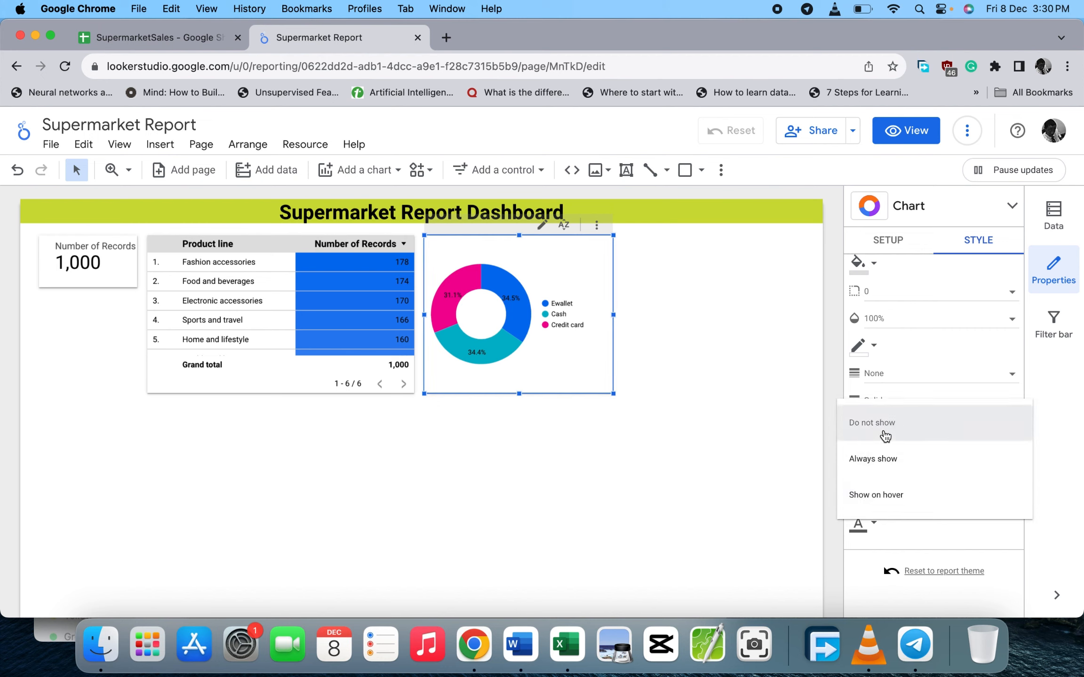
left_click(884, 425)
left_click(633, 266)
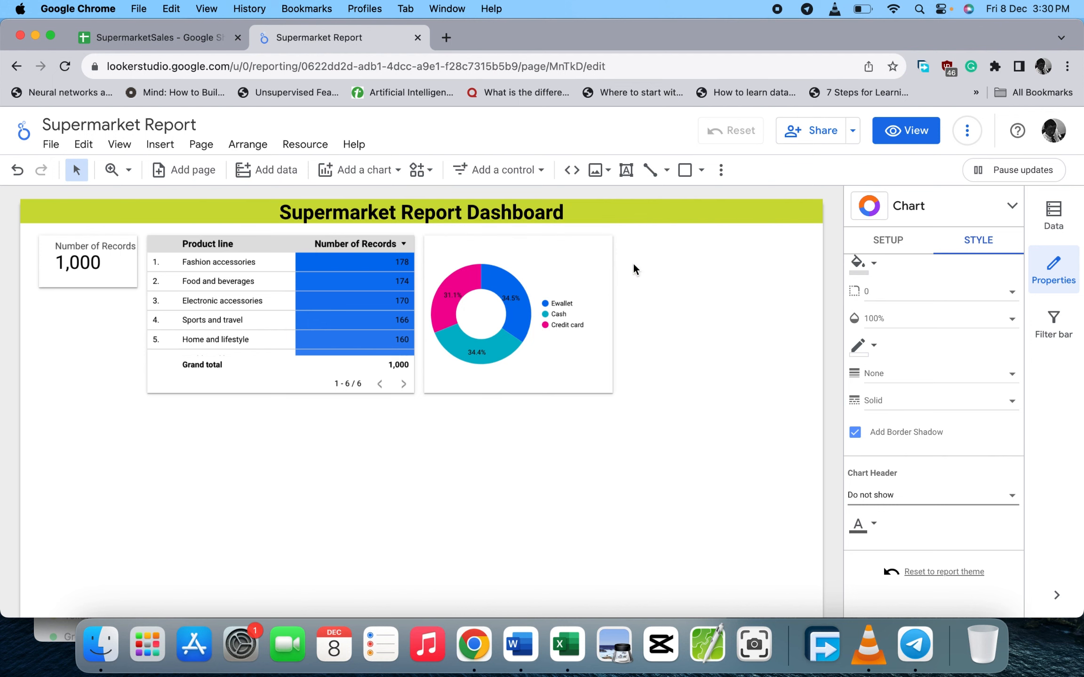
left_click(349, 171)
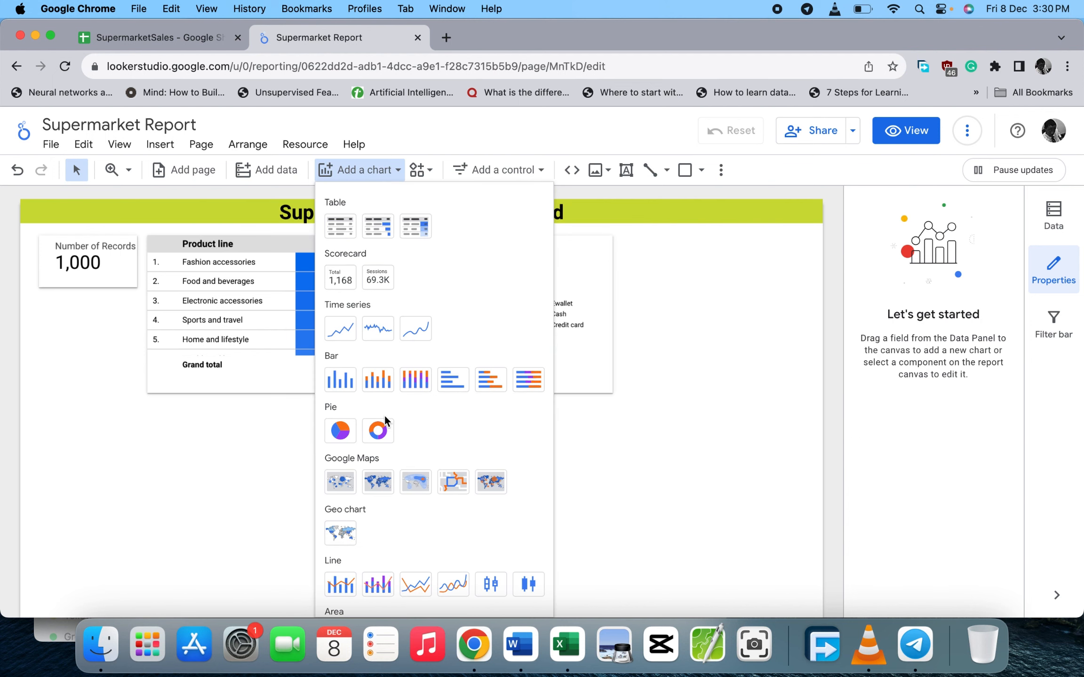
- Add a pie chart right of the donut, shrink it to match, and split it by Gender
left_click(341, 430)
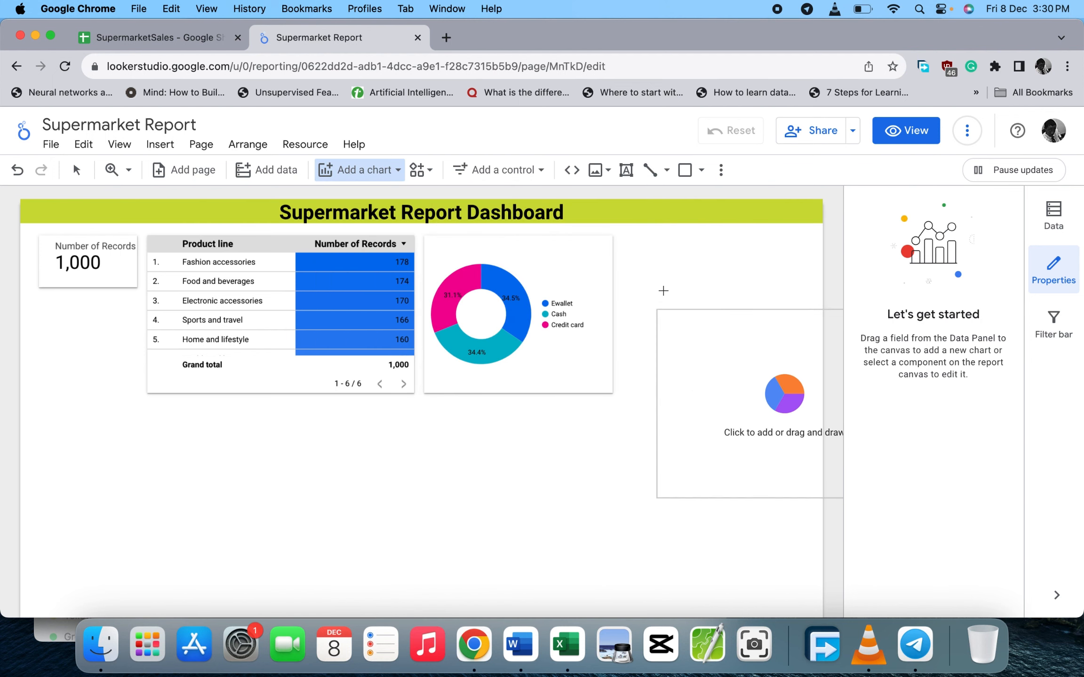
left_click(618, 235)
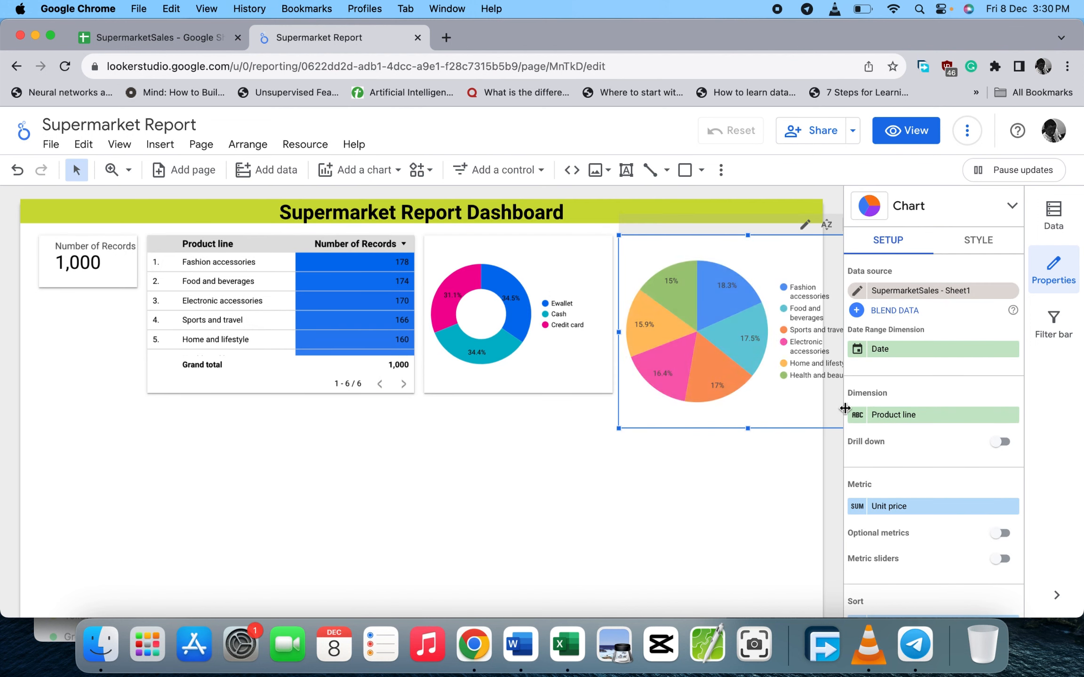
left_click_drag(616, 431, 669, 373)
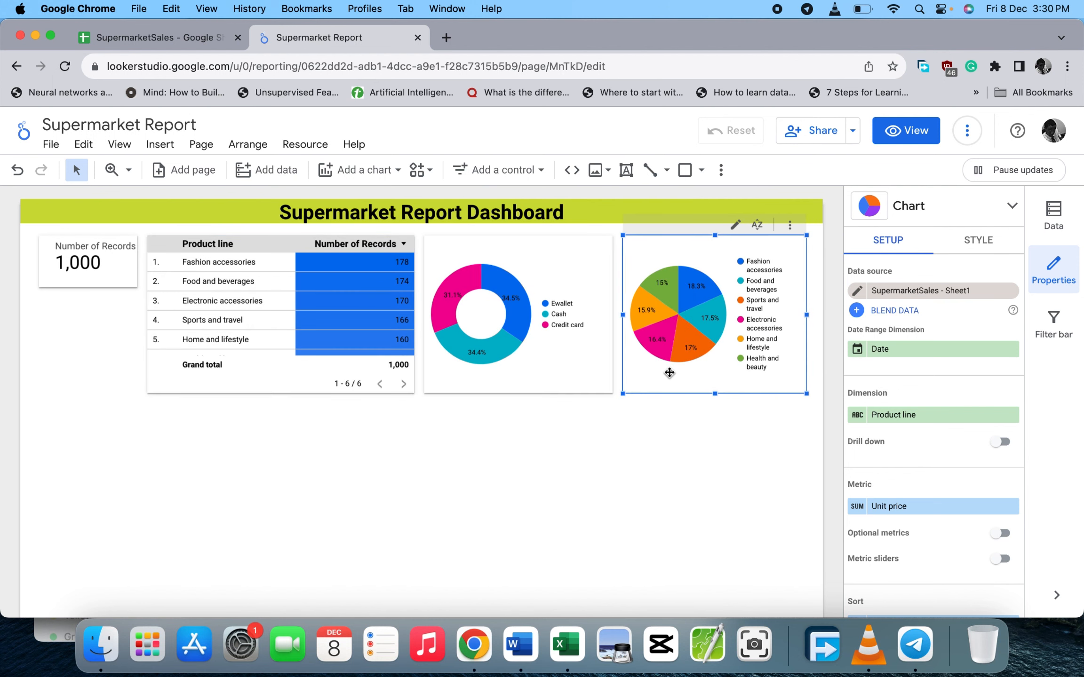
left_click(893, 415)
scroll(913, 525, "down", 4)
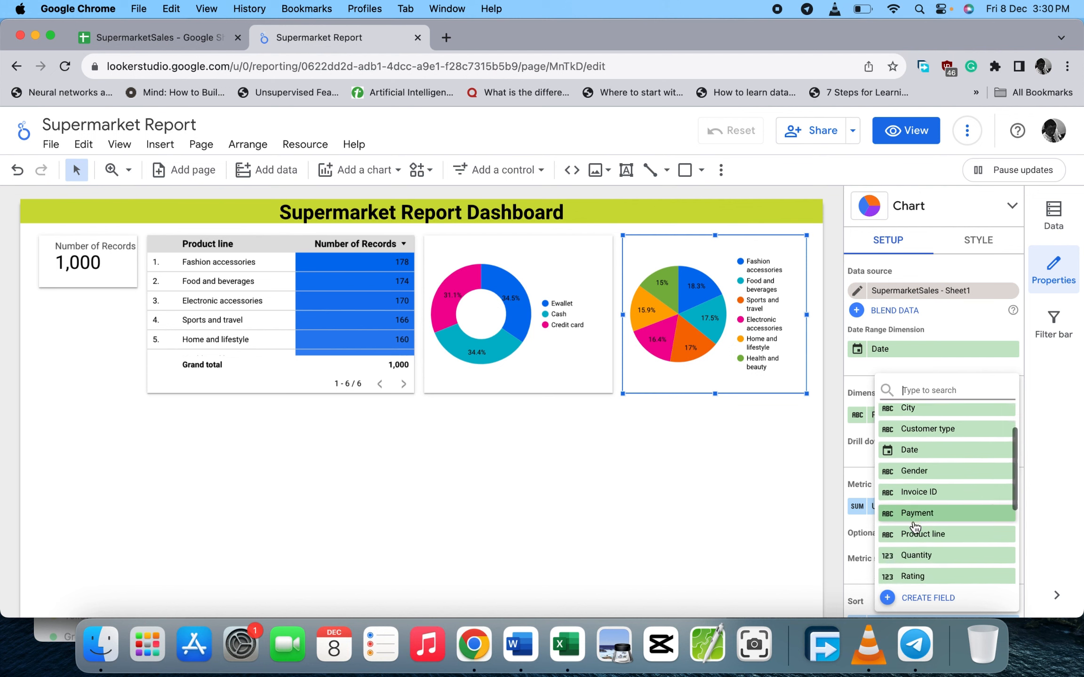
scroll(914, 528, "down", 2)
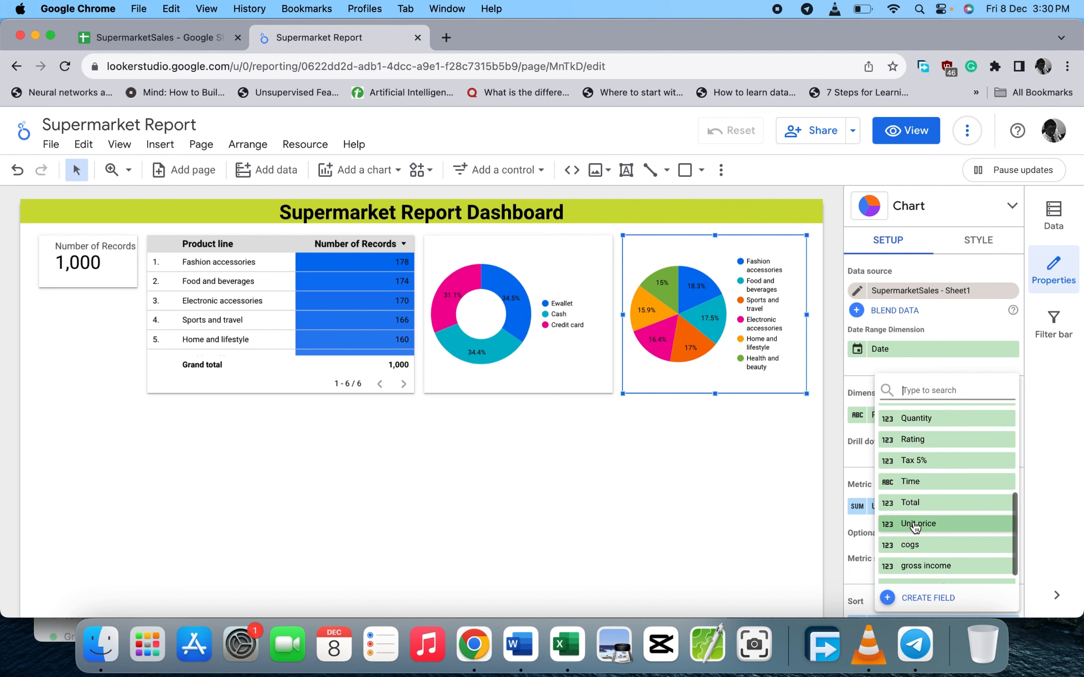
scroll(913, 528, "up", 4)
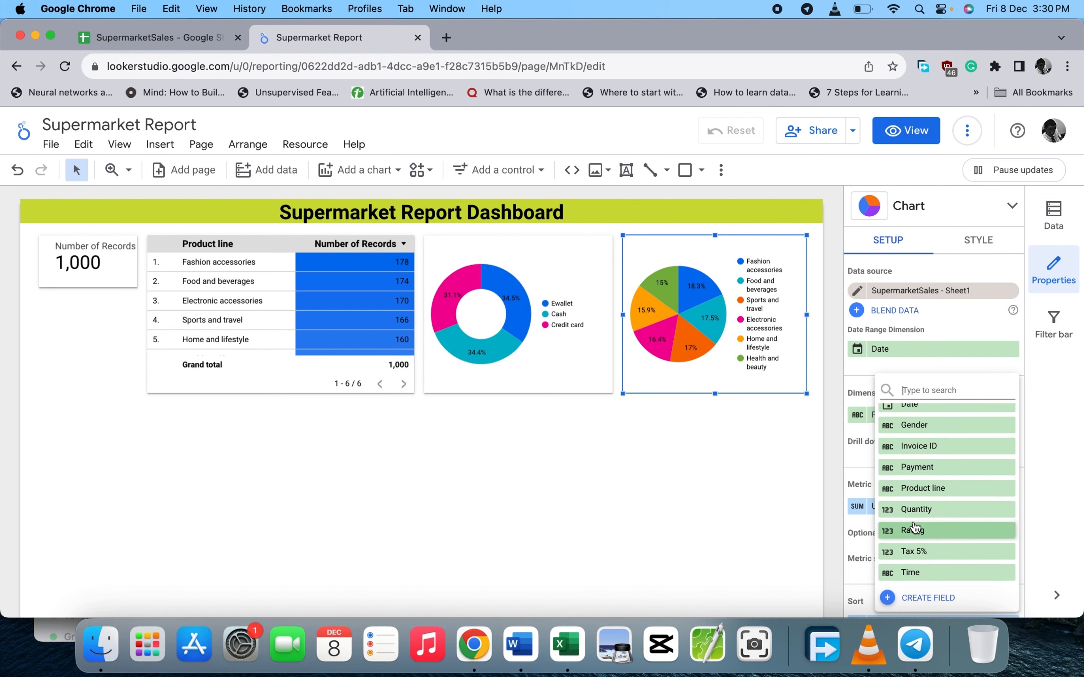
left_click(925, 426)
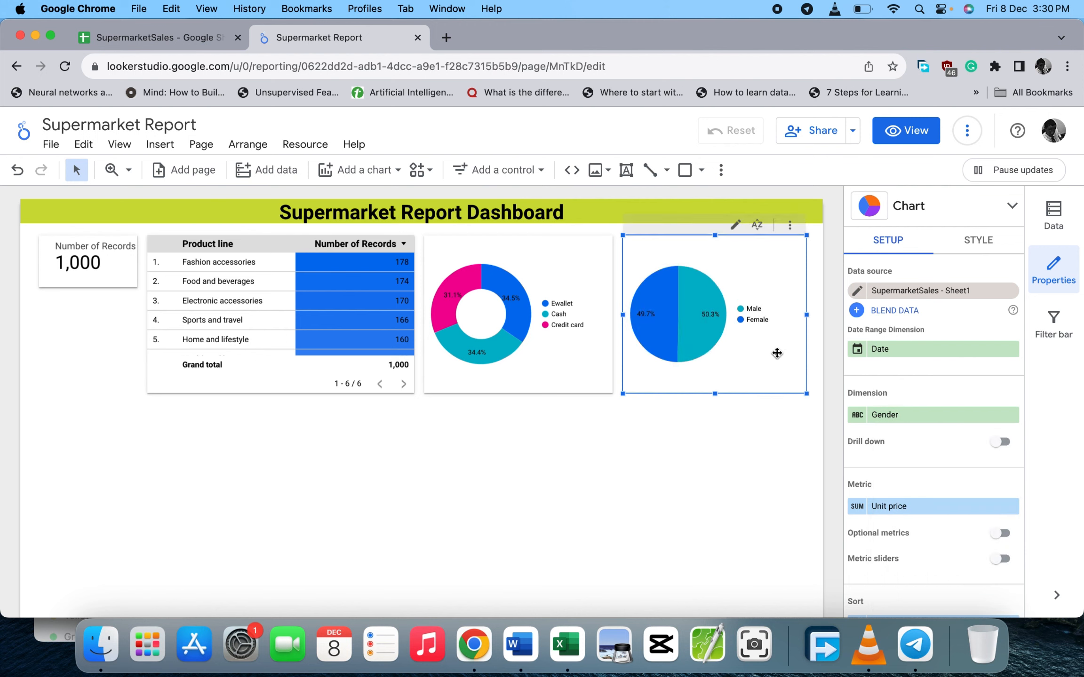
- Set the pie chart's header to Do not show and add a border shadow
left_click(978, 241)
scroll(986, 423, "down", 5)
scroll(987, 448, "down", 5)
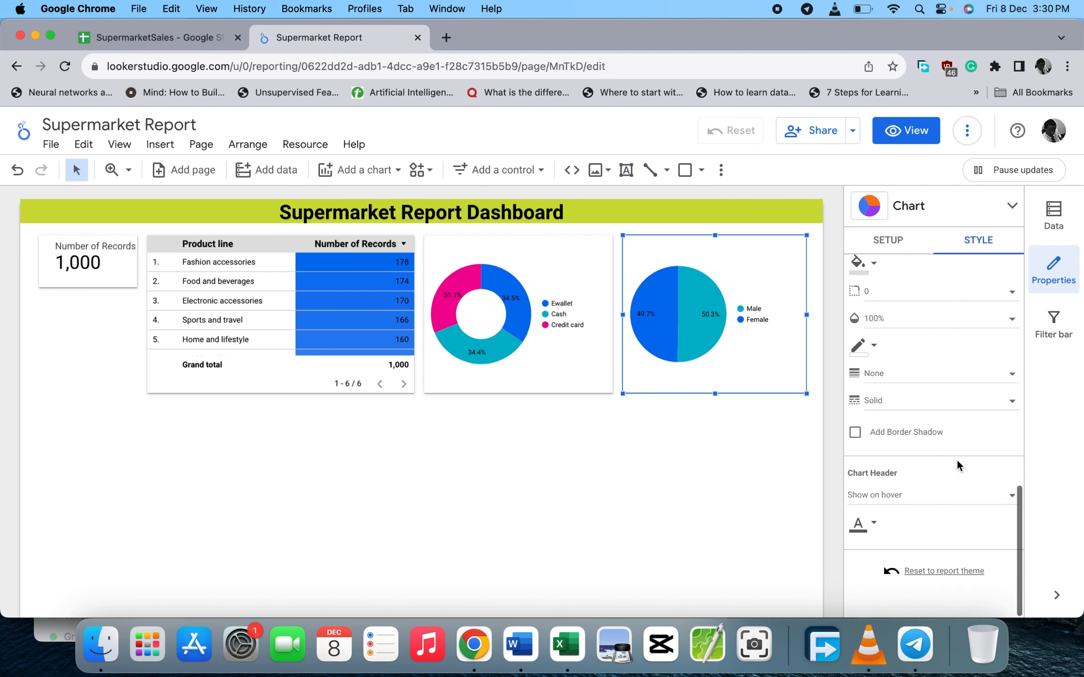
left_click(894, 493)
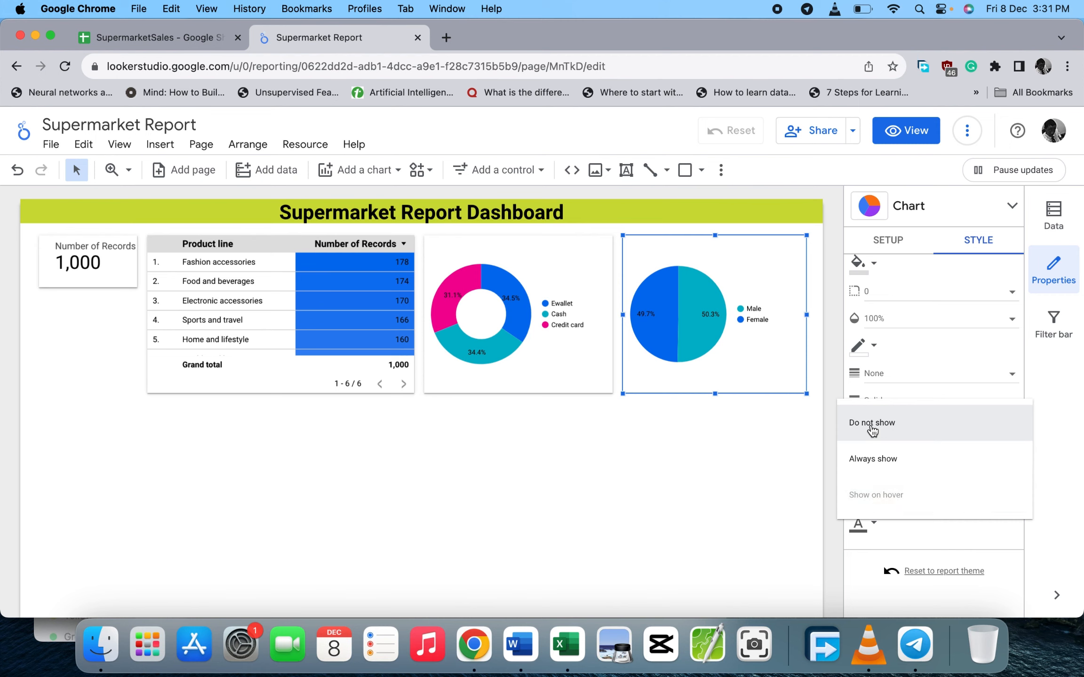
left_click(871, 425)
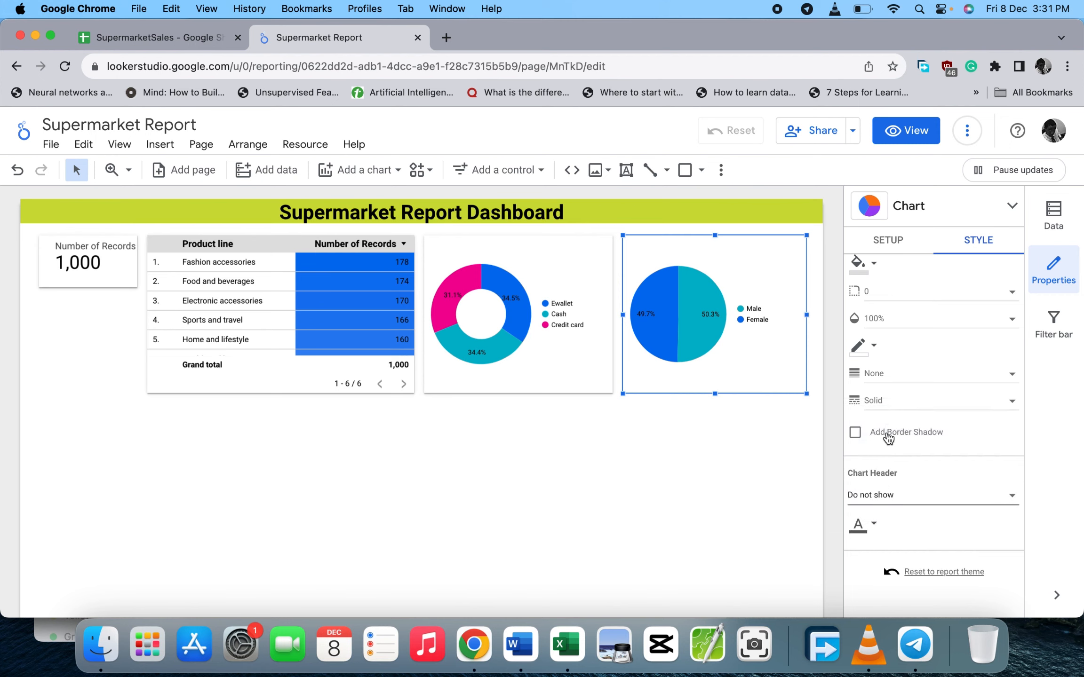
left_click(855, 433)
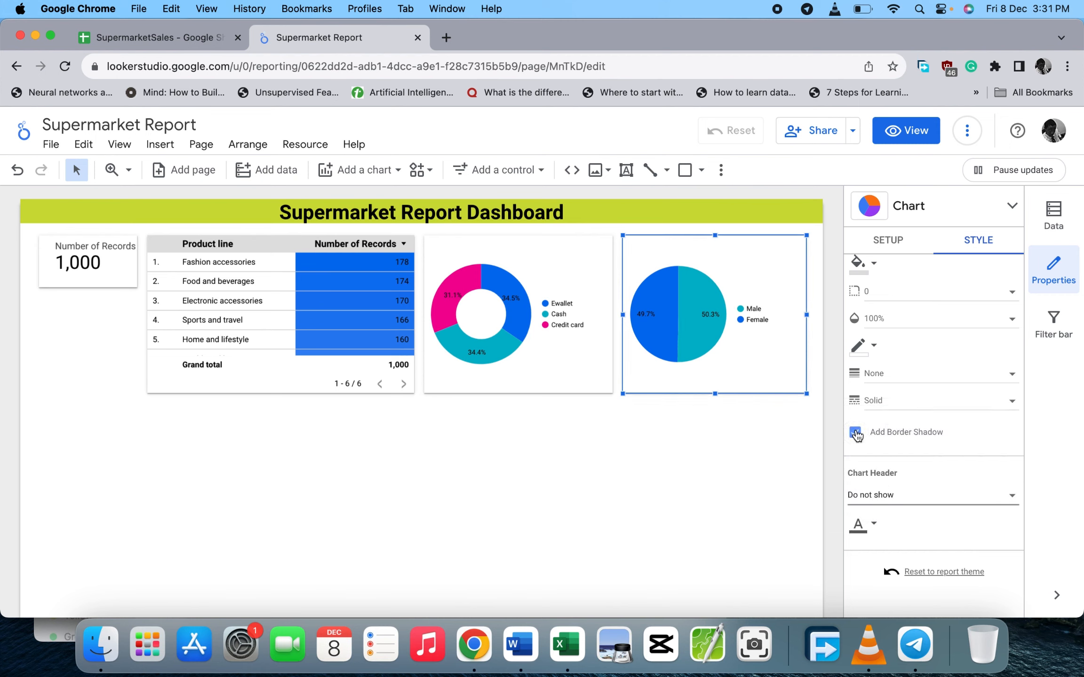
left_click(723, 434)
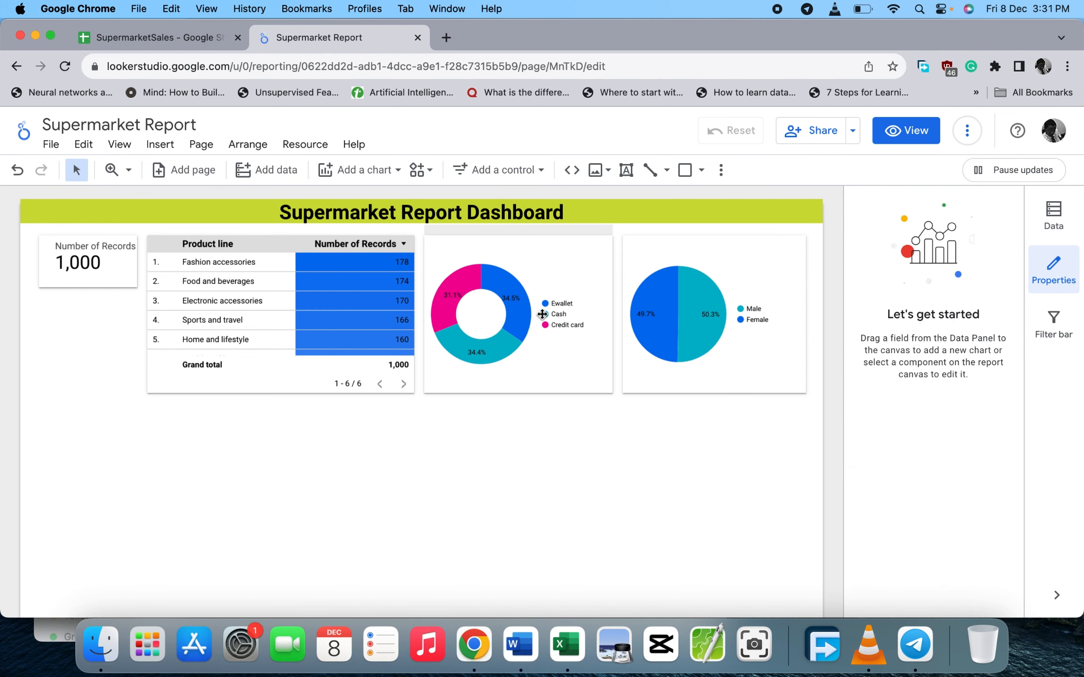
- Select the donut and Gender pie charts in turn, ending on the donut
left_click(573, 266)
left_click(640, 261)
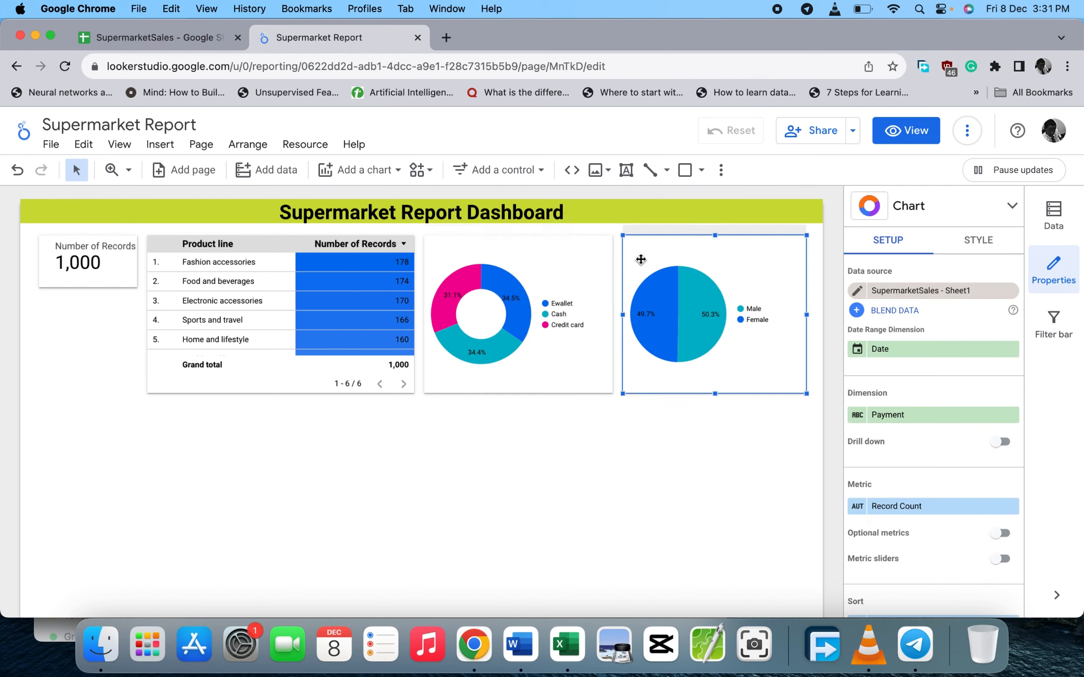
left_click(545, 258)
left_click(658, 255)
left_click(542, 258)
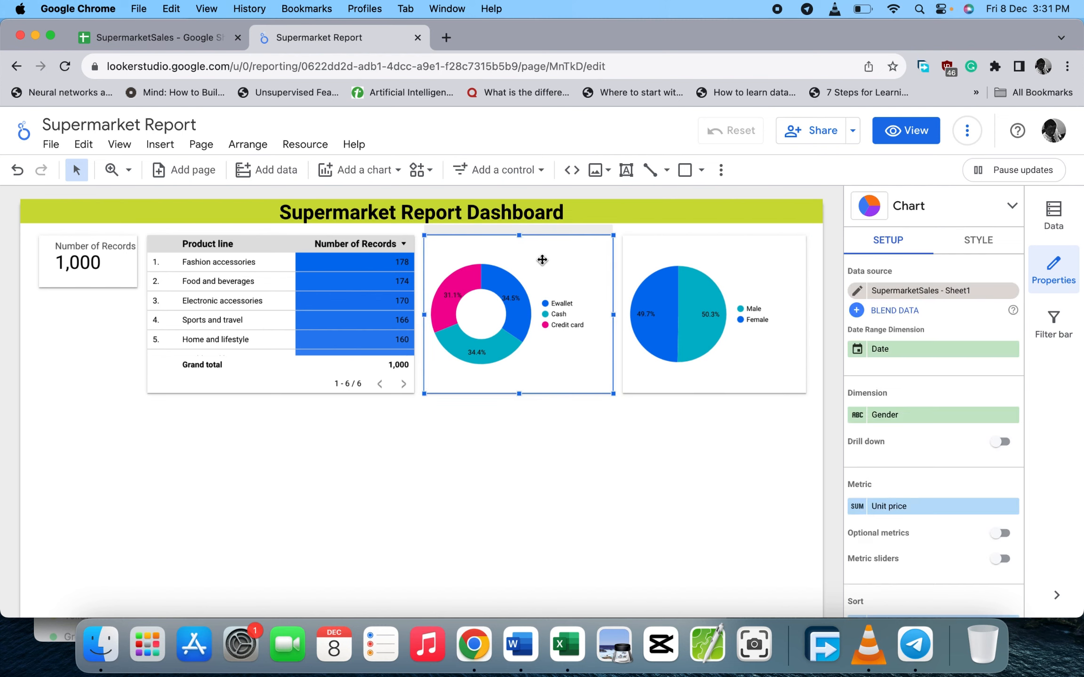
left_click(672, 249)
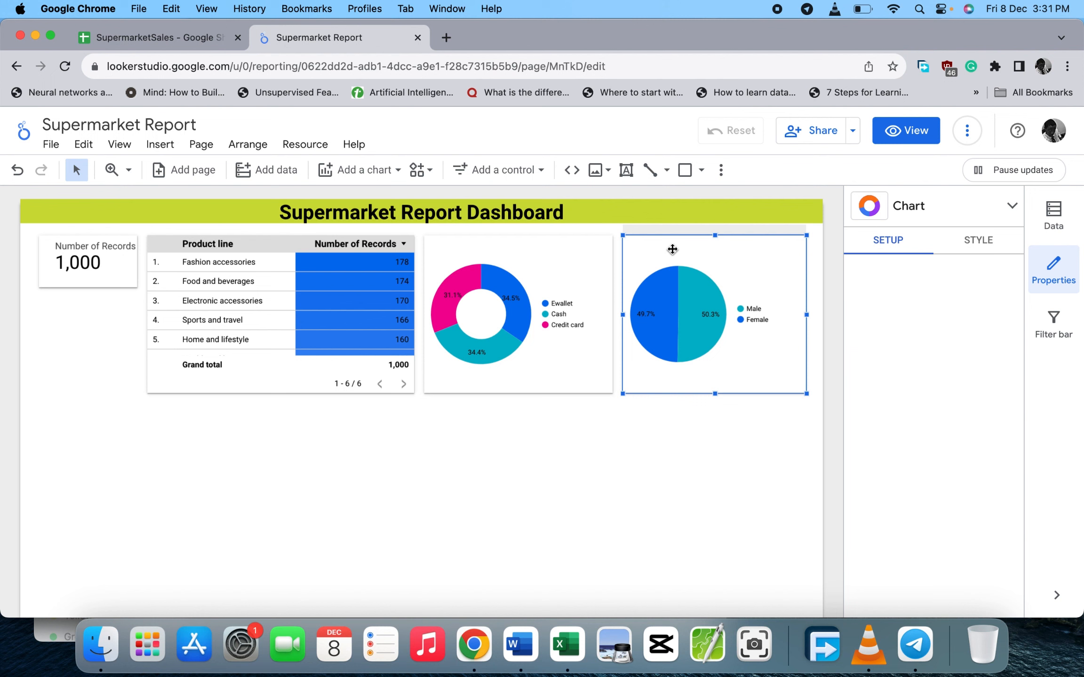
left_click(550, 262)
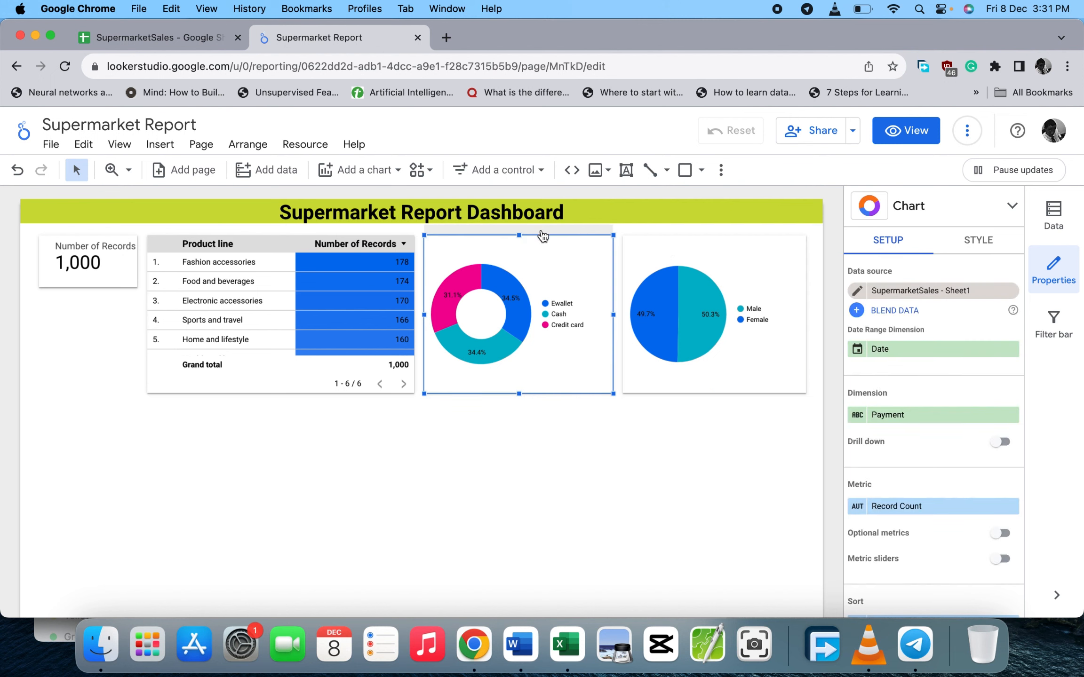
- Add a narrow bold 'Payment Mode' text label across the top of the donut chart
left_click(625, 172)
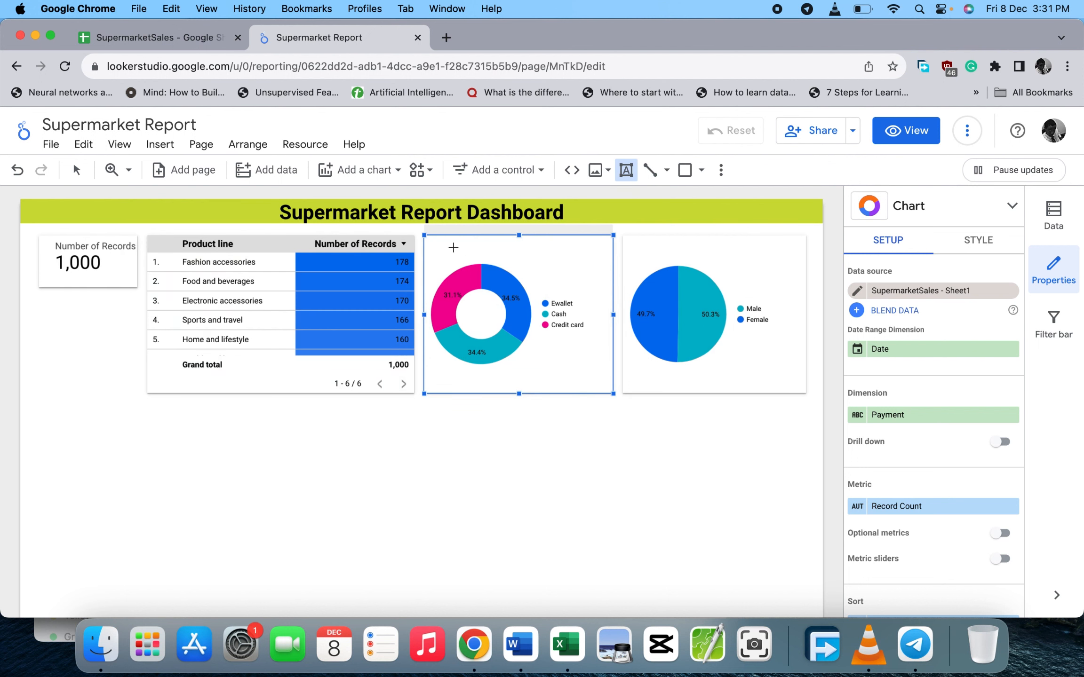
left_click_drag(453, 246, 710, 271)
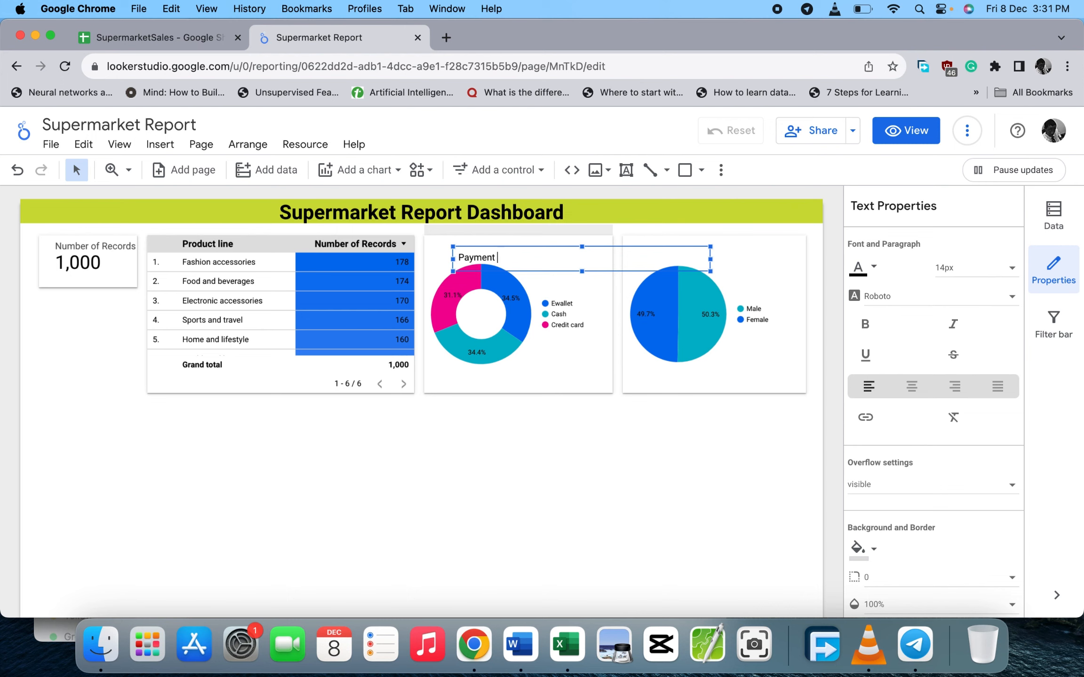
left_click(558, 447)
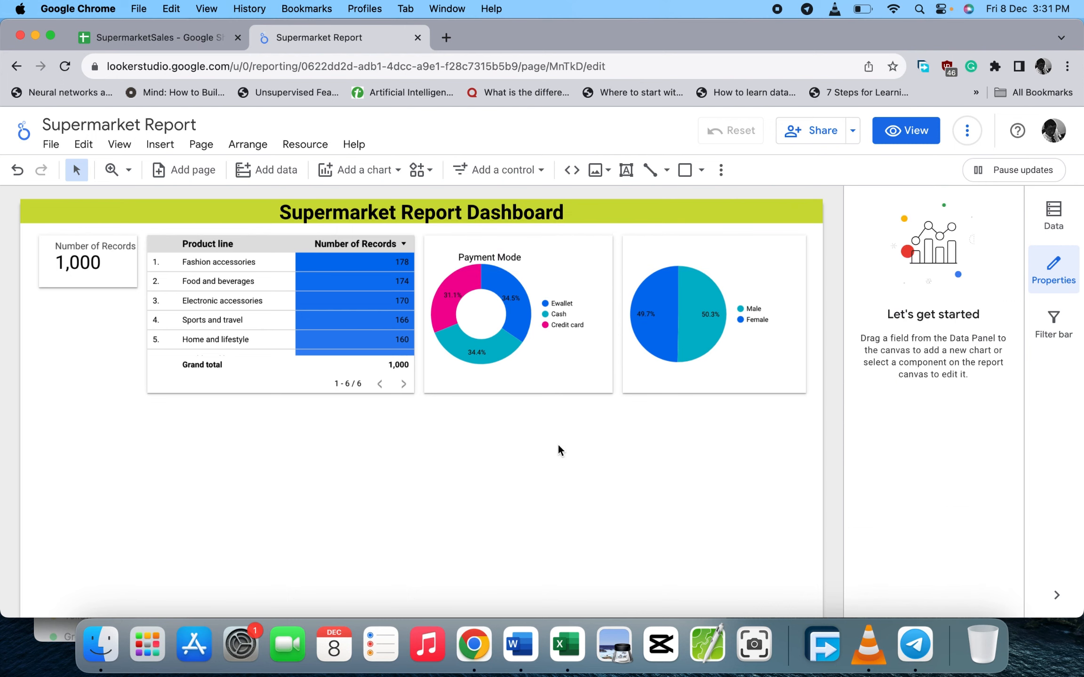
left_click(517, 264)
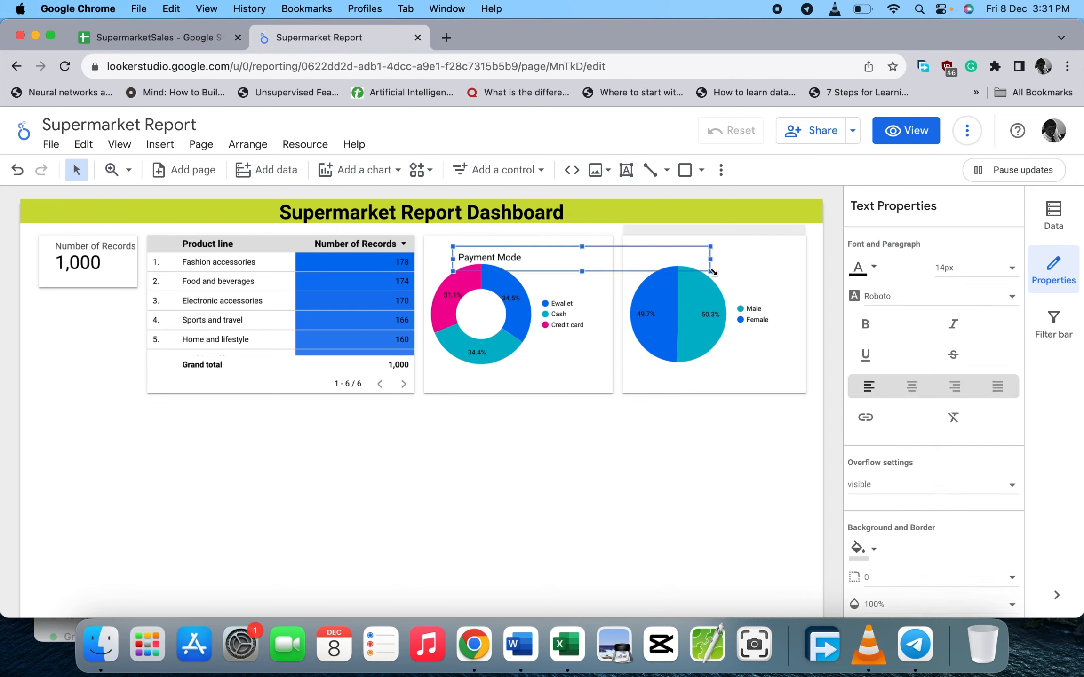
left_click_drag(717, 265, 525, 241)
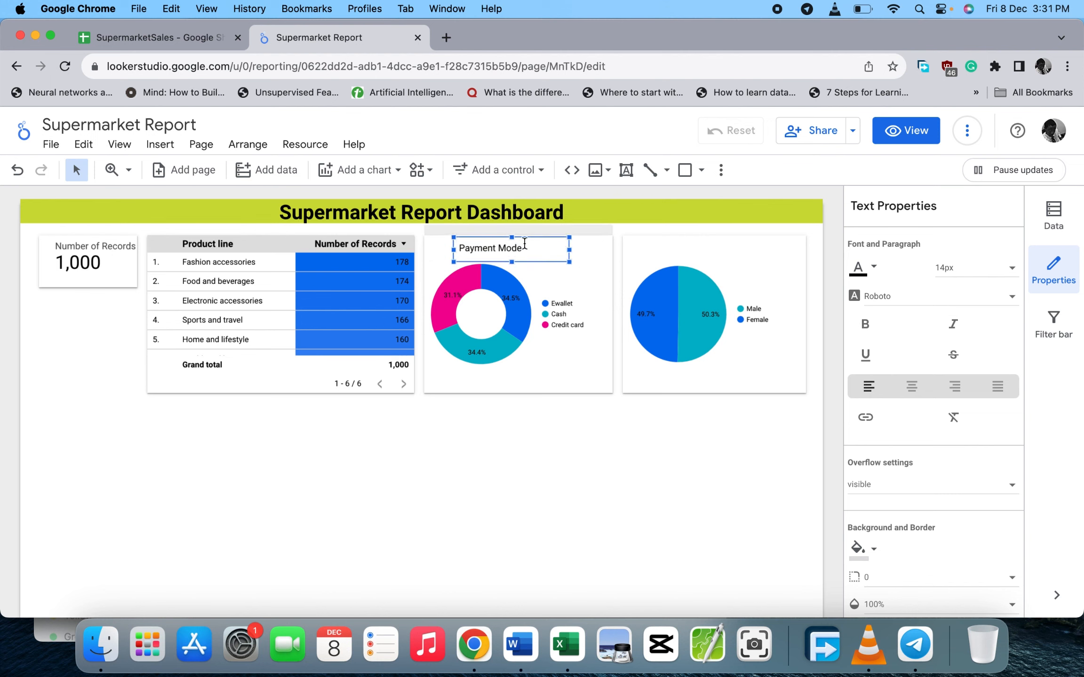
left_click(868, 330)
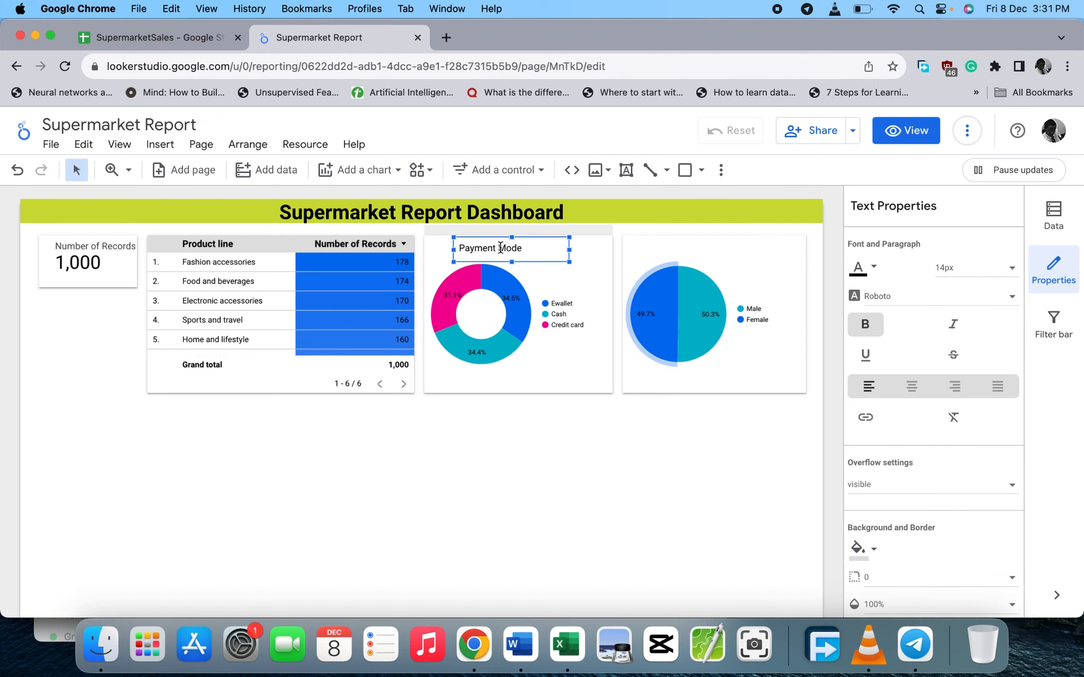
left_click(550, 421)
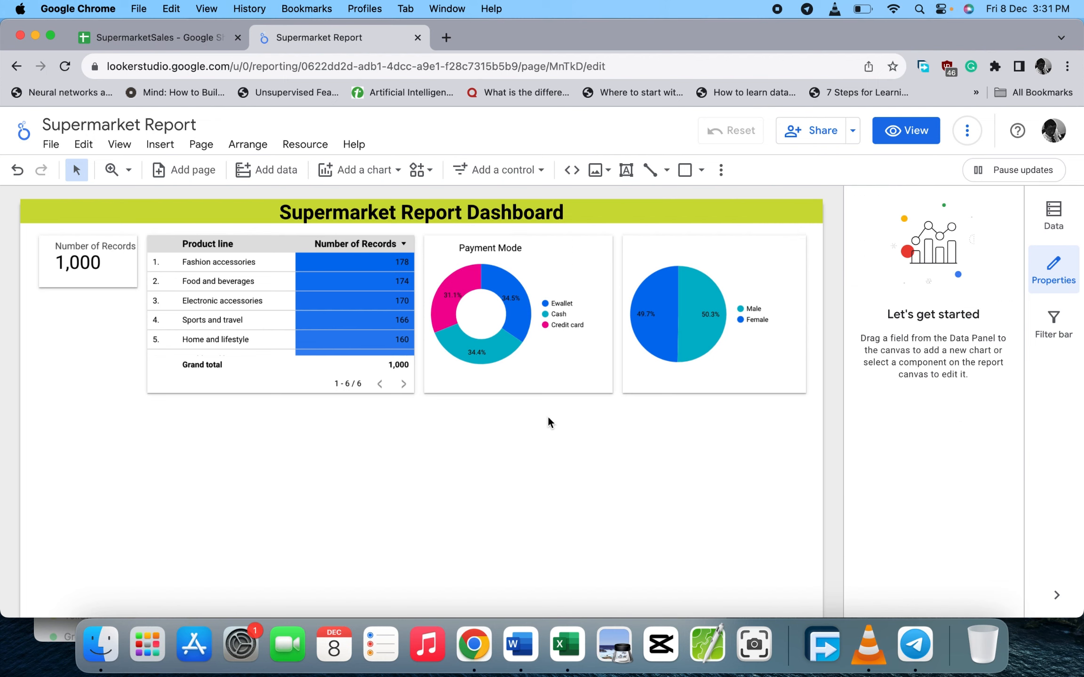
- Duplicate the label, move the copy above the pie chart and retype it as 'Gender'
double_click(520, 249)
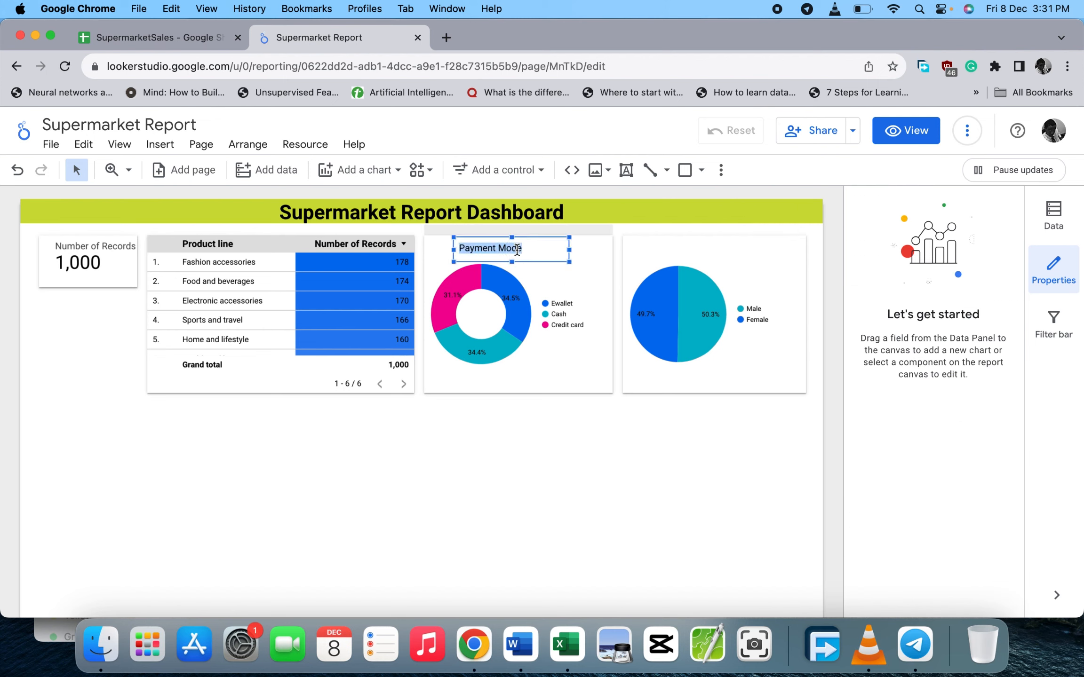
left_click(527, 433)
double_click(551, 250)
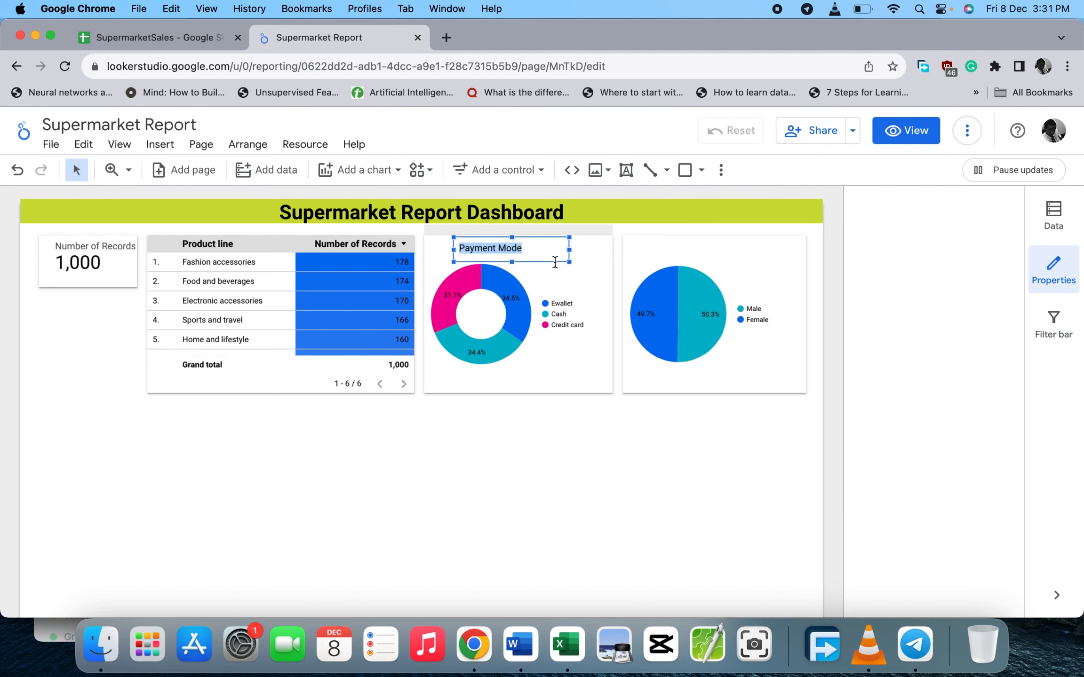
left_click(554, 259)
key("super+d")
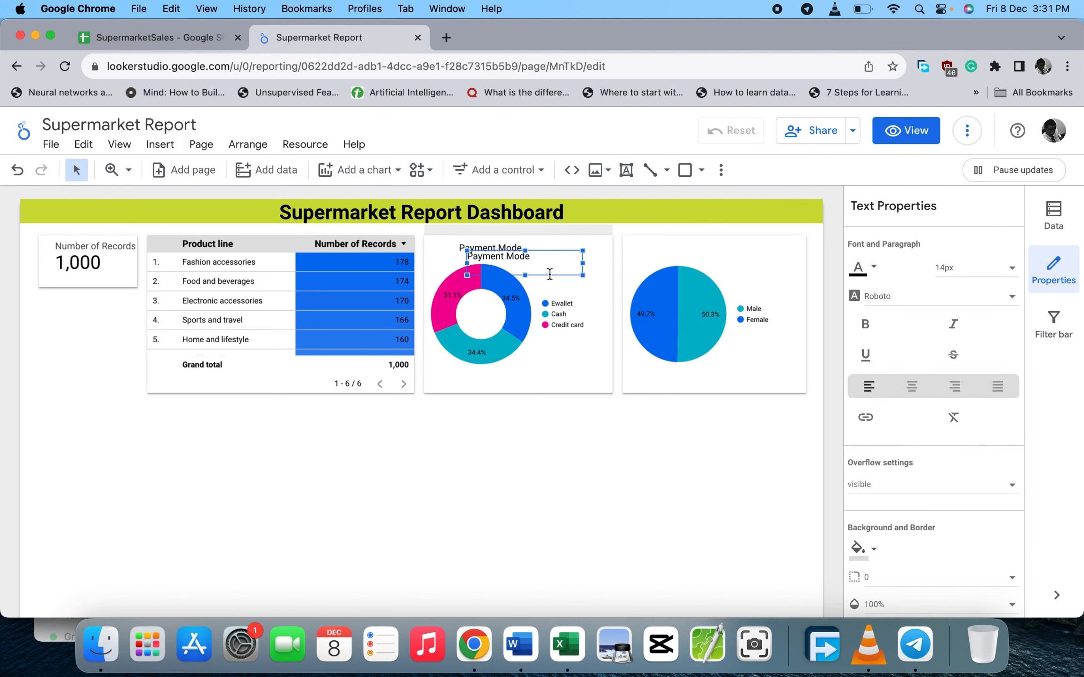
left_click_drag(554, 252, 729, 237)
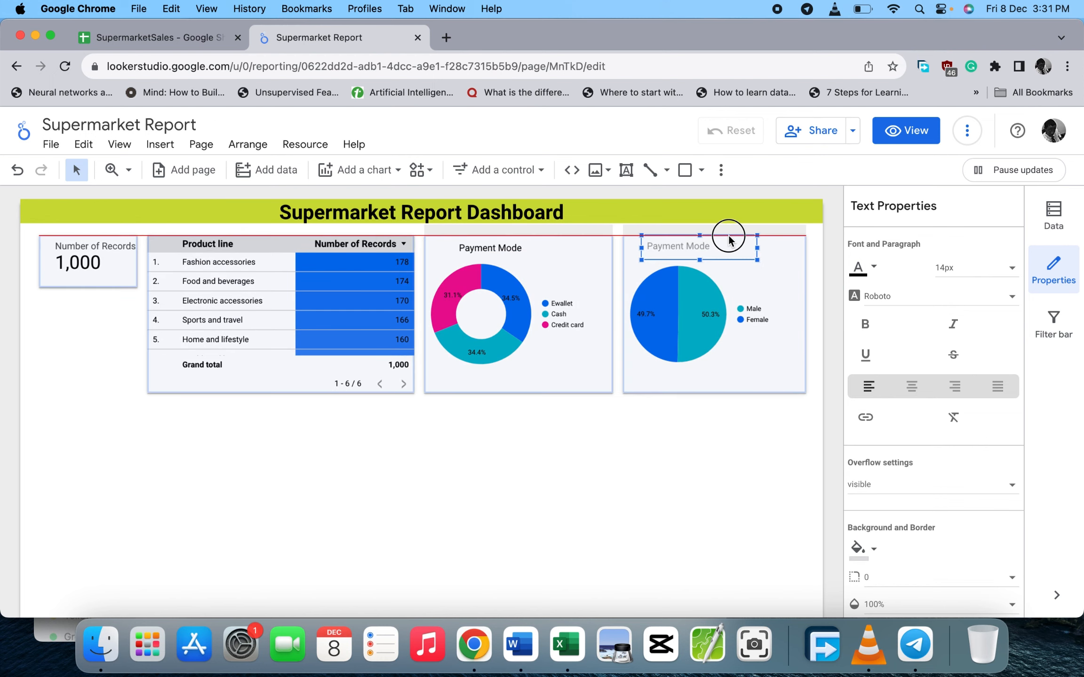
double_click(675, 244)
type("Gender")
left_click(456, 519)
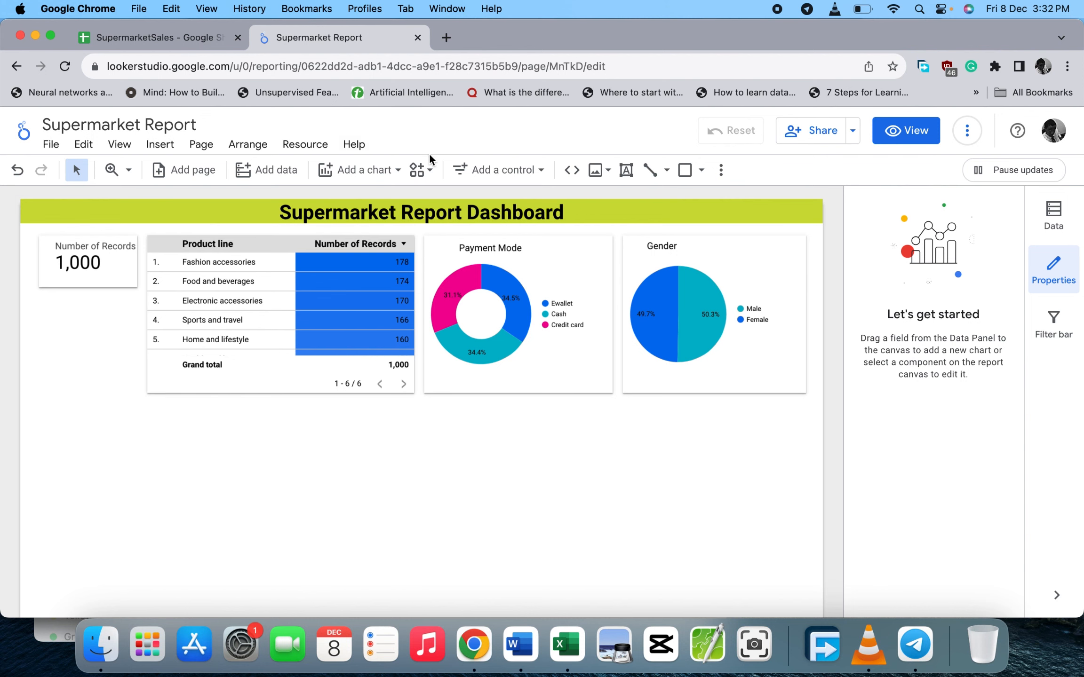
left_click(197, 41)
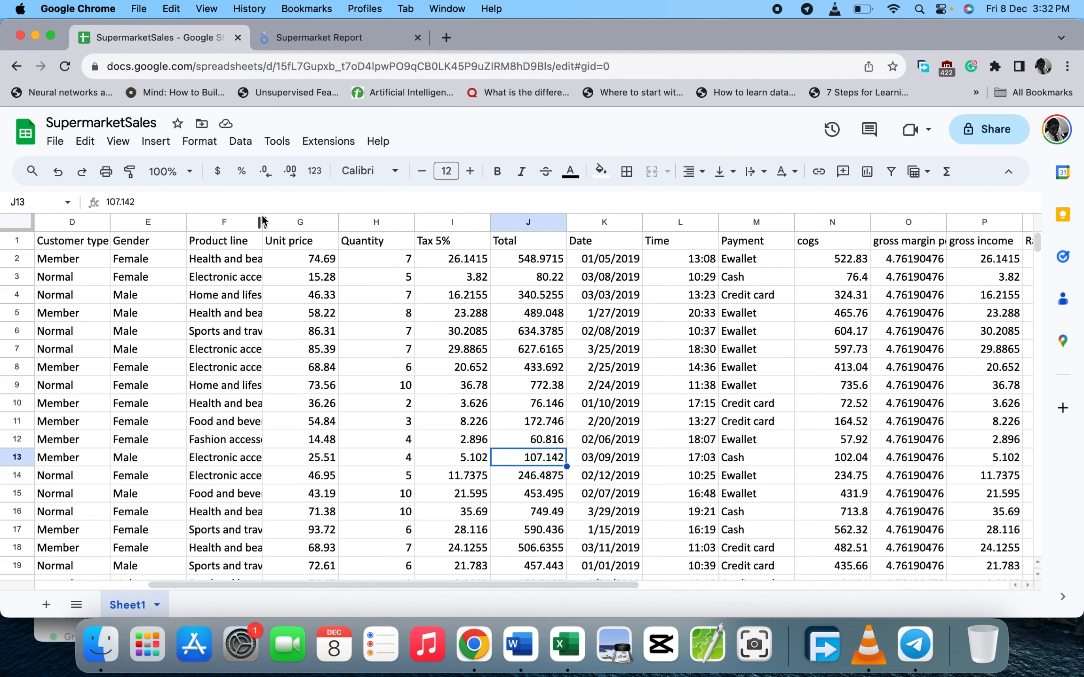
- Scroll the SupermarketSales sheet right through Rating, then return to the Supermarket Report
scroll(597, 331, "right", 2)
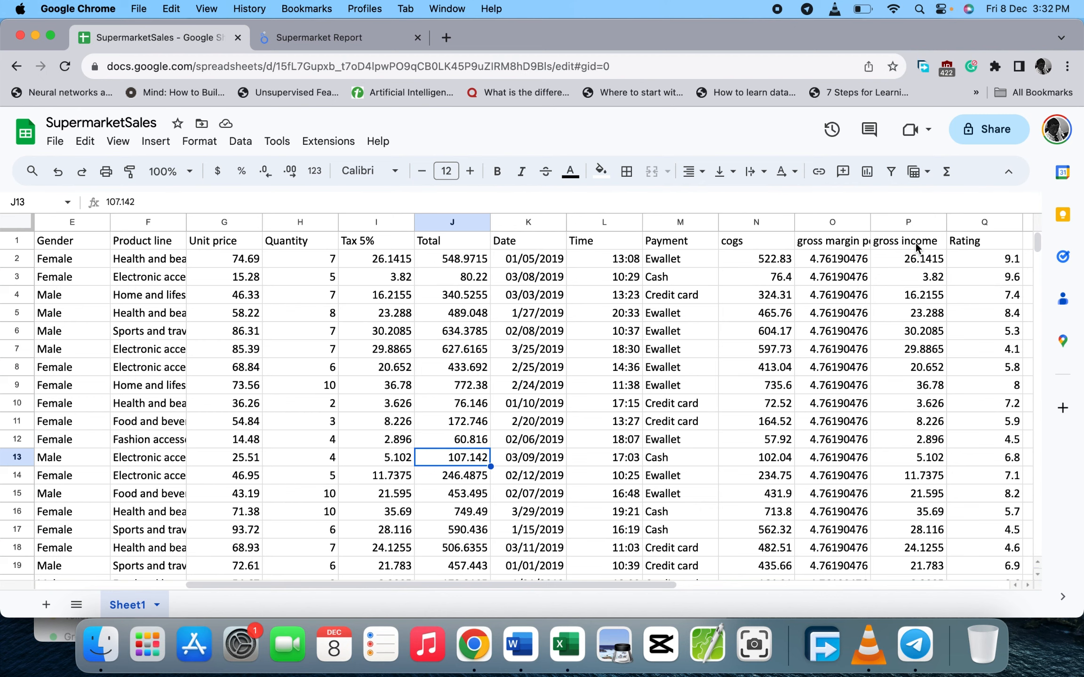
left_click(360, 40)
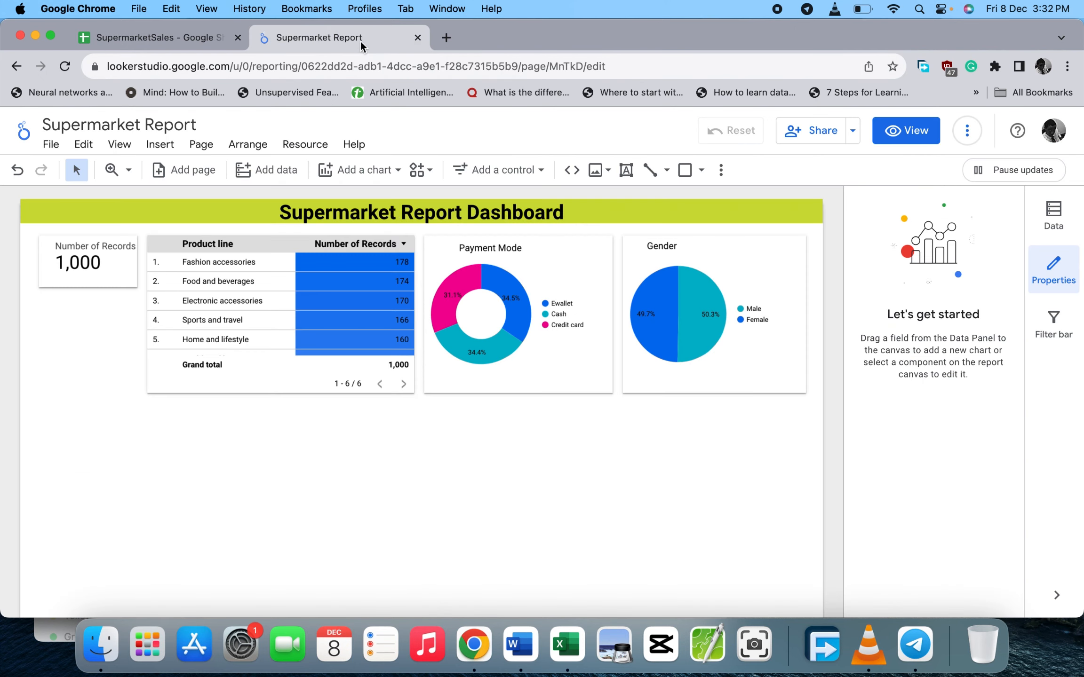
left_click(397, 170)
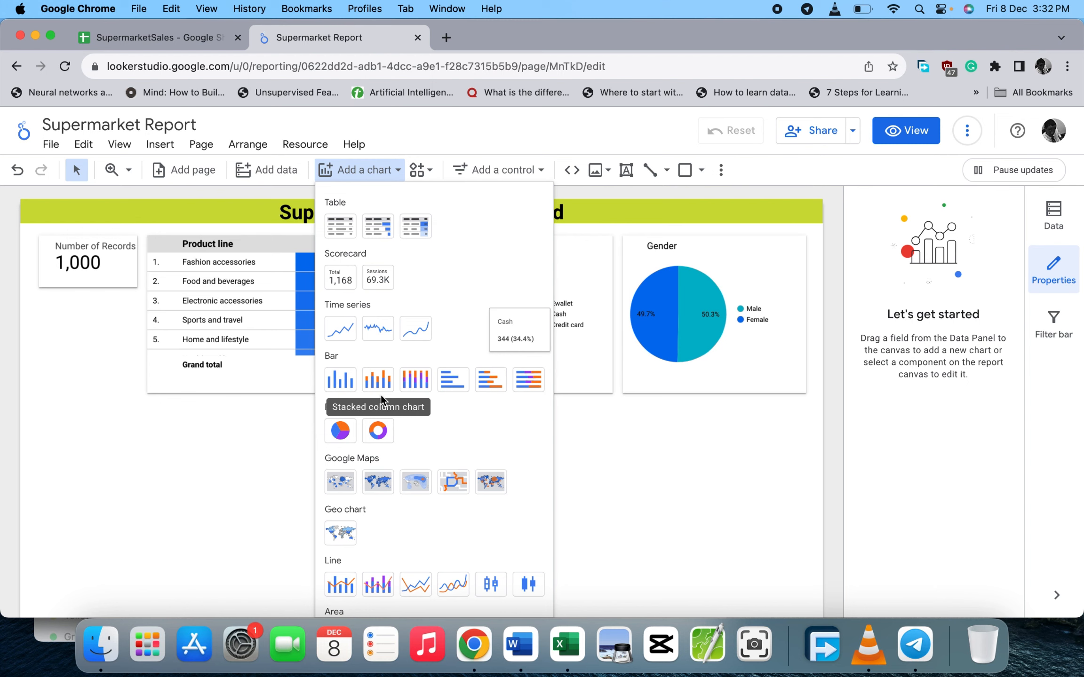
- Add a time-series chart of gross income by Date below the donut, widened leftward under it
left_click(340, 329)
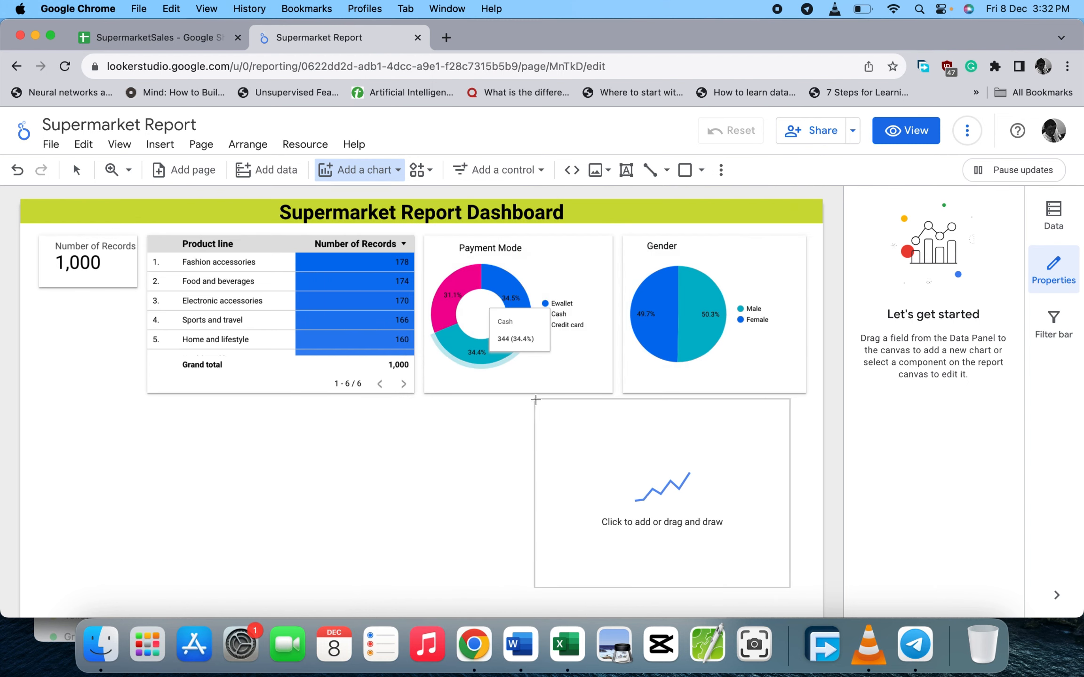
left_click(551, 399)
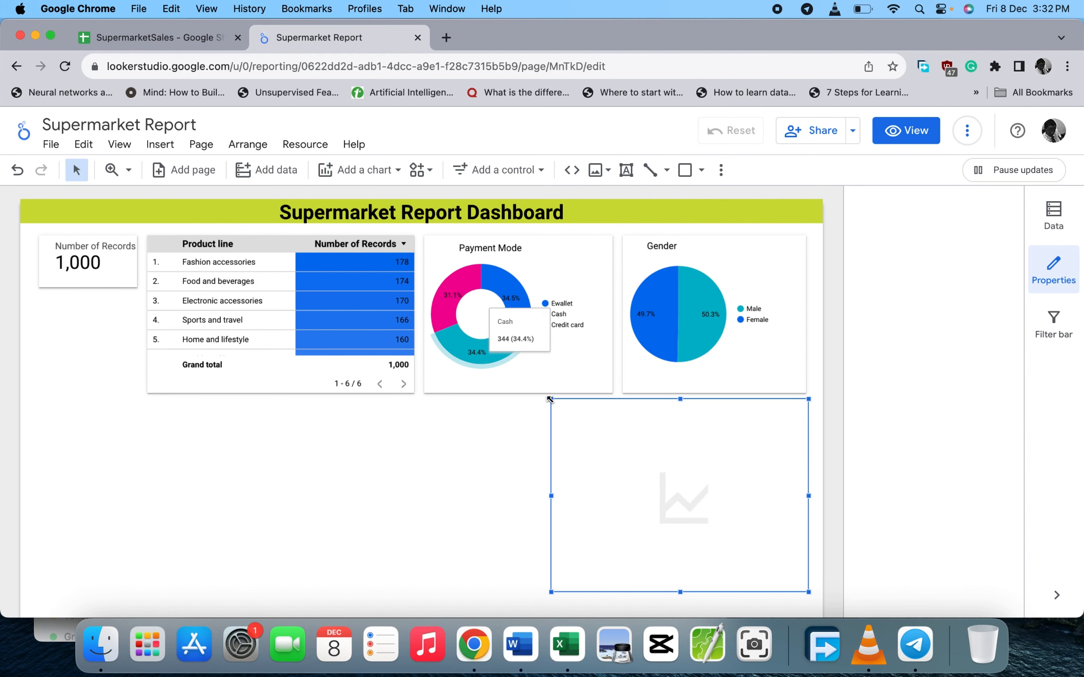
scroll(537, 479, "down", 1)
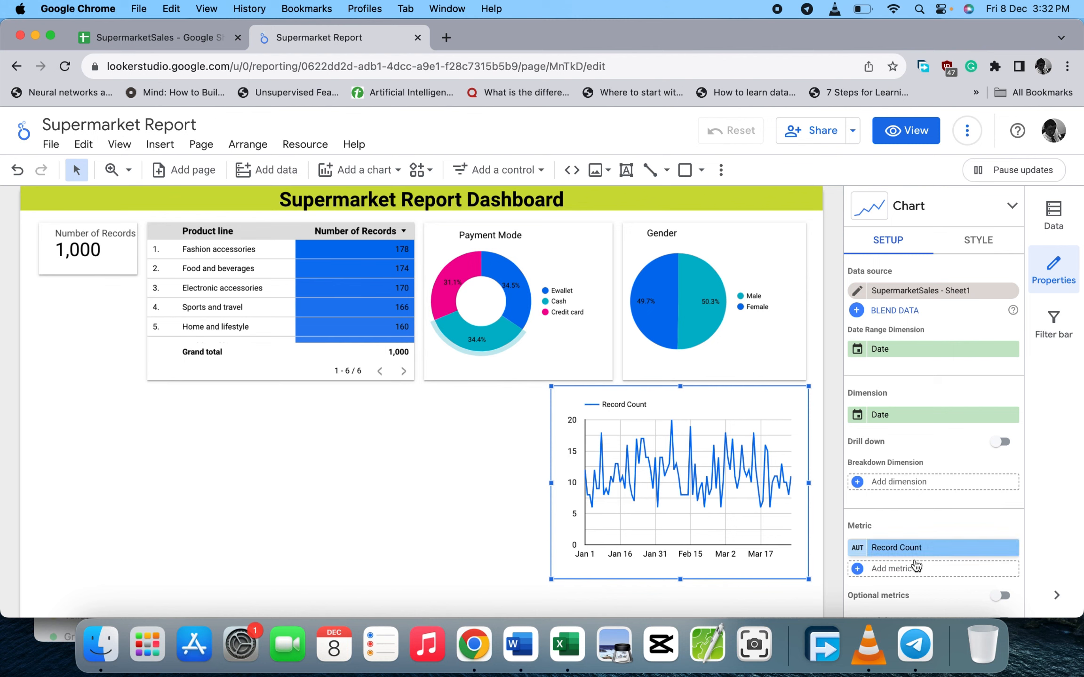
left_click(888, 417)
left_click(862, 365)
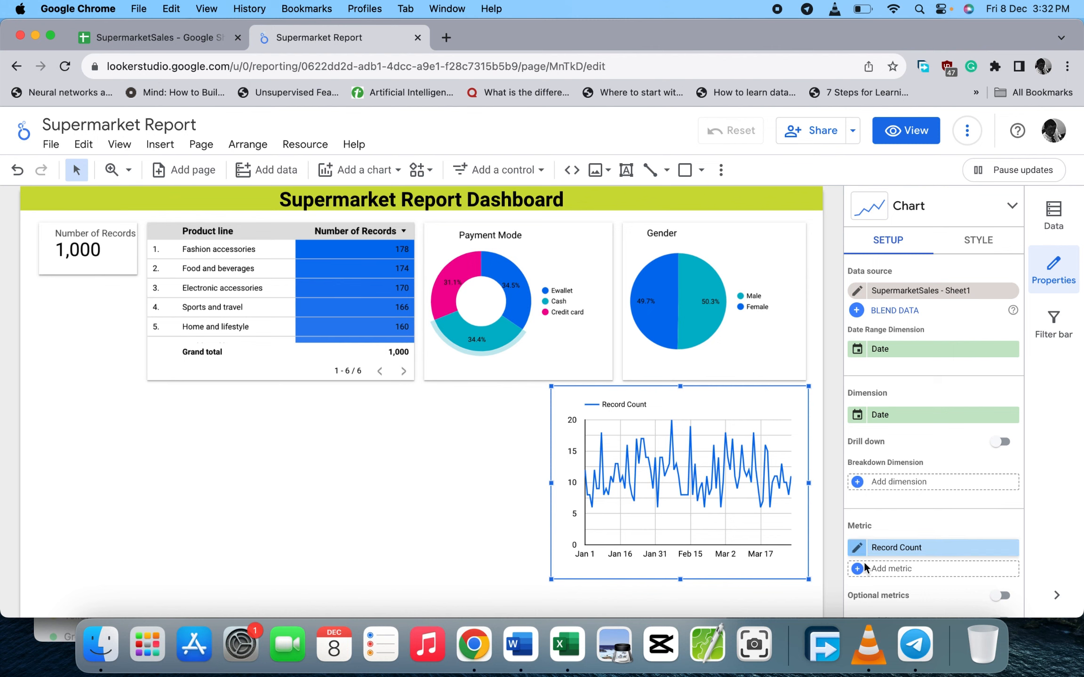
left_click(895, 558)
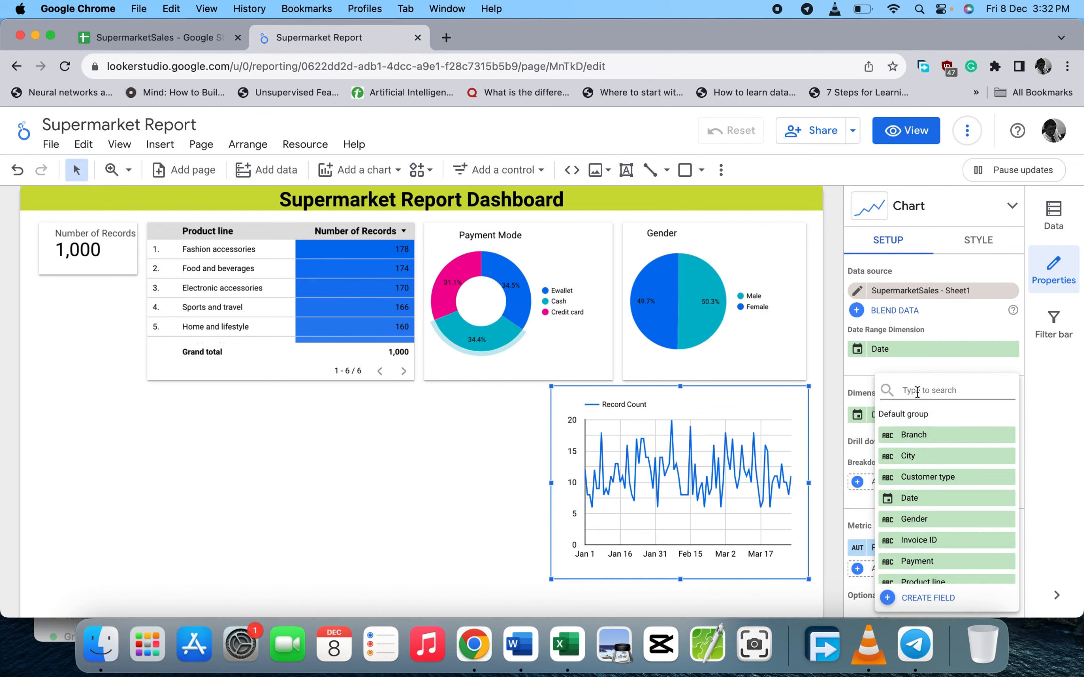
scroll(951, 515, "down", 6)
scroll(951, 515, "down", 2)
scroll(951, 516, "down", 2)
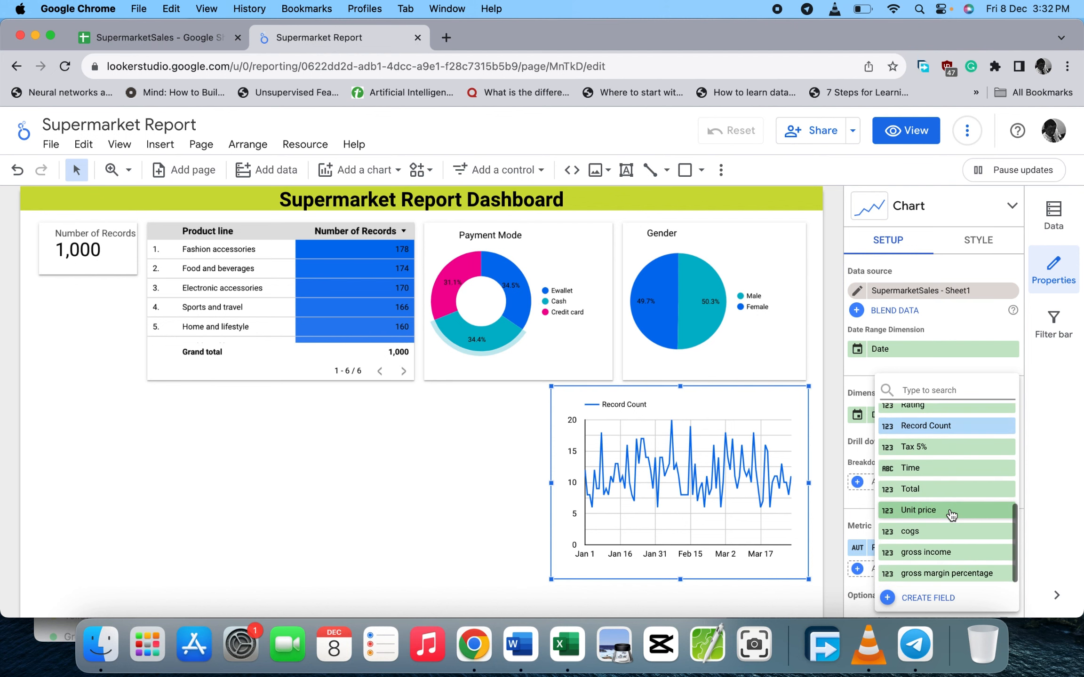
left_click(919, 558)
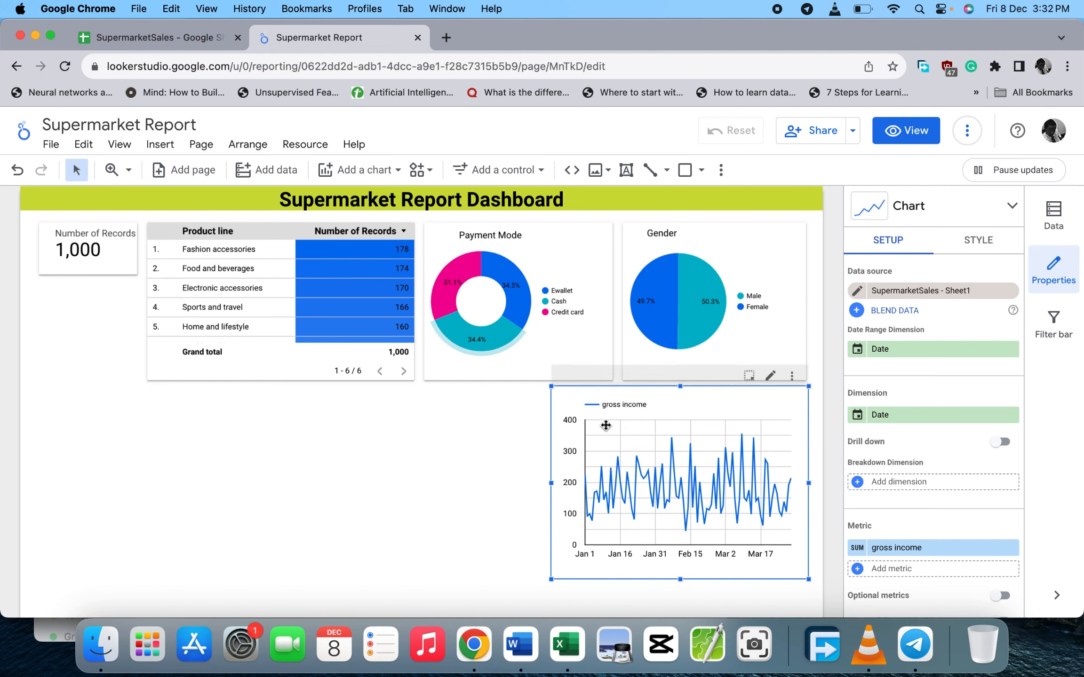
left_click_drag(551, 482, 414, 470)
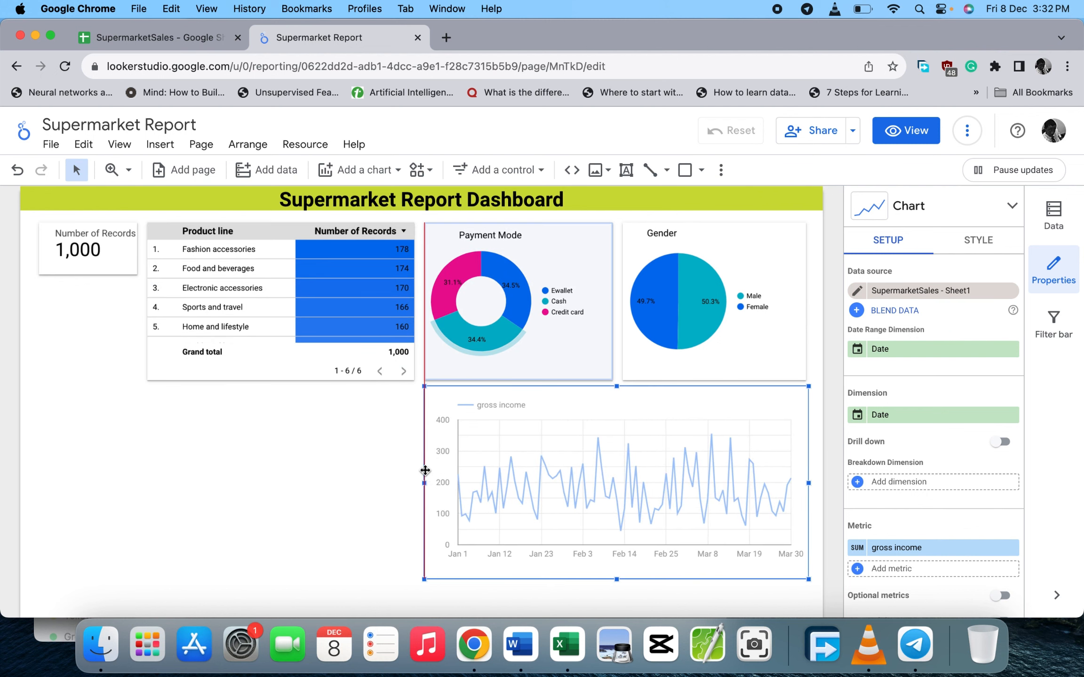
left_click(377, 482)
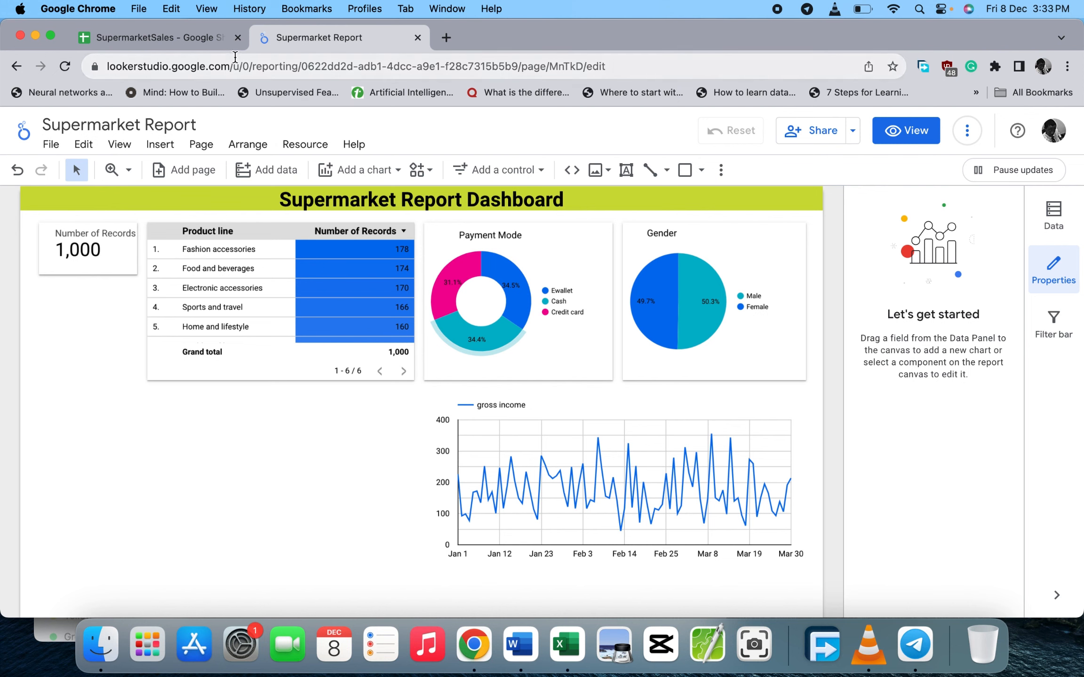
left_click(207, 40)
left_click(516, 224)
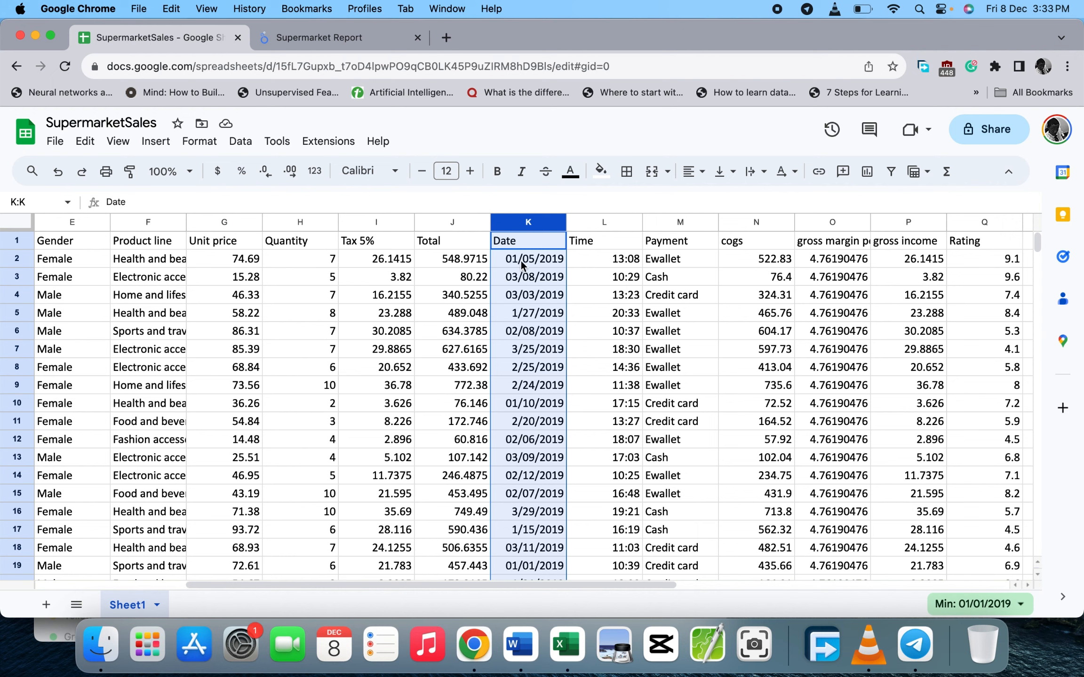
left_click(301, 42)
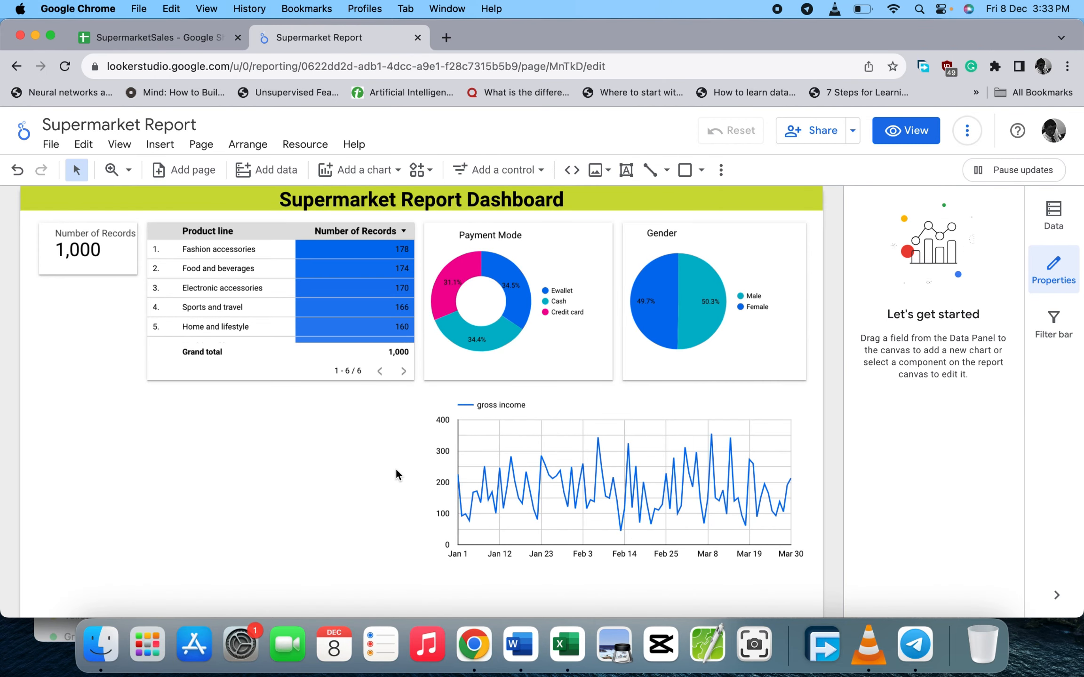
- Set the gross income line chart's Chart Header to Do not show
left_click(533, 402)
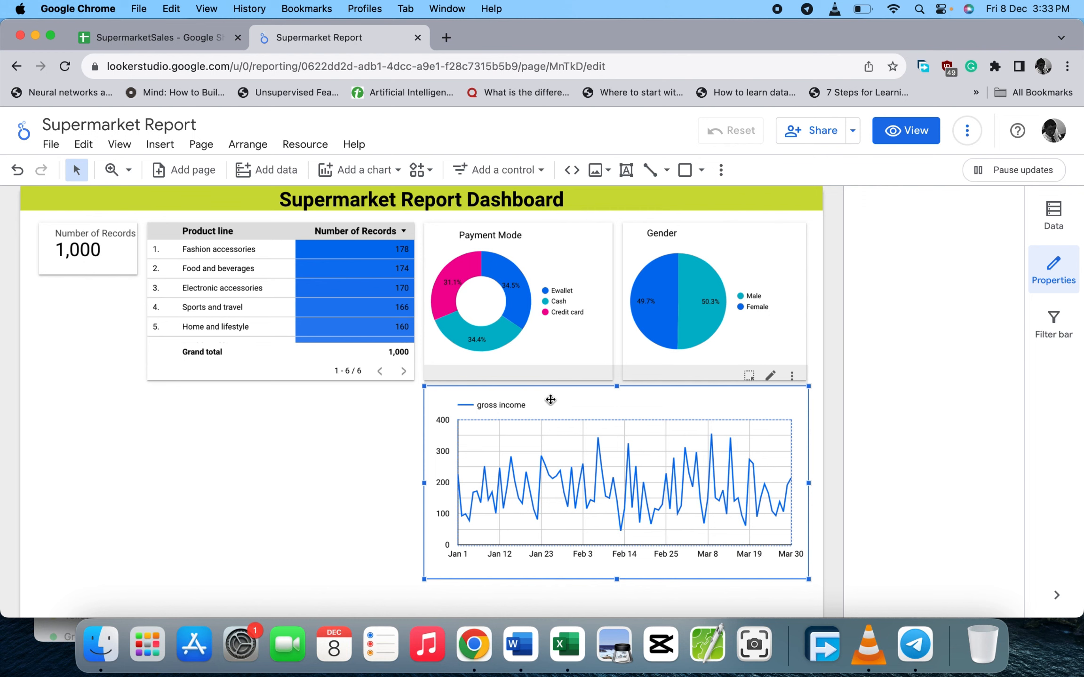
left_click(969, 239)
scroll(929, 461, "down", 5)
scroll(930, 459, "down", 10)
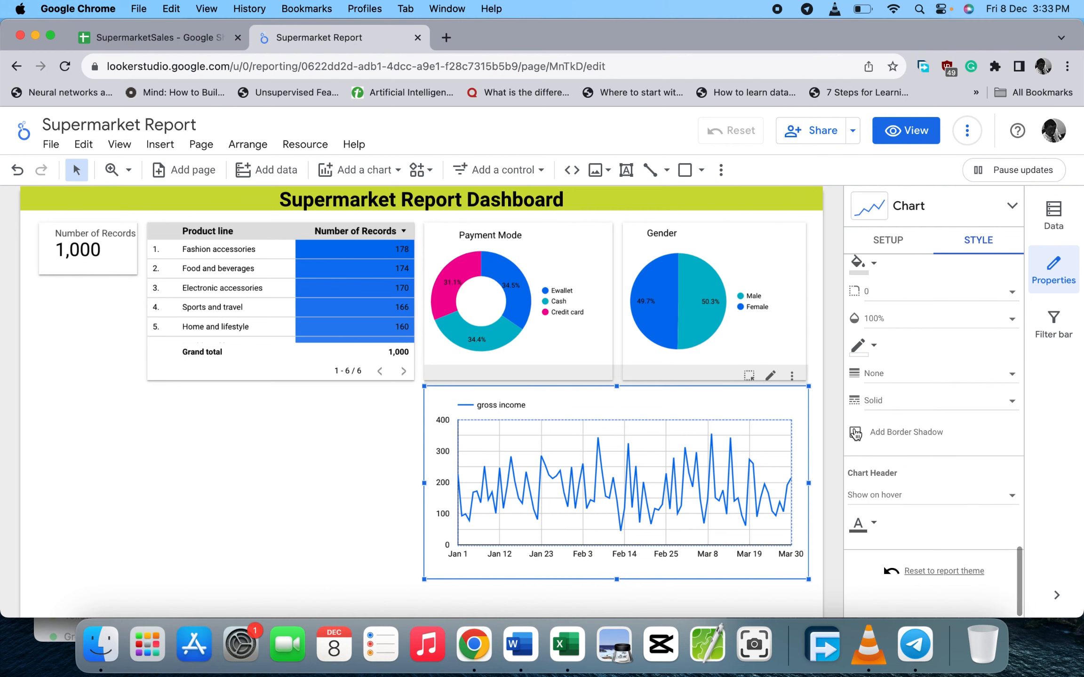
left_click(875, 495)
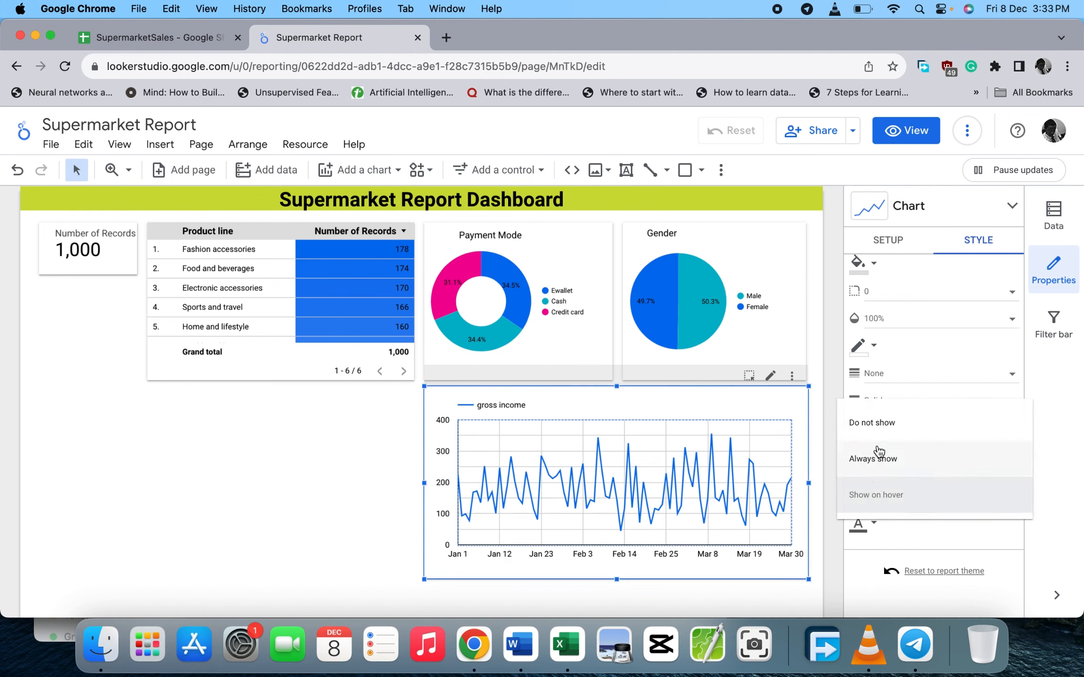
left_click(881, 432)
left_click(334, 457)
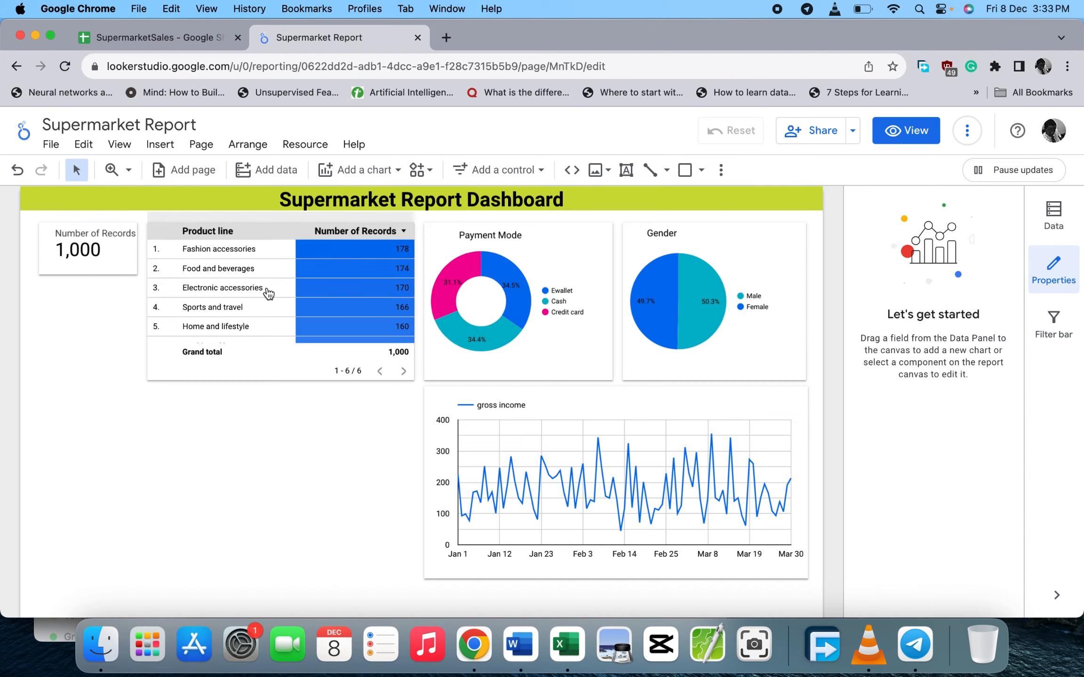
left_click(394, 172)
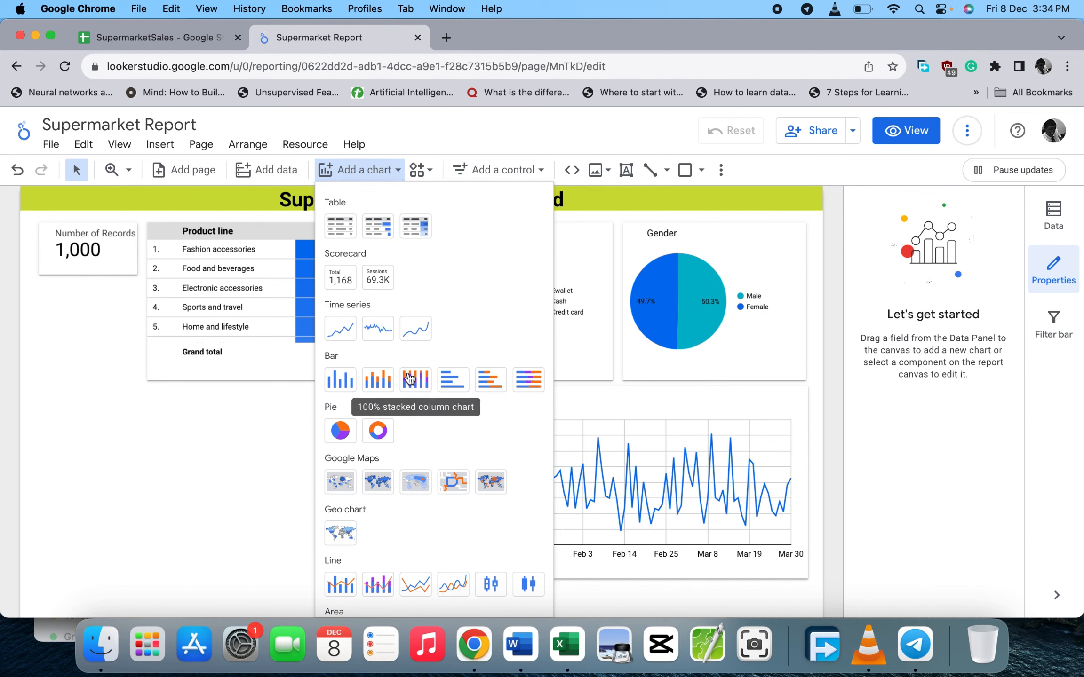
- Add a Google Maps bubble map with Location set to City below the product table, widened to align
scroll(408, 375, "down", 2)
scroll(409, 377, "down", 5)
scroll(409, 377, "up", 2)
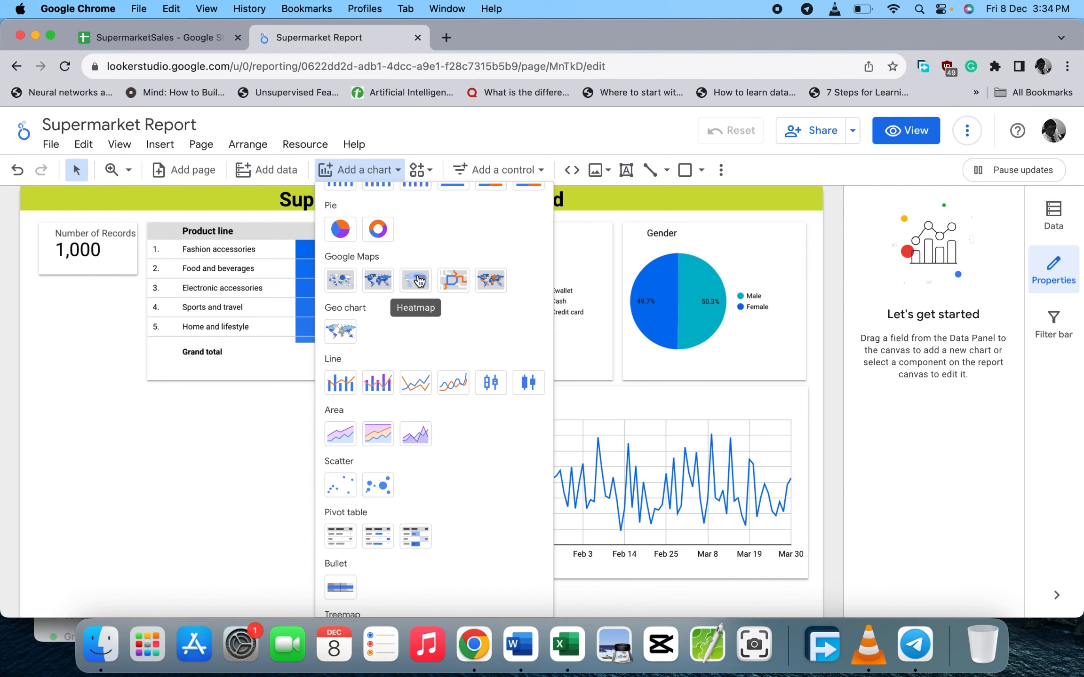
left_click(339, 282)
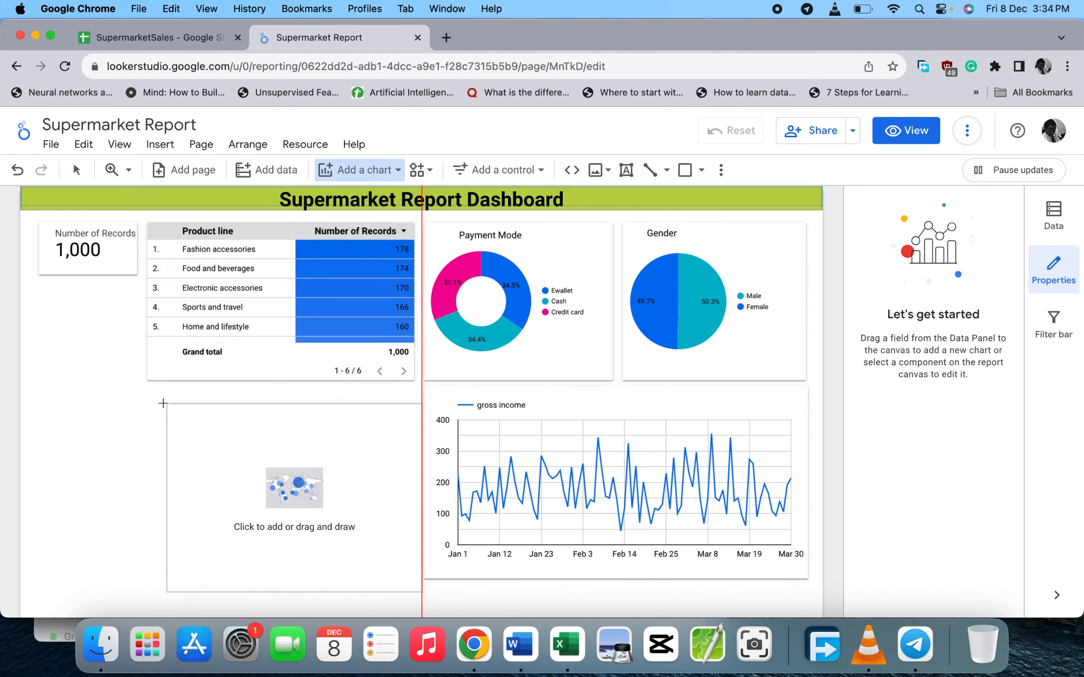
left_click(150, 392)
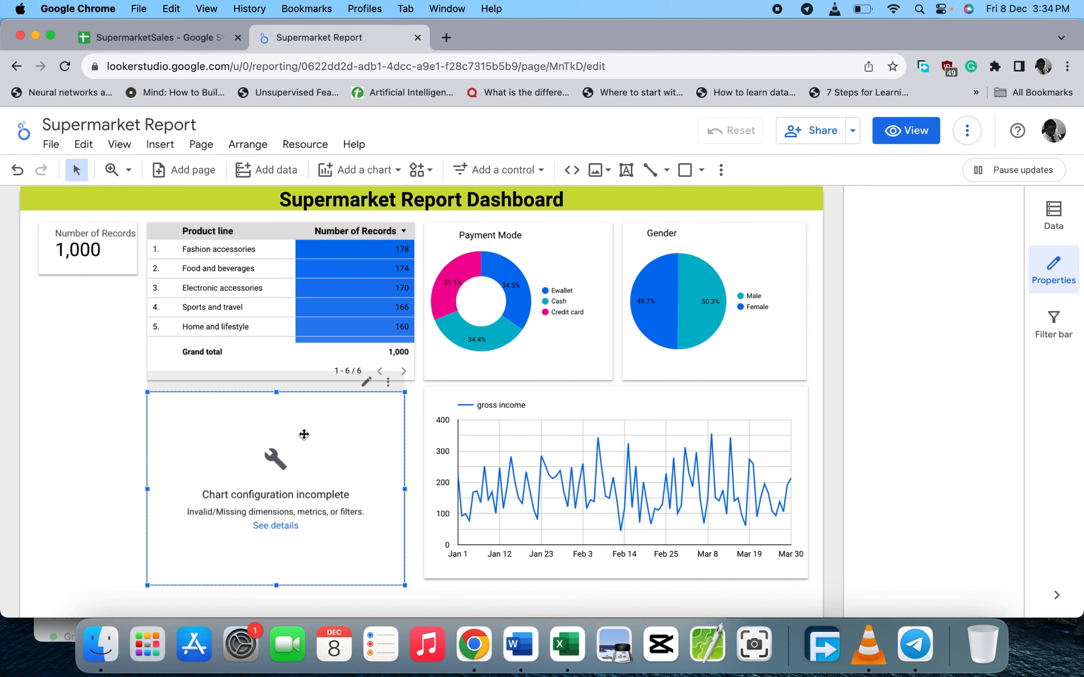
left_click(903, 430)
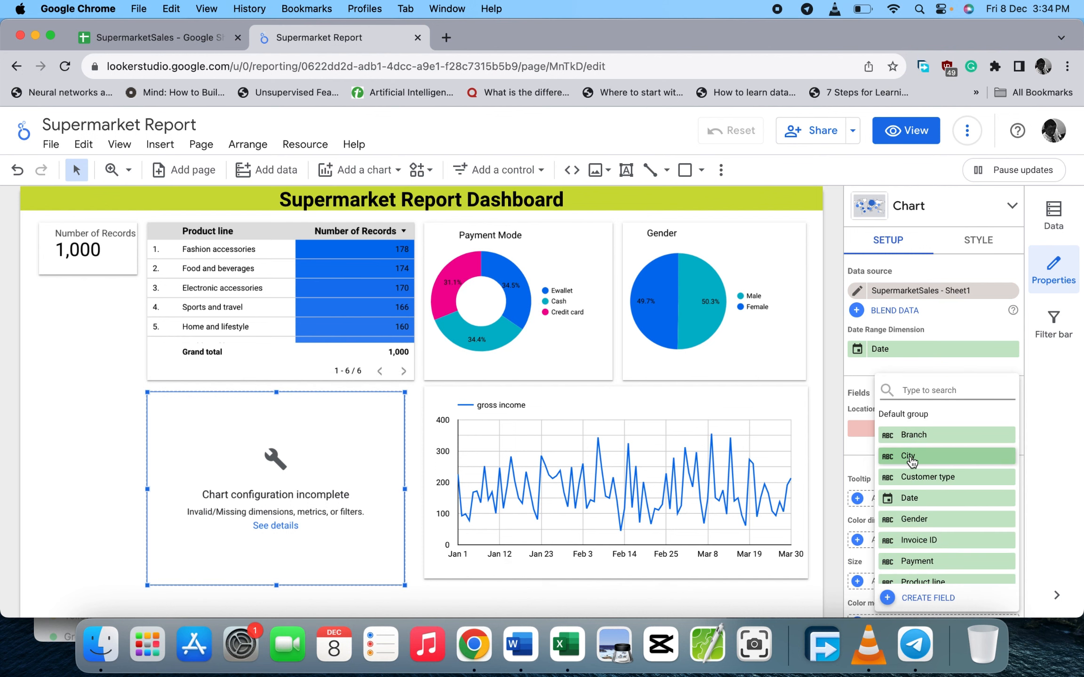
left_click(911, 457)
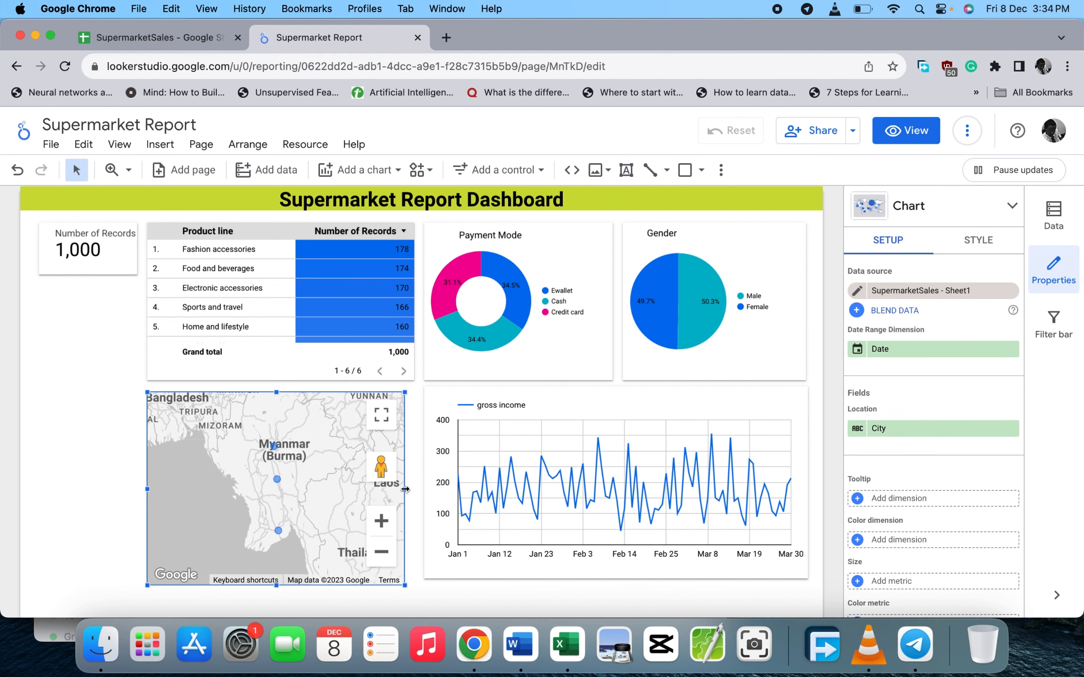
left_click_drag(405, 489, 415, 488)
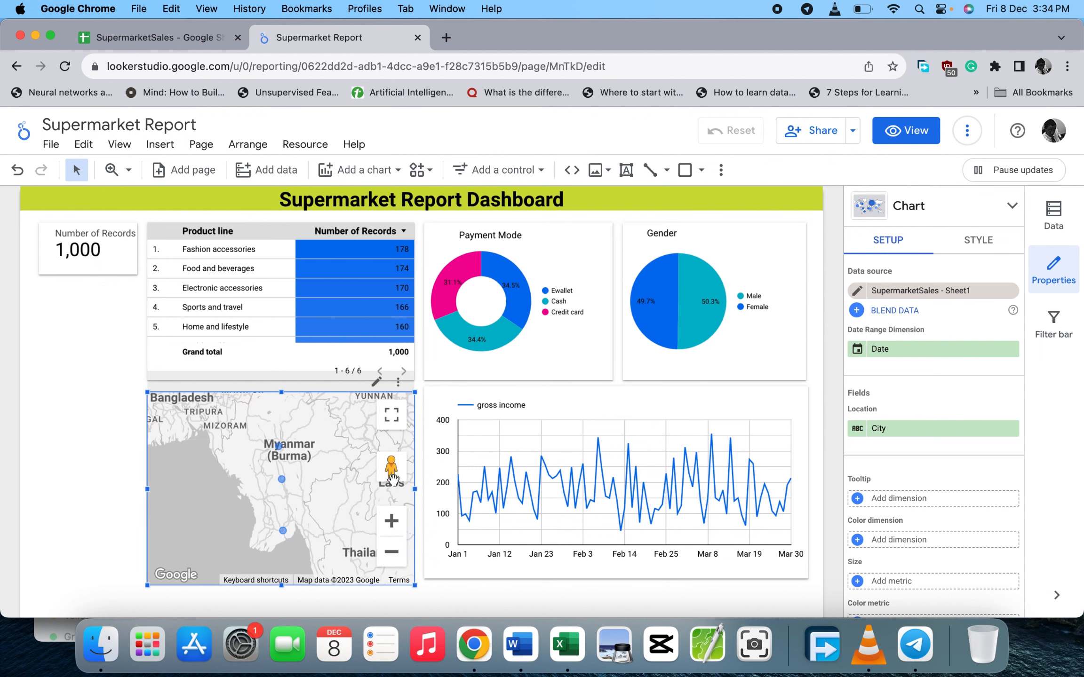
left_click(111, 425)
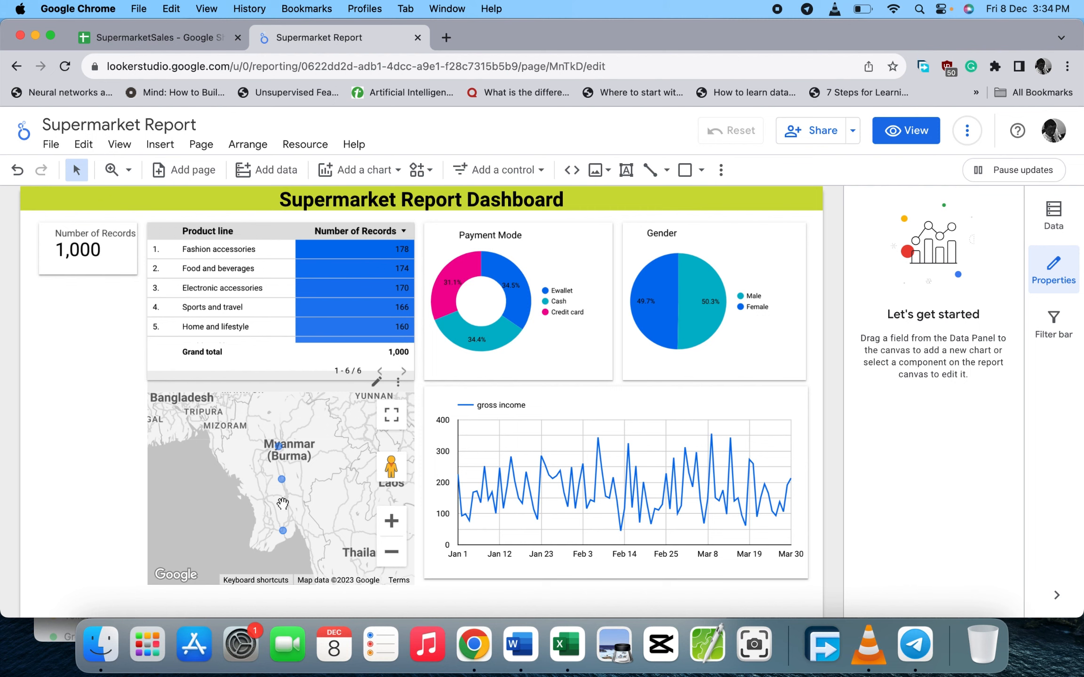
- Check the City column in the SupermarketSales sheet
left_click(162, 34)
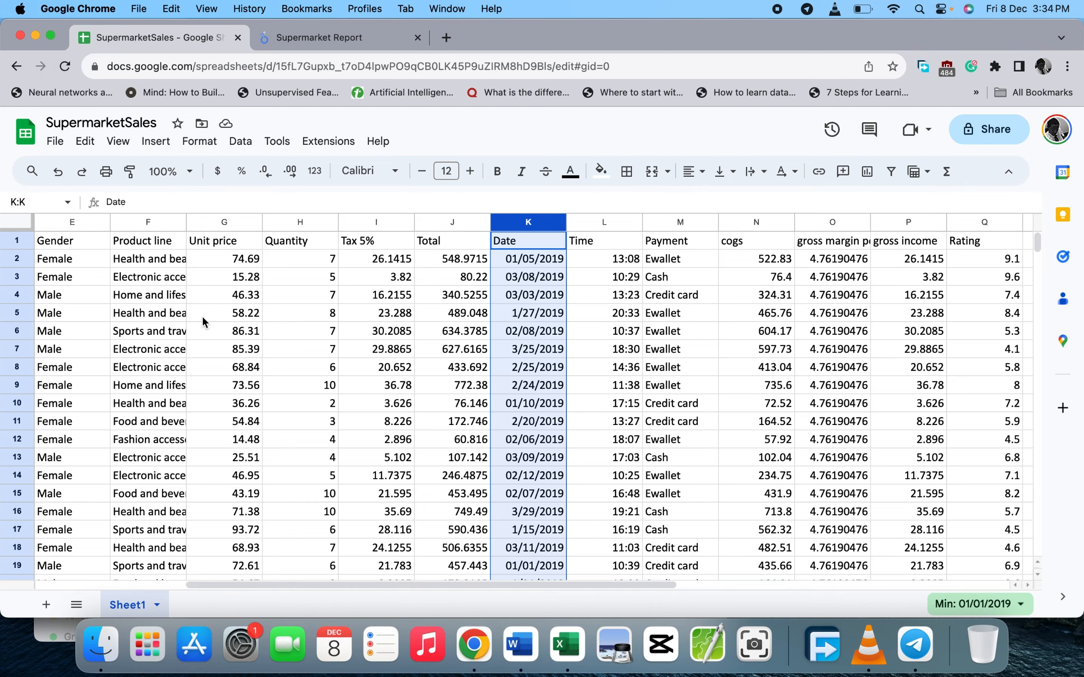
scroll(202, 317, "left", 4)
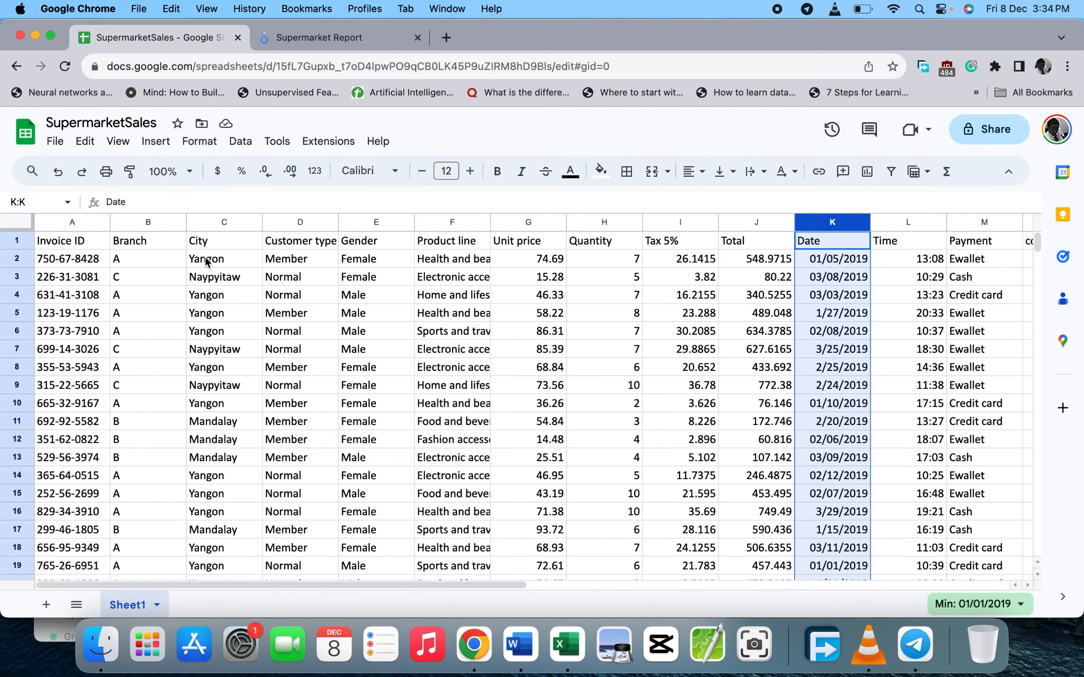
left_click(446, 37)
- Search Google for 'yangon country' to confirm Yangon is in Myanmar, then return to the report
type("y")
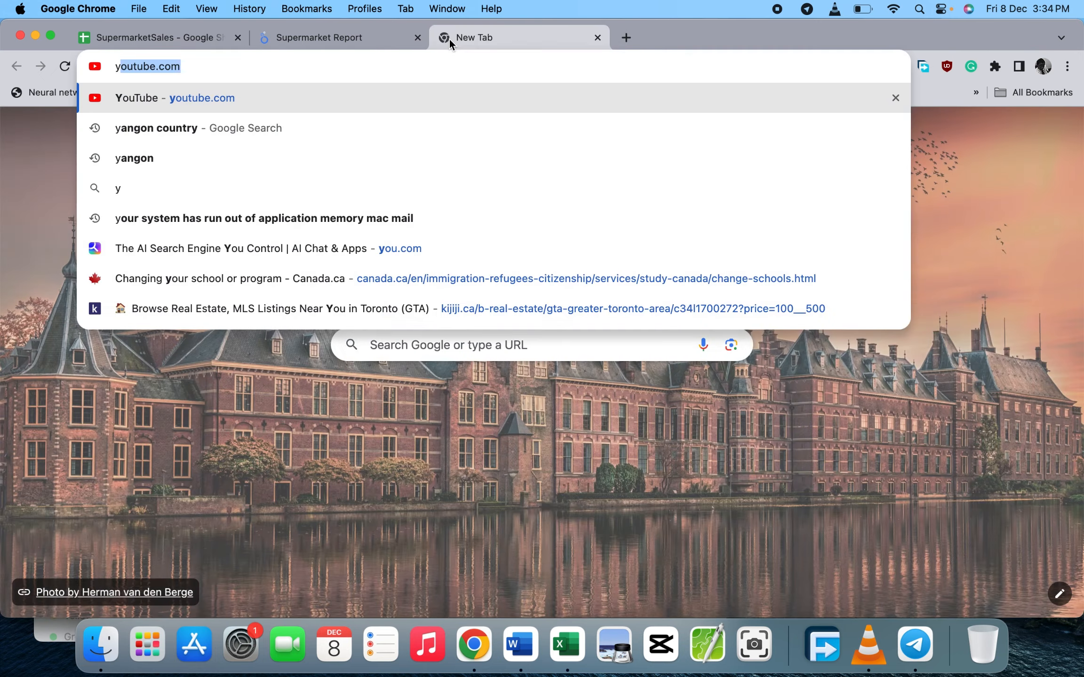
type("an")
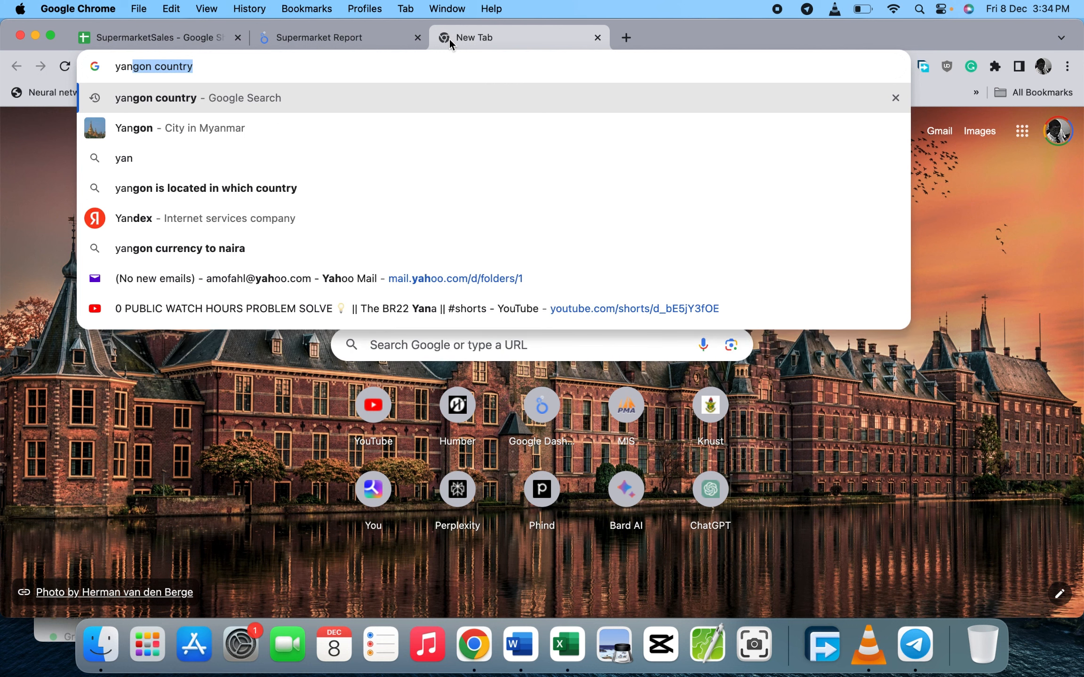
key("Return")
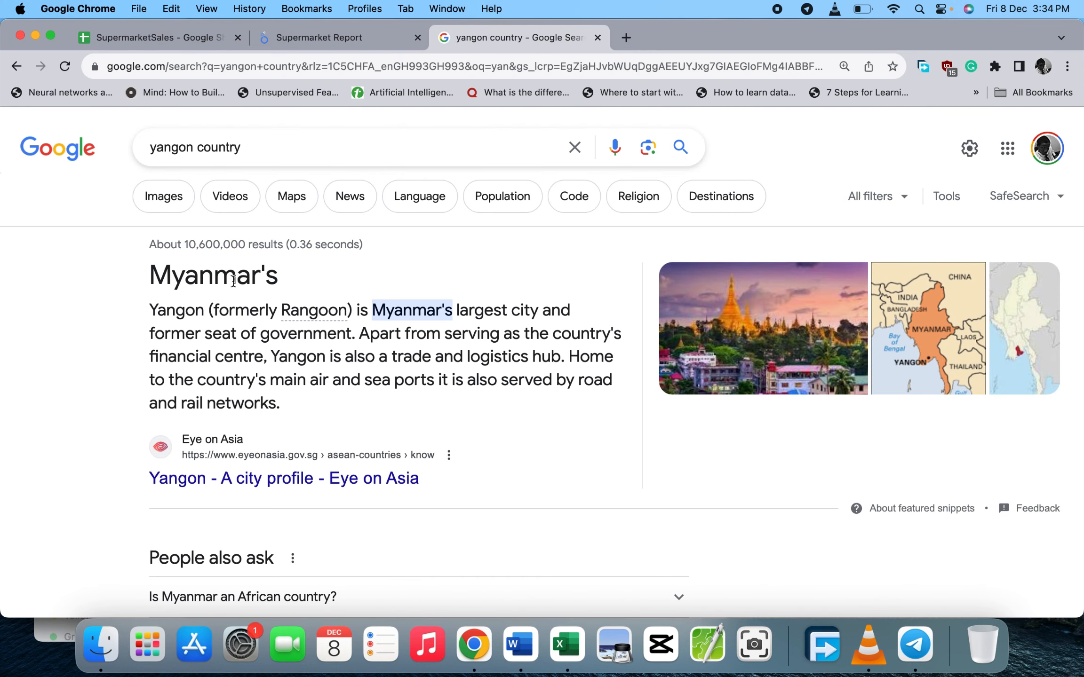
left_click(320, 48)
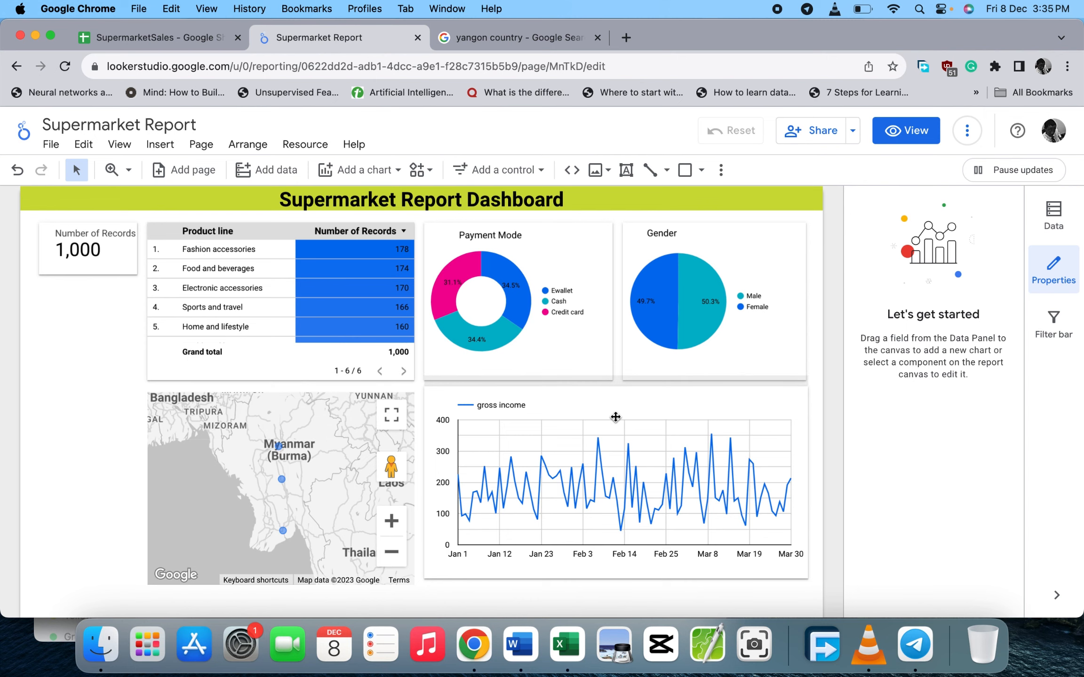
- Scroll the report canvas and open the toolbar's Add a control dropdown
scroll(616, 417, "down", 1)
scroll(616, 417, "down", 6)
scroll(614, 414, "up", 8)
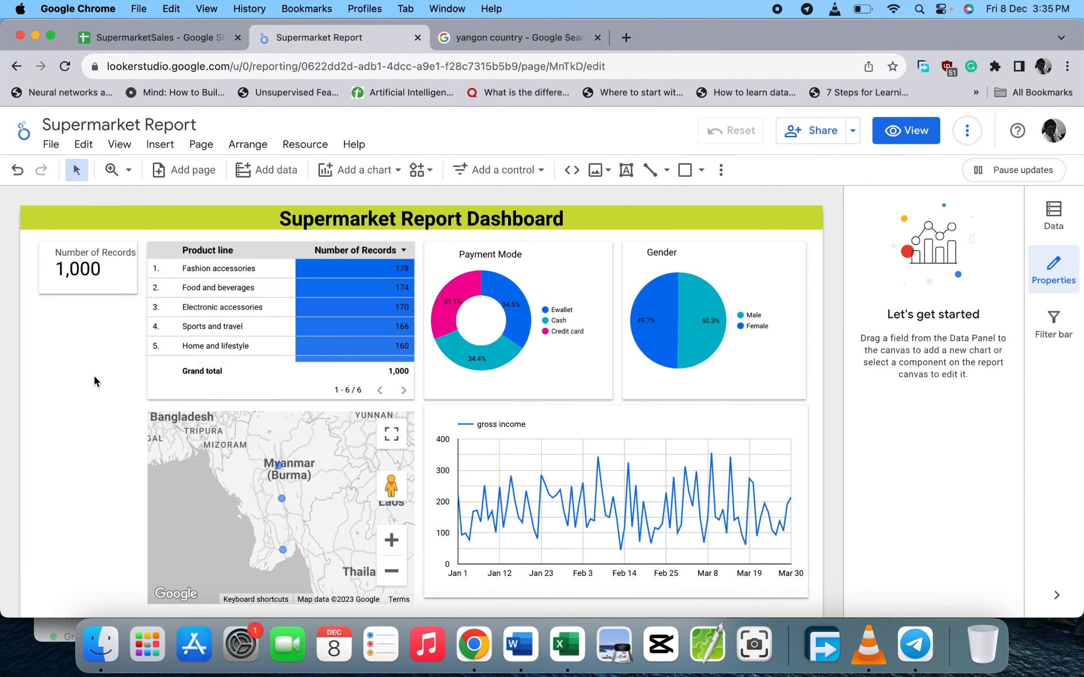
scroll(94, 376, "down", 2)
scroll(94, 374, "up", 2)
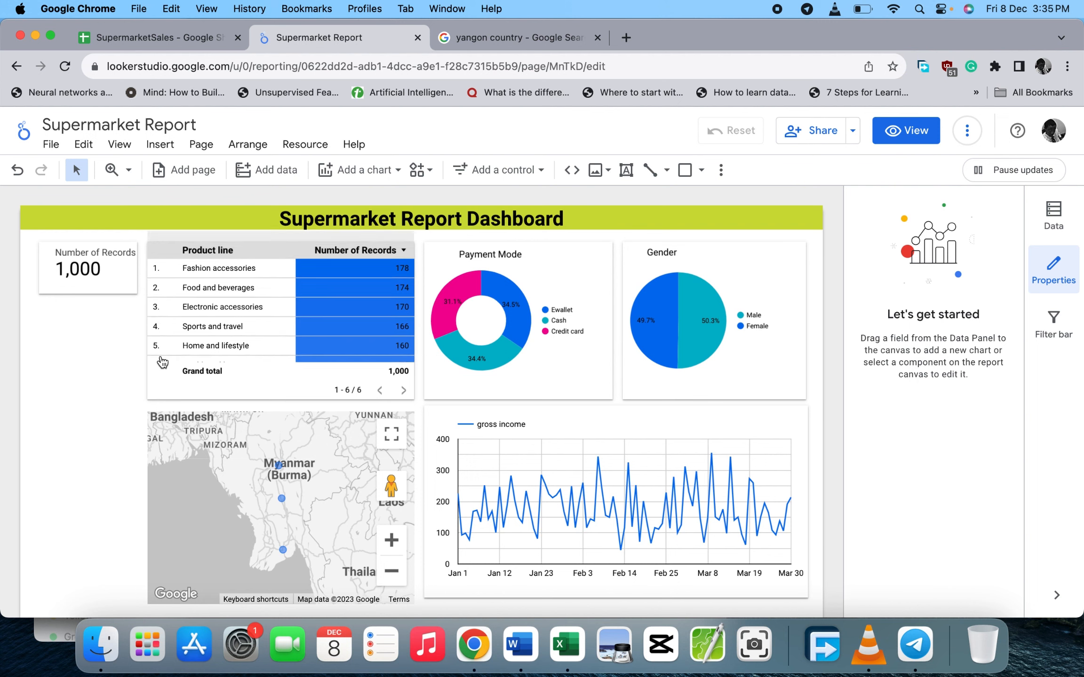
left_click(541, 175)
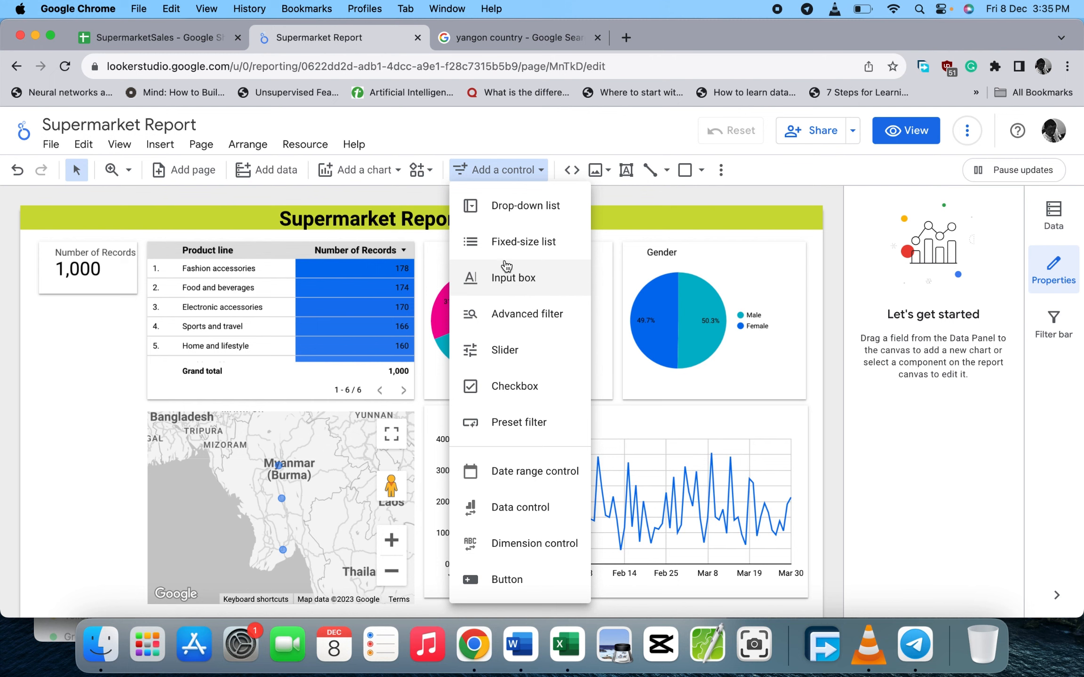
- Add a Slider control under the scorecard, left of the product table, and narrow it
left_click(506, 352)
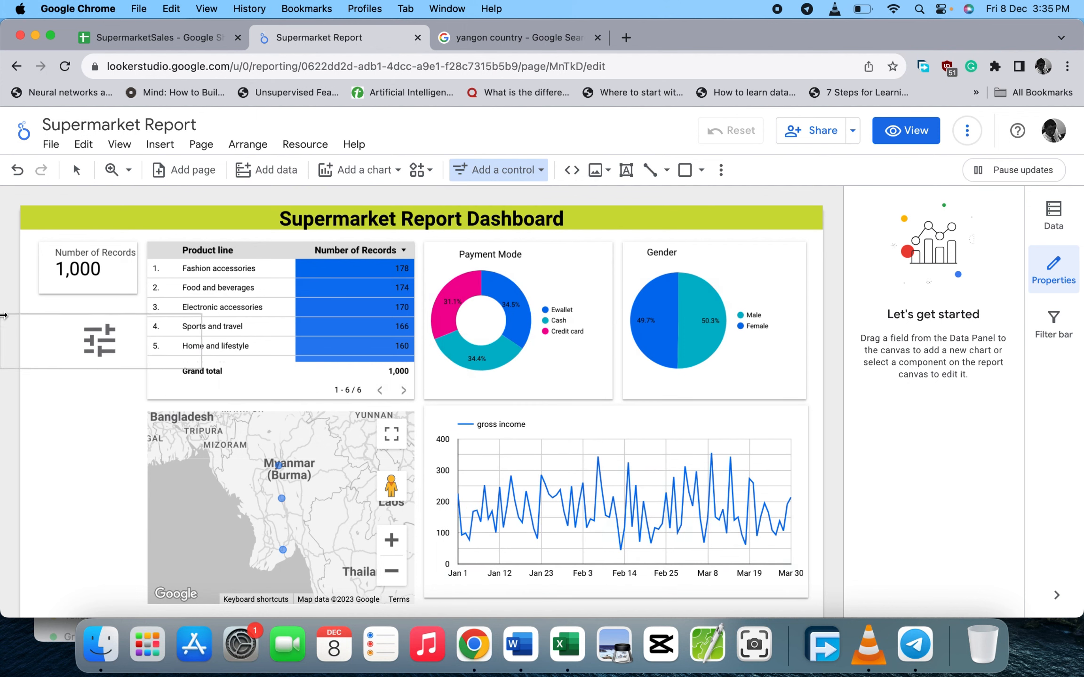
left_click(40, 308)
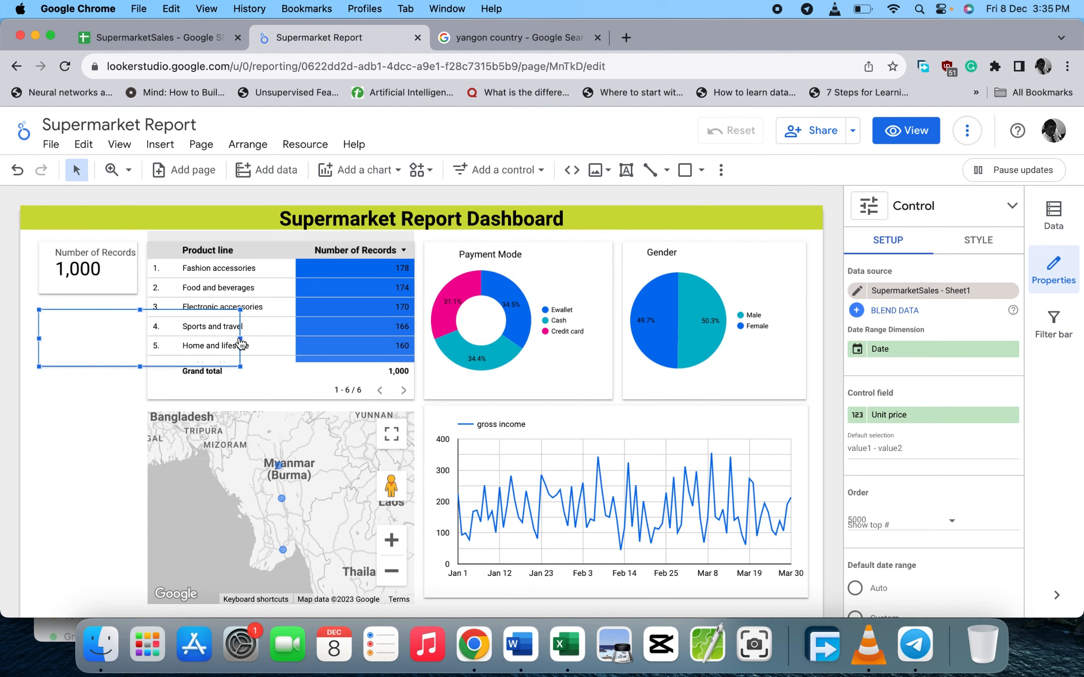
left_click_drag(239, 337, 137, 326)
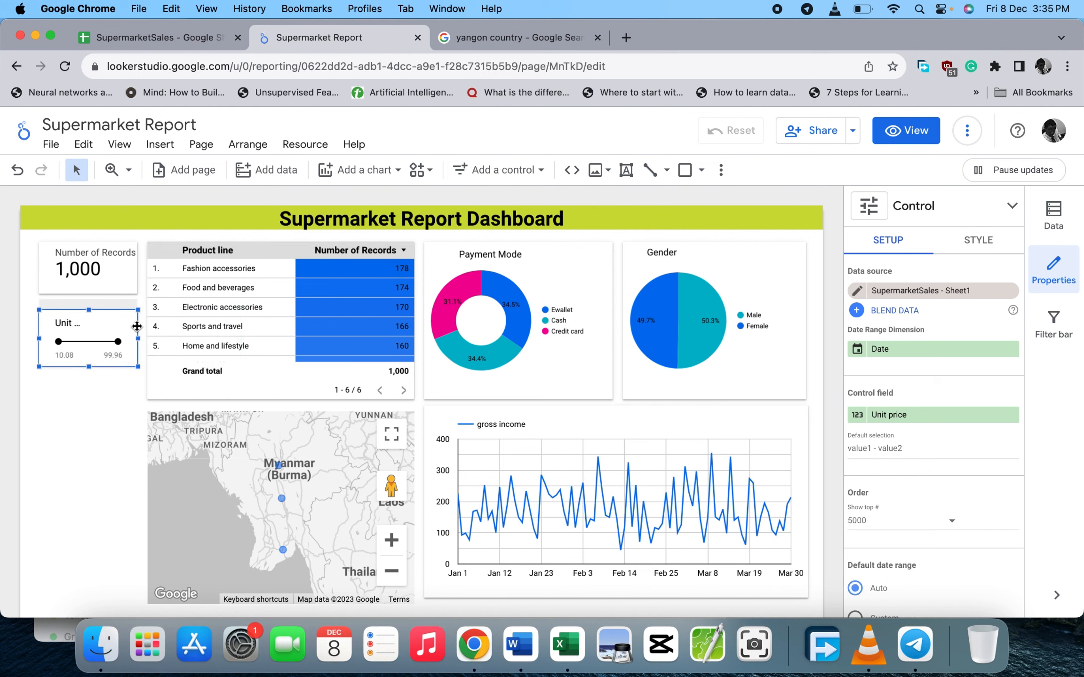
- Set the slider's control field to Rating and nudge it up slightly
left_click(897, 416)
scroll(917, 498, "down", 5)
scroll(918, 499, "down", 3)
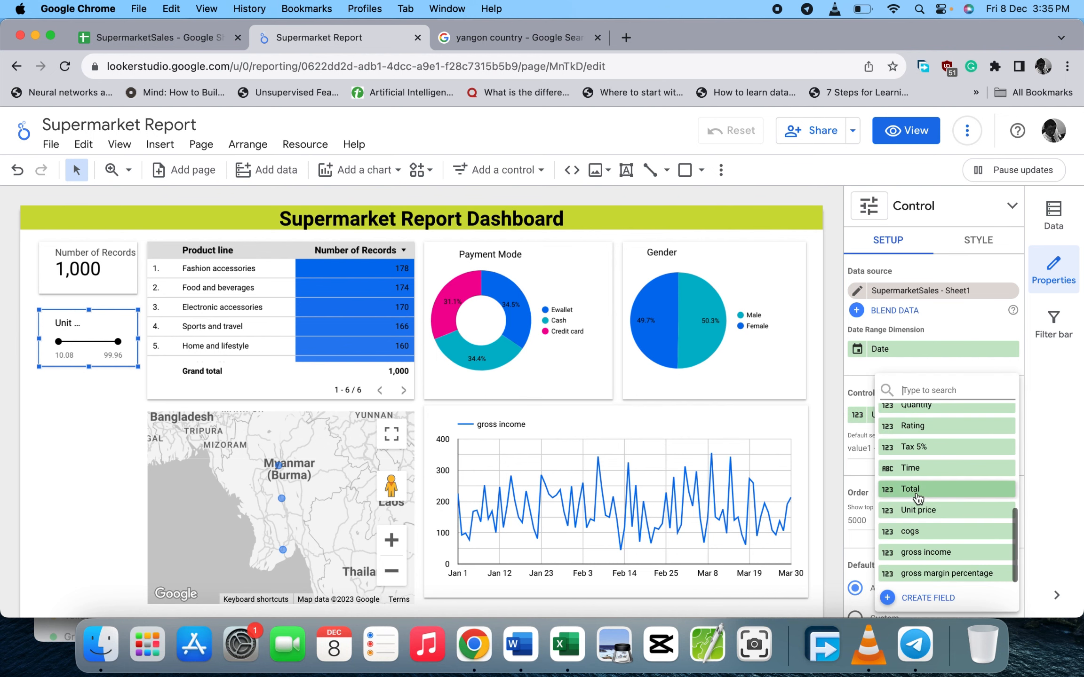
scroll(917, 538, "up", 5)
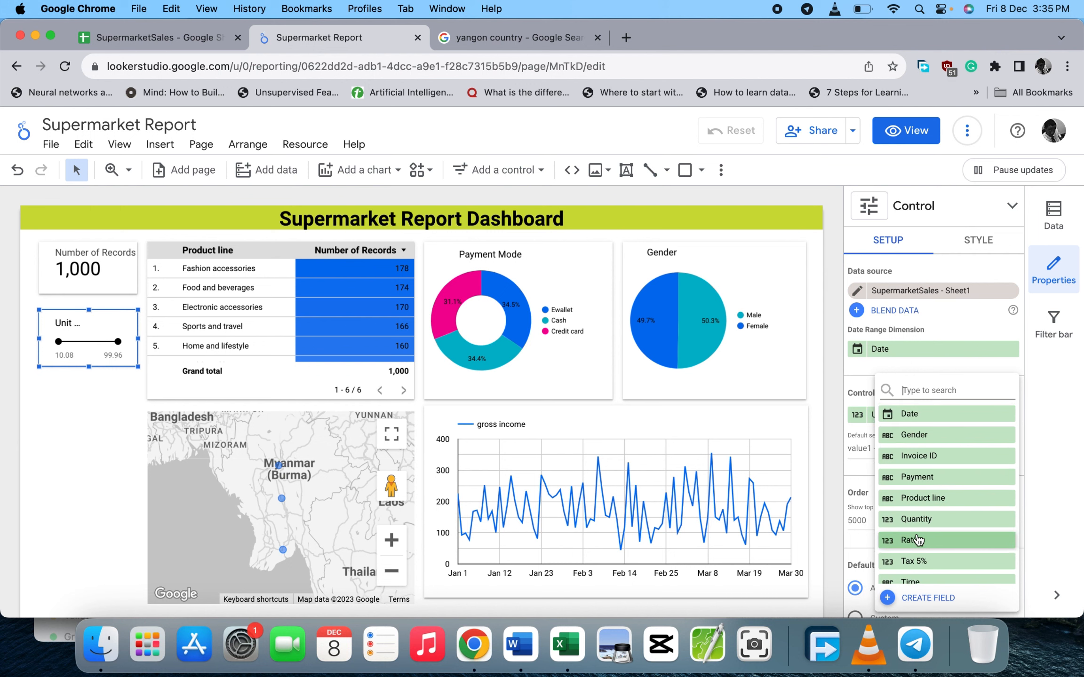
left_click(911, 540)
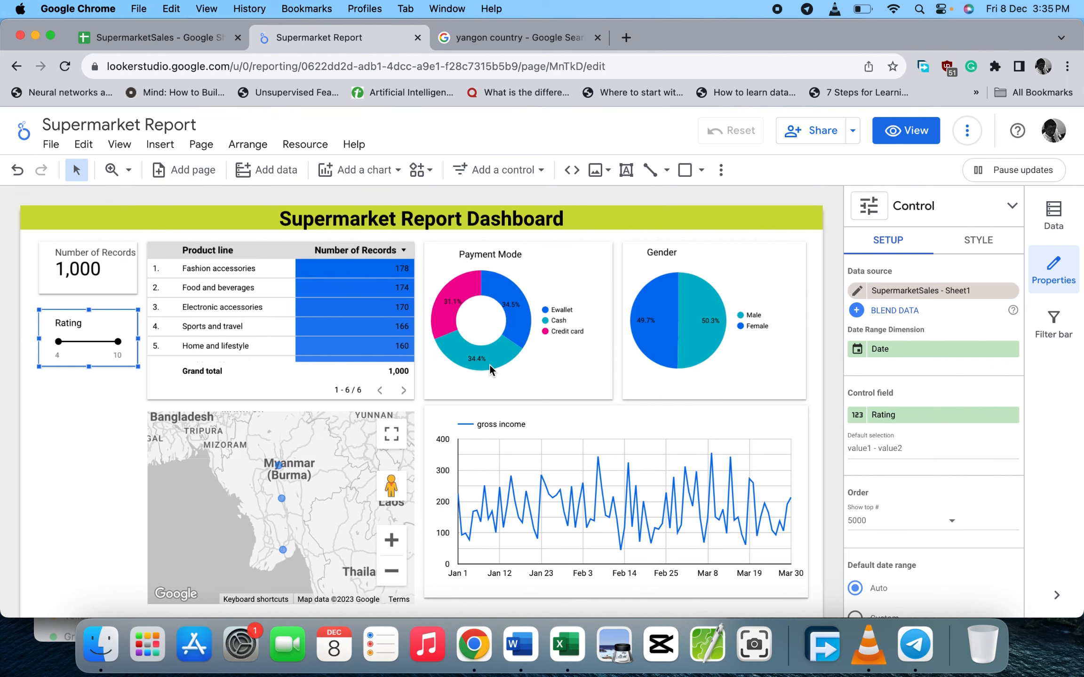
left_click(87, 449)
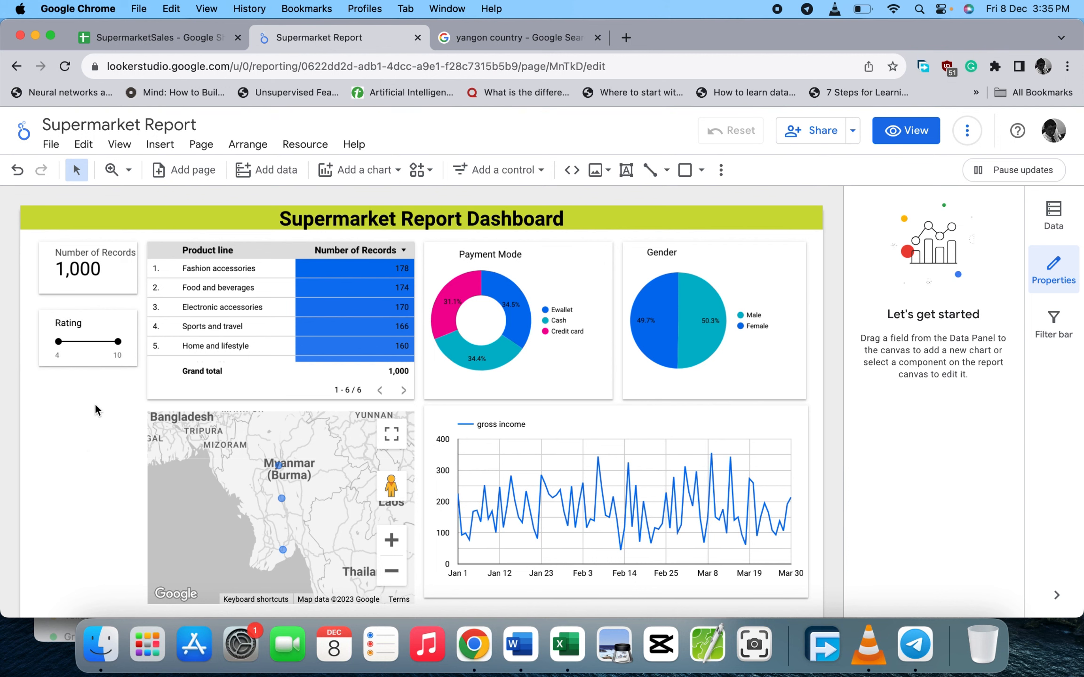
left_click_drag(107, 350, 107, 347)
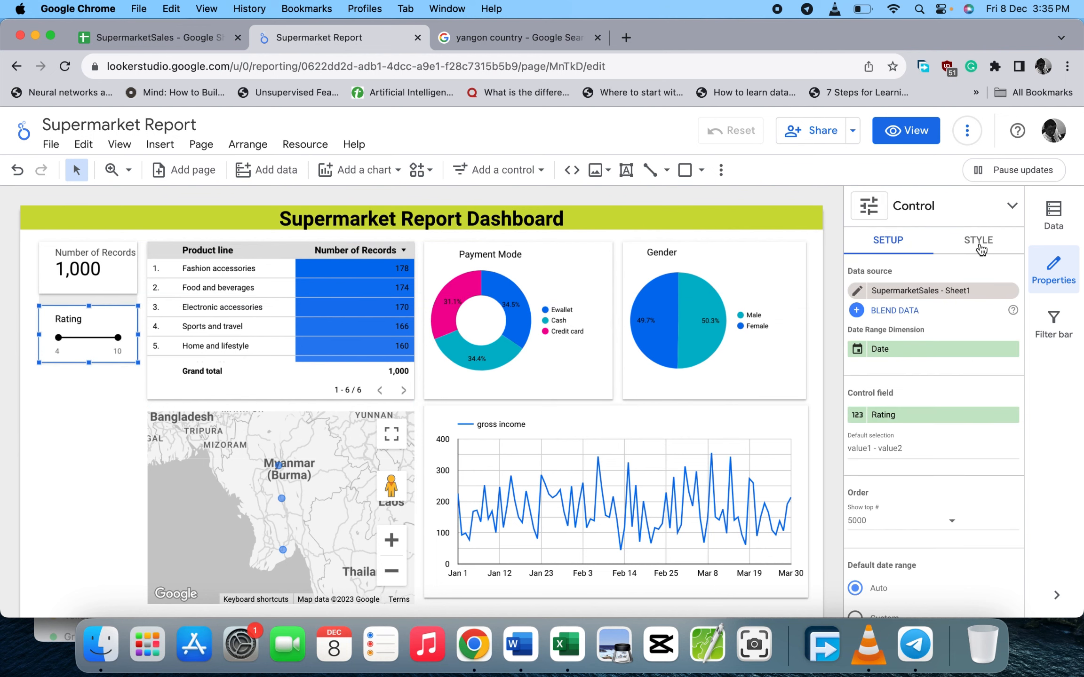
- Give the Rating slider a border shadow in its STYLE settings
left_click(980, 250)
scroll(967, 422, "down", 10)
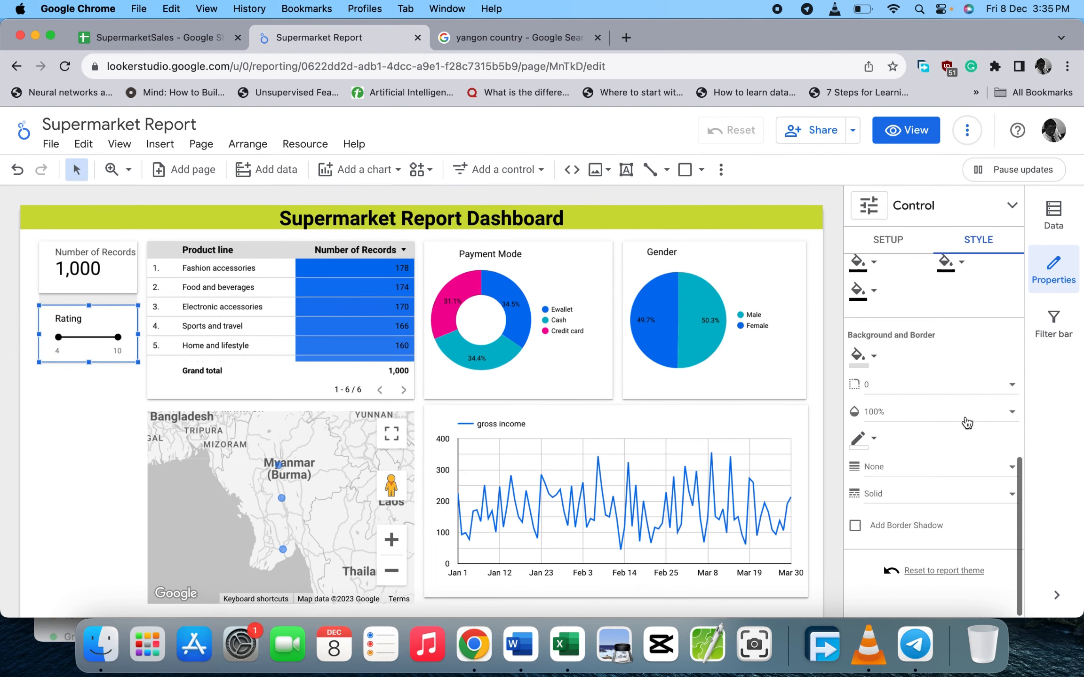
left_click(855, 525)
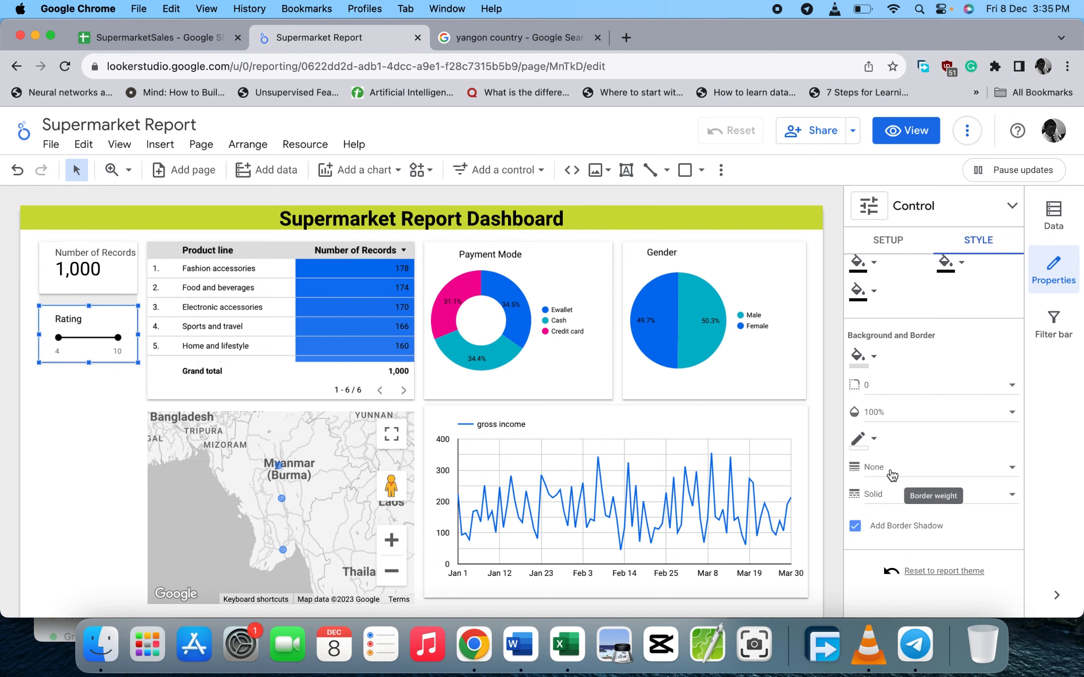
scroll(912, 388, "up", 2)
scroll(912, 389, "down", 1)
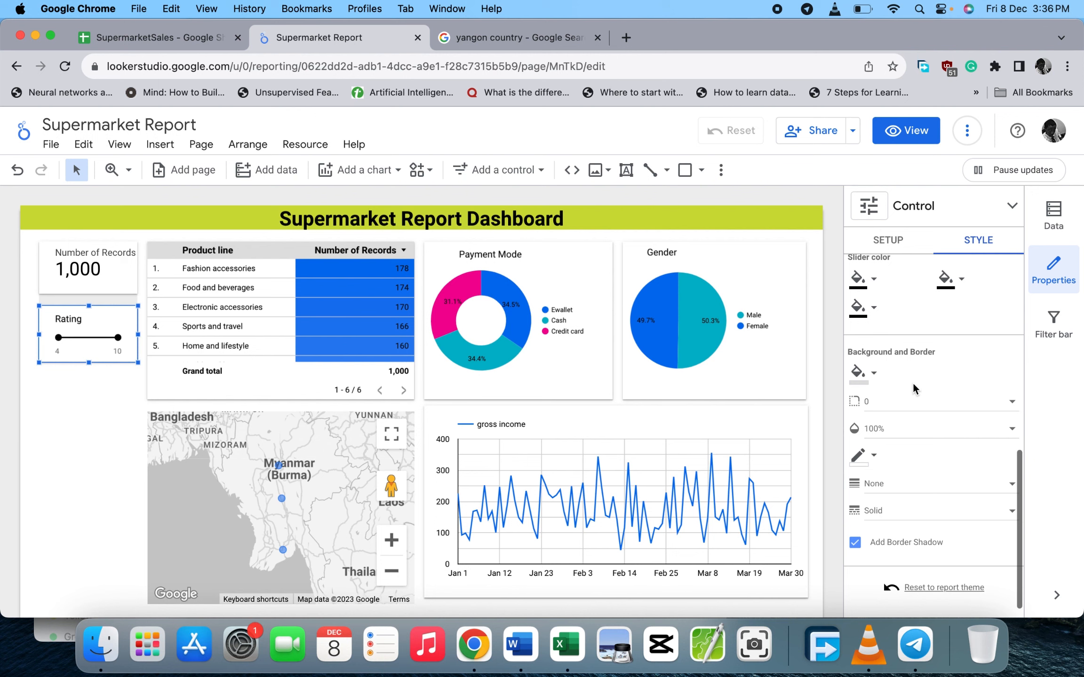
left_click(106, 427)
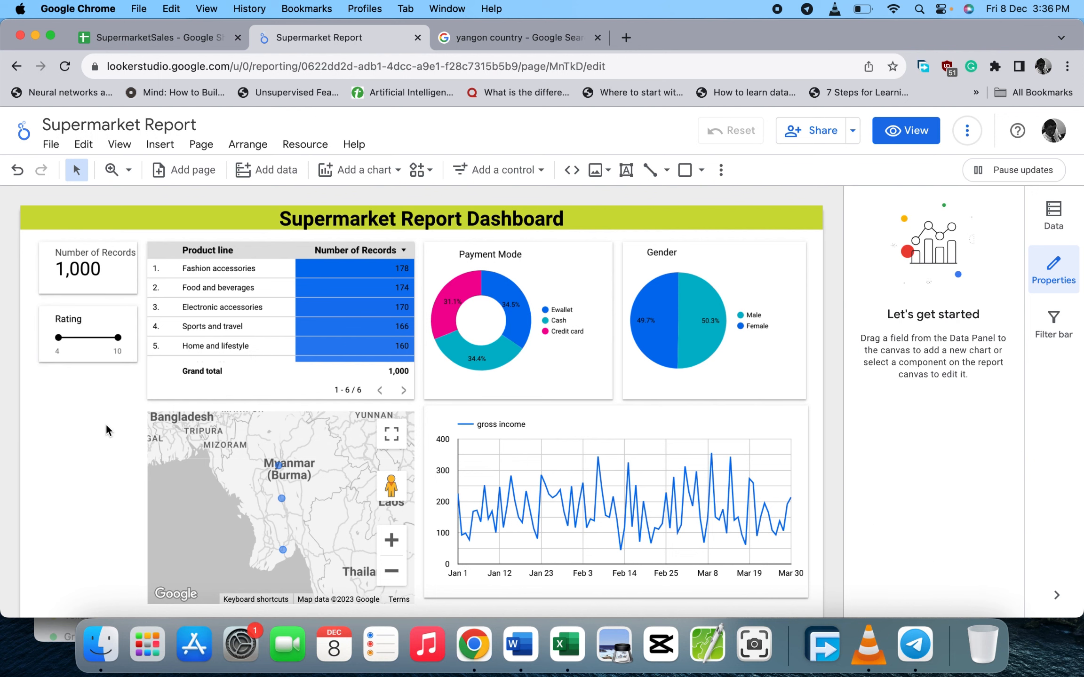
- Check the SupermarketSales sheet, then return to the Supermarket Report dashboard
left_click(209, 28)
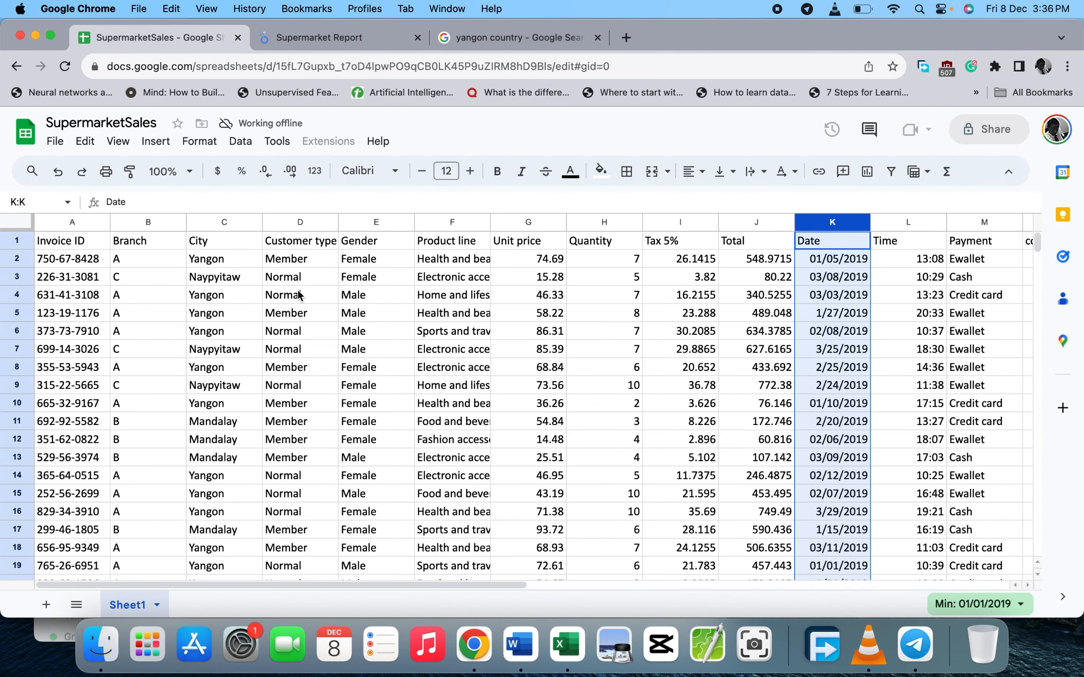
left_click(346, 45)
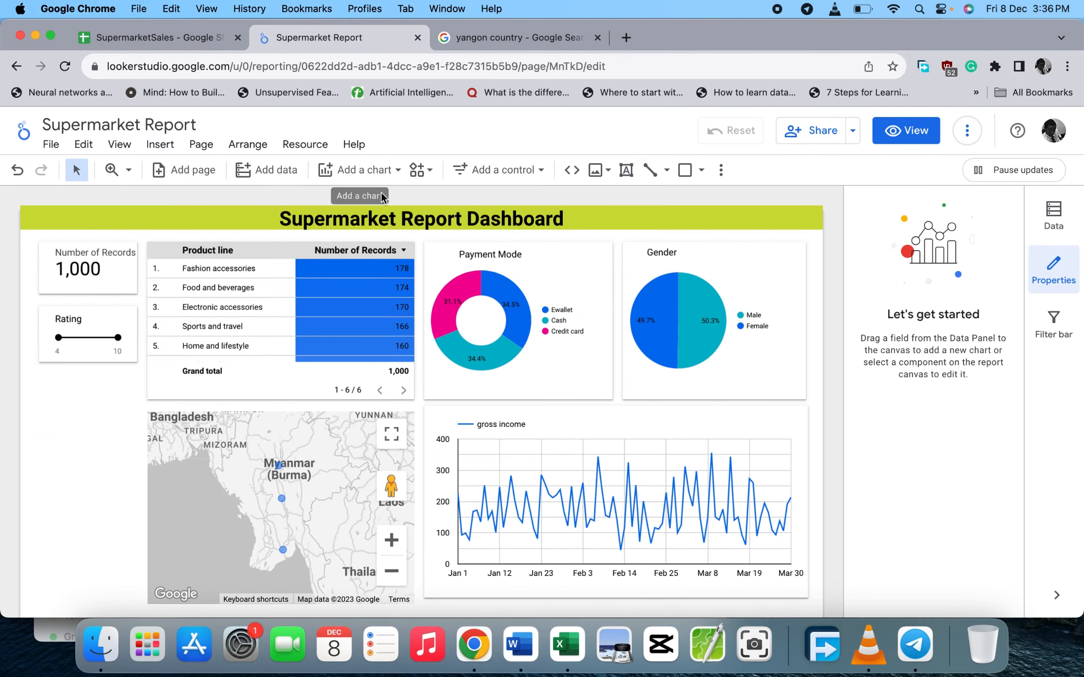
scroll(341, 363, "down", 5)
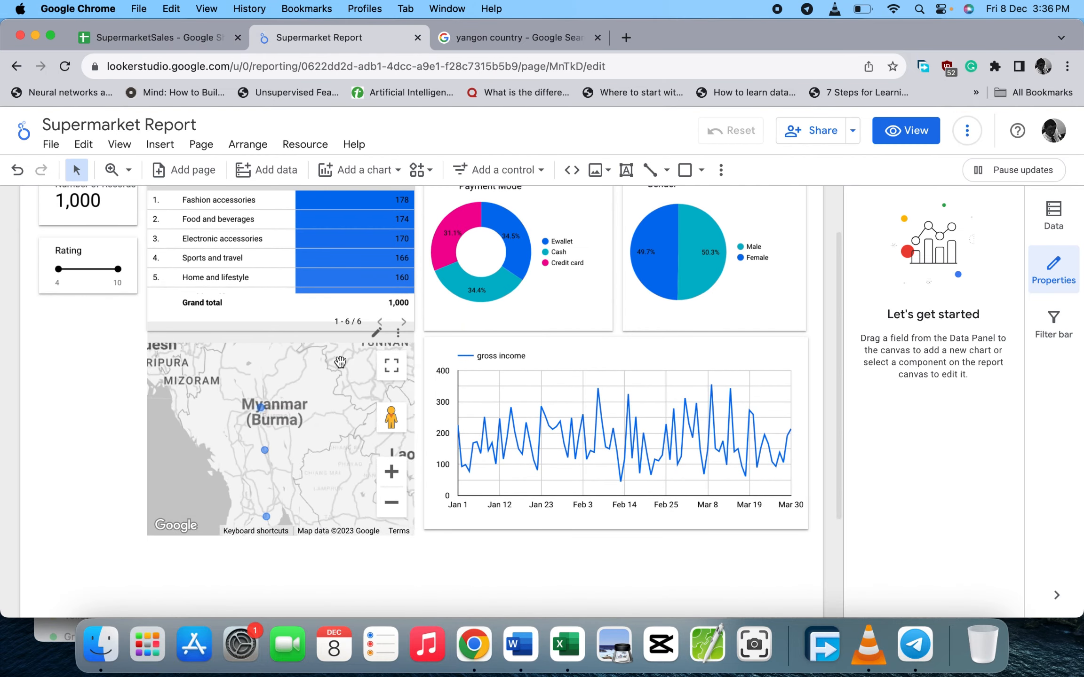
- Zoom the city bubble map out five levels until Myanmar and its neighbours appear
left_click(391, 503)
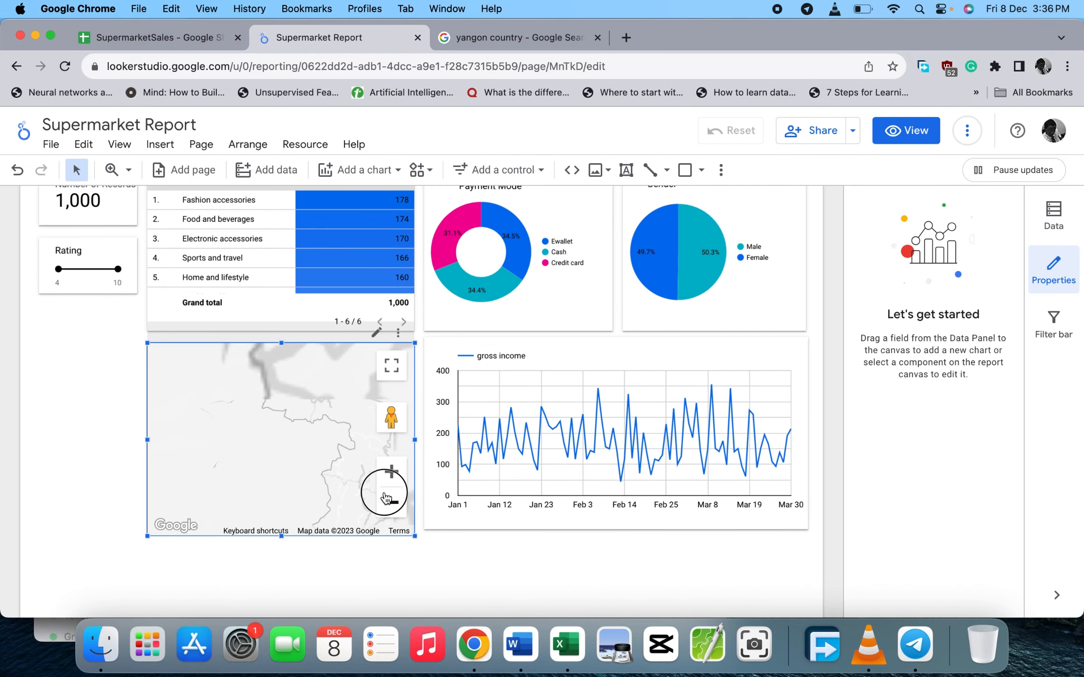
left_click(391, 505)
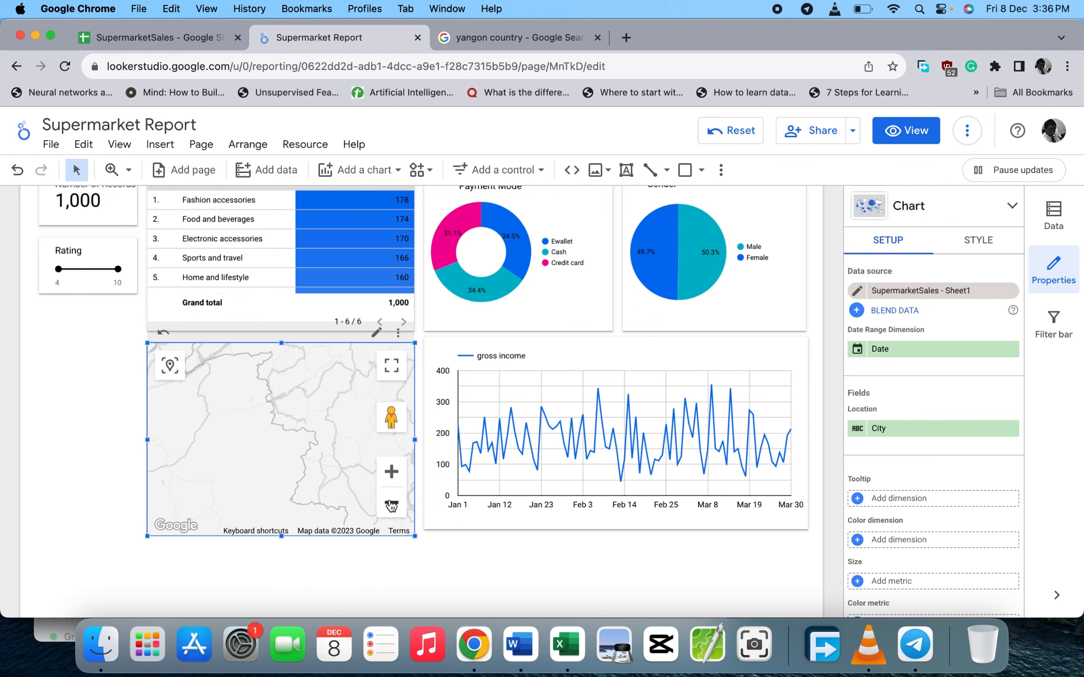
left_click(391, 505)
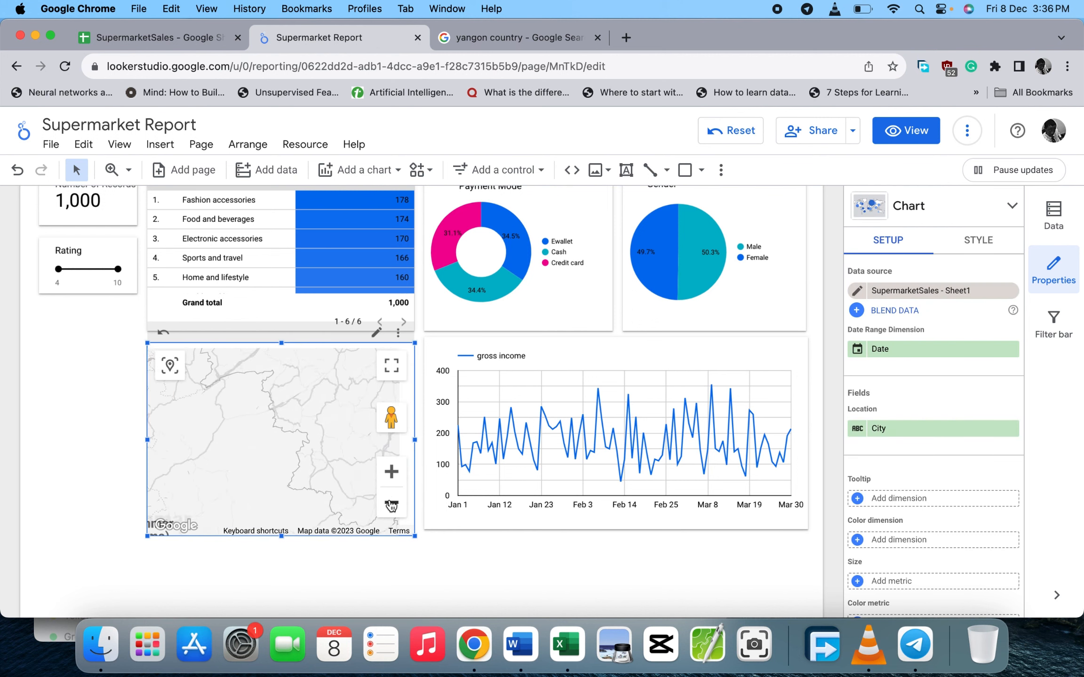
left_click(391, 505)
left_click(390, 506)
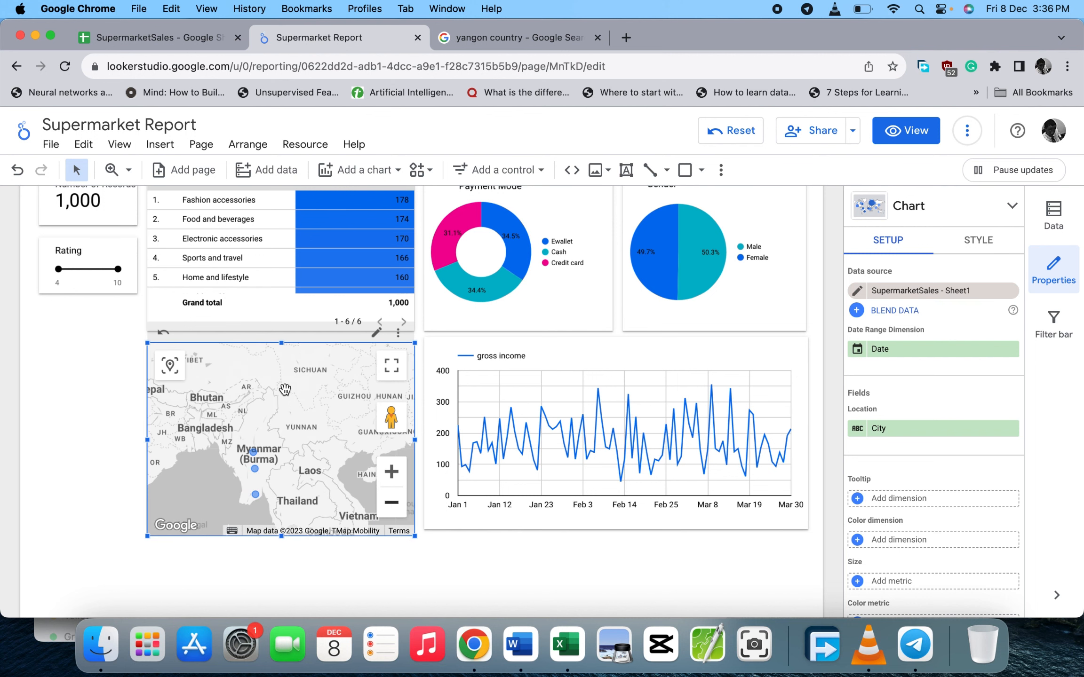
scroll(384, 333, "up", 3)
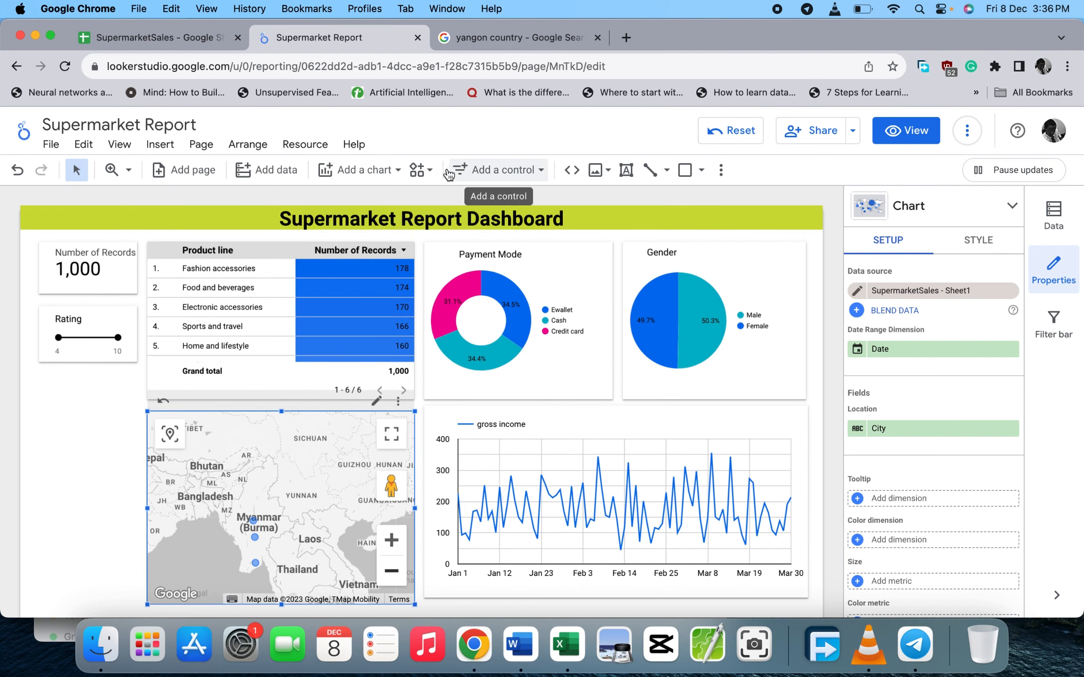
- Place a Treemap of Record Count by City below the map, then drag it over the line chart
left_click(399, 173)
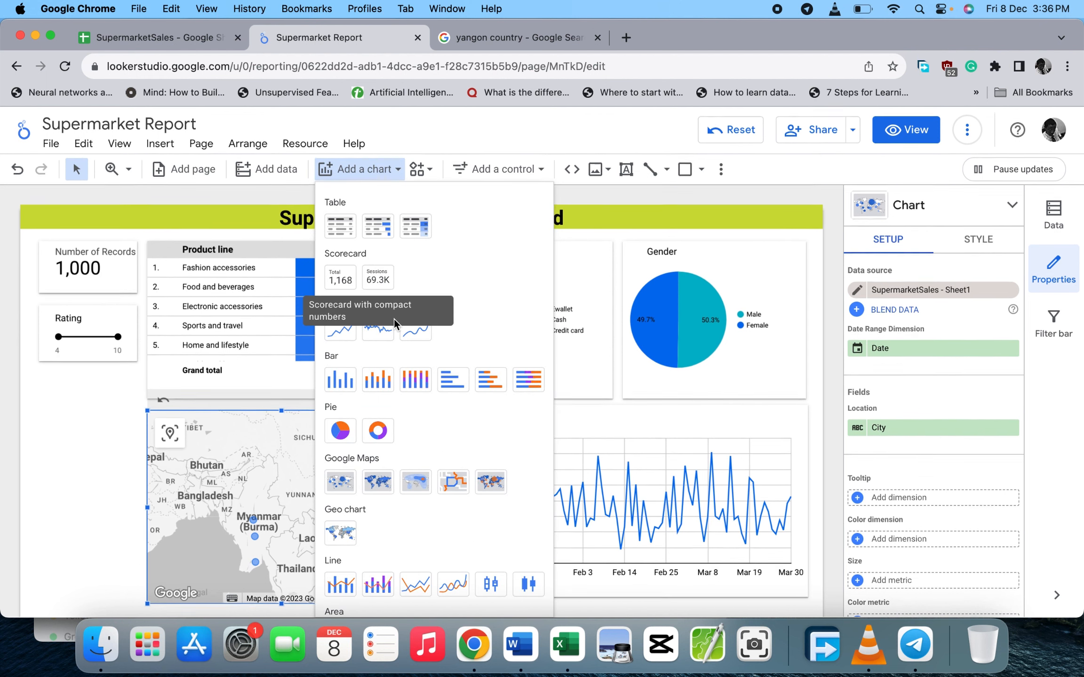
scroll(388, 371, "down", 2)
scroll(389, 372, "down", 6)
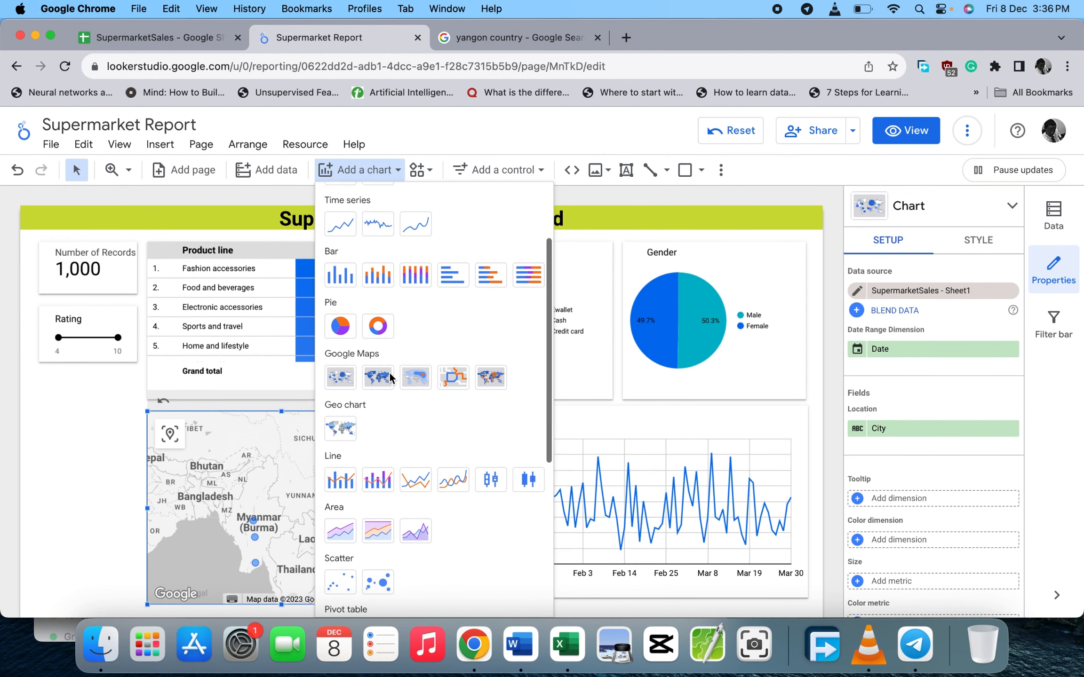
scroll(389, 372, "down", 1)
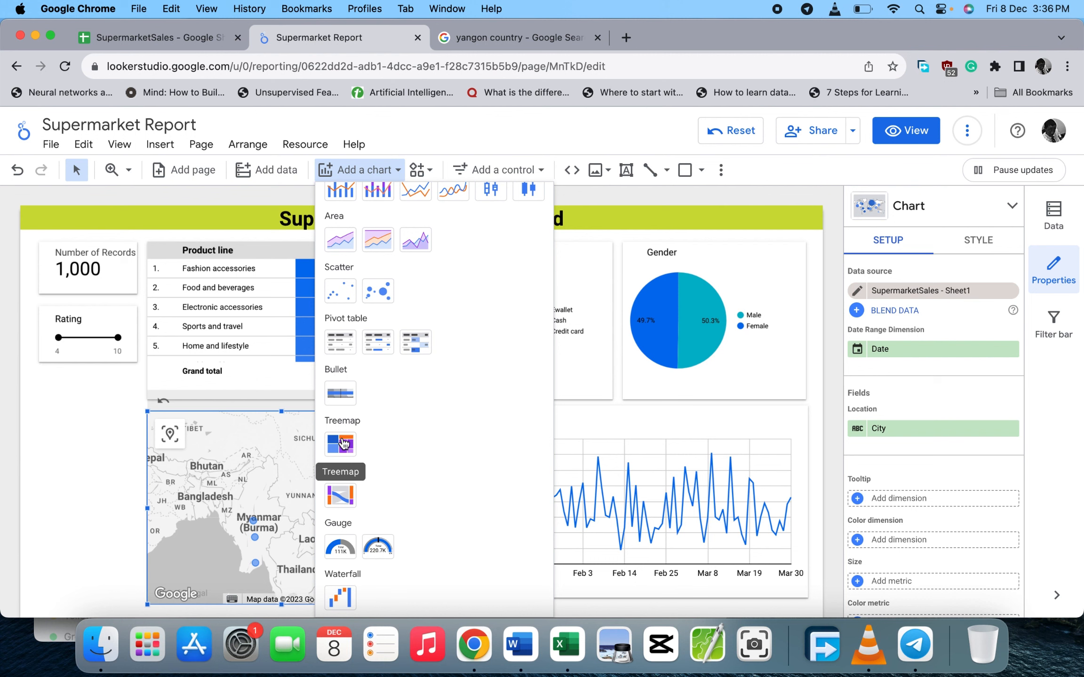
left_click(344, 443)
scroll(118, 492, "down", 4)
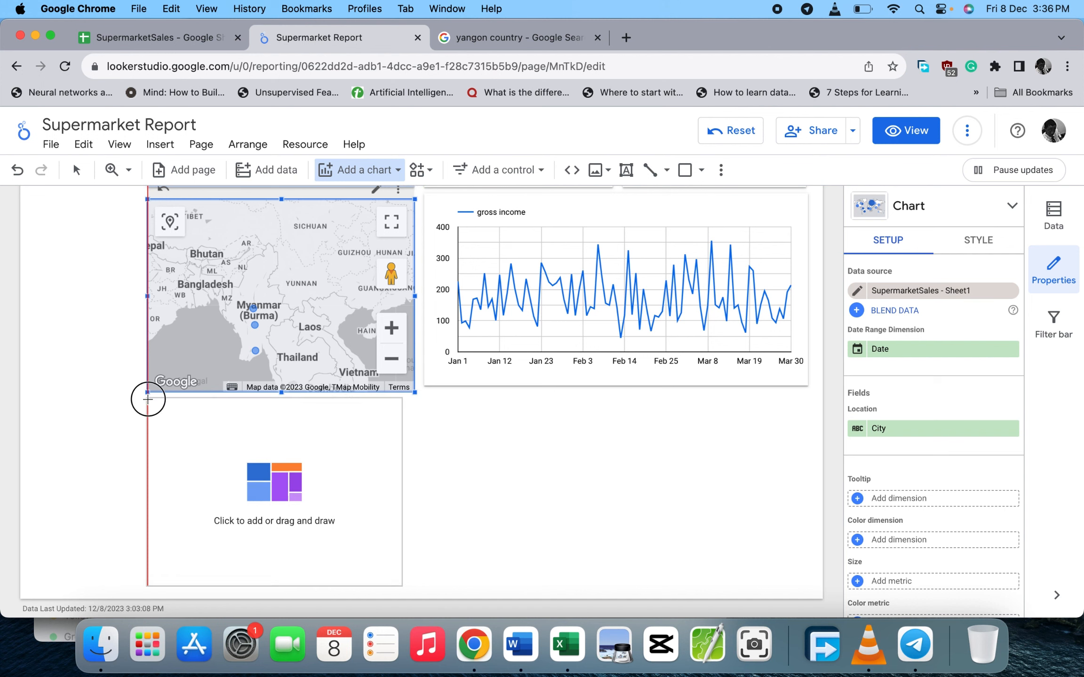
left_click(148, 399)
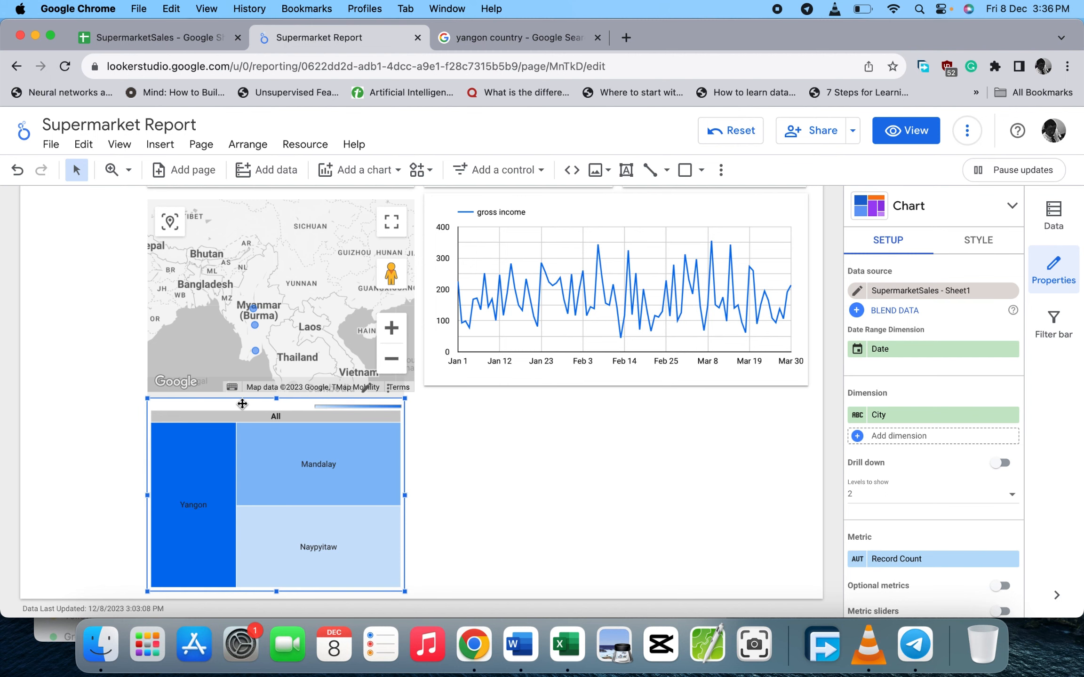
left_click_drag(245, 410, 623, 198)
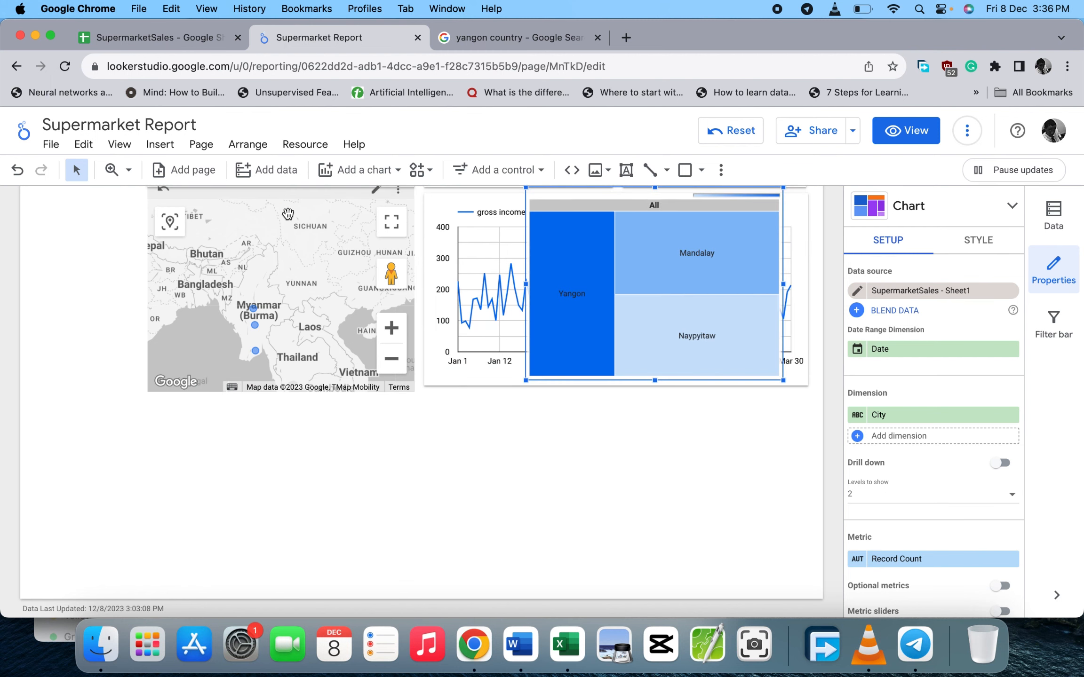
- Pan around the city bubble map, then select it and delete it
left_click_drag(288, 214, 290, 380)
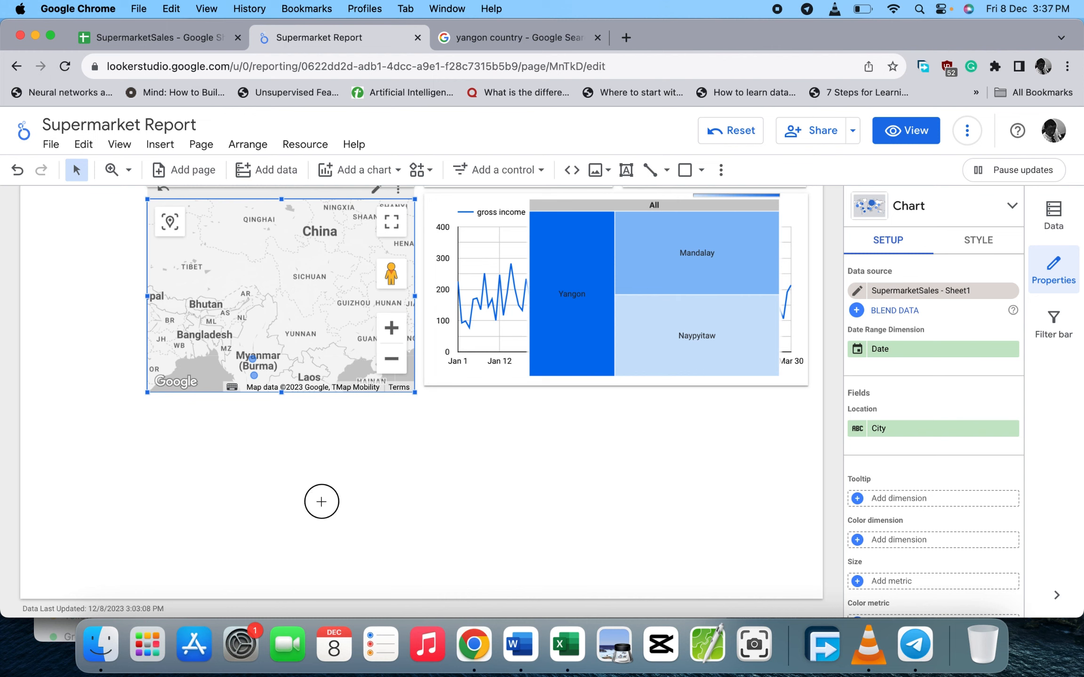
left_click(321, 501)
left_click_drag(285, 280, 256, 491)
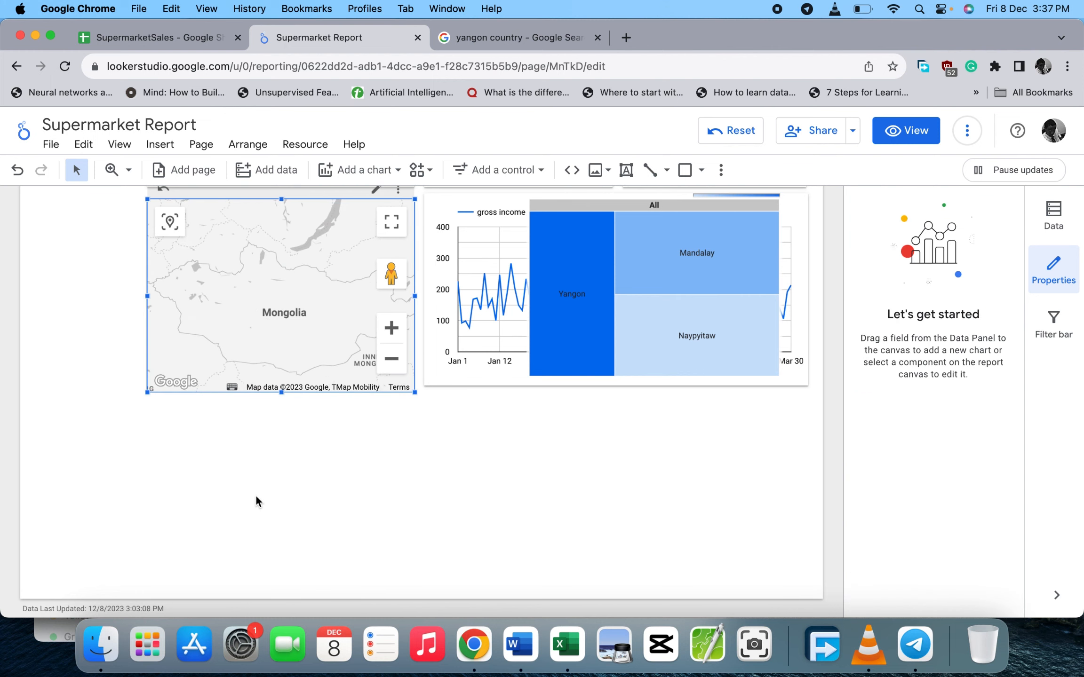
scroll(256, 489, "up", 2)
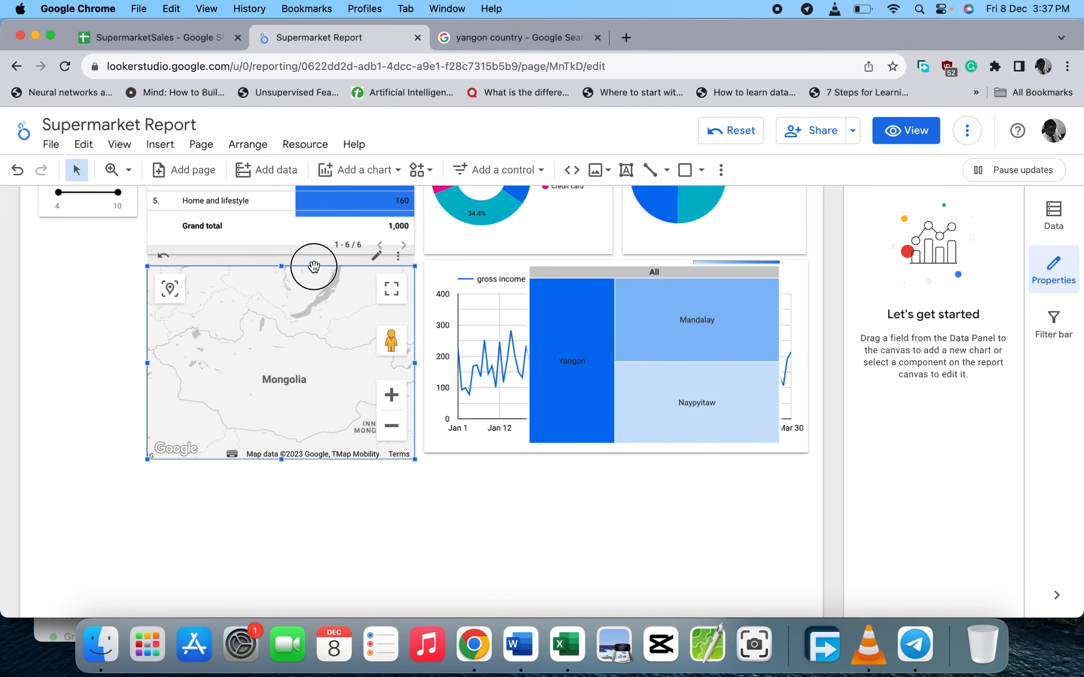
left_click_drag(314, 266, 217, 520)
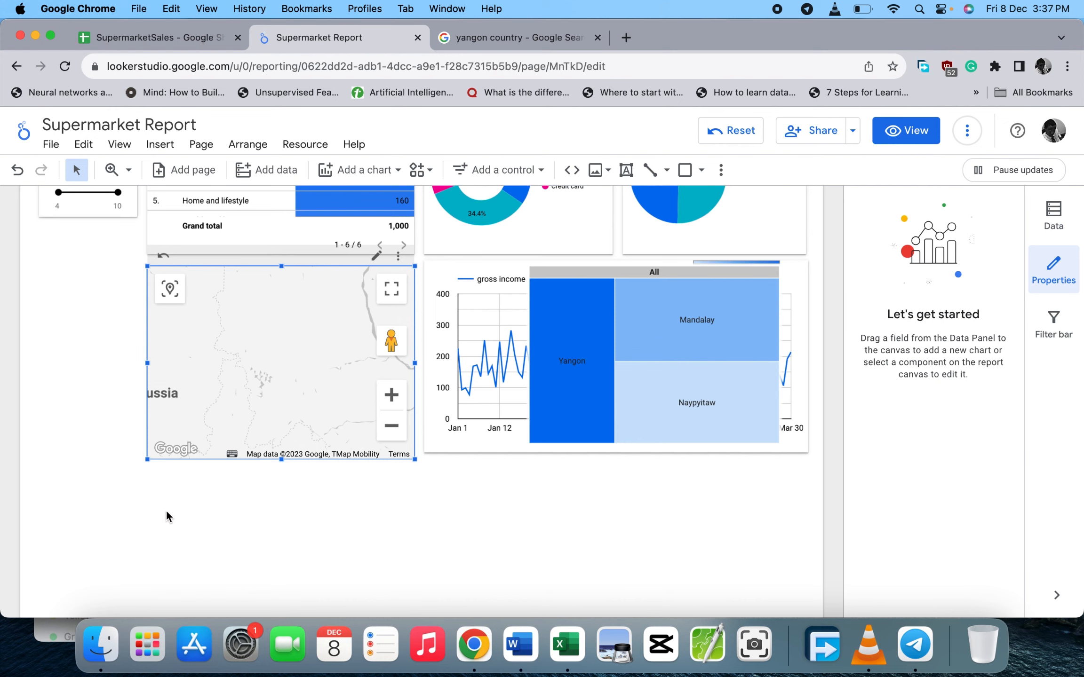
left_click(384, 511)
left_click(388, 443)
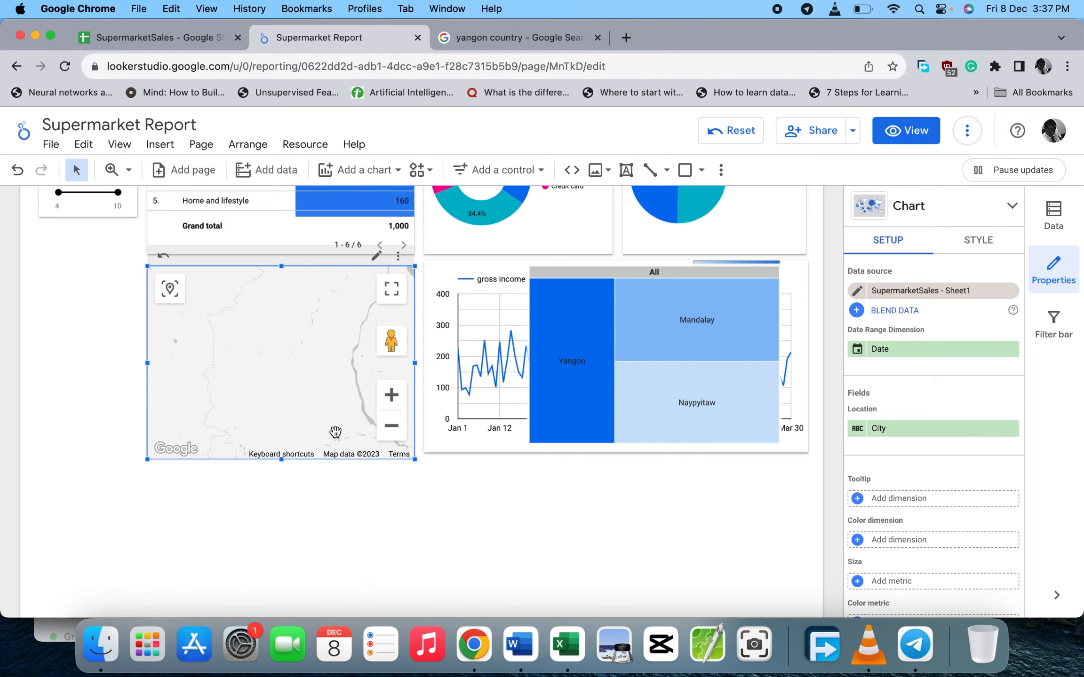
key("Delete")
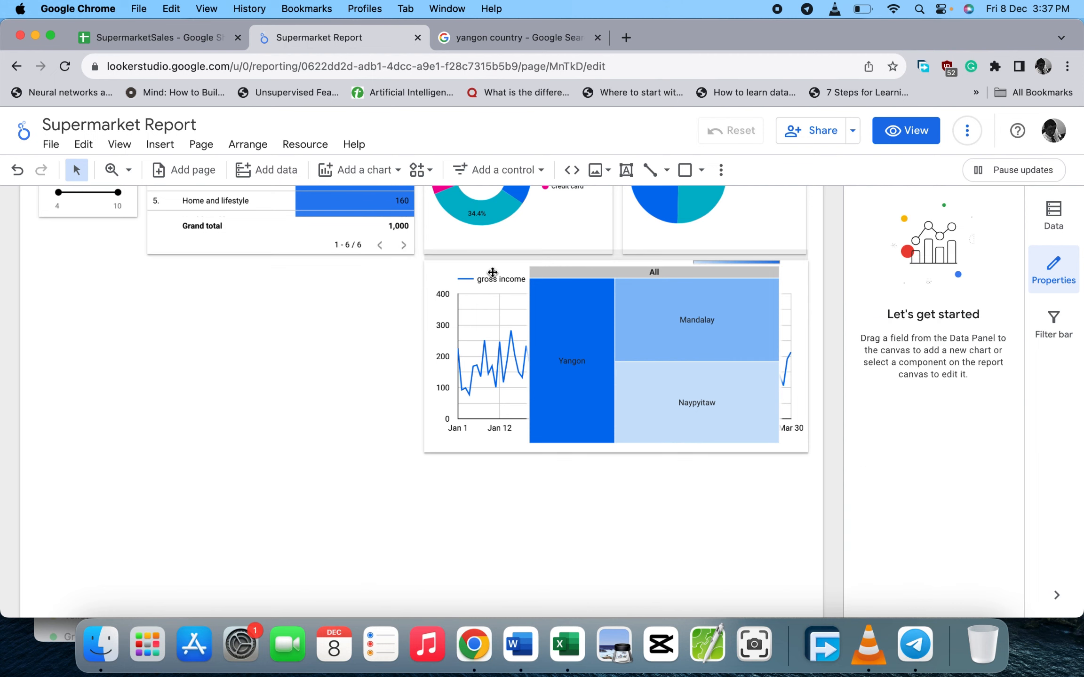
- Drag the treemap into the empty space below the product table
left_click(571, 277)
left_click_drag(577, 269, 207, 275)
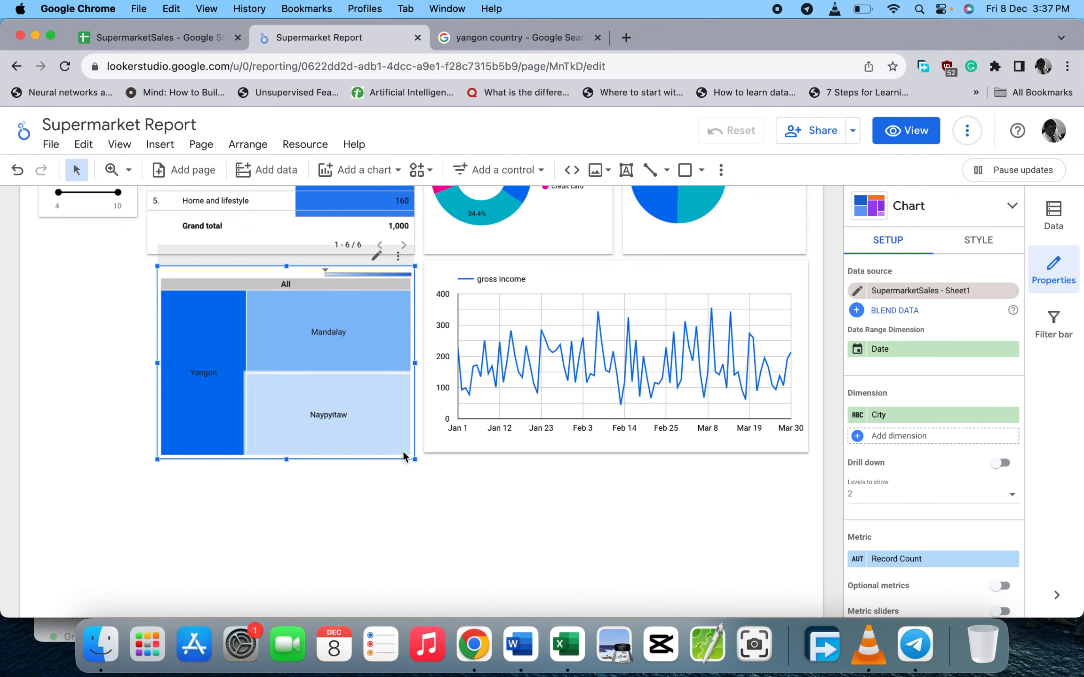
scroll(955, 468, "down", 5)
scroll(955, 470, "down", 2)
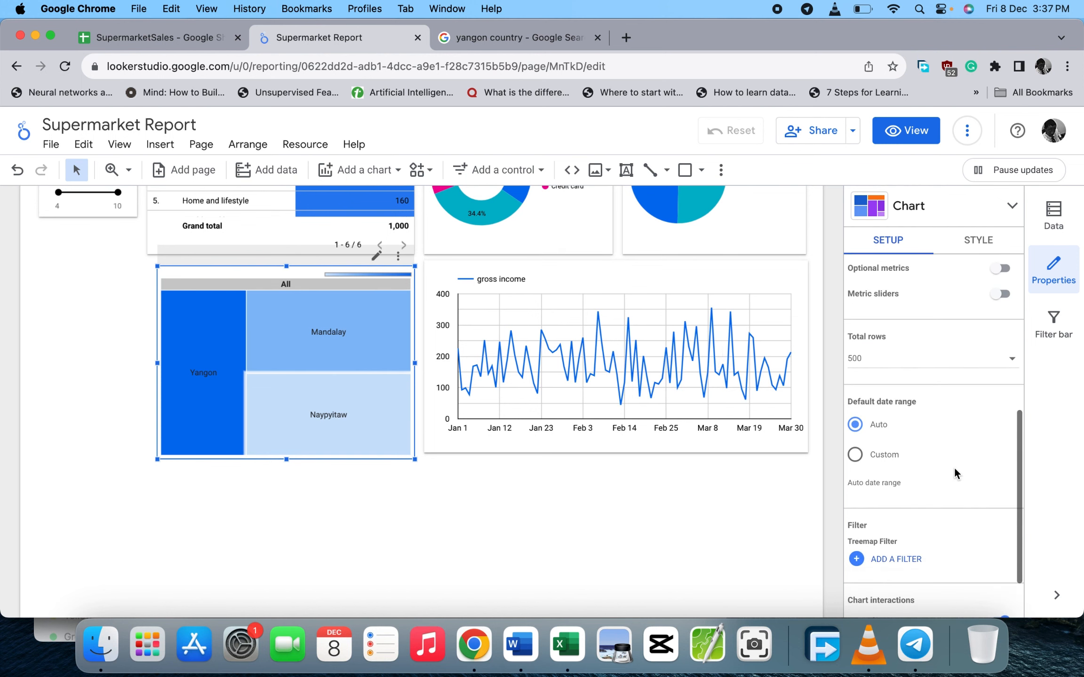
scroll(954, 470, "up", 6)
scroll(954, 471, "down", 3)
scroll(955, 472, "down", 1)
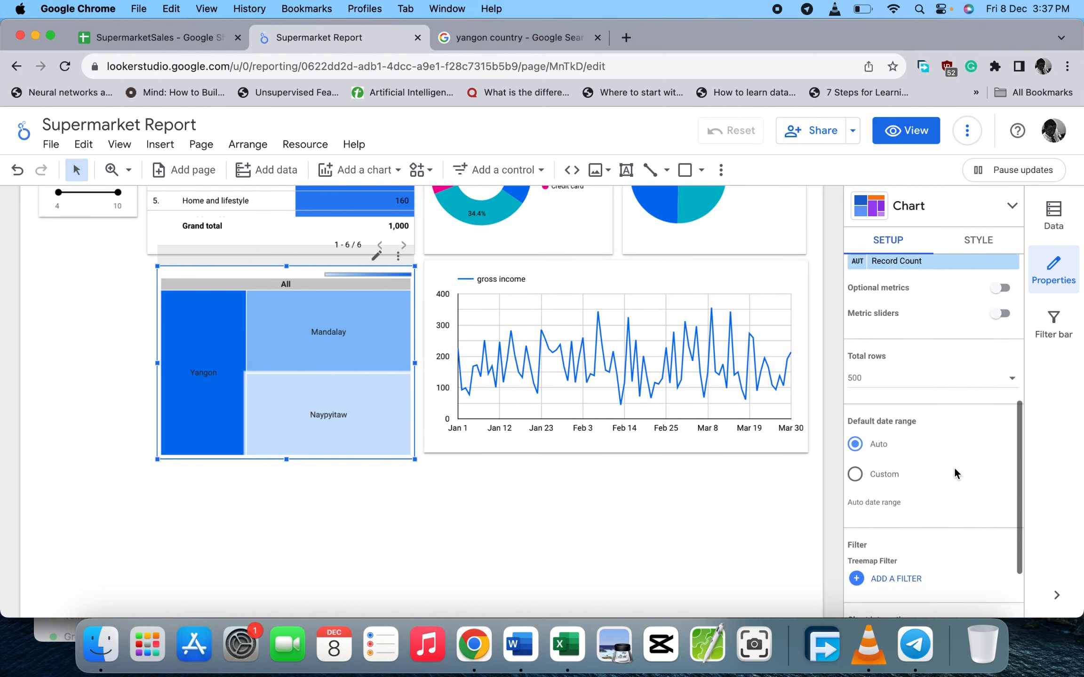
scroll(950, 466, "up", 5)
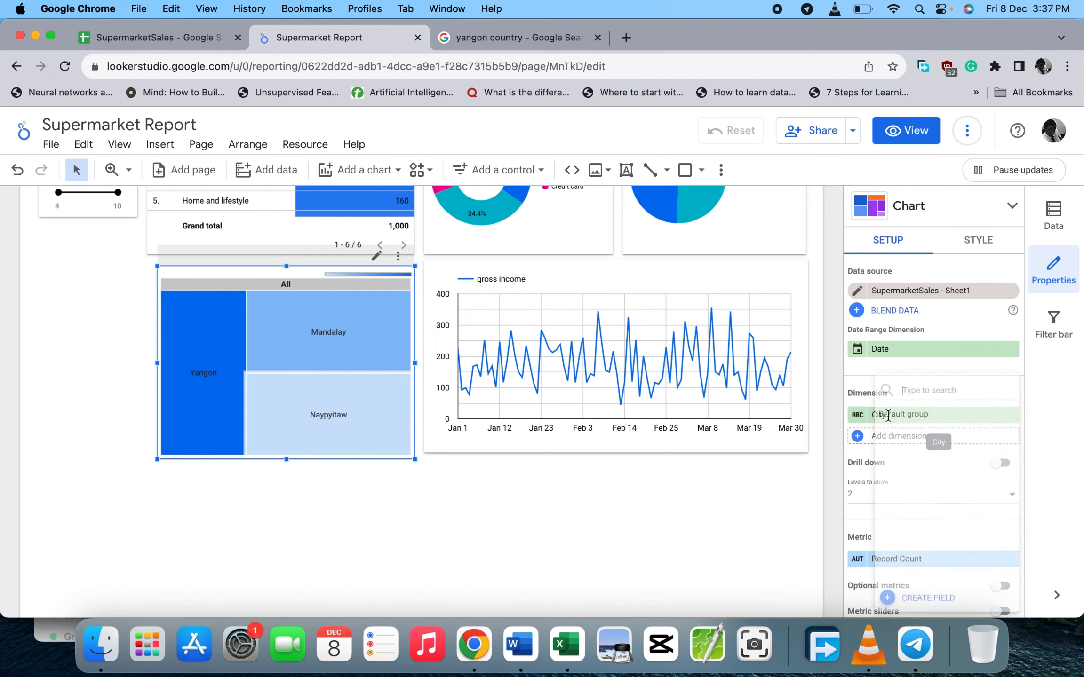
- Change the treemap's dimension from City to Branch, showing blocks A, B and C
left_click(889, 417)
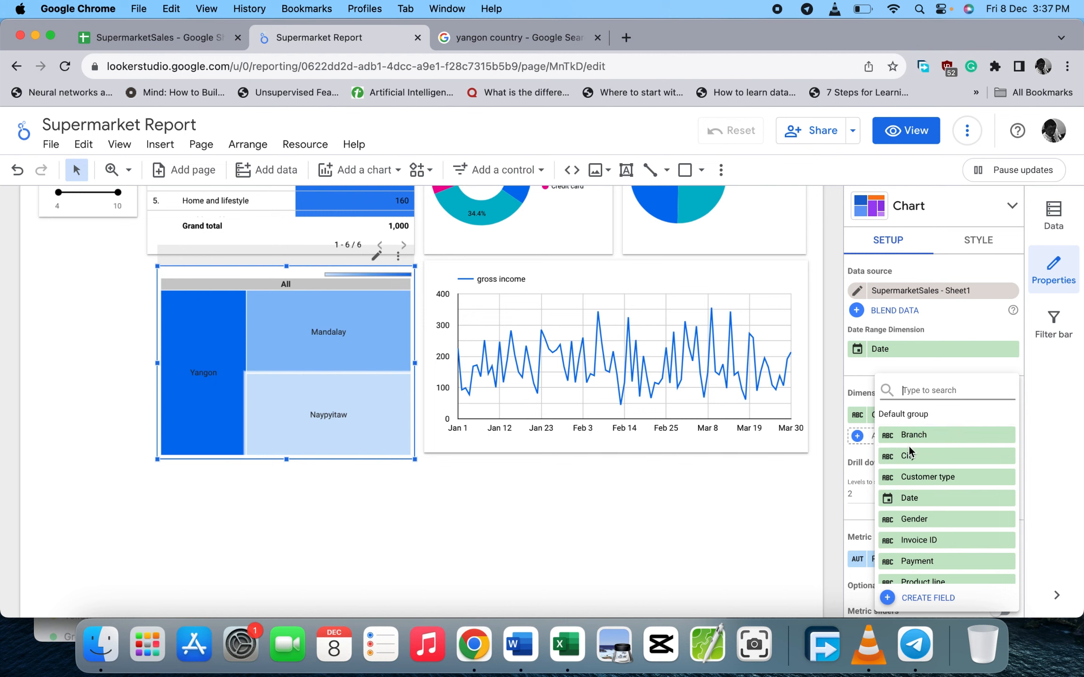
left_click(909, 436)
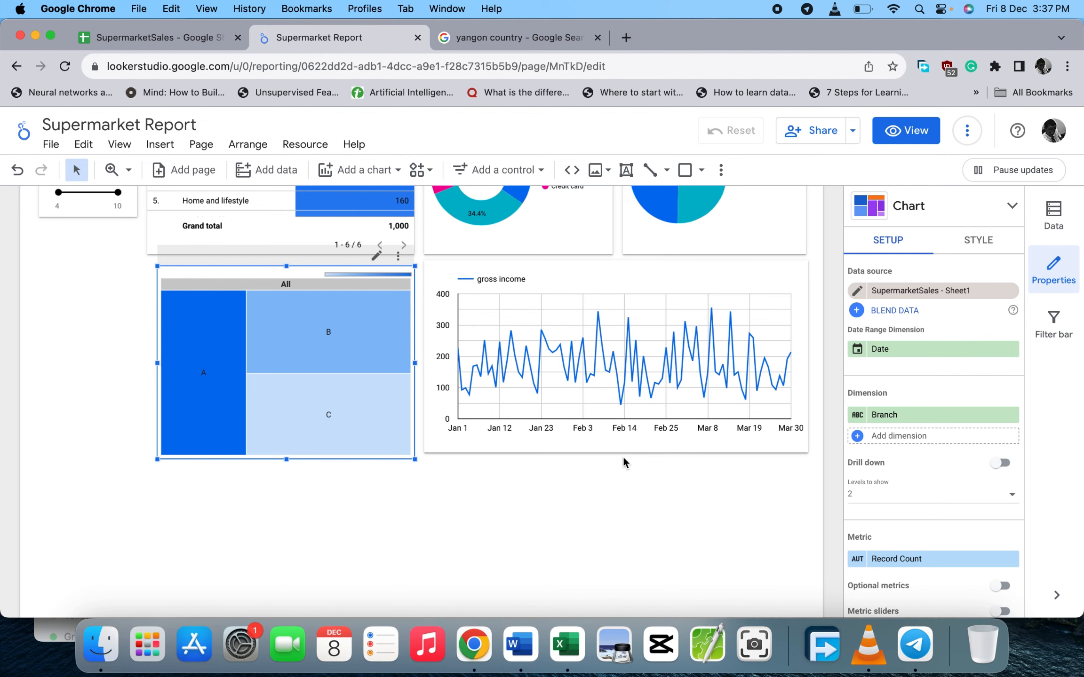
scroll(931, 537, "down", 10)
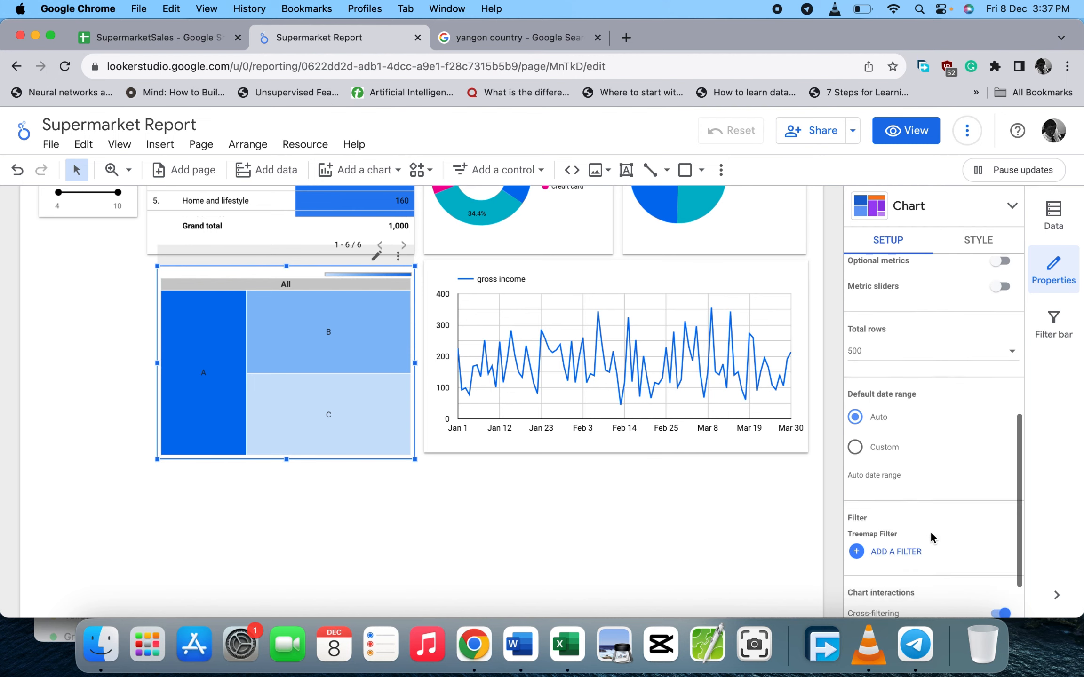
scroll(930, 536, "up", 7)
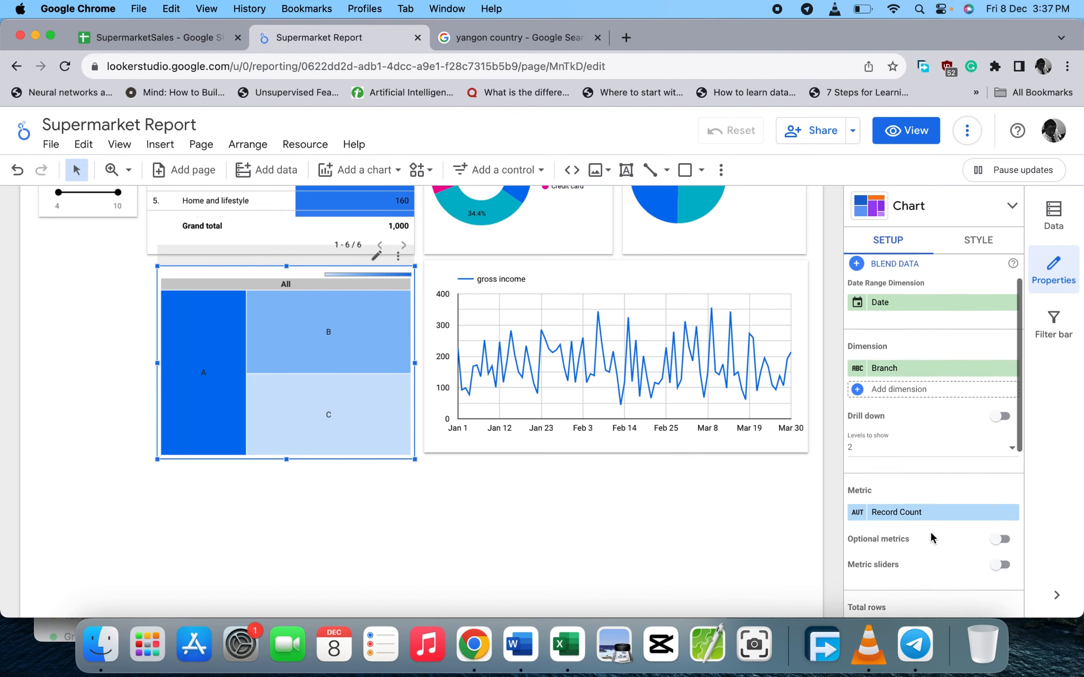
scroll(929, 531, "up", 1)
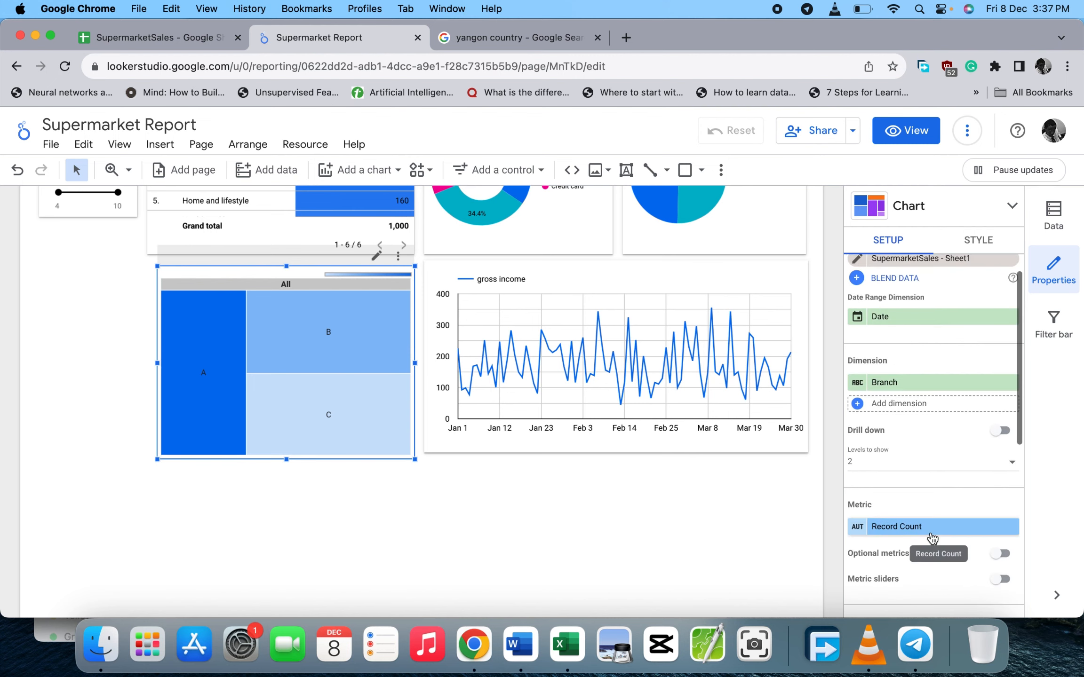
- Turn on Add Border Shadow for the Branch treemap
left_click(960, 228)
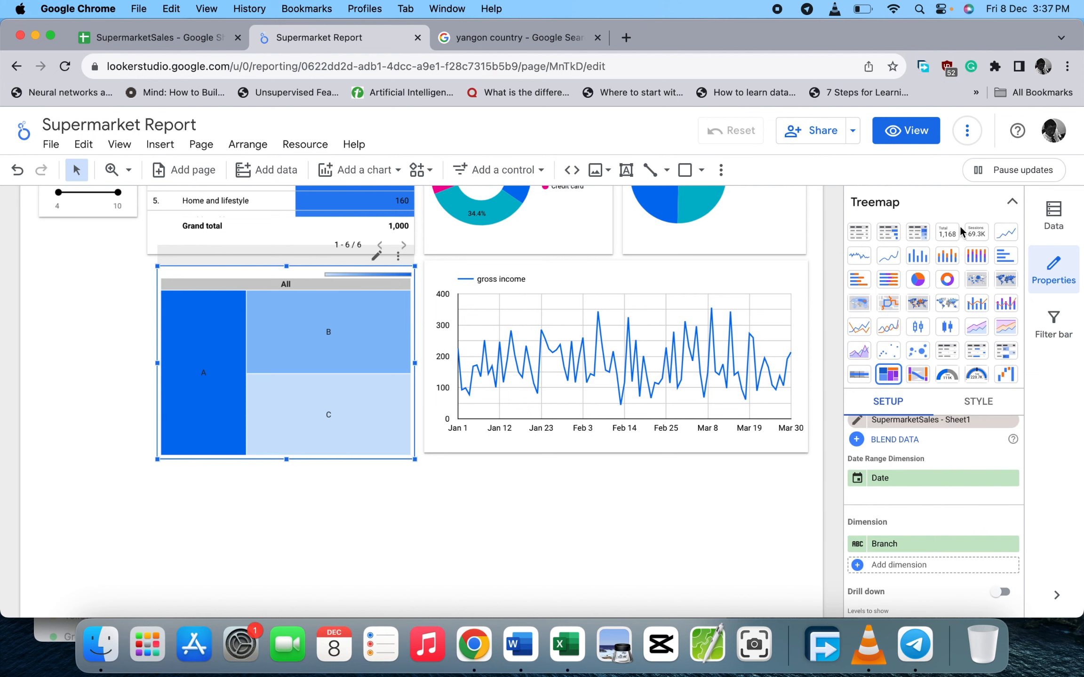
left_click(1012, 201)
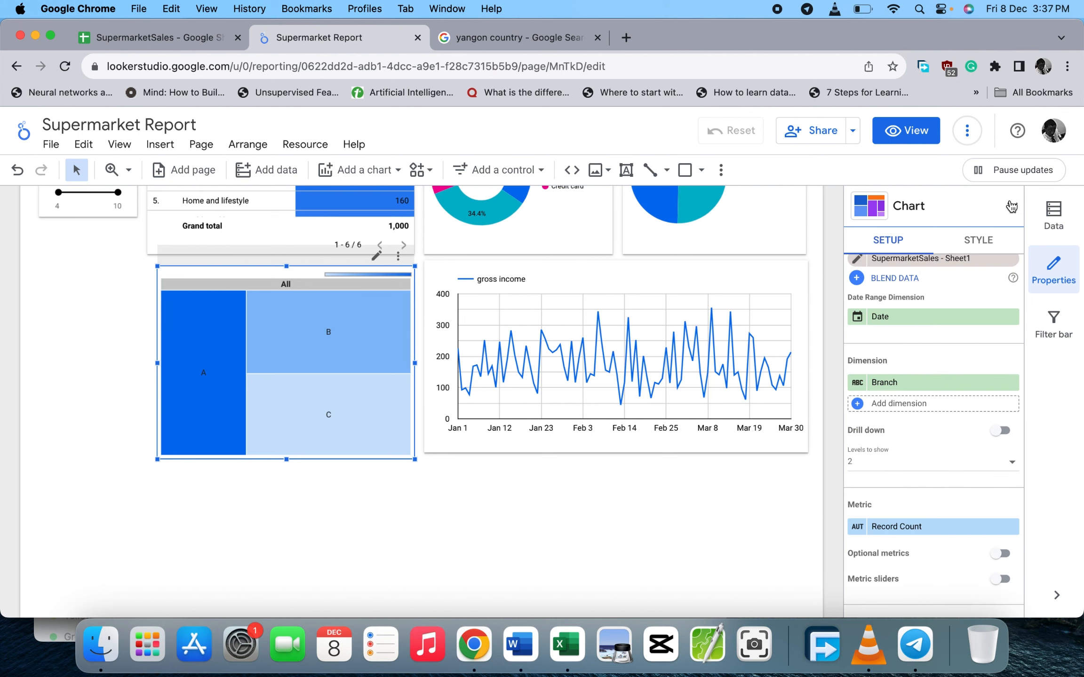
left_click(975, 251)
scroll(935, 348, "up", 1)
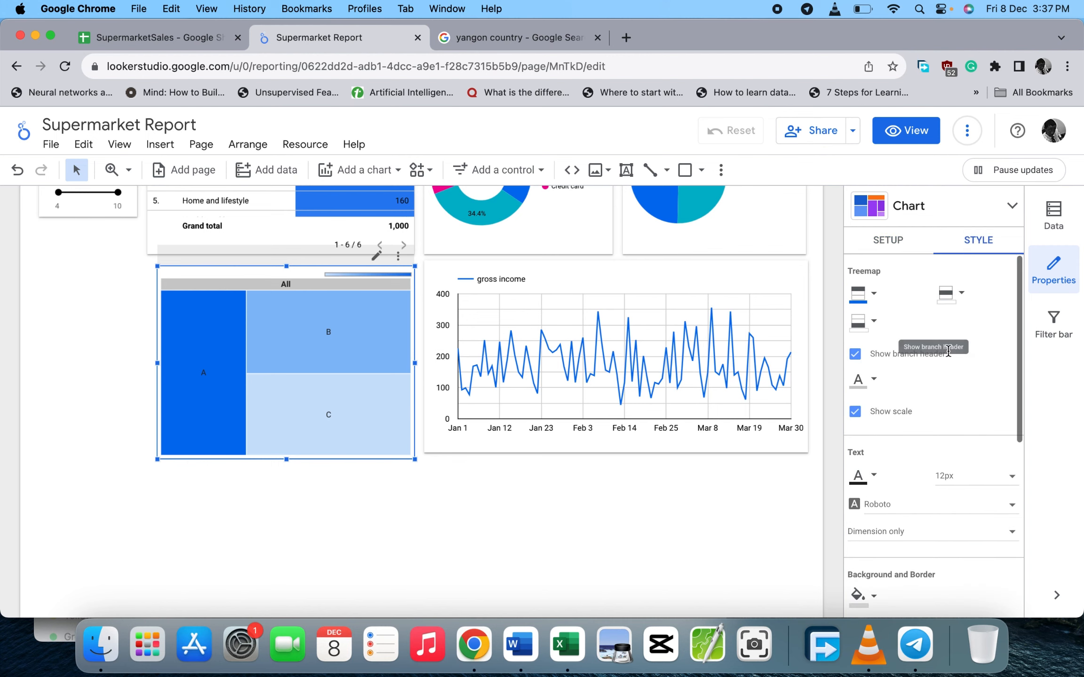
scroll(947, 350, "down", 7)
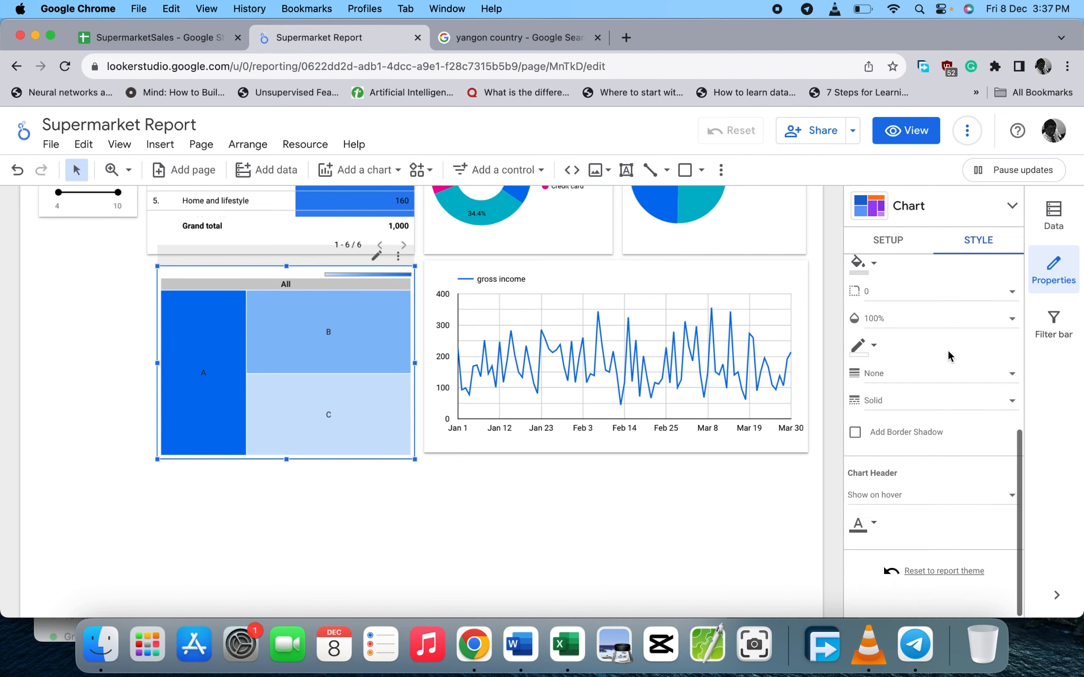
left_click(855, 435)
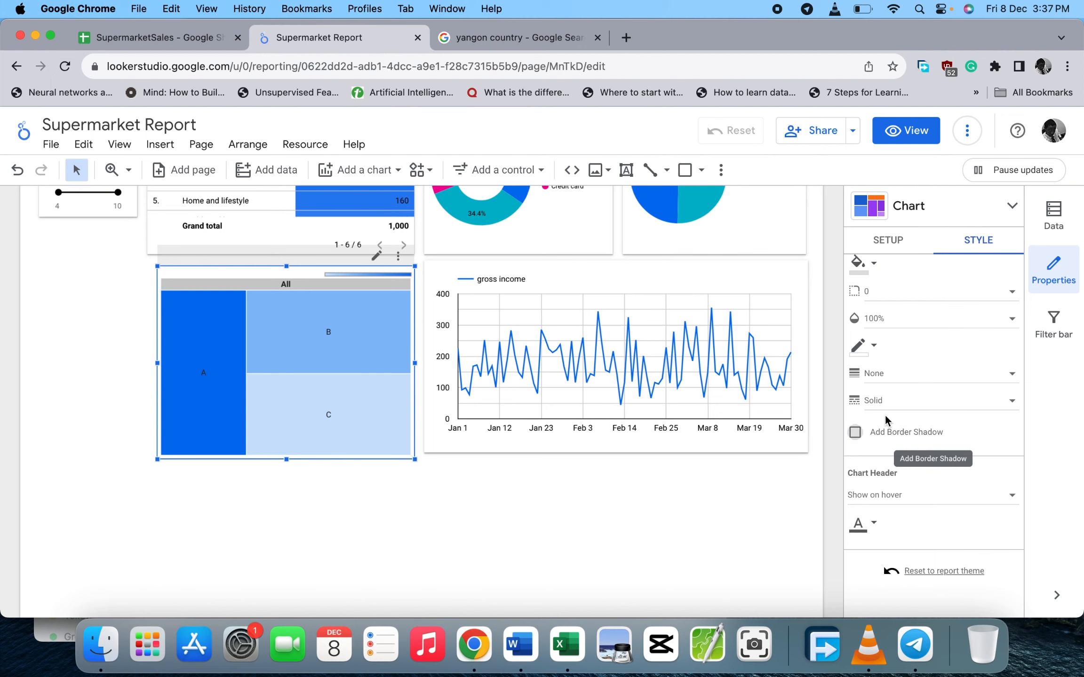
scroll(886, 420, "up", 4)
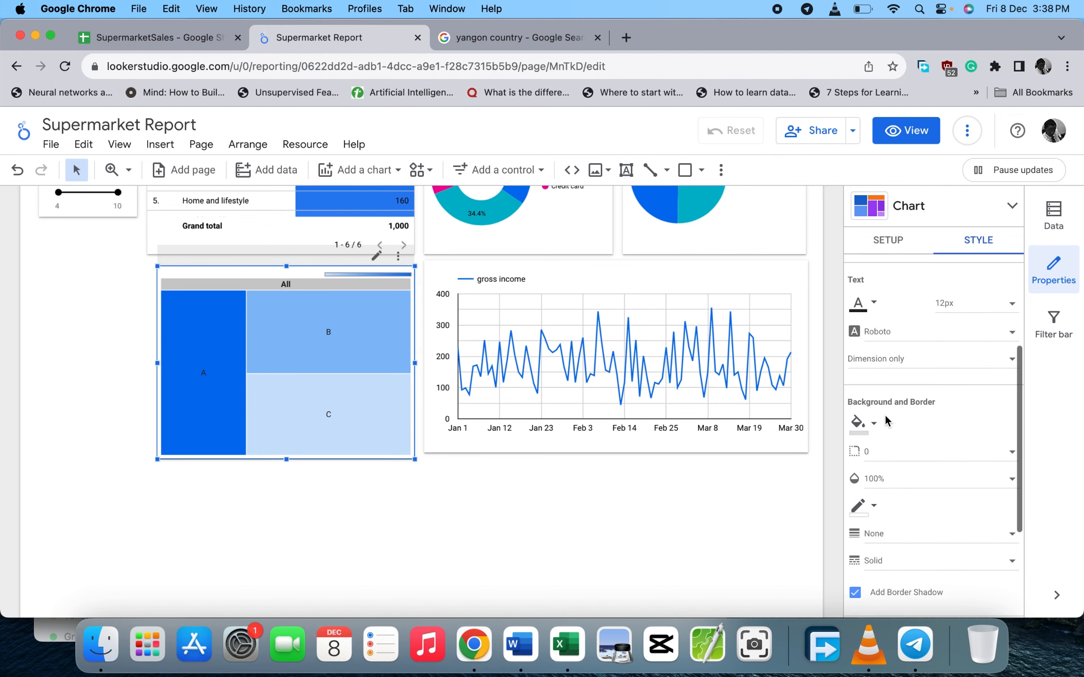
scroll(885, 420, "down", 4)
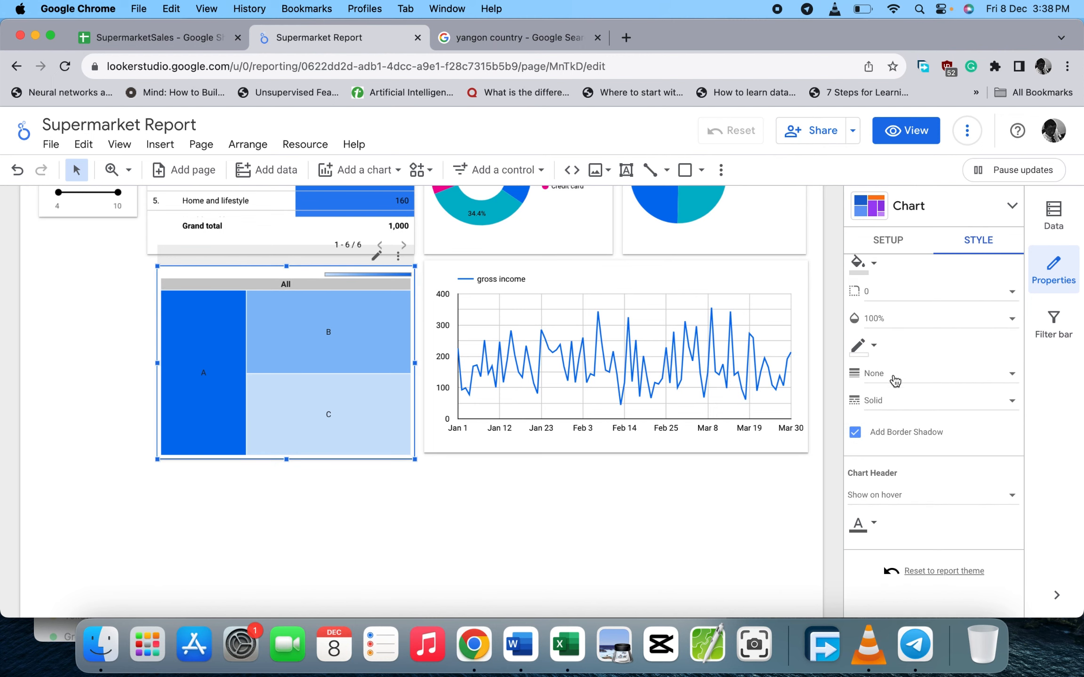
scroll(896, 379, "up", 5)
scroll(897, 375, "up", 3)
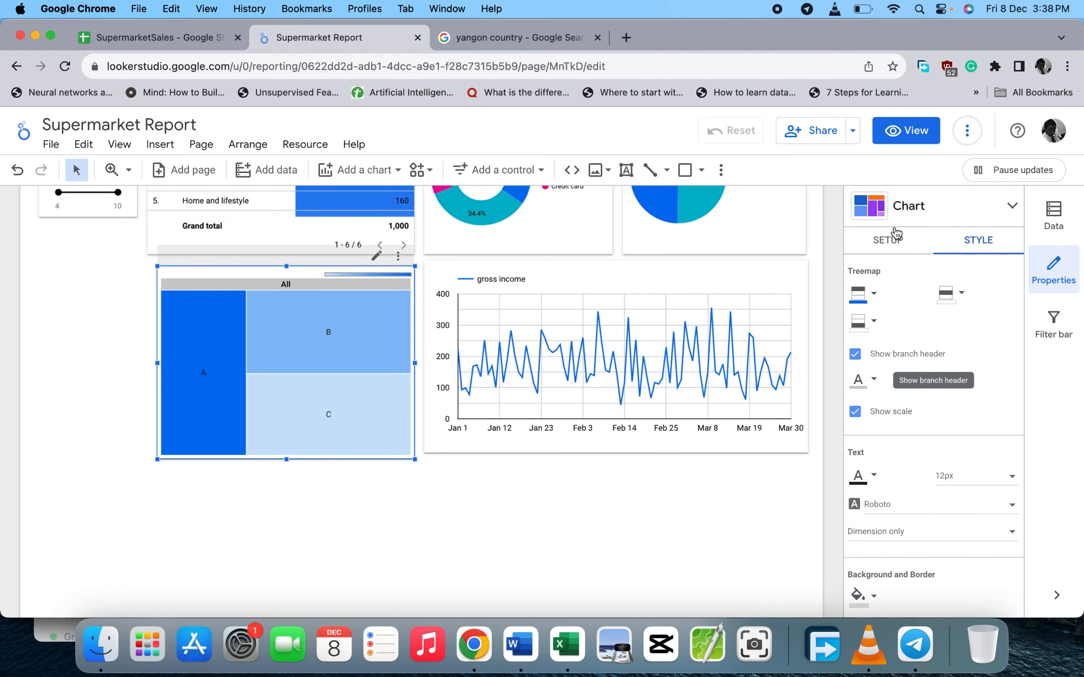
- Switch to the treemap's SETUP settings and scroll through its options
left_click(887, 239)
scroll(907, 383, "down", 1)
scroll(906, 384, "down", 5)
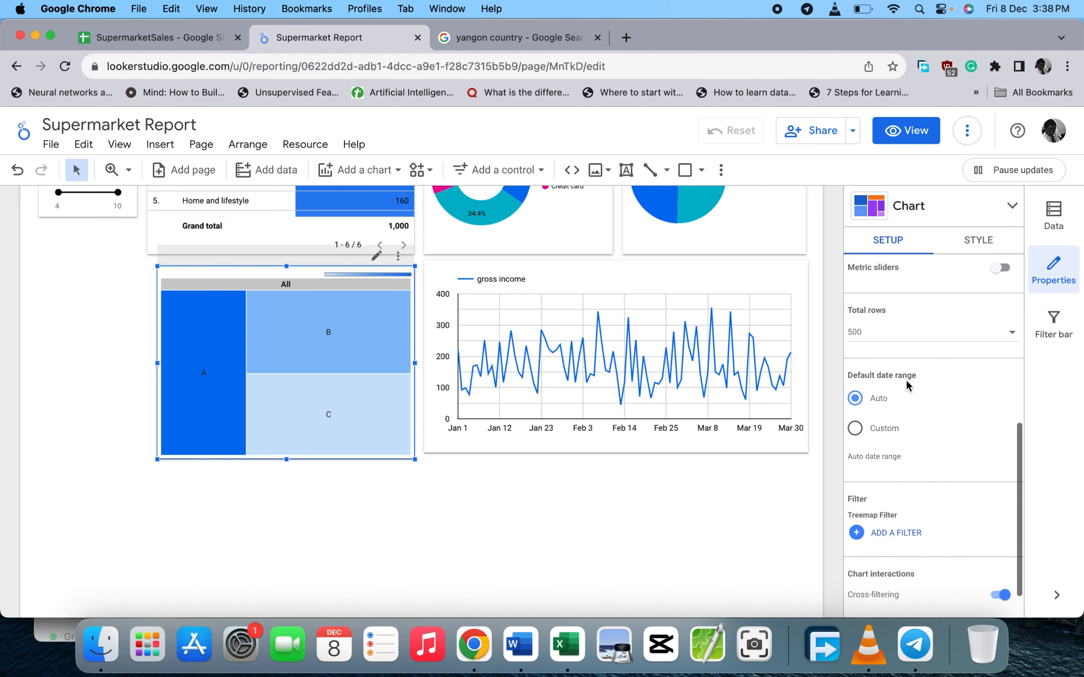
- Change the treemap's Levels to show from 2 to 3
scroll(906, 380, "down", 1)
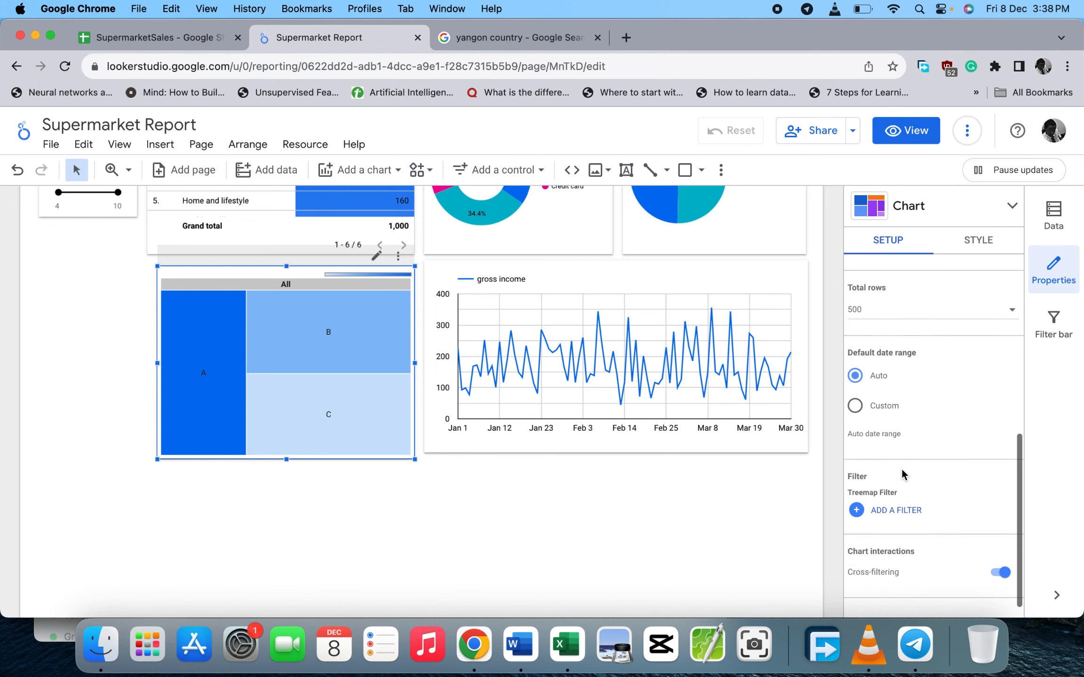
scroll(907, 500, "up", 1)
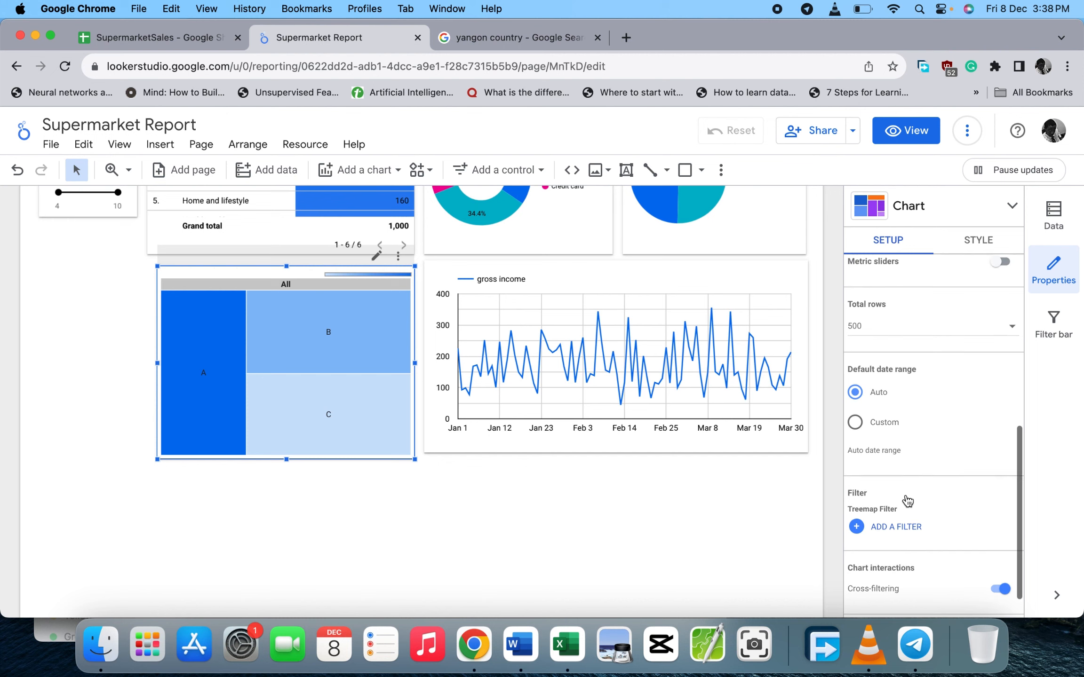
scroll(906, 501, "up", 2)
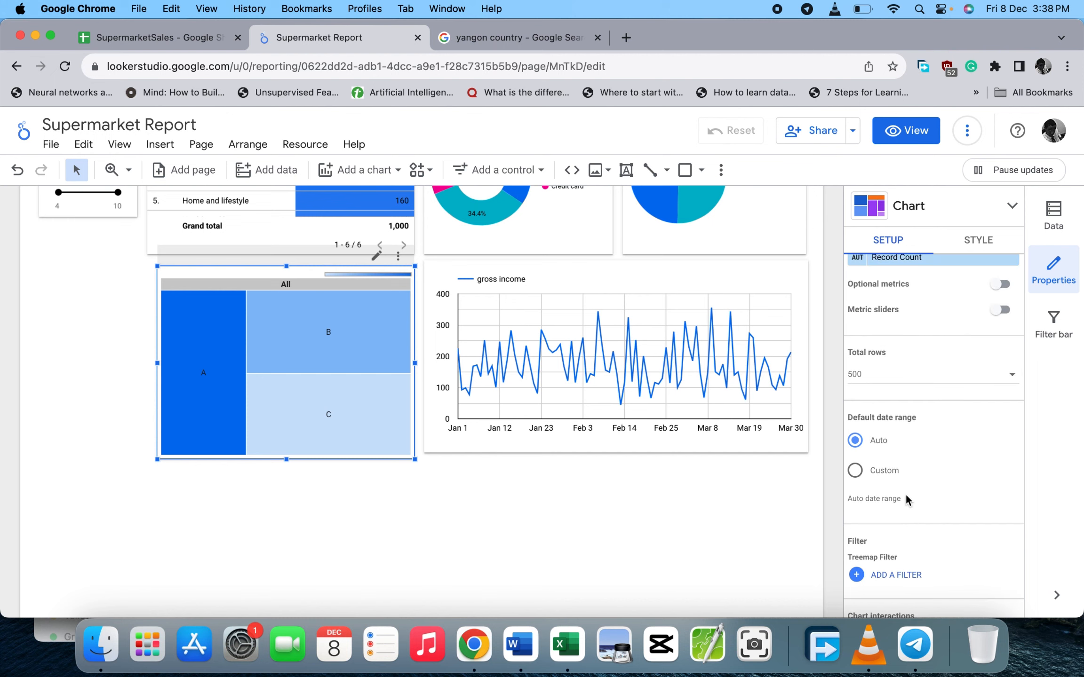
scroll(905, 495, "down", 4)
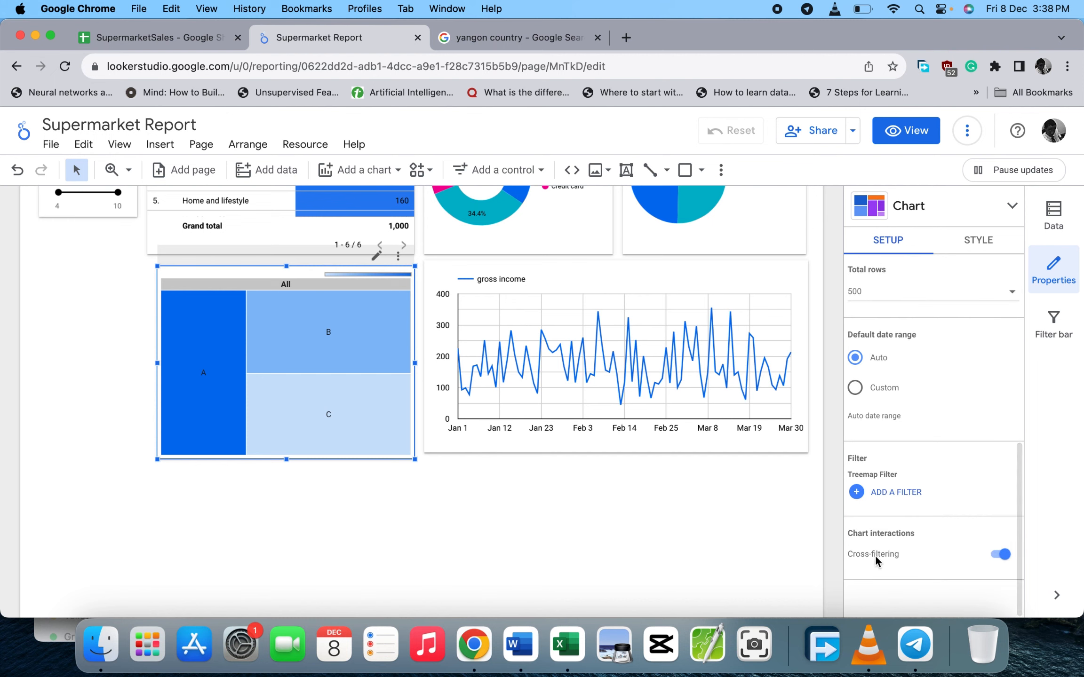
scroll(883, 401, "up", 10)
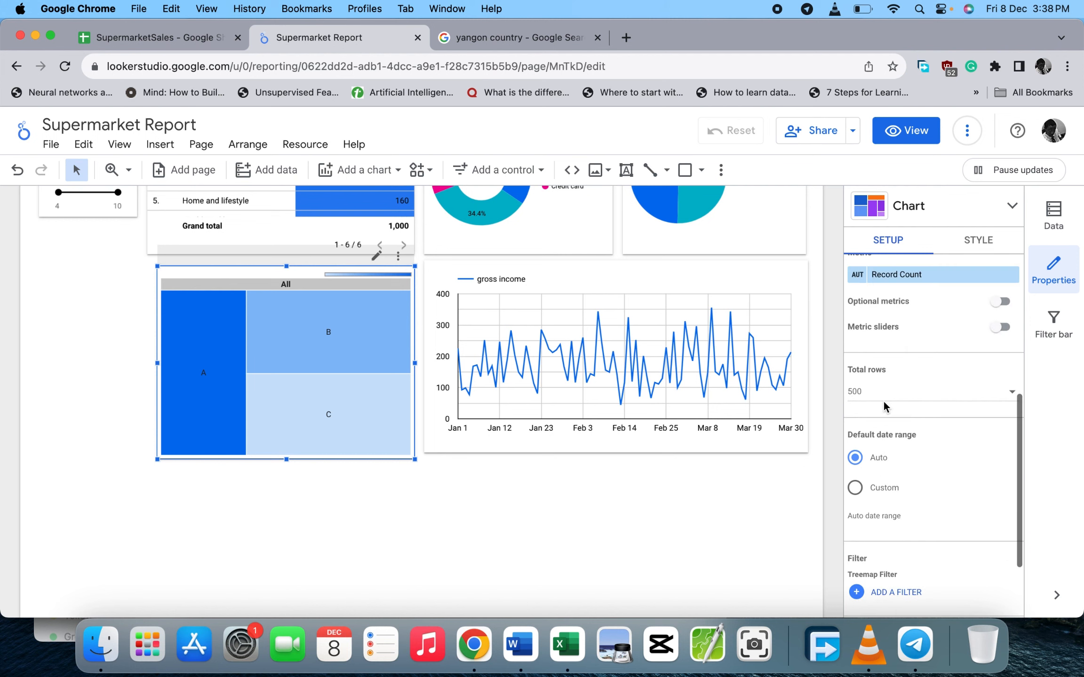
scroll(883, 401, "up", 6)
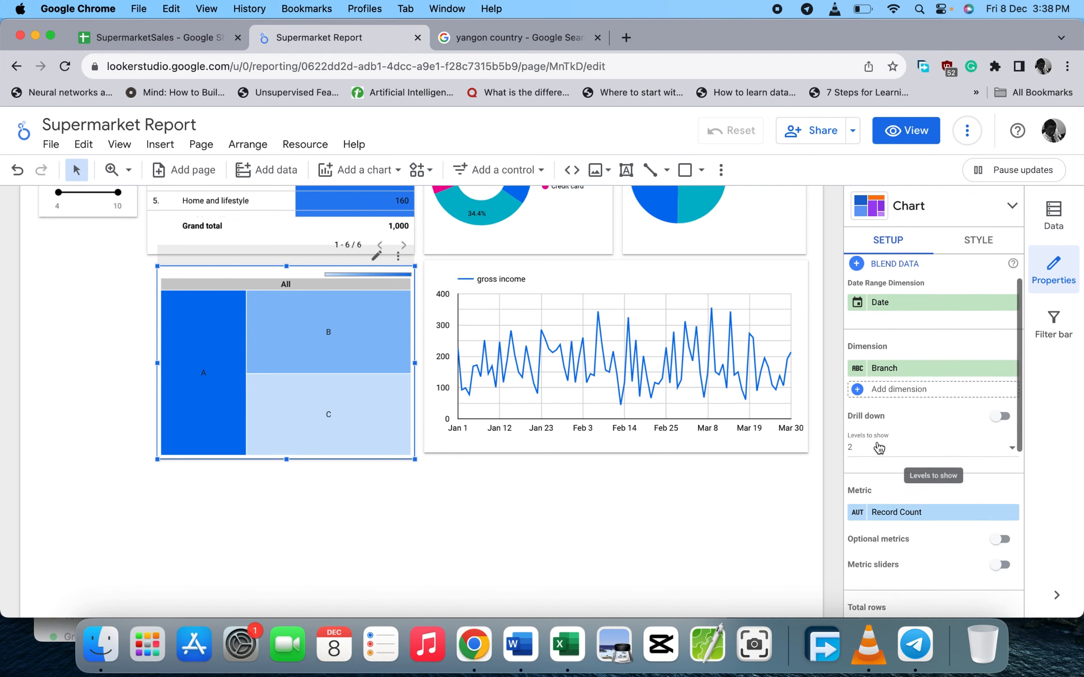
left_click(879, 484)
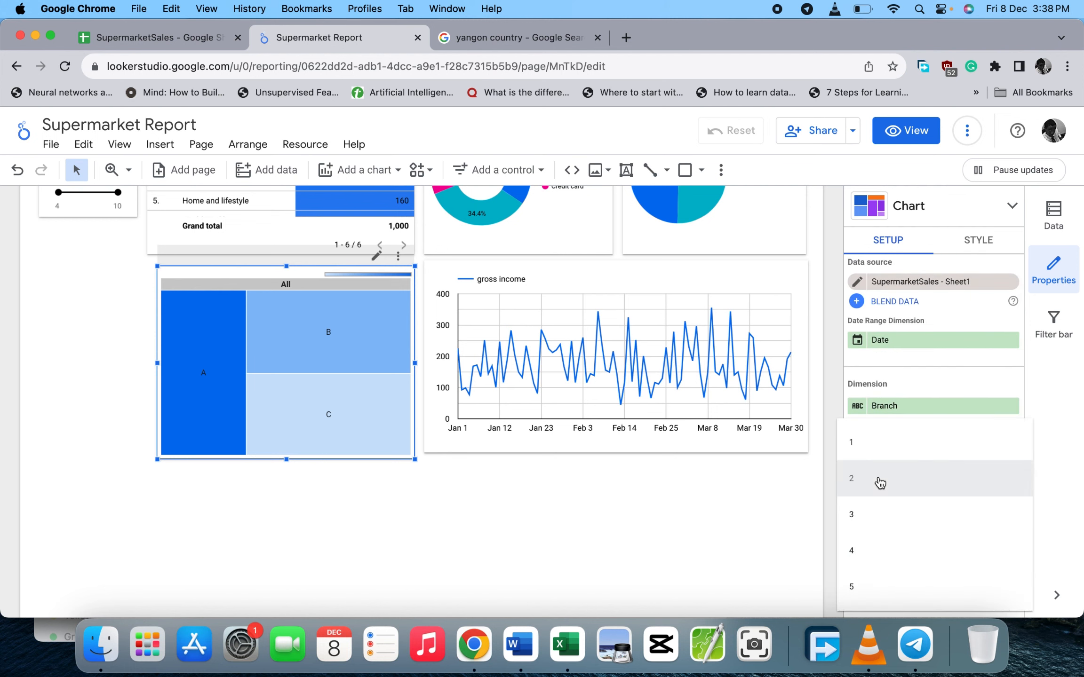
left_click(879, 483)
left_click(879, 481)
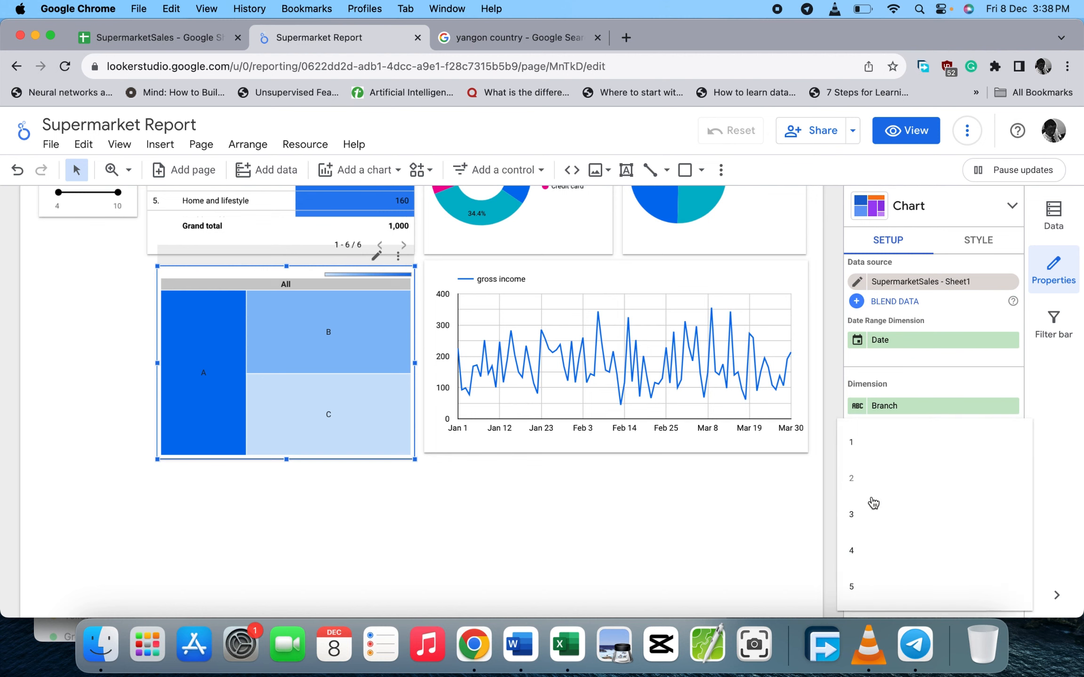
left_click(867, 517)
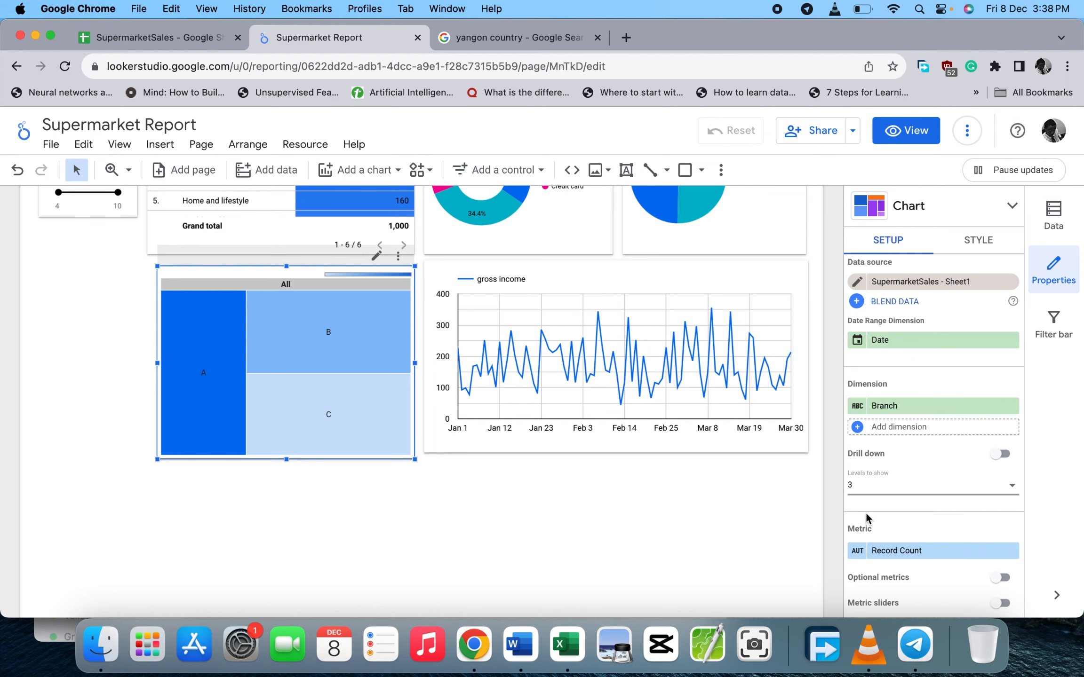
left_click(882, 481)
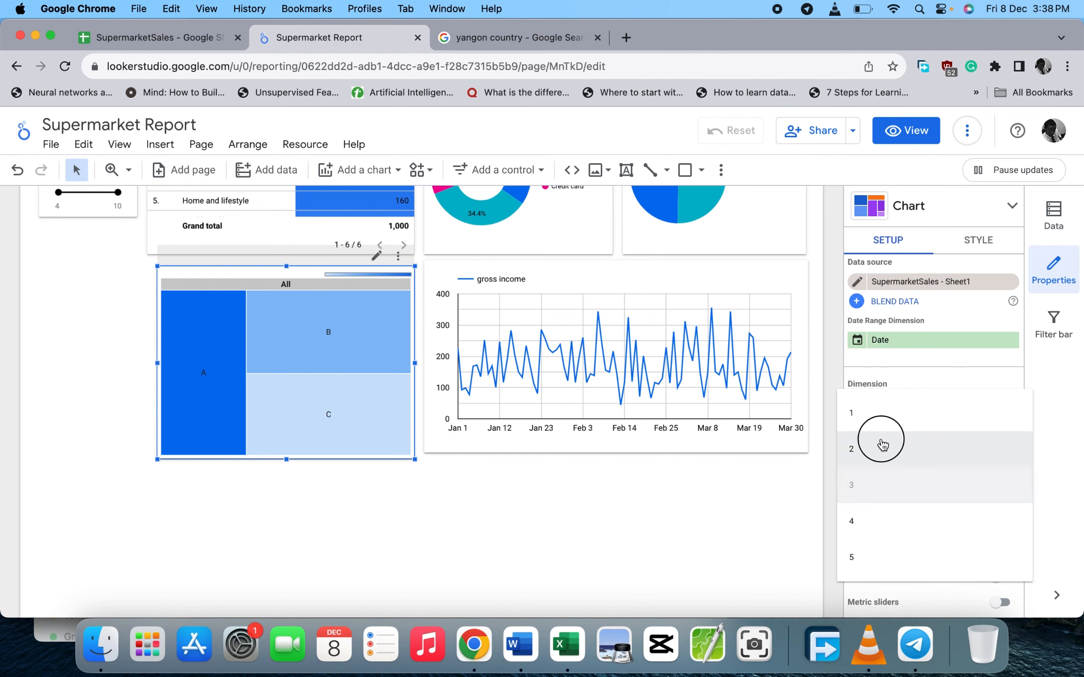
left_click(964, 235)
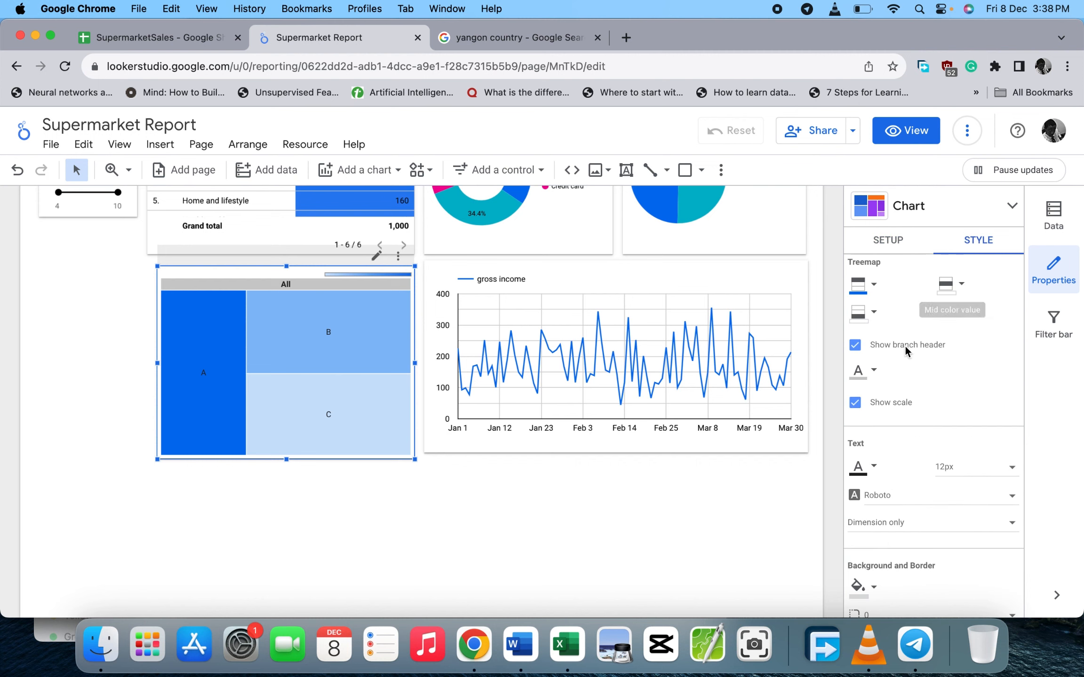
scroll(904, 345, "up", 1)
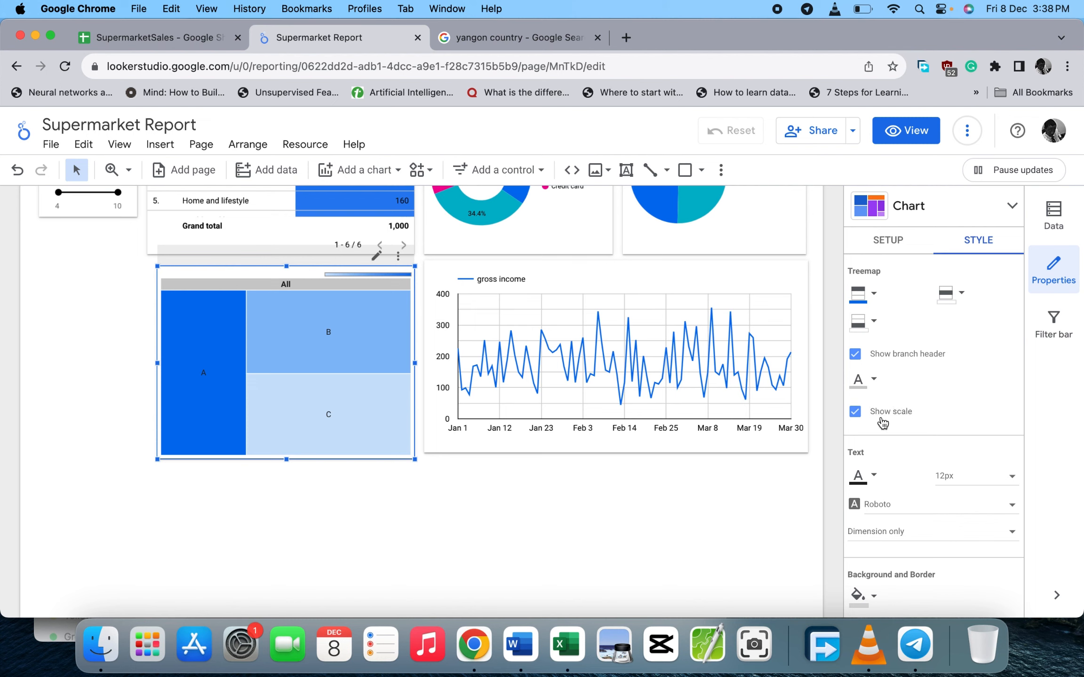
scroll(883, 422, "down", 4)
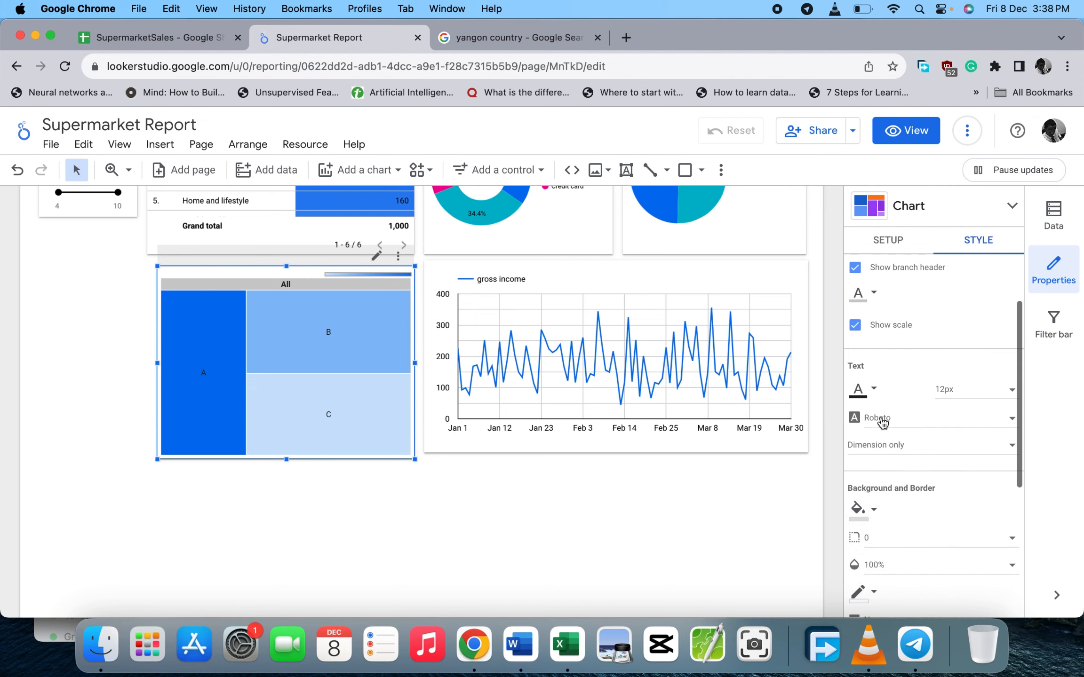
- Set treemap labels to Dimension and metric(value), reading A : 340, B : 332, C : 328
left_click(855, 326)
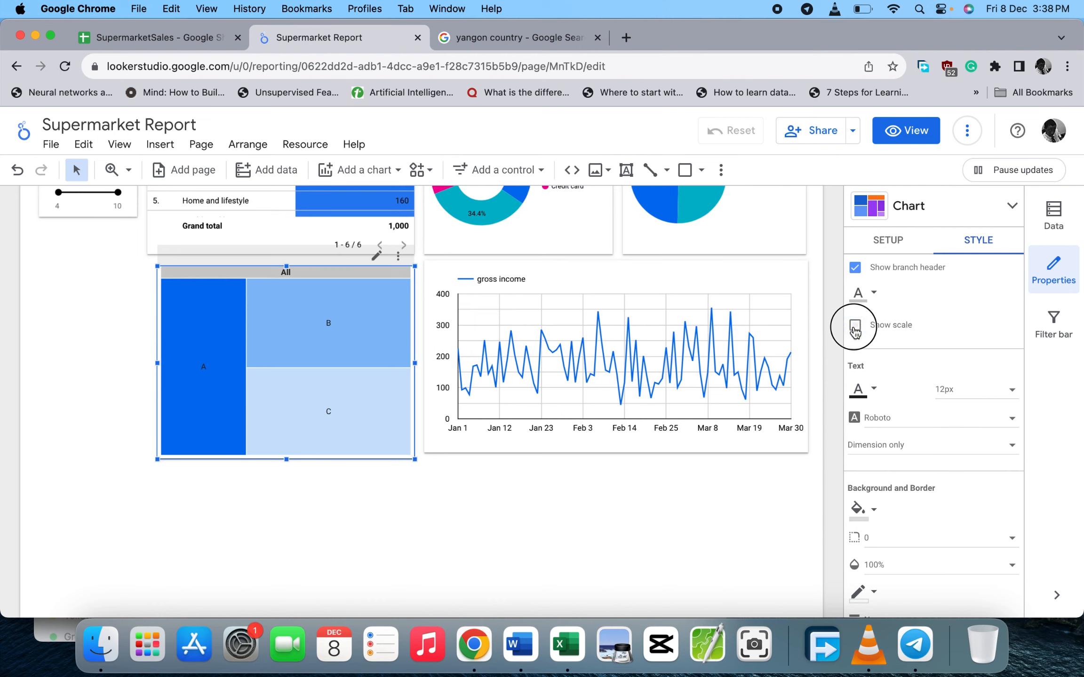
left_click(854, 325)
scroll(907, 413, "down", 3)
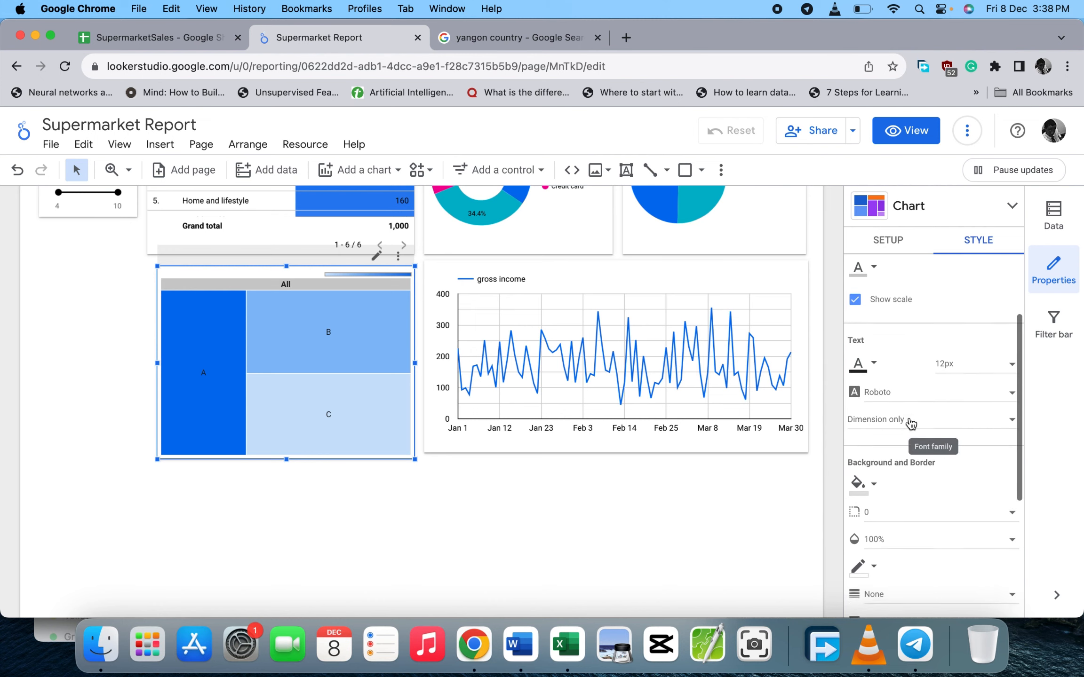
scroll(909, 422, "down", 3)
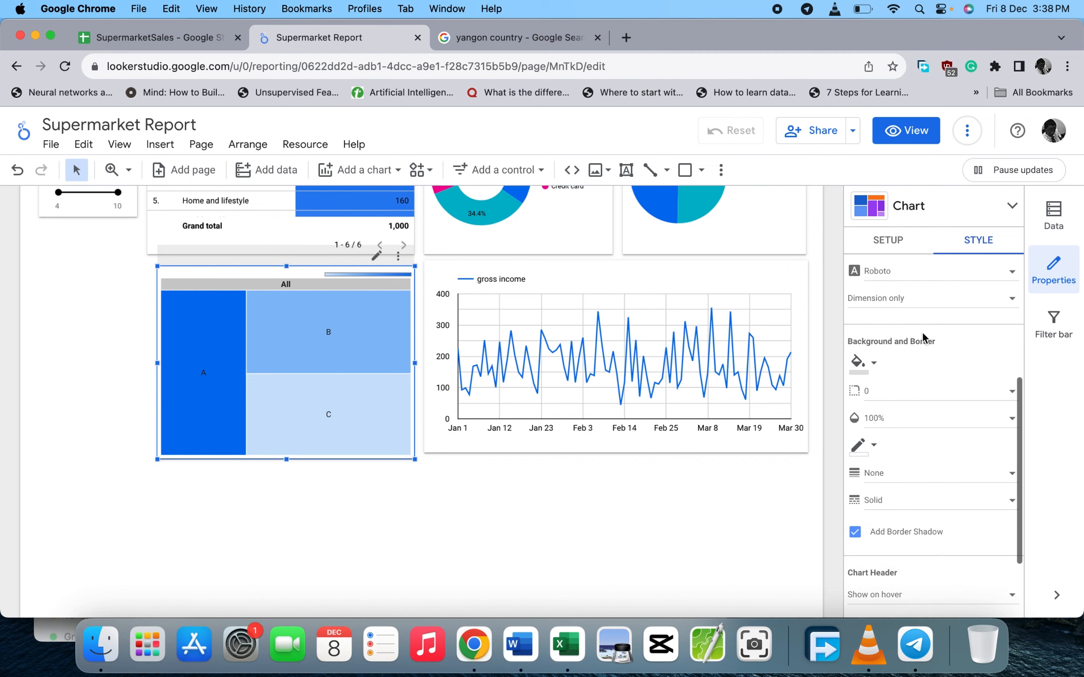
left_click(933, 301)
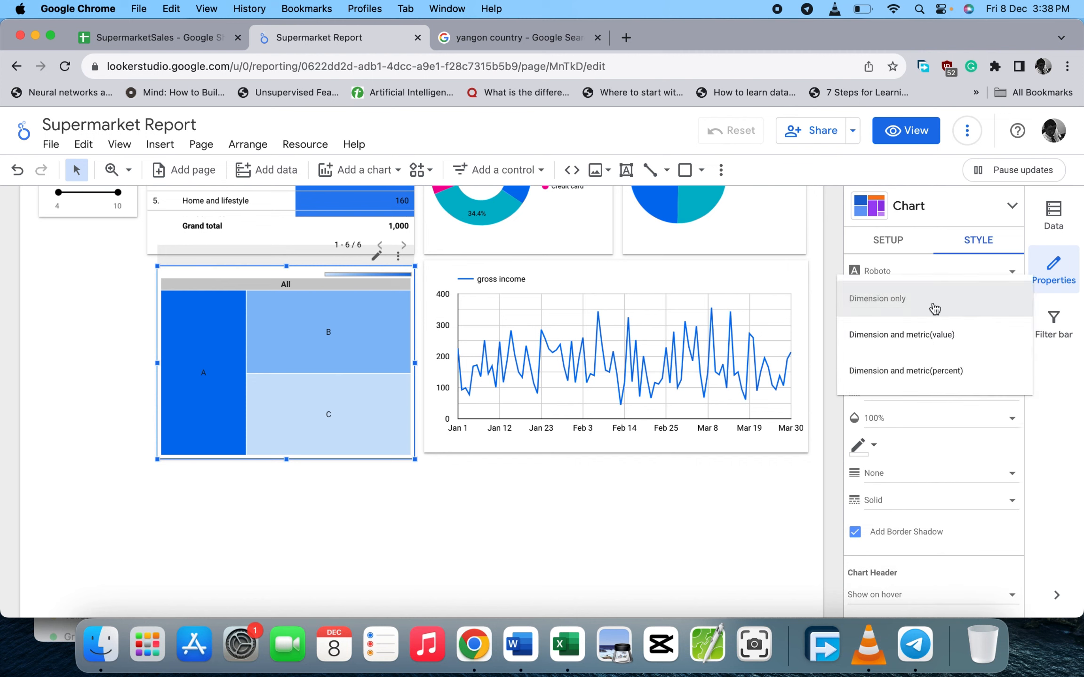
left_click(919, 341)
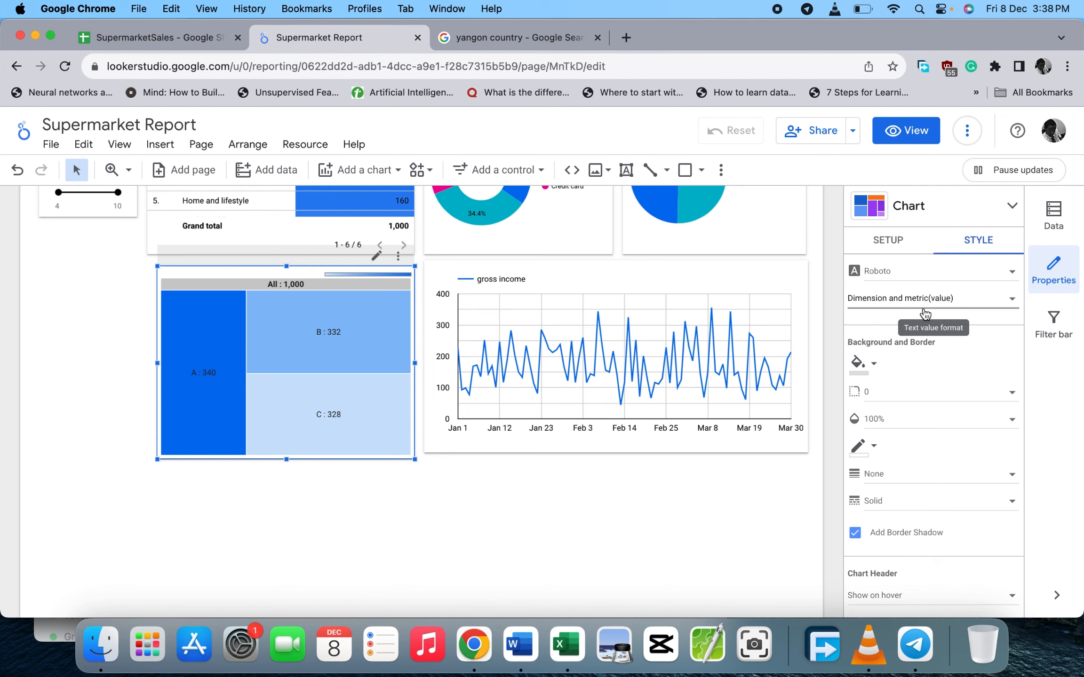
left_click(714, 482)
- Add a Bubble map chart on the canvas below the treemap
left_click(378, 169)
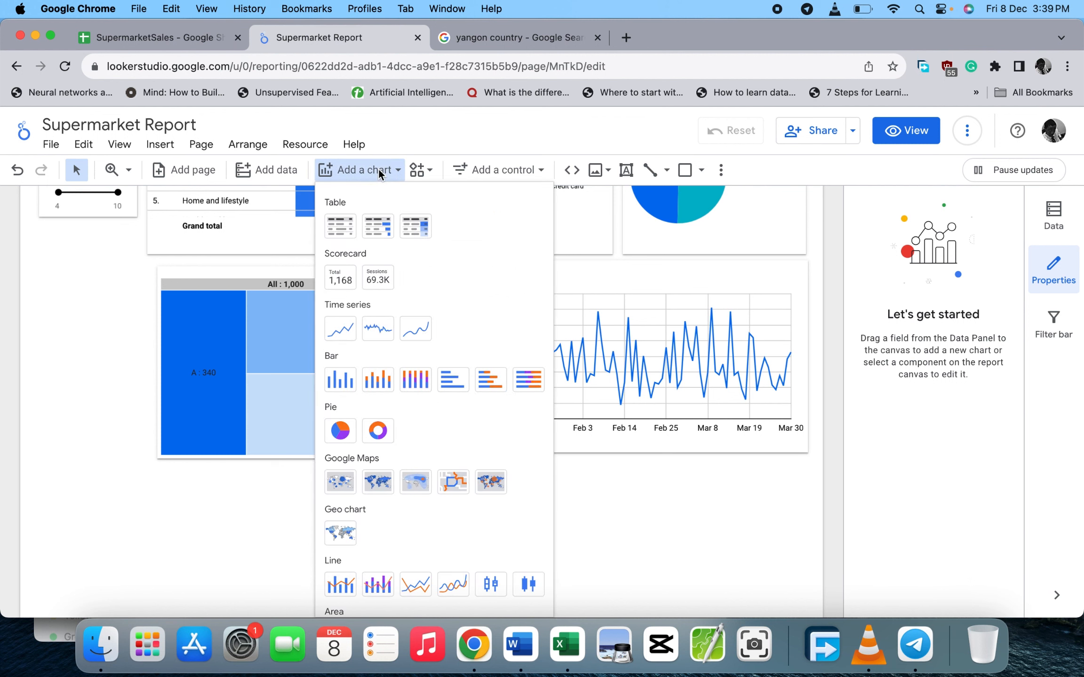
left_click(351, 486)
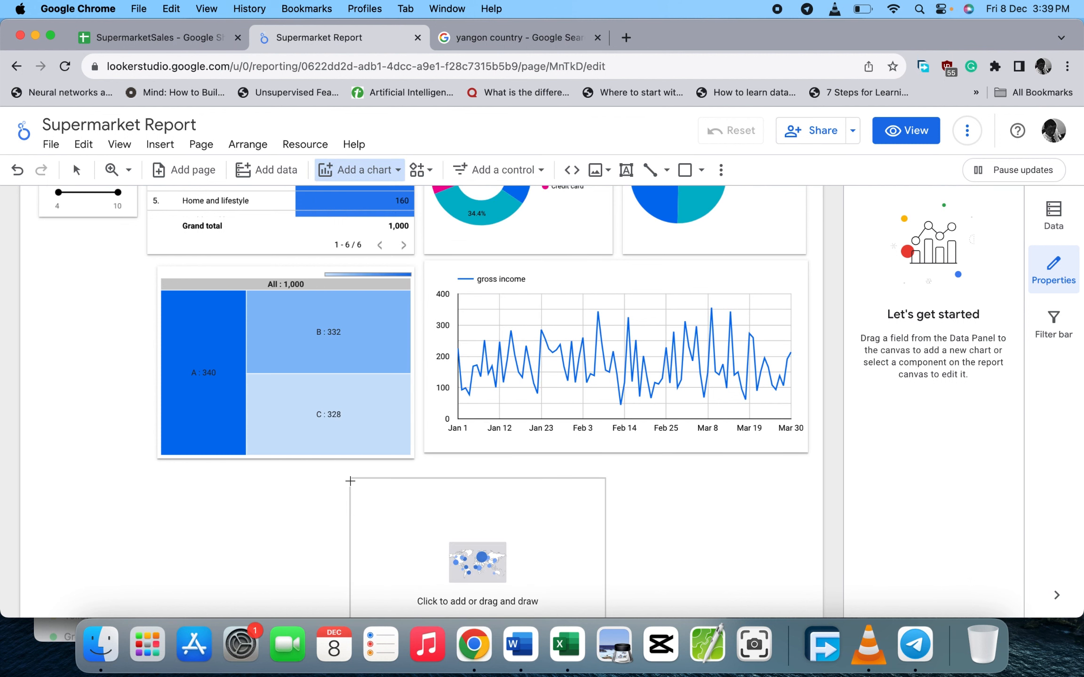
scroll(255, 420, "down", 3)
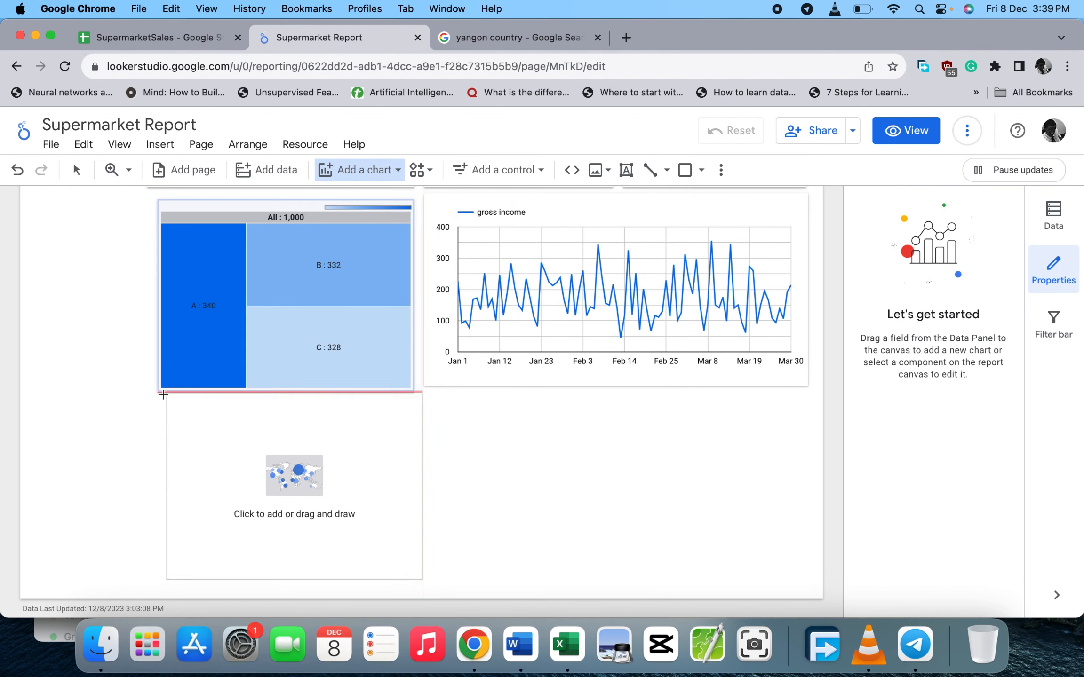
key("Escape")
left_click(160, 400)
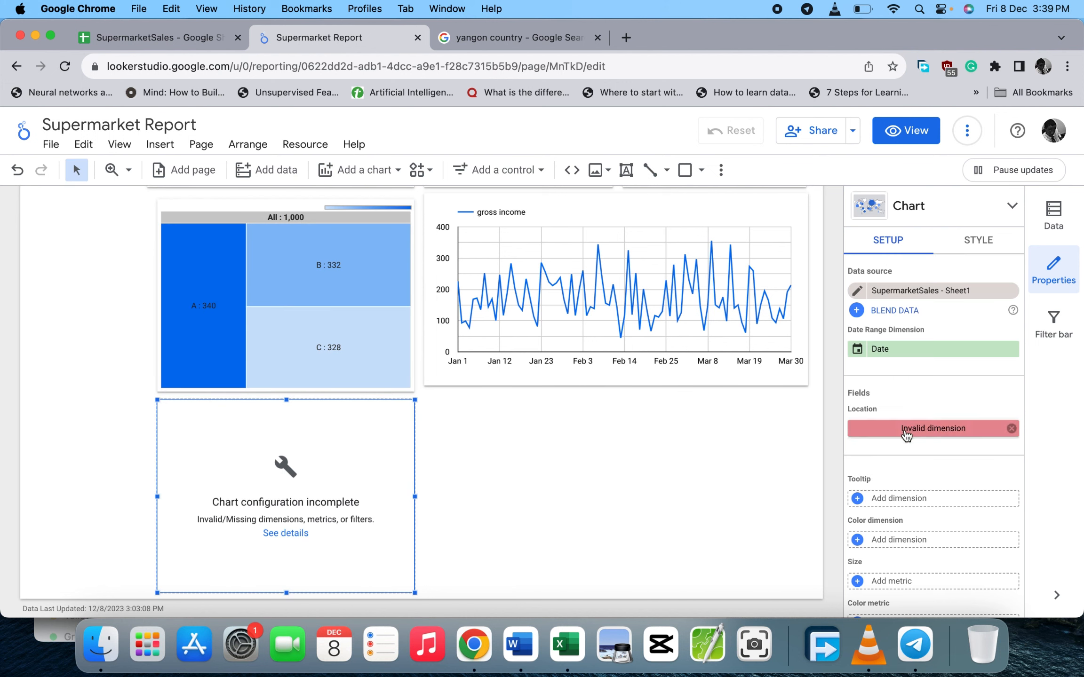
- Set the bubble map's Location field to City, plotting the cities over Myanmar
left_click(904, 429)
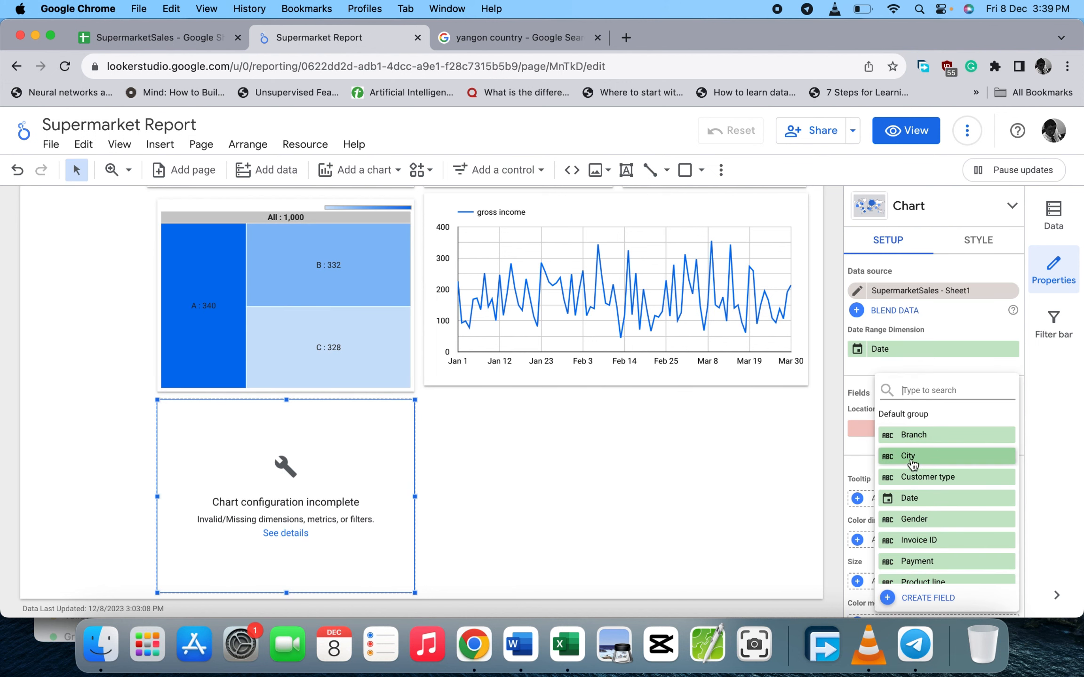
left_click(907, 456)
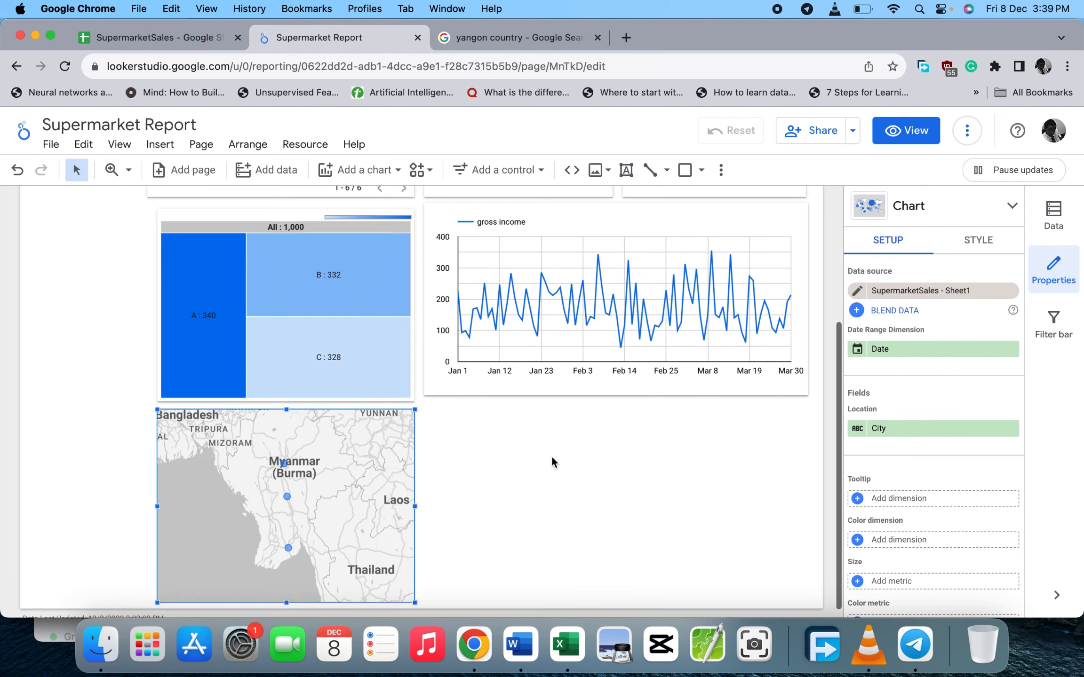
scroll(553, 462, "up", 5)
scroll(553, 461, "up", 1)
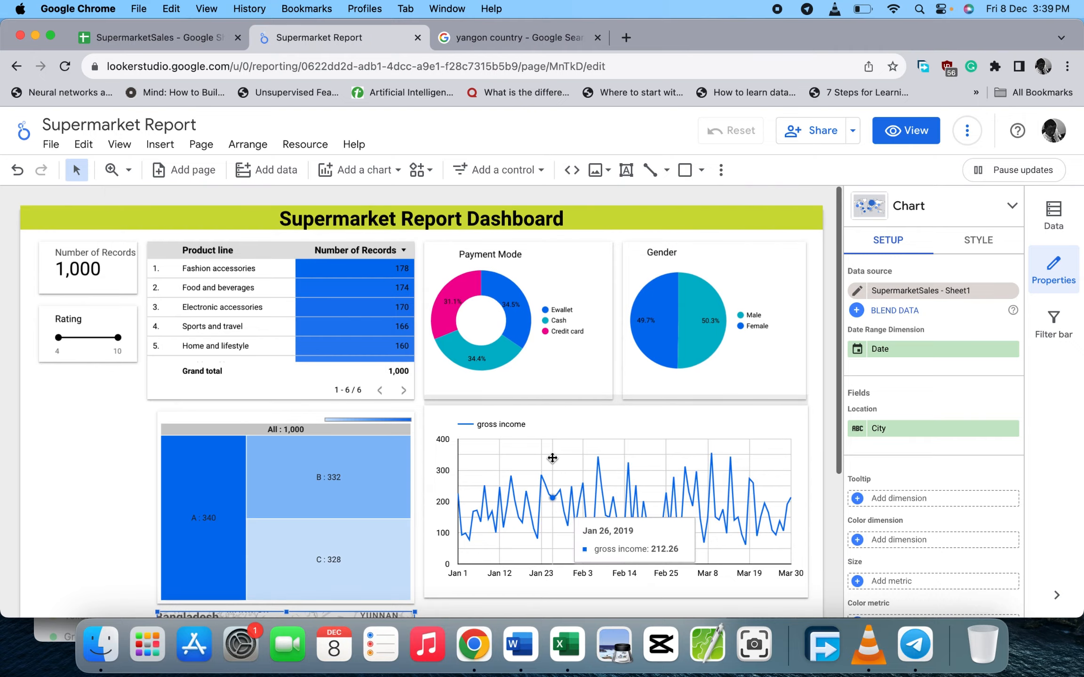
scroll(551, 455, "down", 5)
scroll(553, 459, "up", 5)
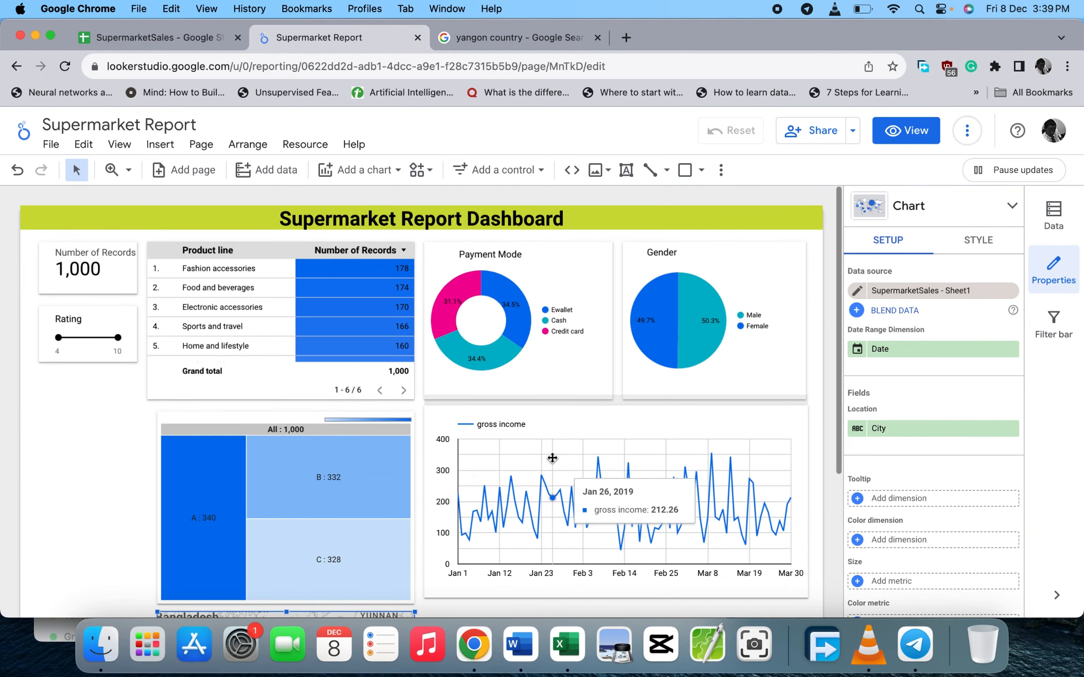
scroll(551, 455, "down", 5)
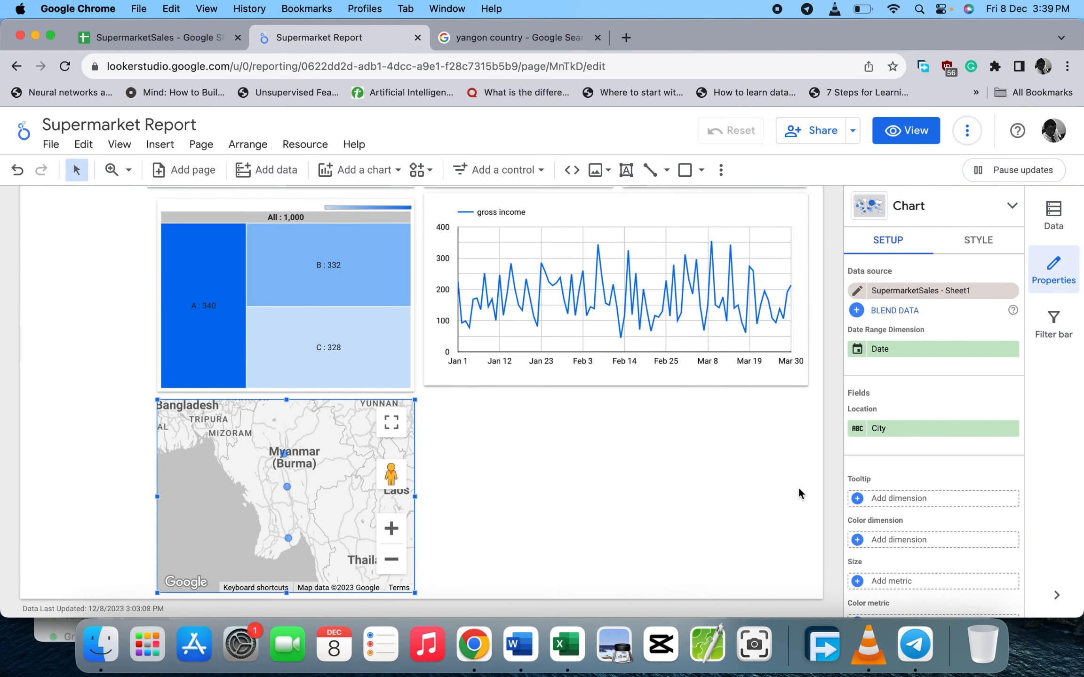
scroll(721, 438, "up", 5)
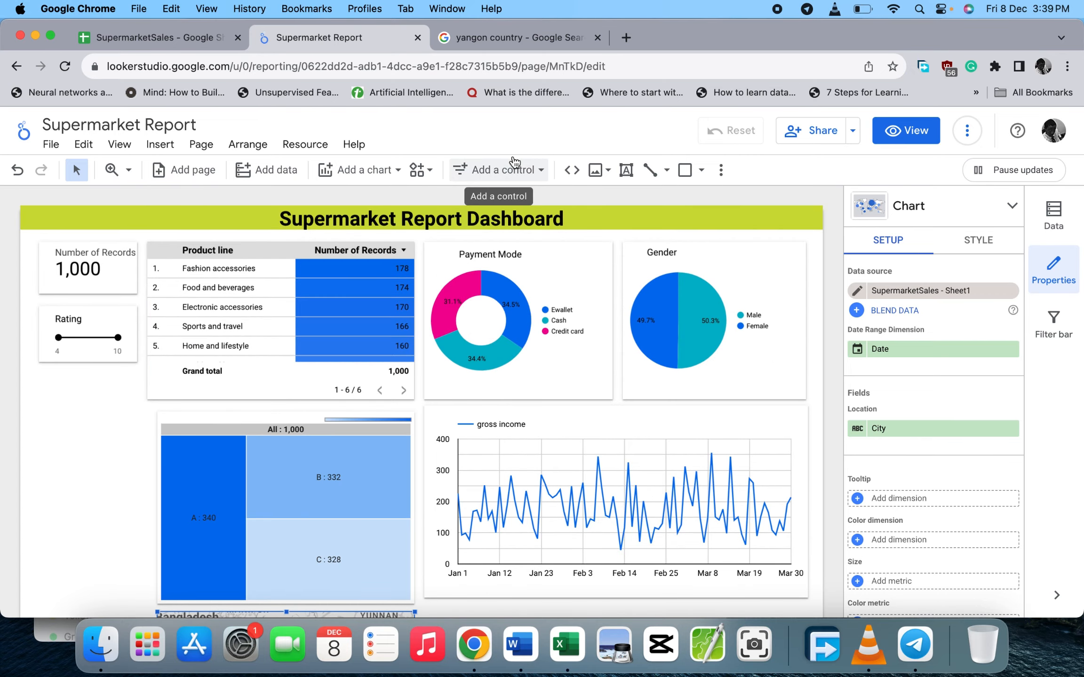
- Scroll across the SupermarketSales sheet around the Date column, then go back to the Supermarket Report dashboard
left_click(215, 45)
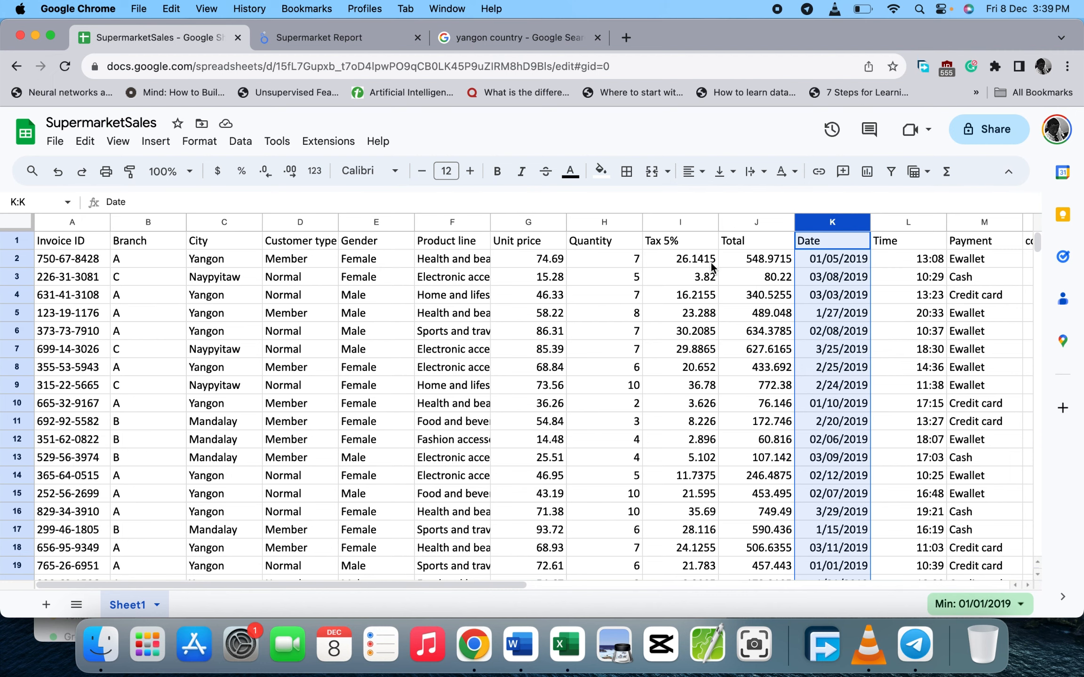
scroll(710, 262, "right", 1)
scroll(710, 262, "right", 1)
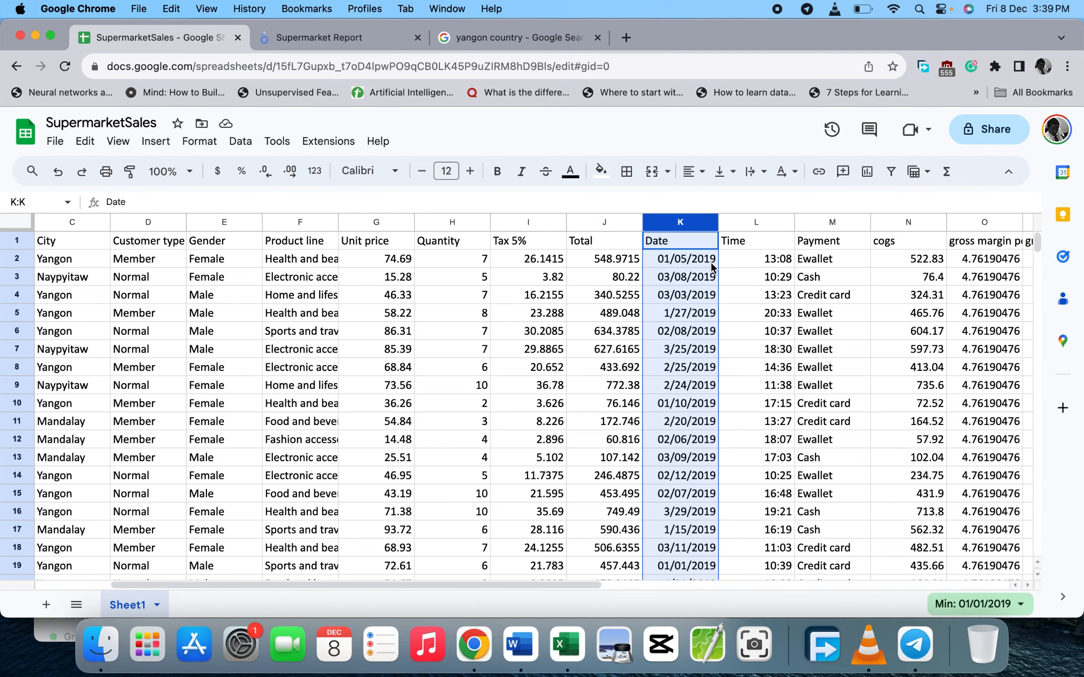
scroll(710, 262, "right", 2)
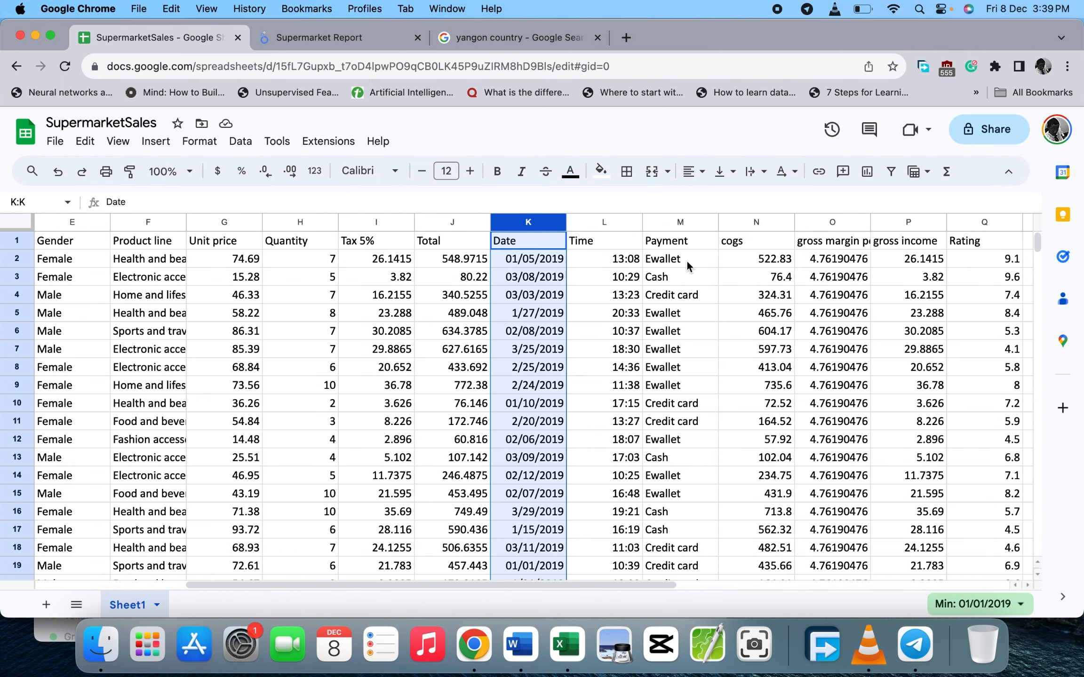
scroll(764, 321, "right", 2)
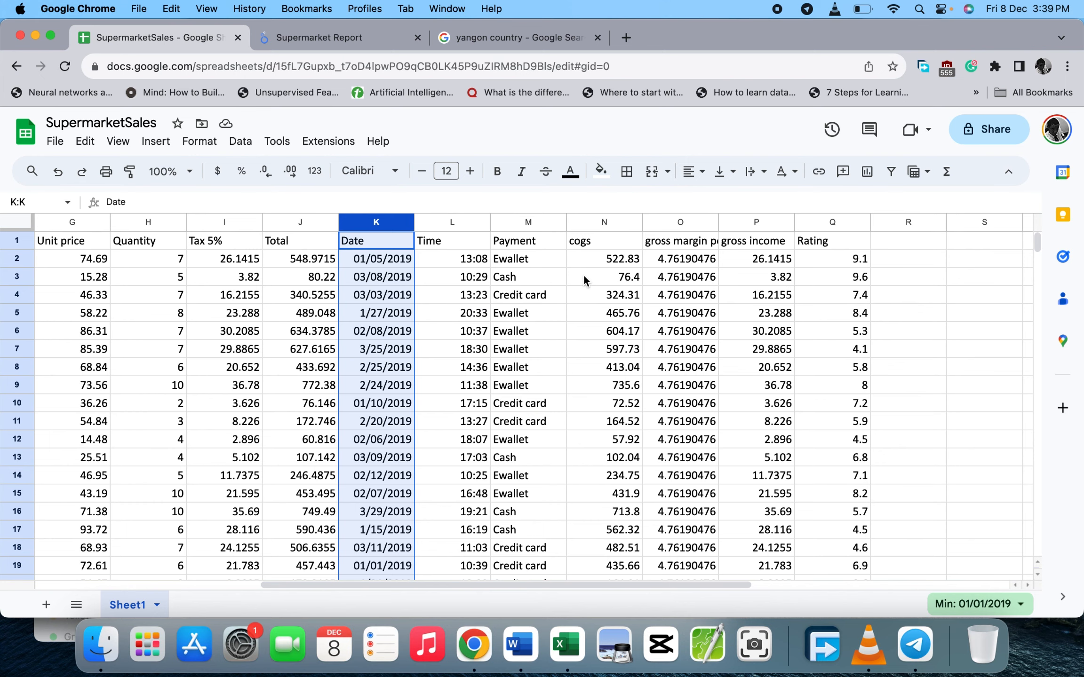
scroll(583, 279, "left", 2)
scroll(679, 271, "left", 2)
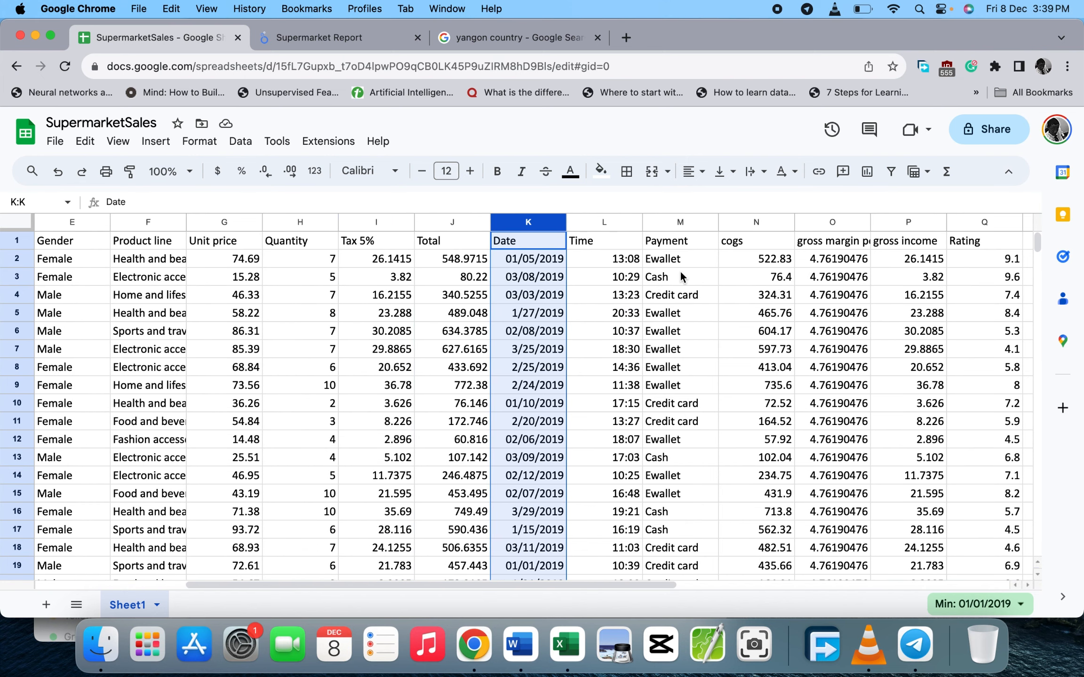
scroll(680, 272, "left", 2)
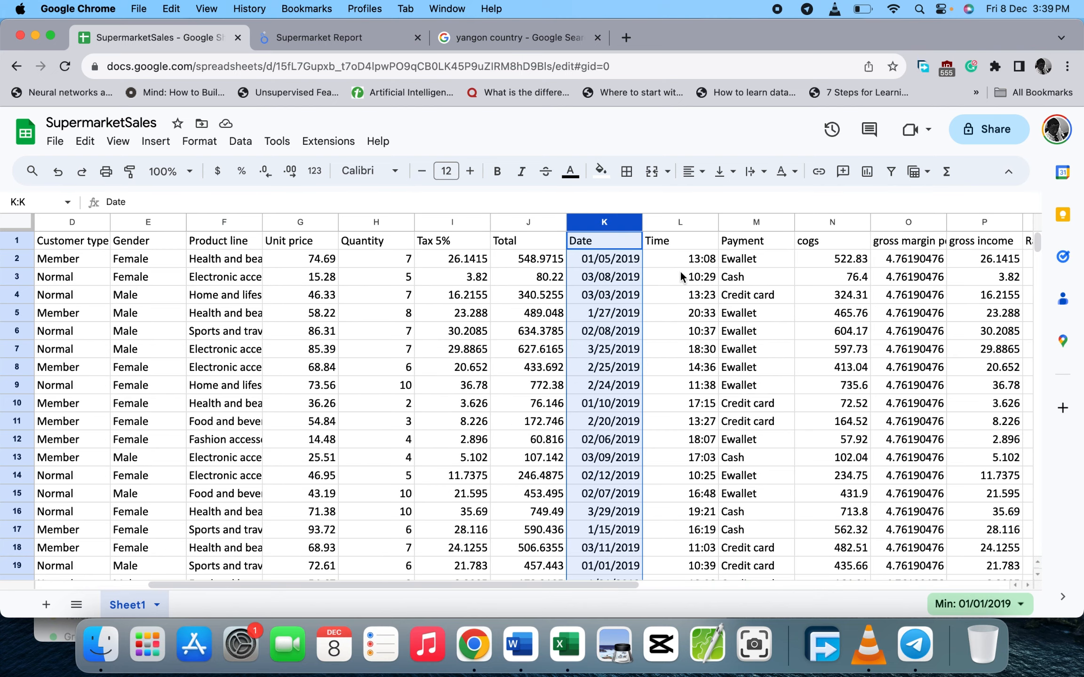
left_click(363, 40)
scroll(384, 348, "down", 1)
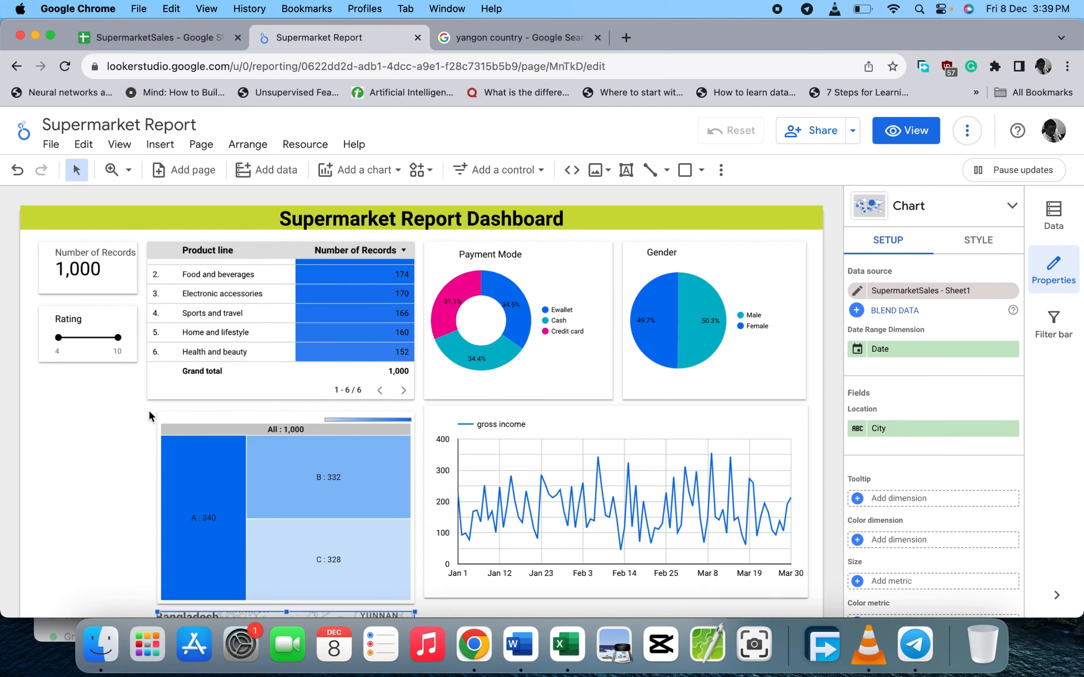
scroll(149, 409, "down", 6)
scroll(149, 410, "up", 2)
scroll(149, 415, "up", 4)
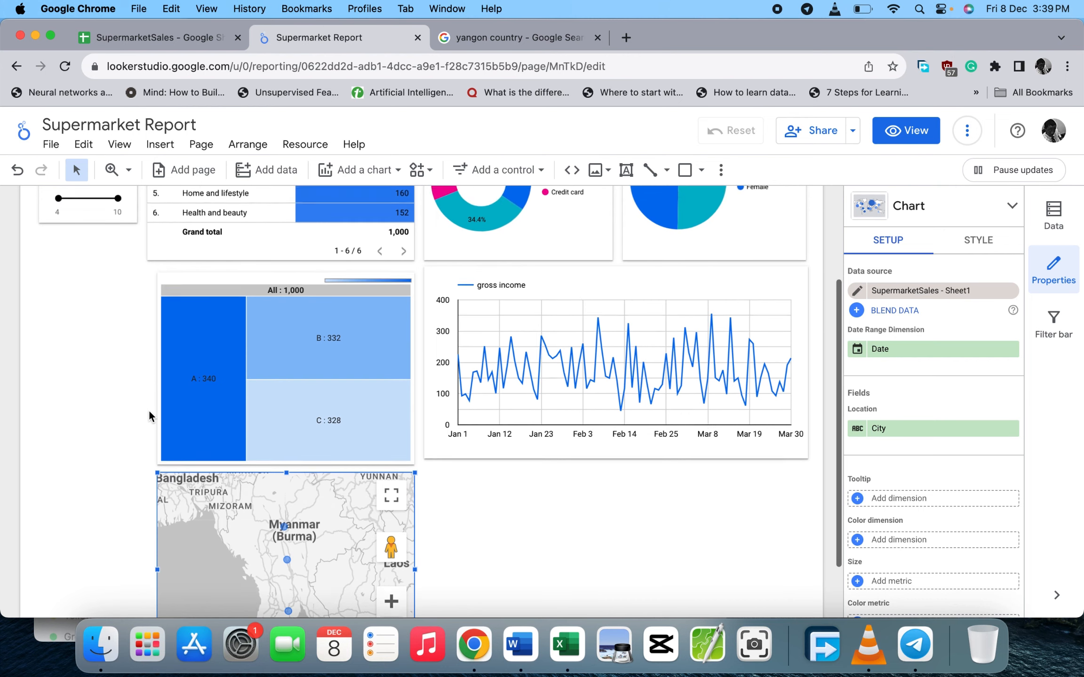
scroll(149, 416, "down", 6)
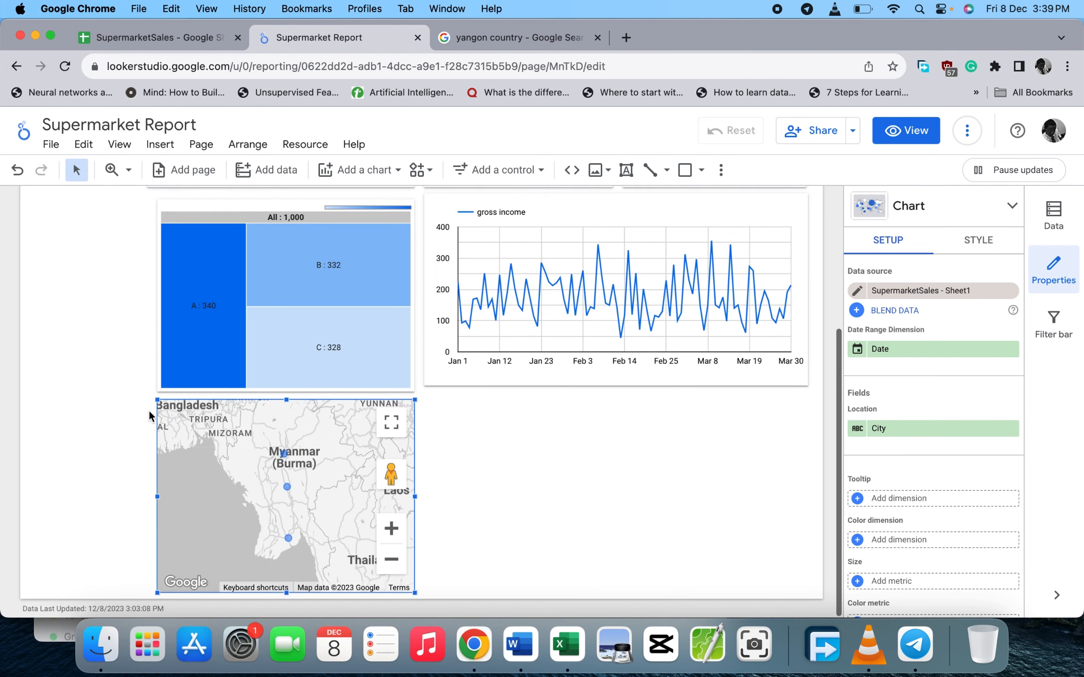
scroll(154, 425, "up", 2)
scroll(156, 431, "down", 2)
left_click_drag(413, 592, 314, 539)
left_click_drag(257, 512, 126, 486)
key("super+z")
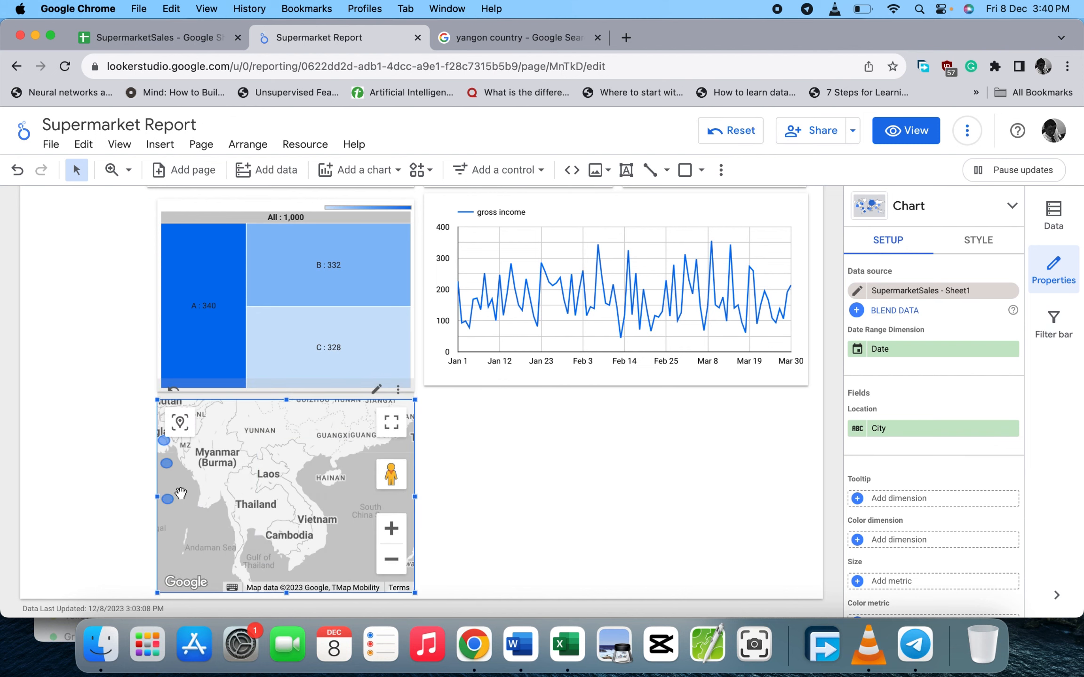
scroll(548, 505, "up", 5)
scroll(548, 507, "down", 5)
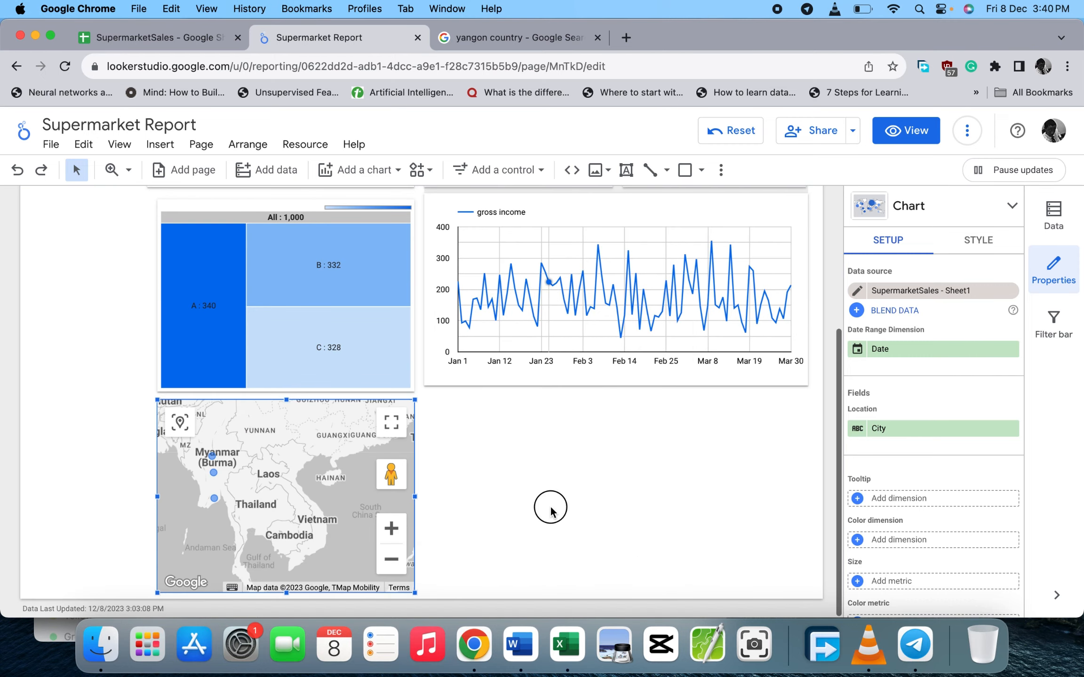
scroll(450, 416, "up", 7)
left_click(427, 377)
scroll(426, 377, "down", 4)
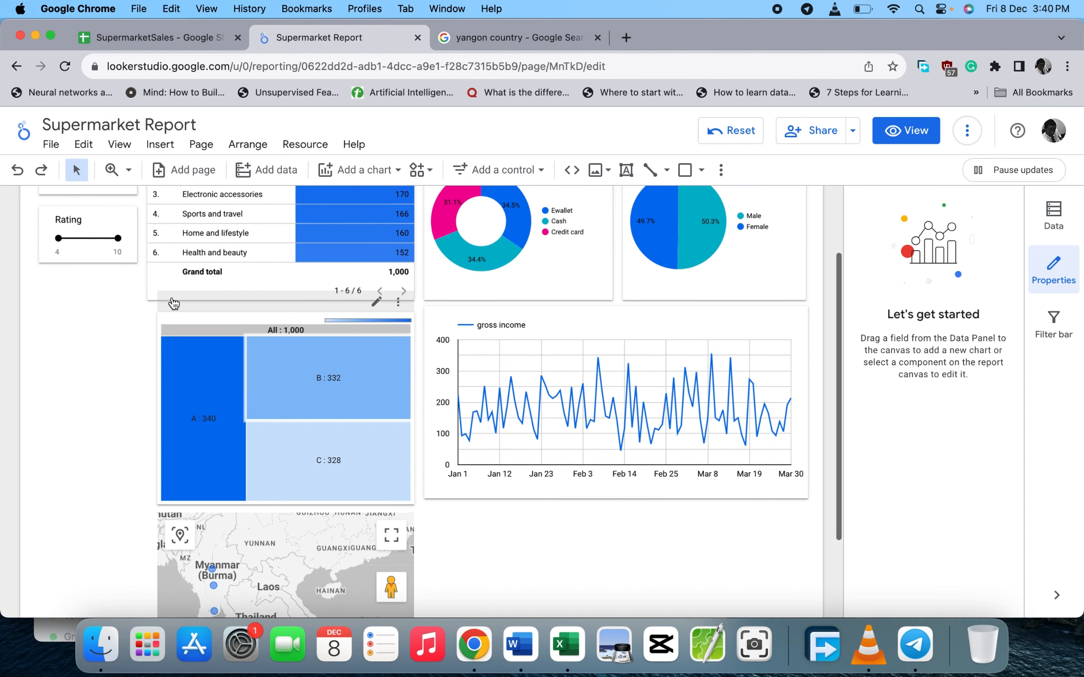
scroll(133, 339, "up", 3)
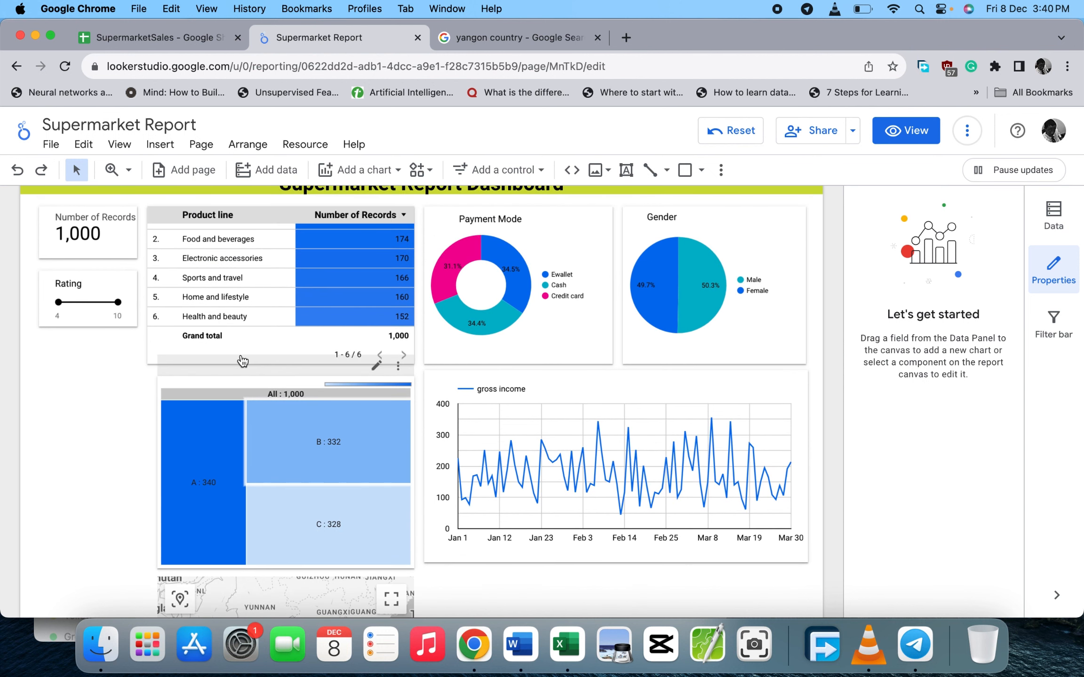
scroll(430, 348, "up", 2)
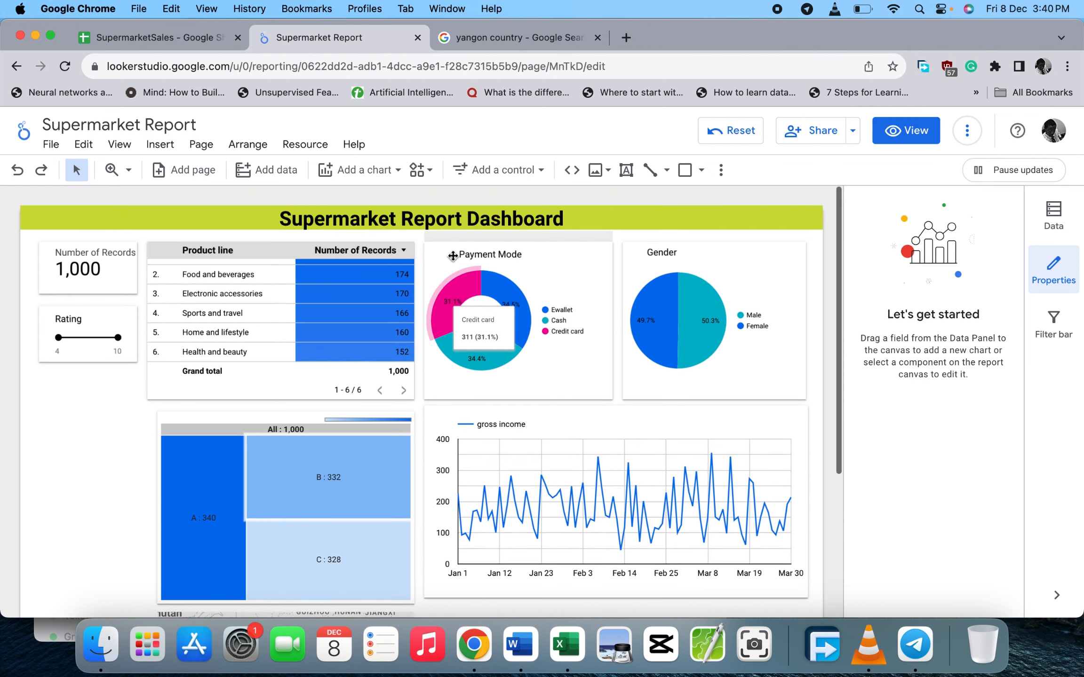
- Pick the Google Maps heatmap from the chart gallery
left_click(399, 170)
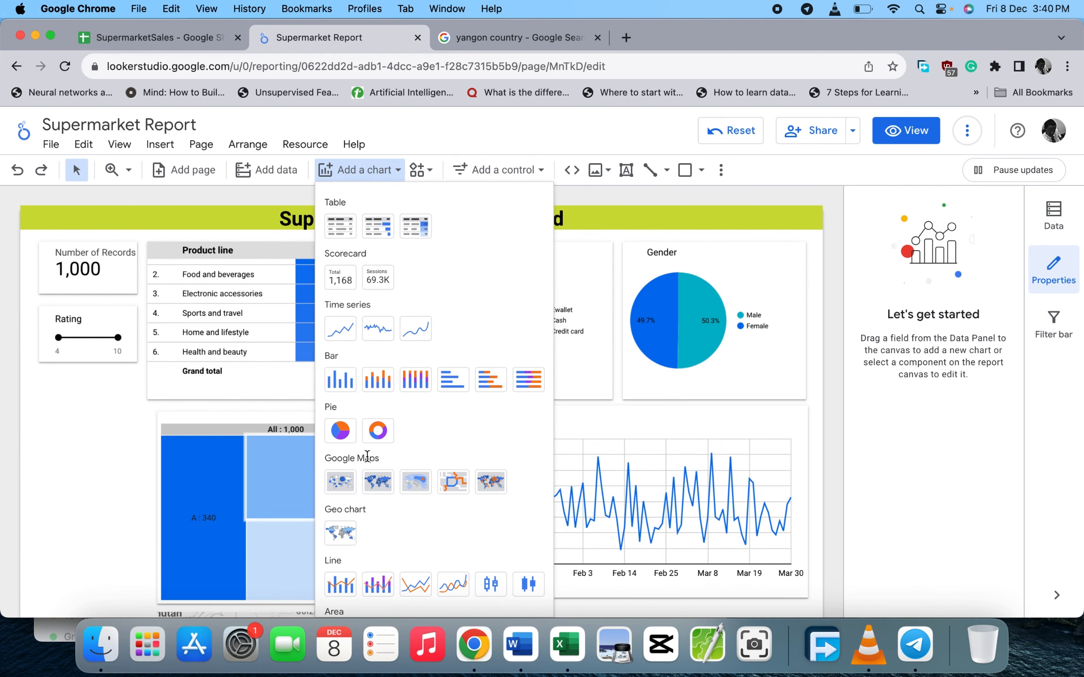
scroll(367, 457, "down", 6)
scroll(367, 456, "down", 3)
scroll(357, 482, "up", 1)
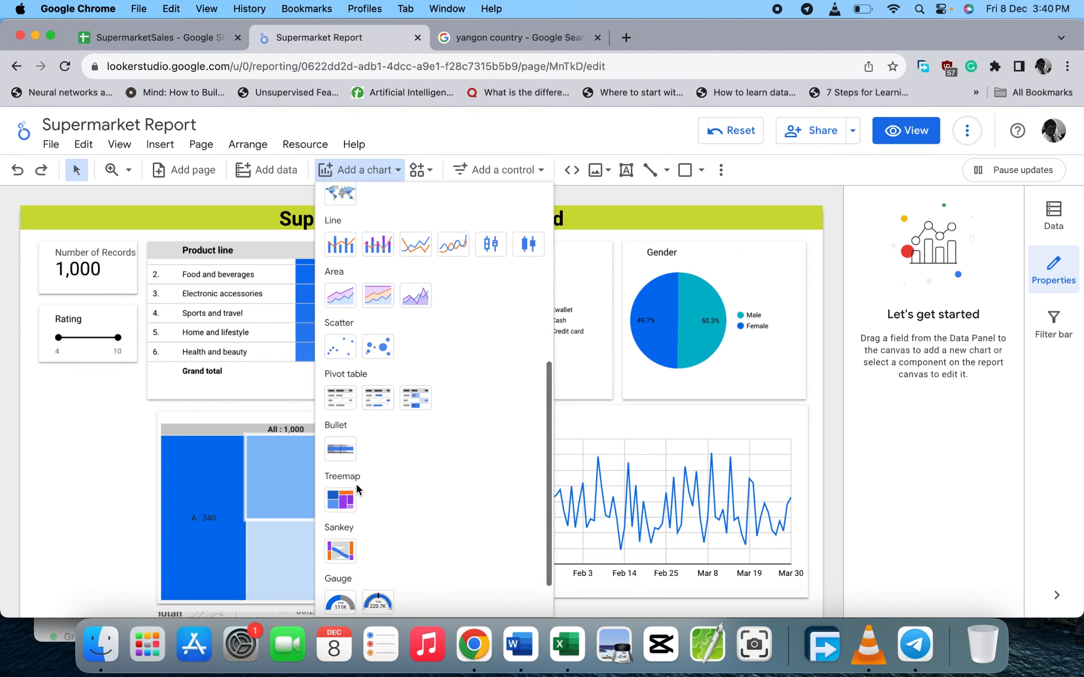
scroll(357, 484, "up", 6)
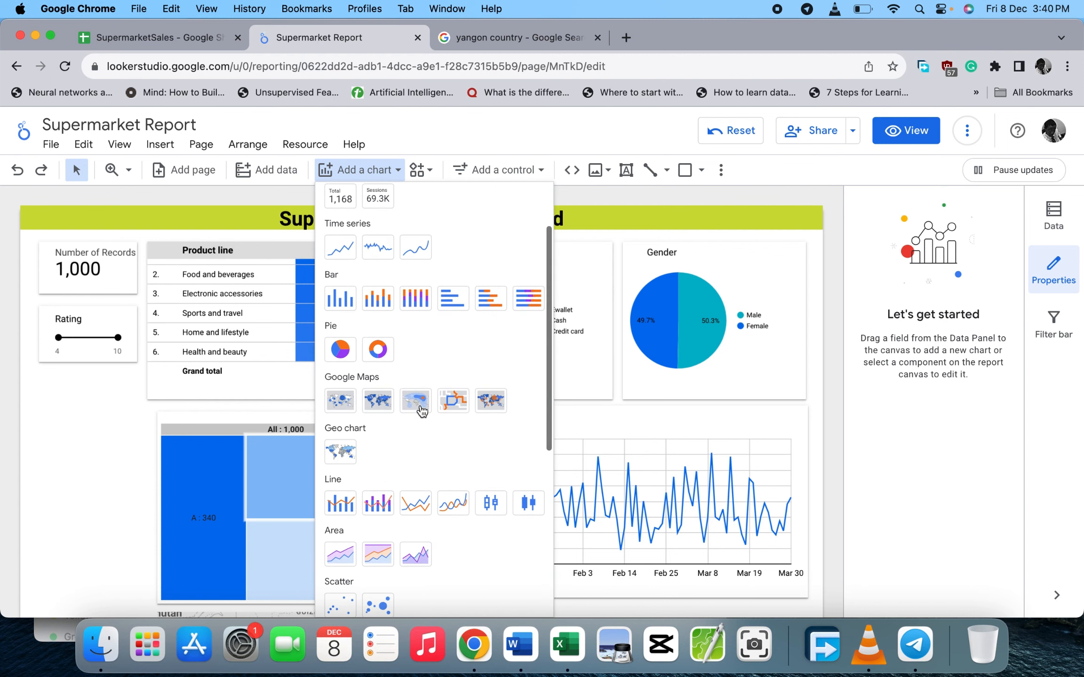
left_click(422, 410)
- Place the heatmap under the Rating slider as a narrow box with City as its location
left_click(64, 385)
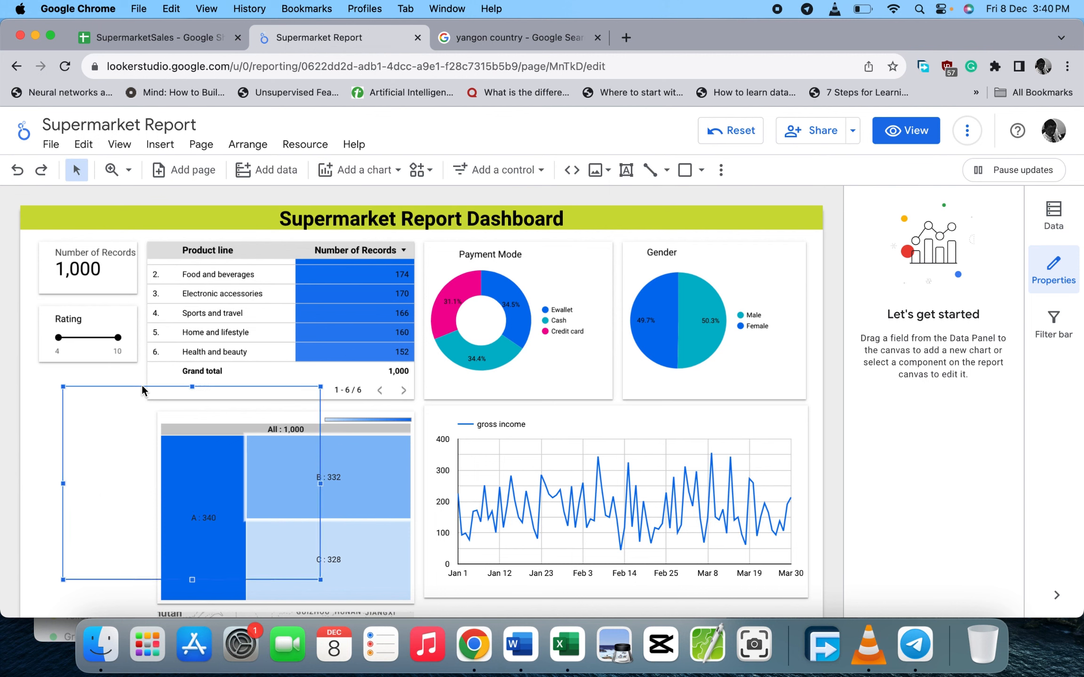
left_click(314, 569)
left_click_drag(320, 580, 121, 511)
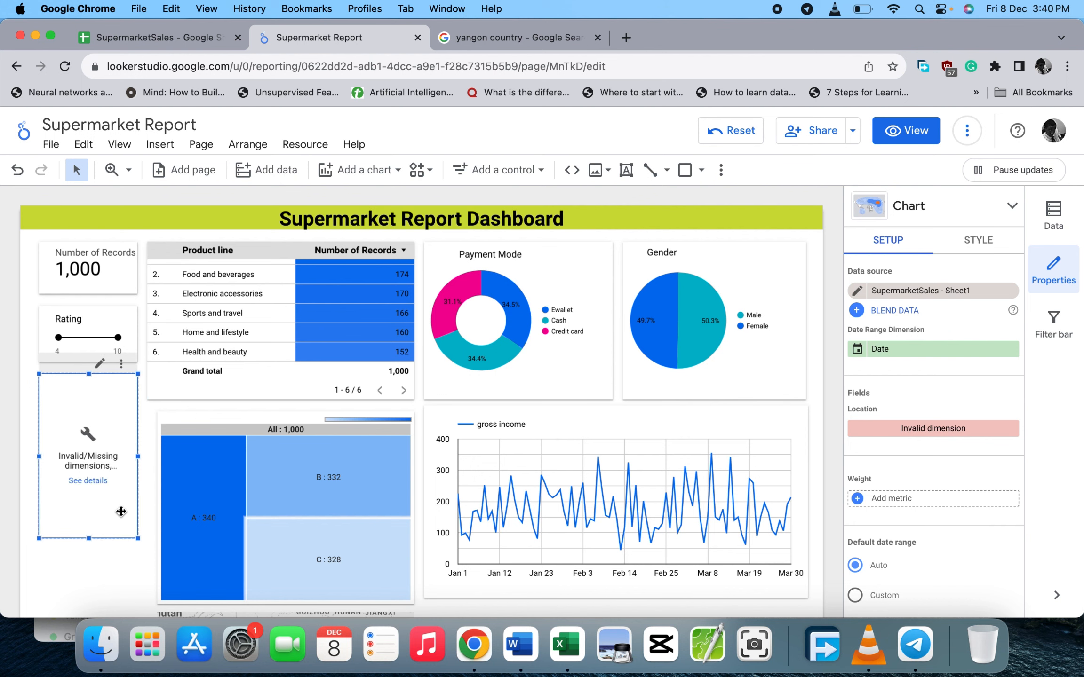
left_click(927, 430)
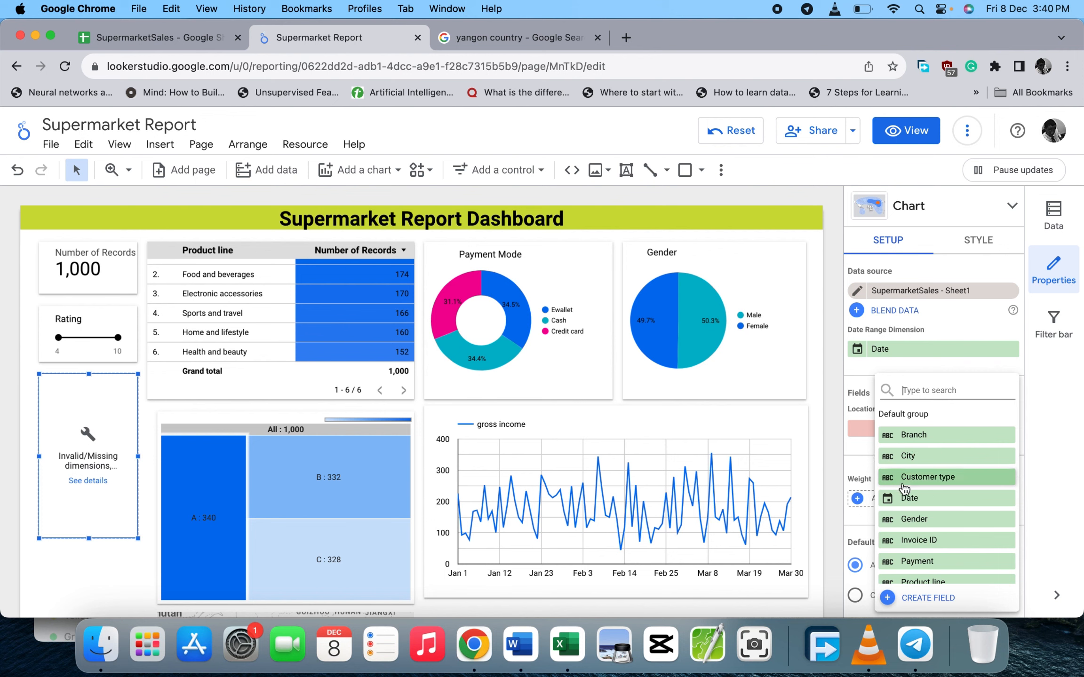
left_click(908, 457)
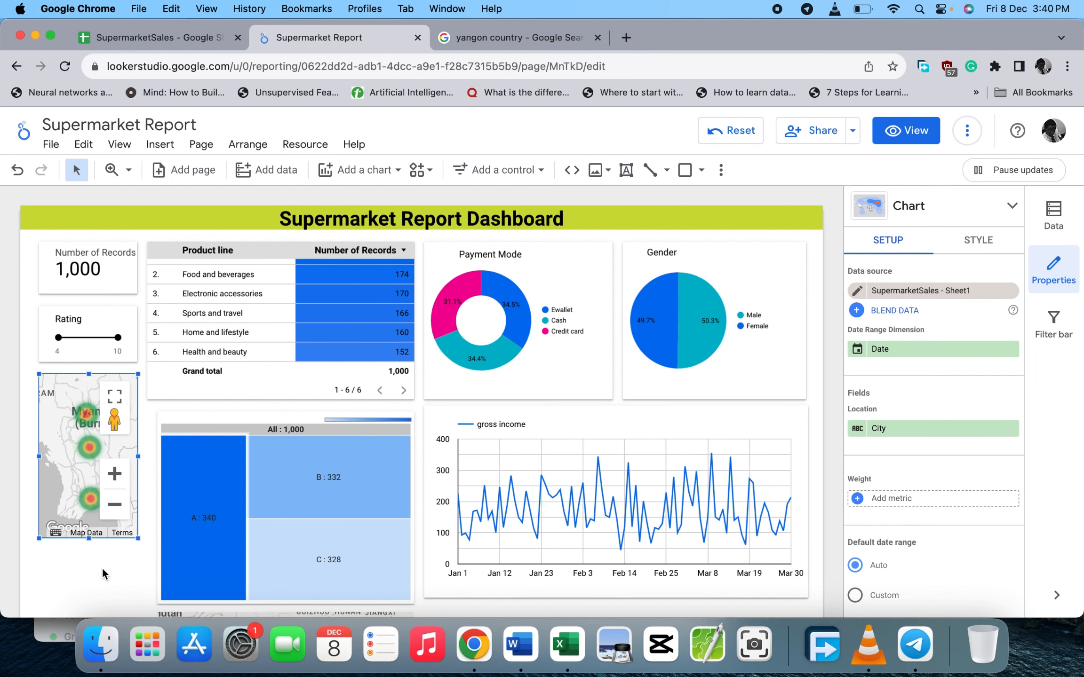
left_click(99, 583)
- Scroll through the report to review the lower maps
scroll(306, 404, "down", 3)
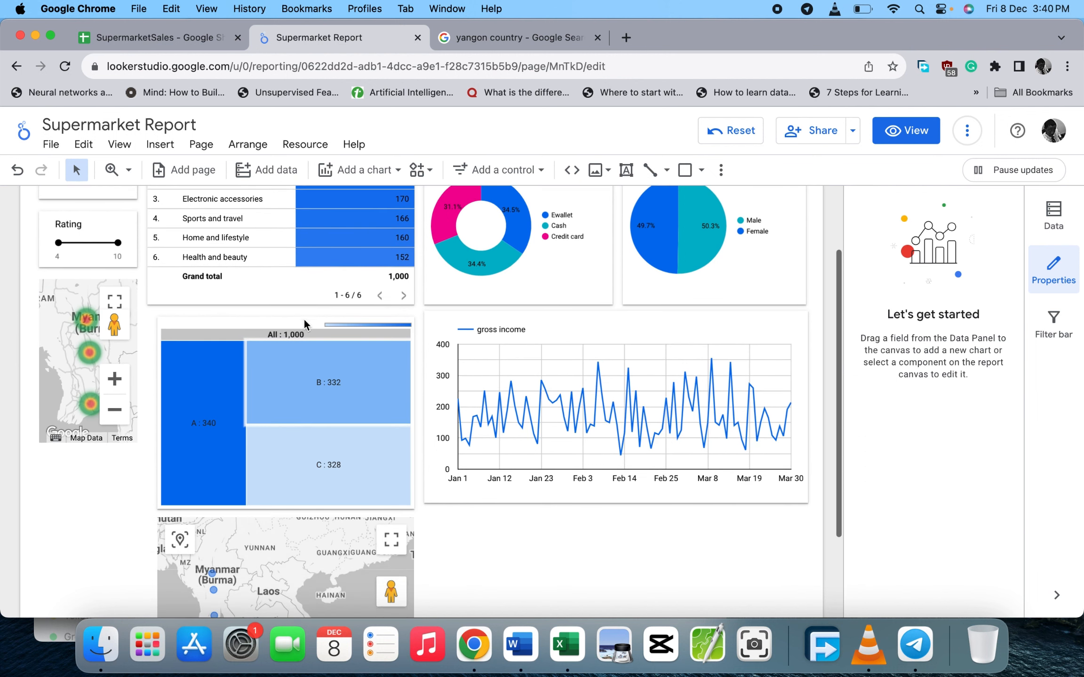
scroll(87, 477, "down", 2)
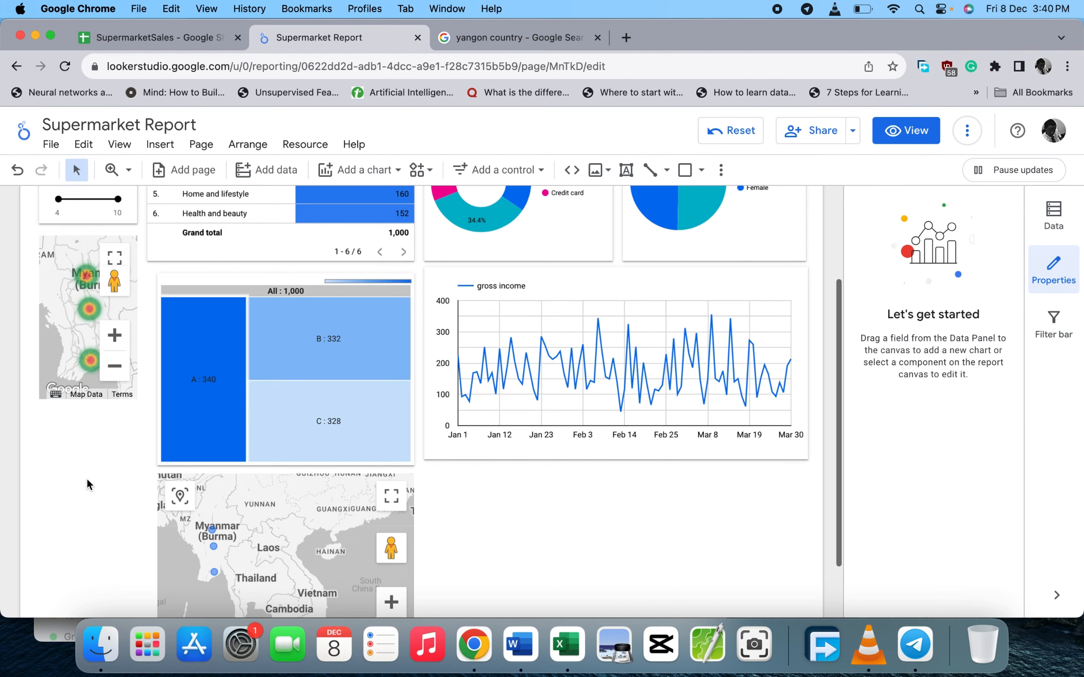
scroll(288, 505, "up", 2)
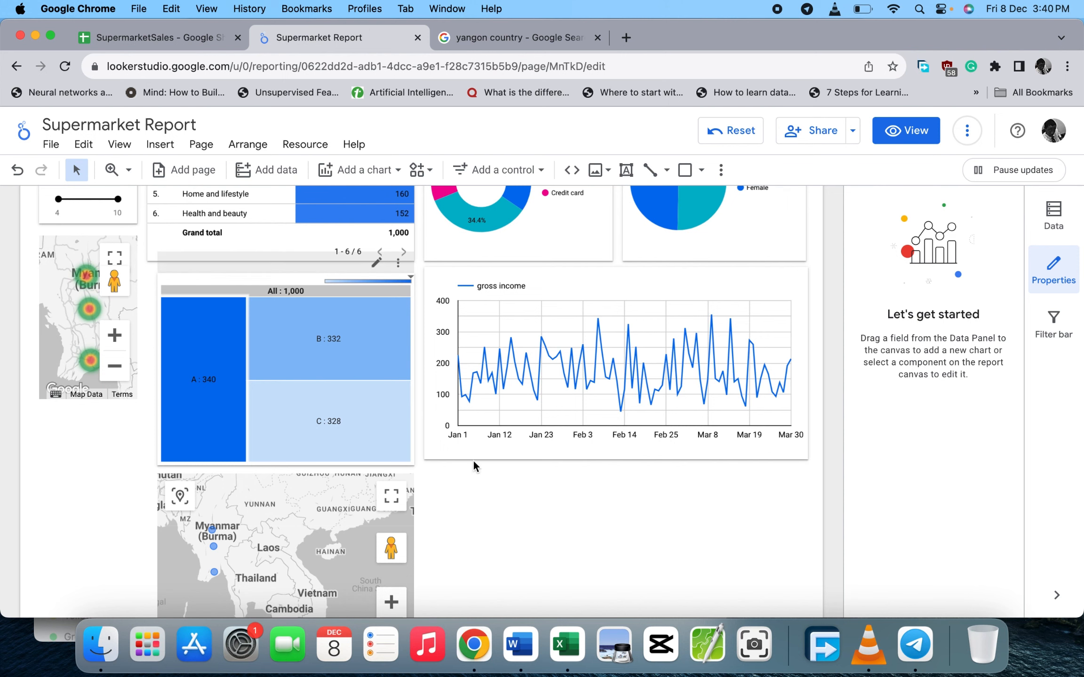
scroll(517, 466, "down", 3)
scroll(517, 466, "up", 5)
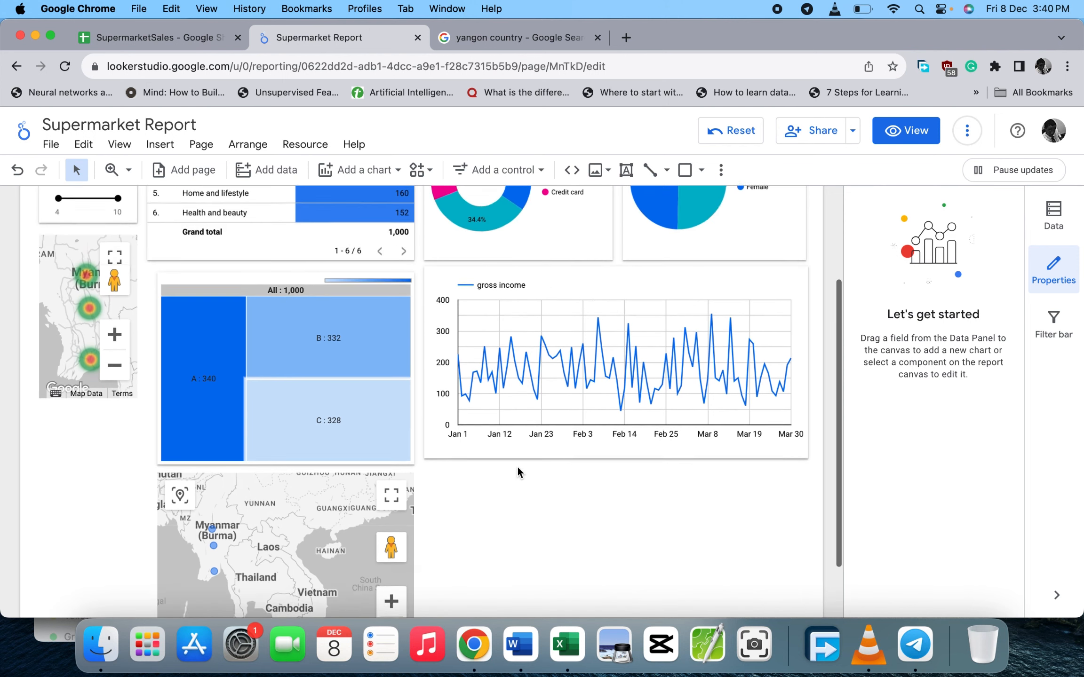
scroll(518, 465, "down", 5)
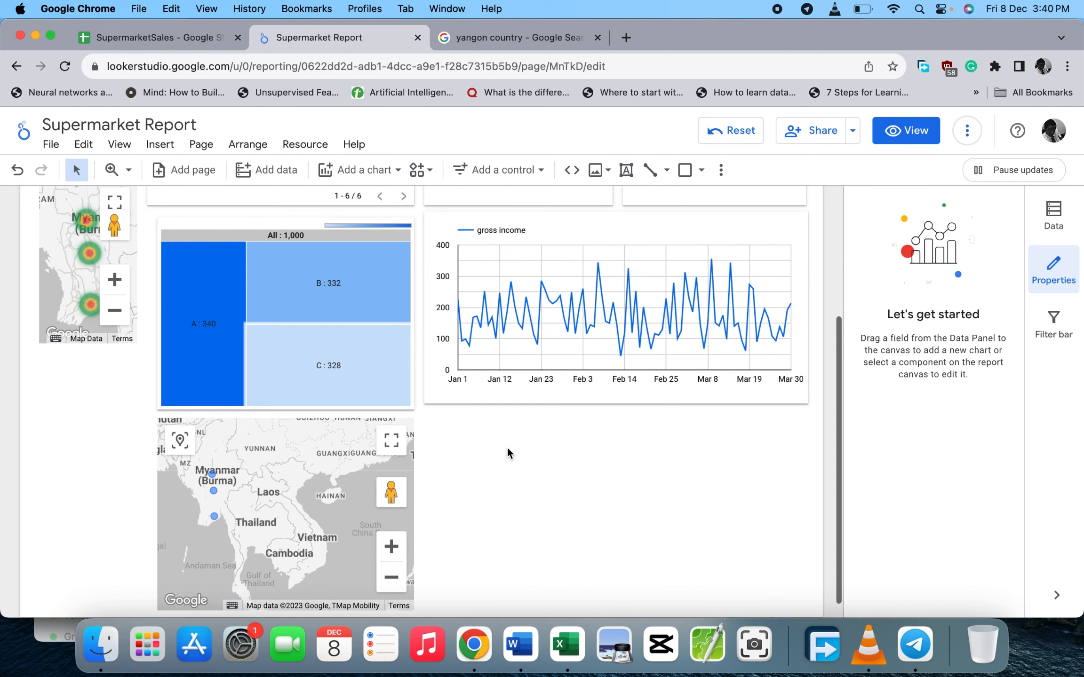
- Browse the chart-type gallery for the next chart to add
left_click(402, 170)
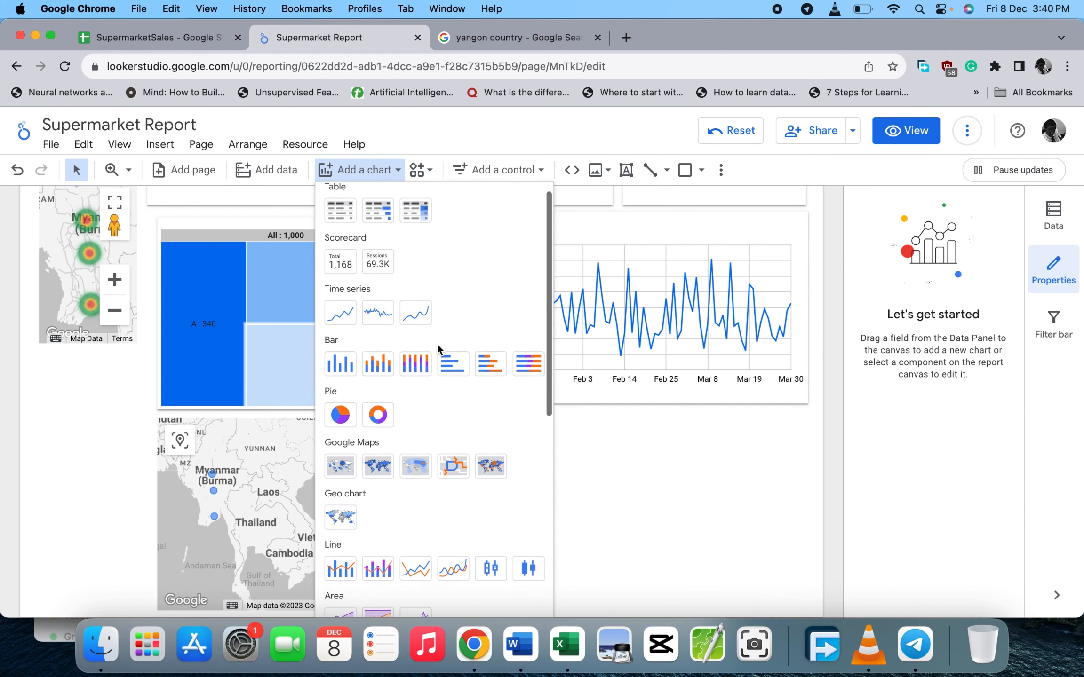
scroll(437, 343, "down", 2)
scroll(437, 345, "up", 3)
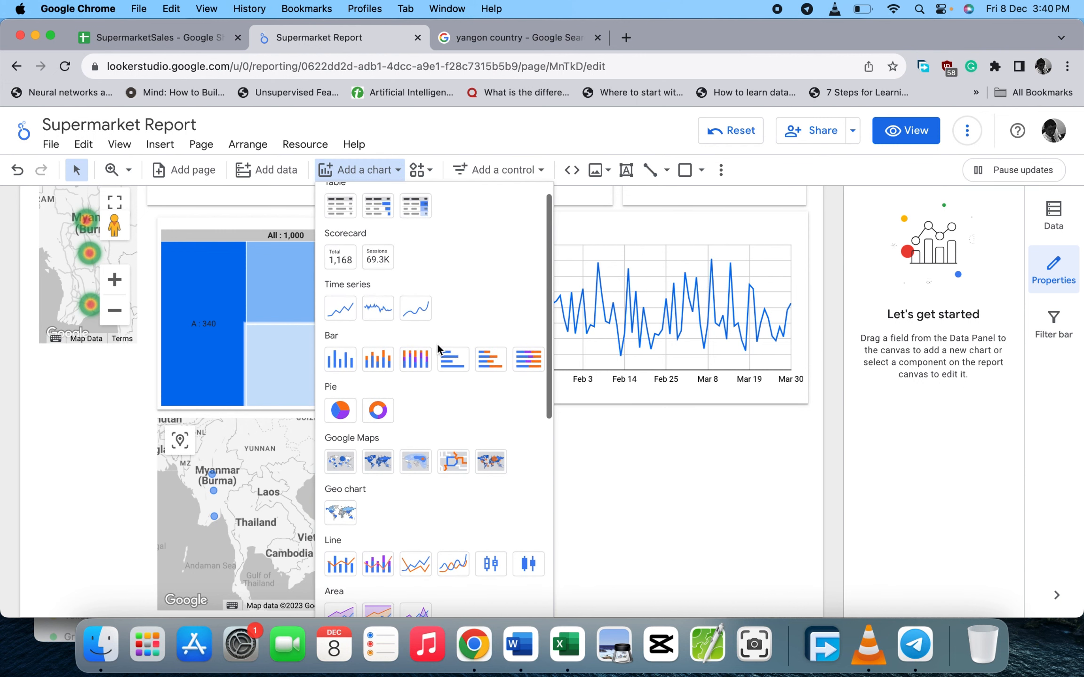
scroll(437, 345, "down", 3)
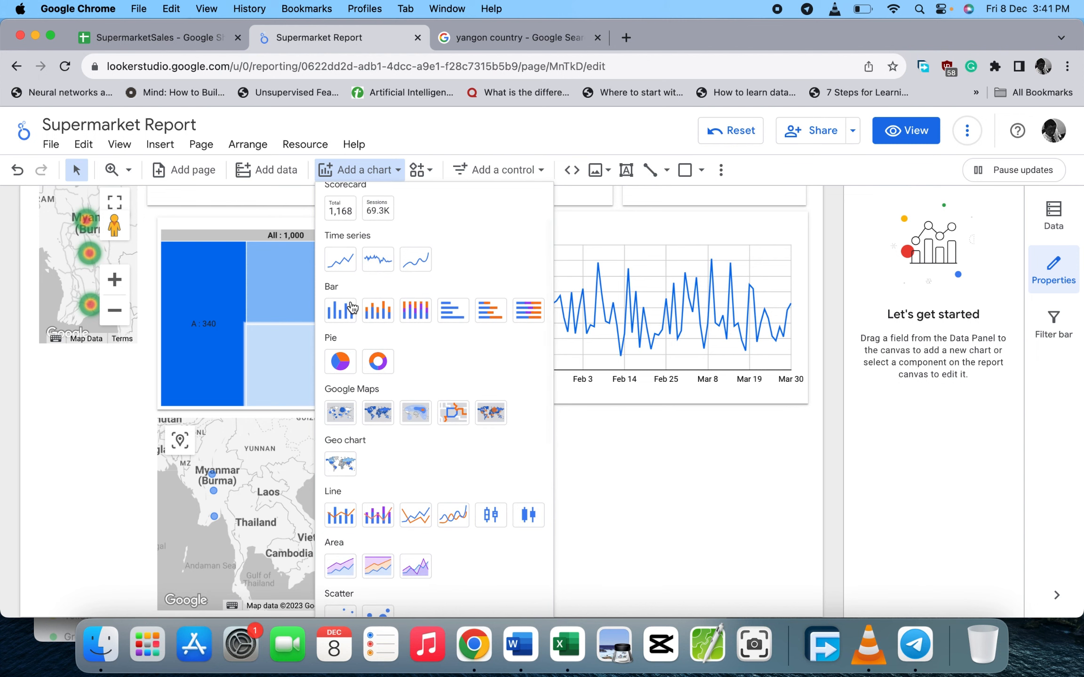
scroll(349, 301, "up", 3)
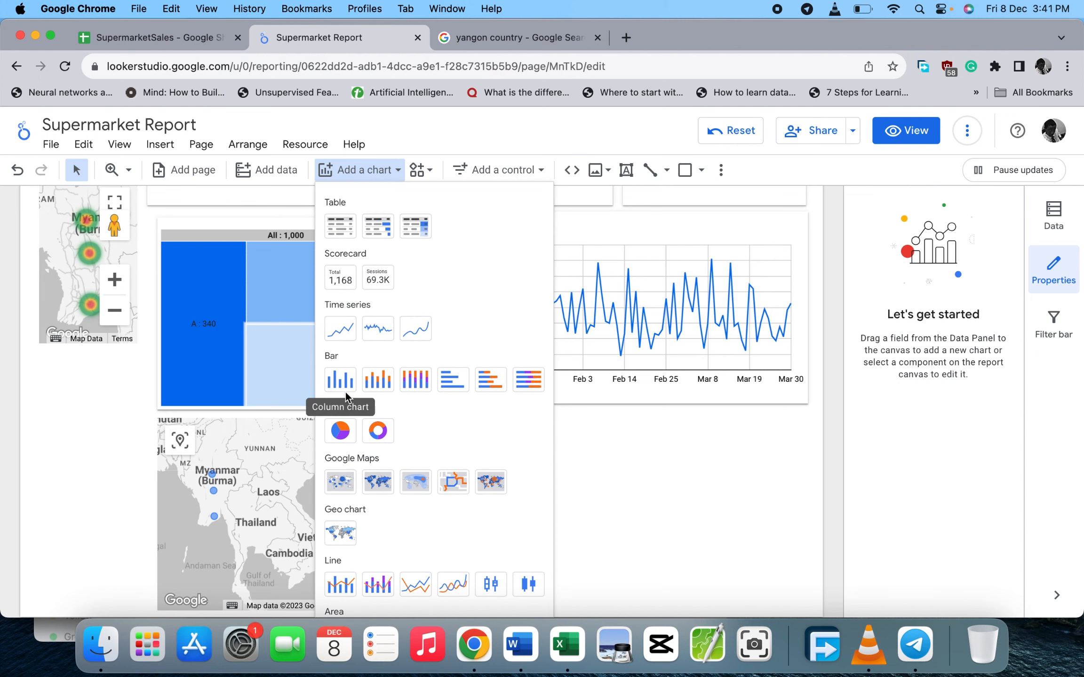
scroll(367, 339, "down", 1)
scroll(367, 339, "down", 5)
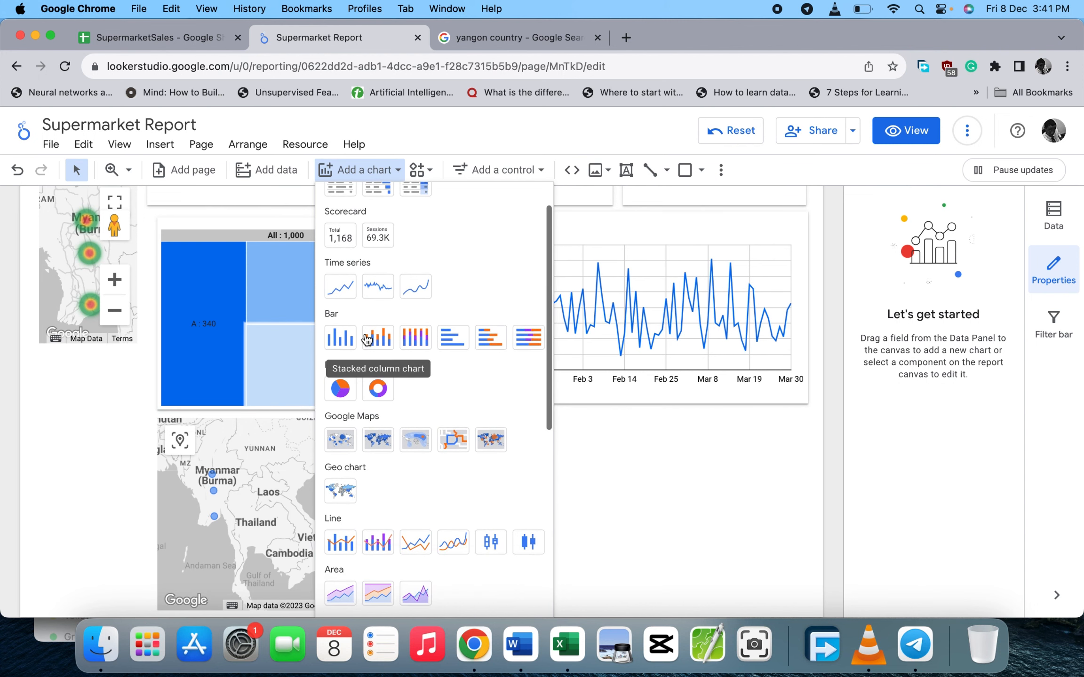
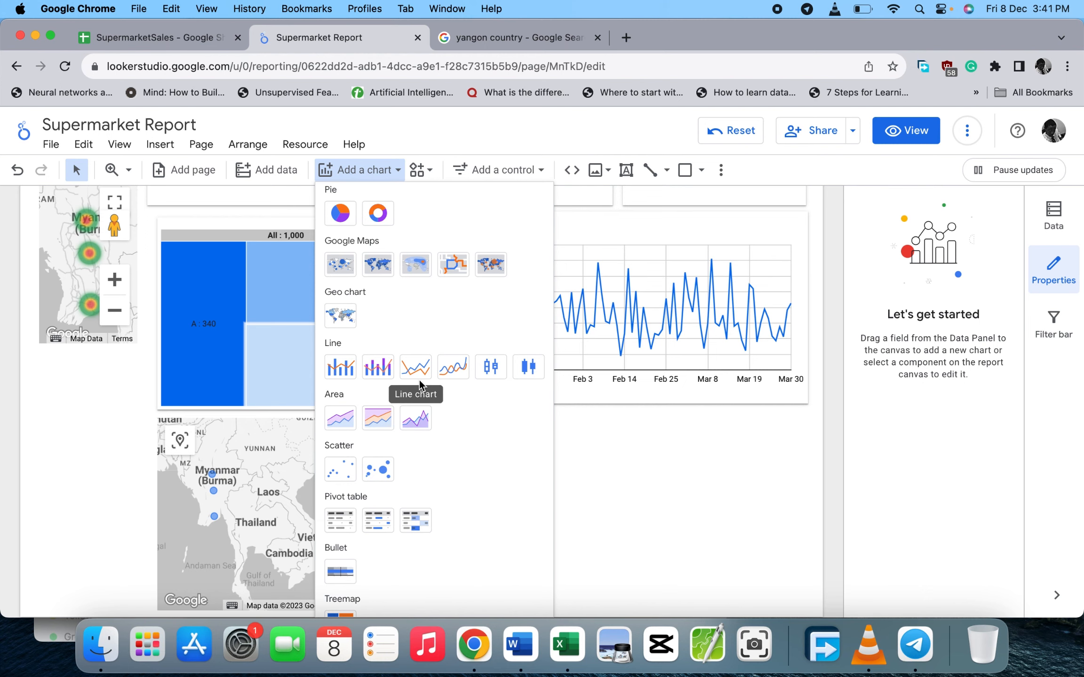
- Check the columns of the SupermarketSales spreadsheet, then return to the Supermarket Report
scroll(393, 418, "down", 5)
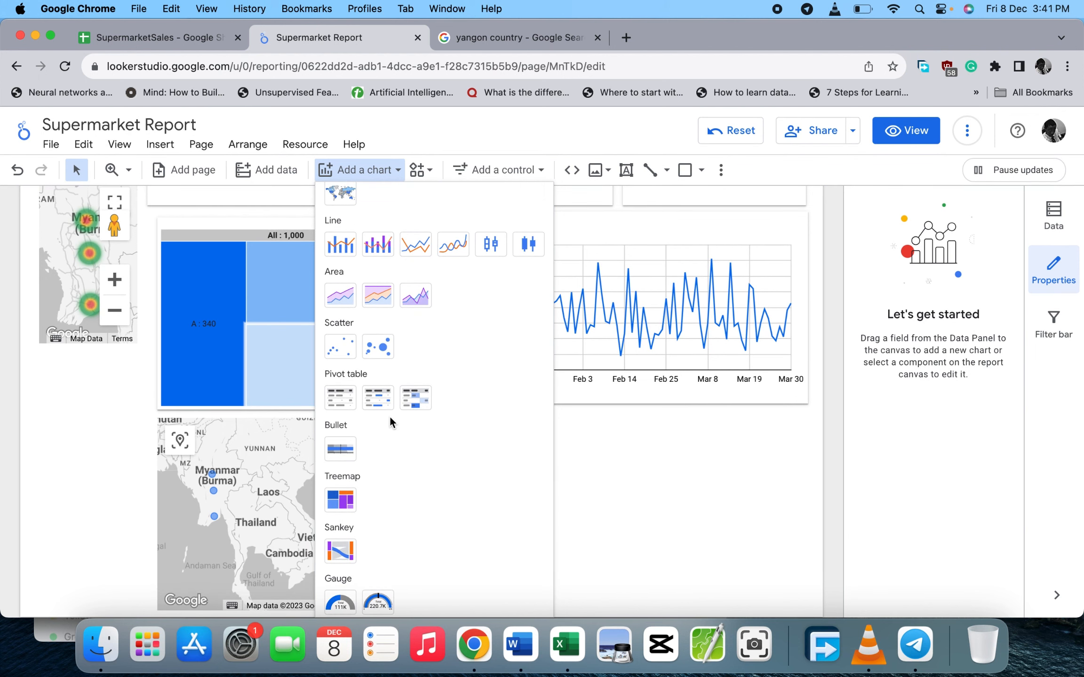
scroll(388, 416, "up", 6)
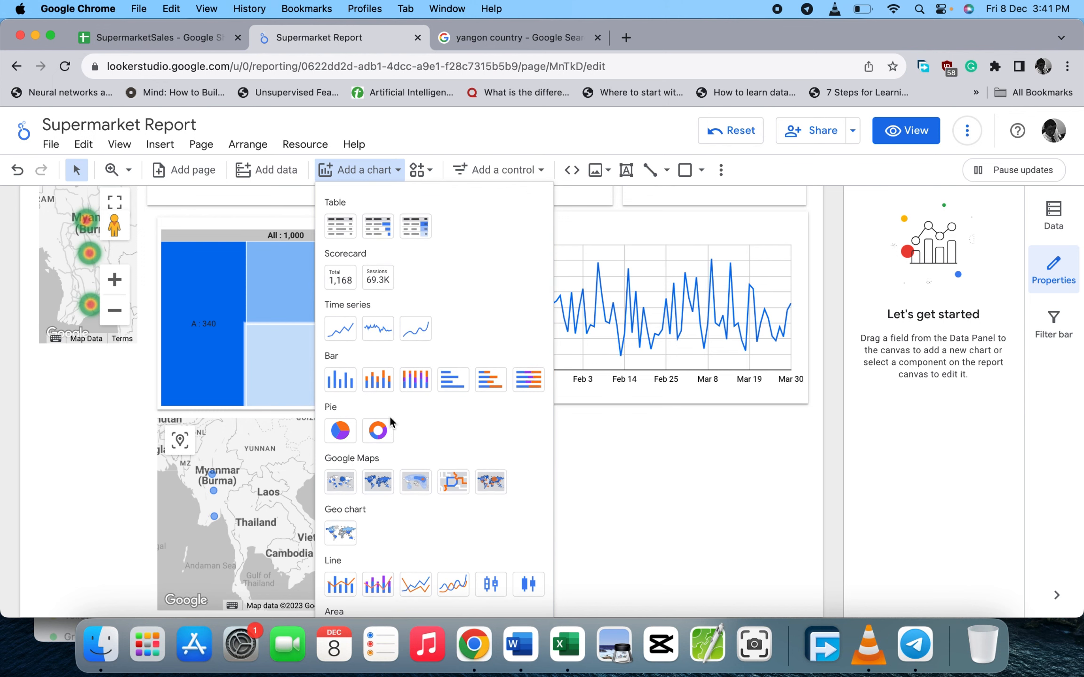
left_click(193, 48)
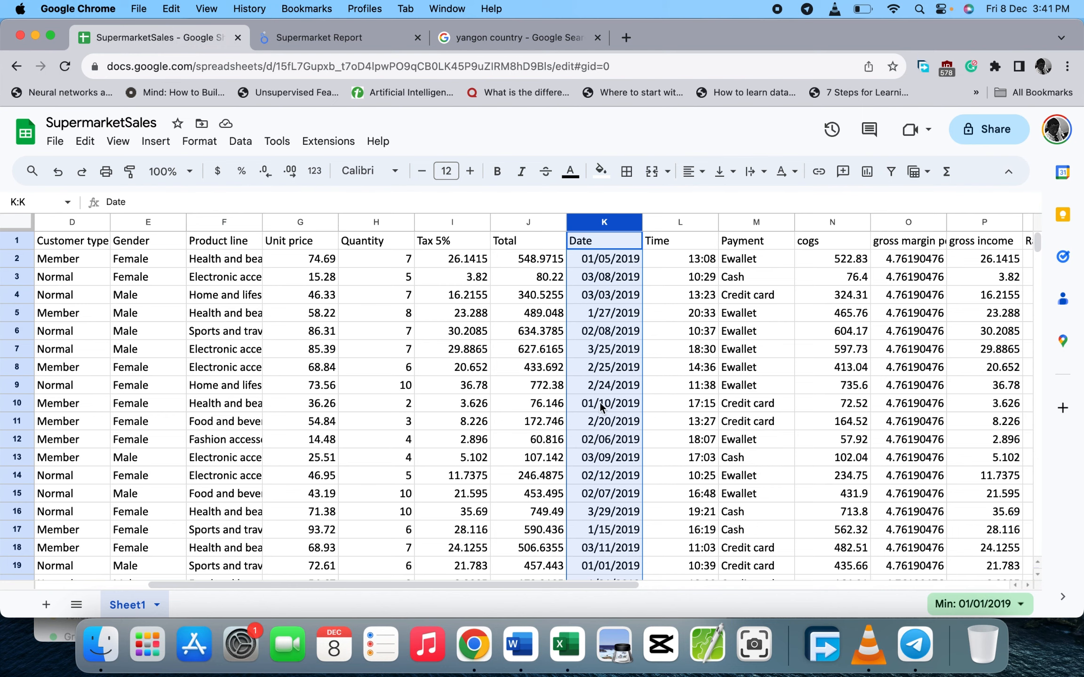
scroll(626, 416, "right", 2)
scroll(625, 417, "right", 2)
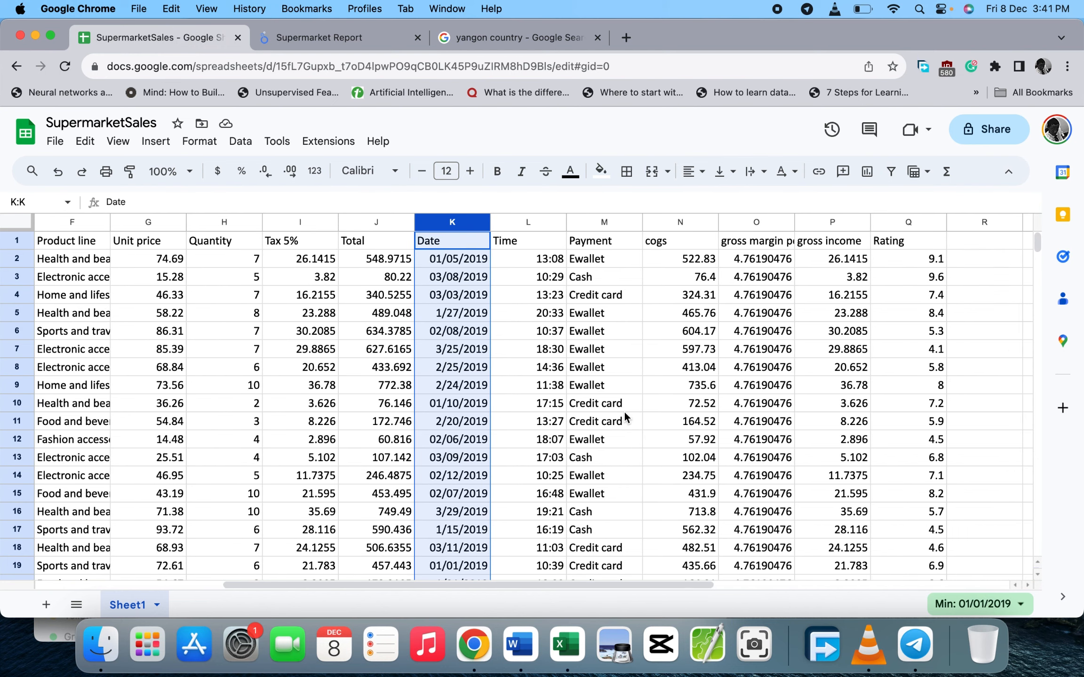
scroll(625, 417, "left", 2)
scroll(626, 416, "left", 2)
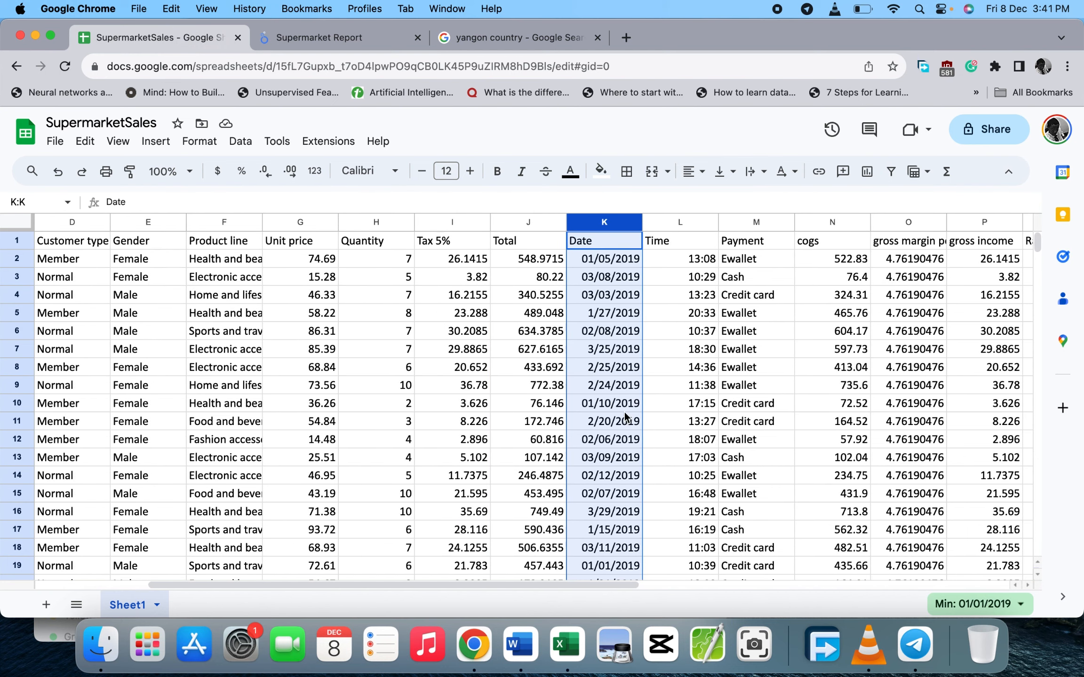
left_click(356, 42)
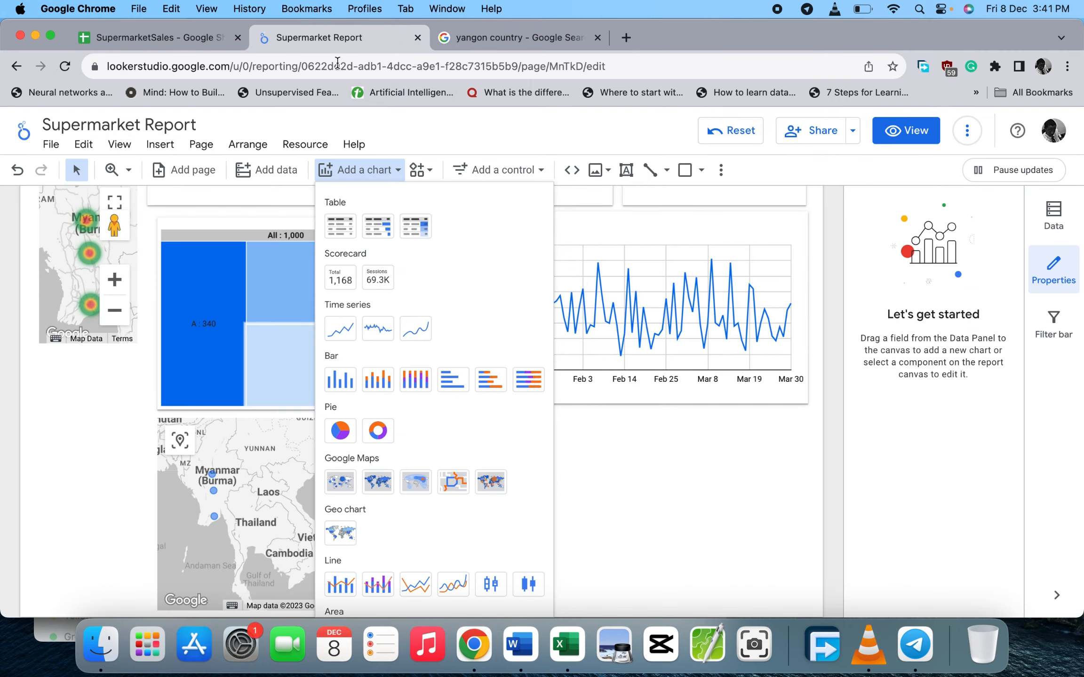
- Delete the small heat map on the left side of the report
left_click(109, 345)
left_click(124, 335)
left_click_drag(122, 339, 116, 414)
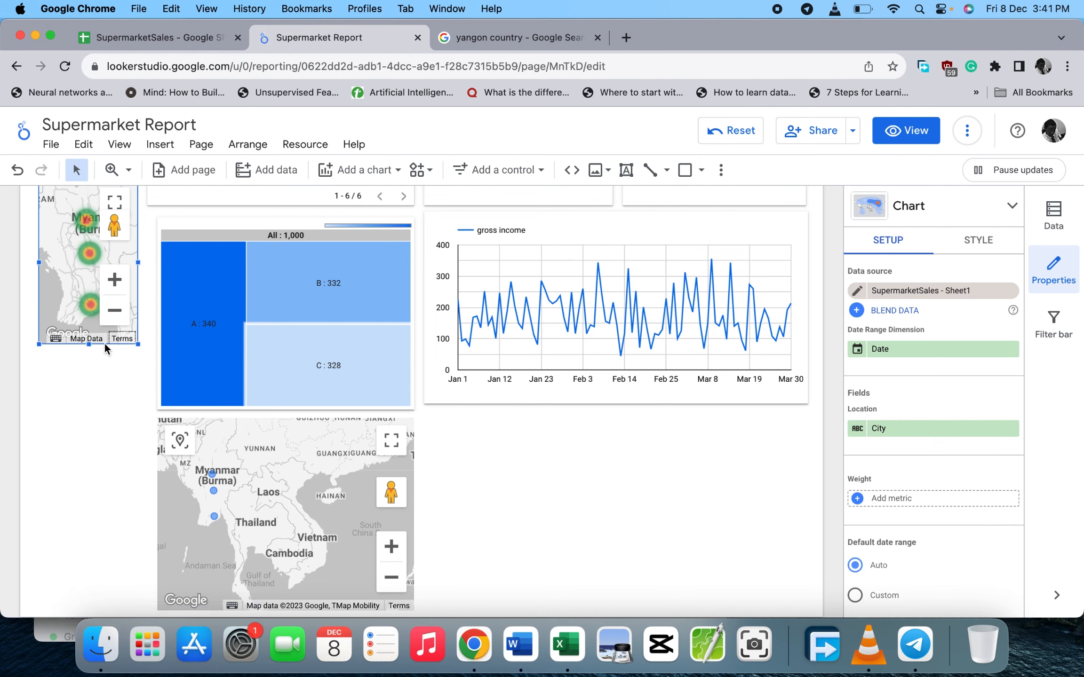
left_click_drag(104, 344, 96, 445)
key("Delete")
scroll(108, 340, "up", 5)
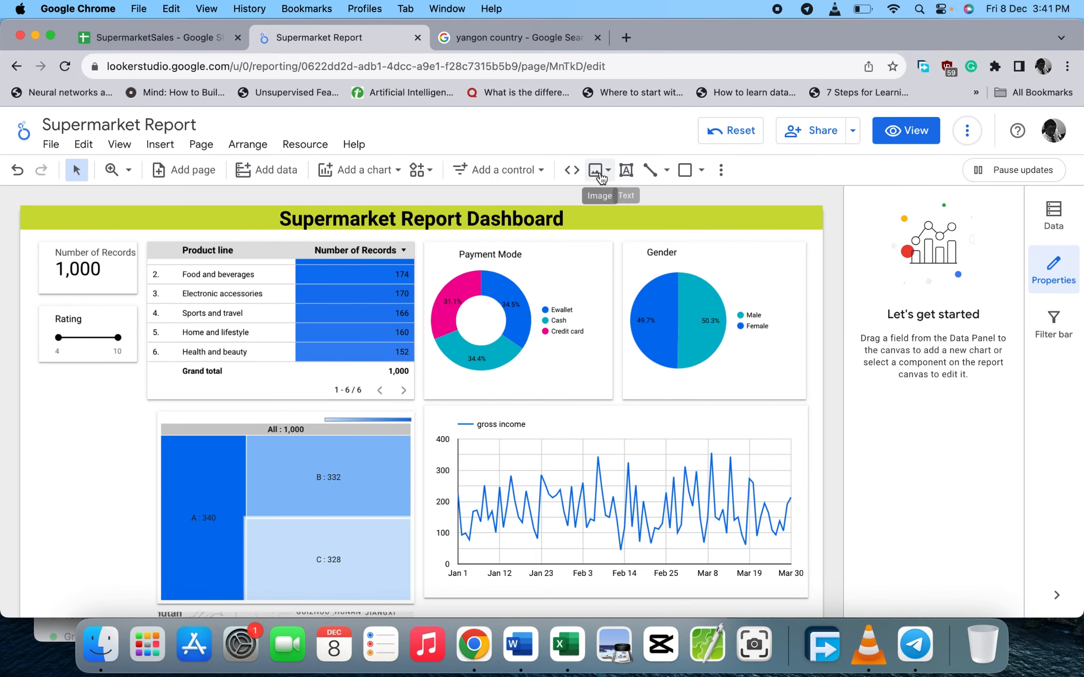
- Add a drop-down list control below the Rating slider, resized to match its width
left_click(546, 172)
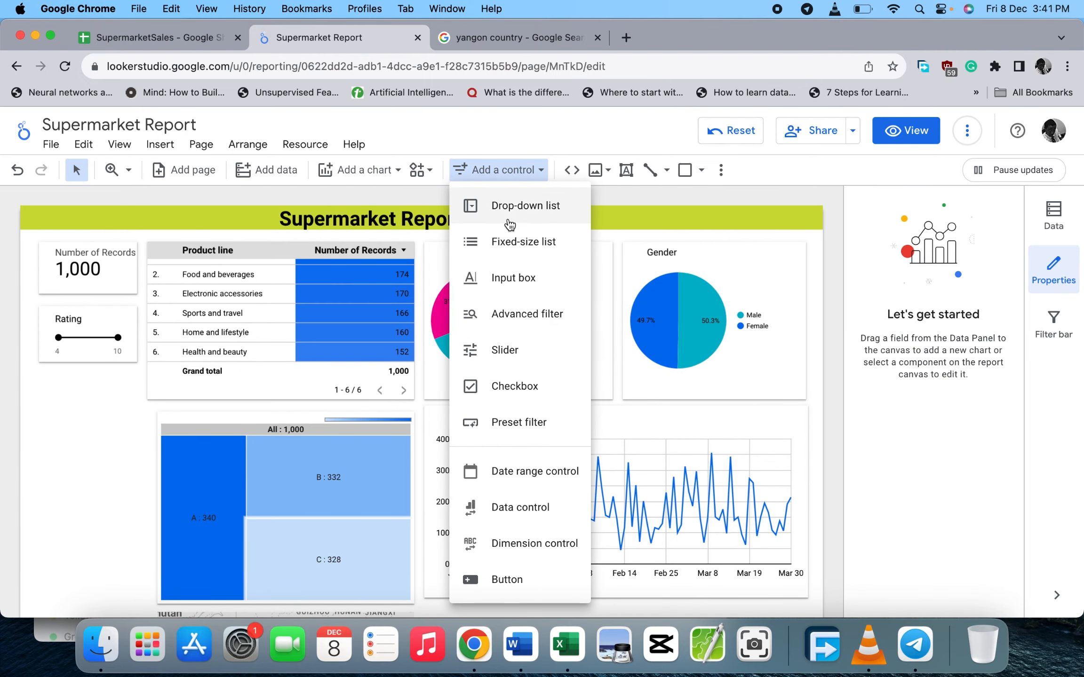
left_click(494, 206)
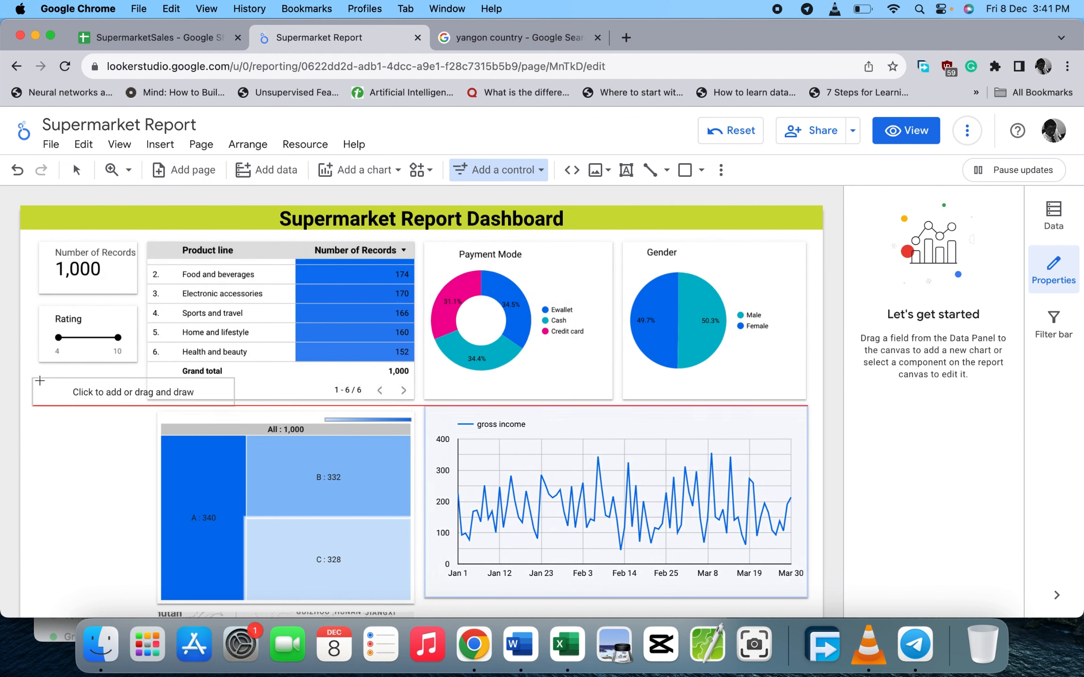
left_click(39, 377)
left_click_drag(240, 411, 133, 415)
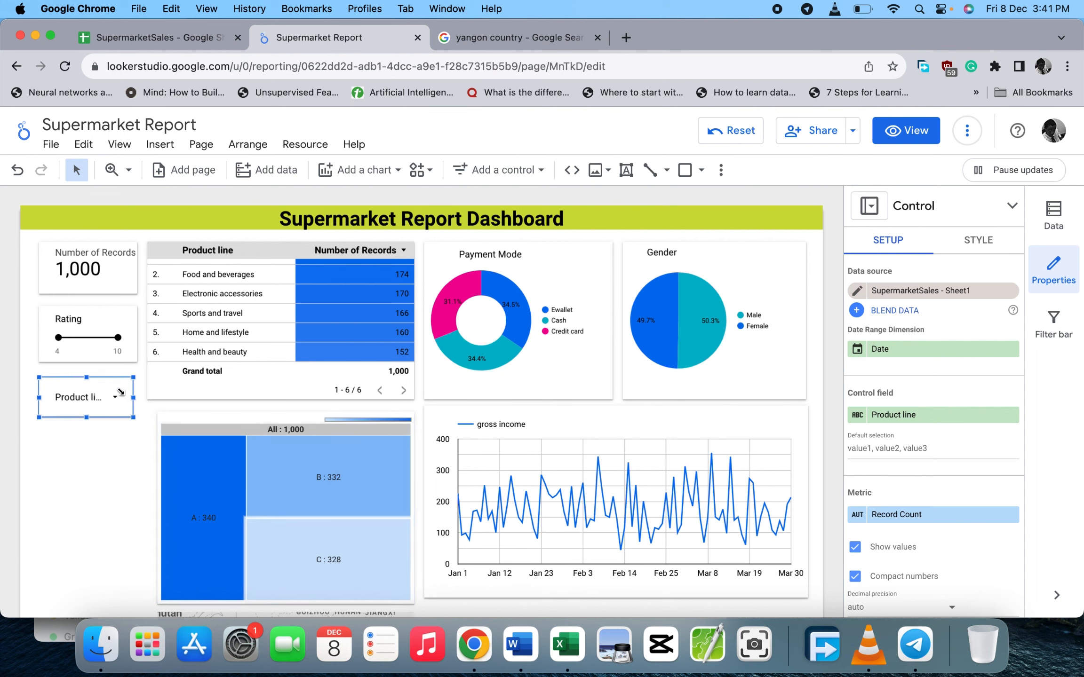
- Preview the Product line filter values and nudge the control into alignment
left_click(118, 376)
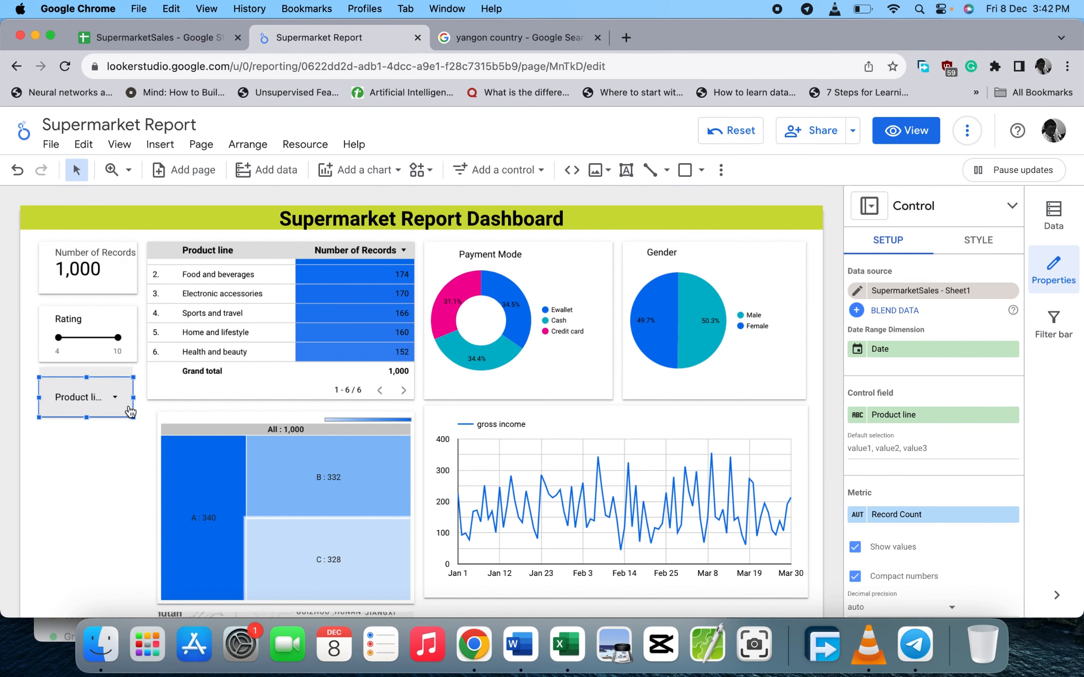
left_click(112, 400)
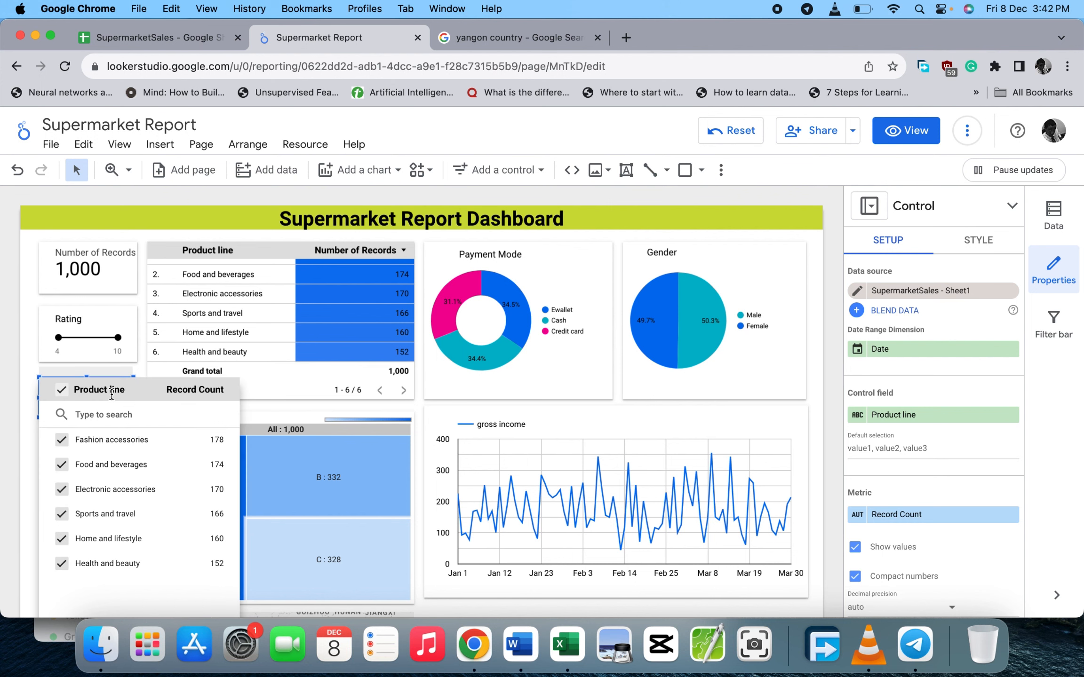
left_click(24, 452)
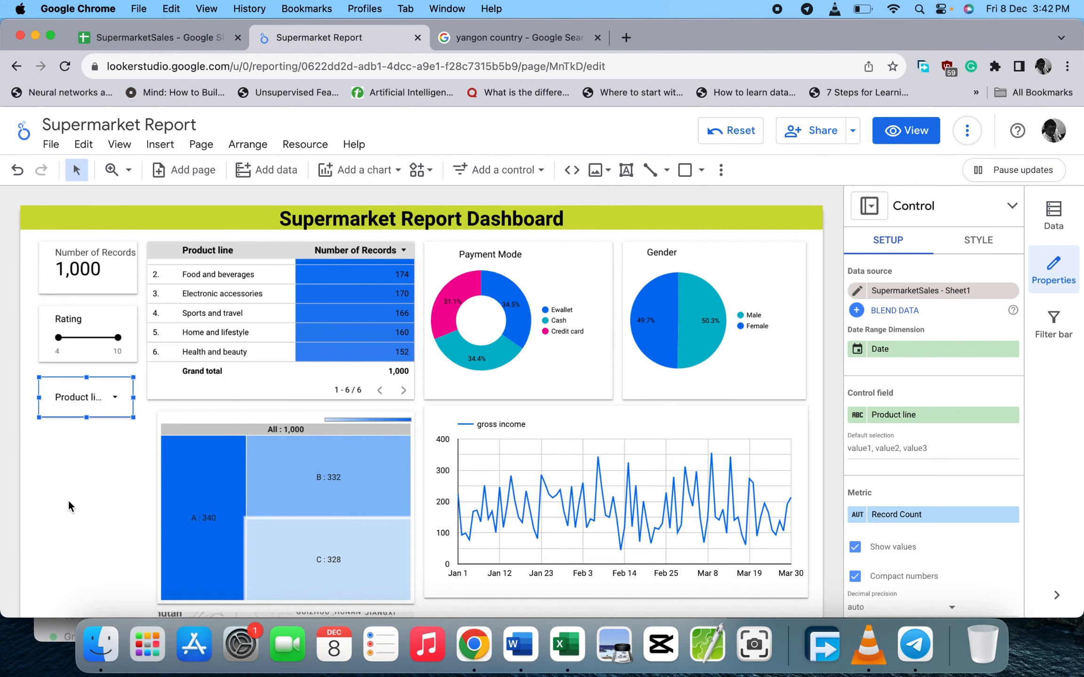
scroll(66, 498, "down", 2)
left_click(83, 426)
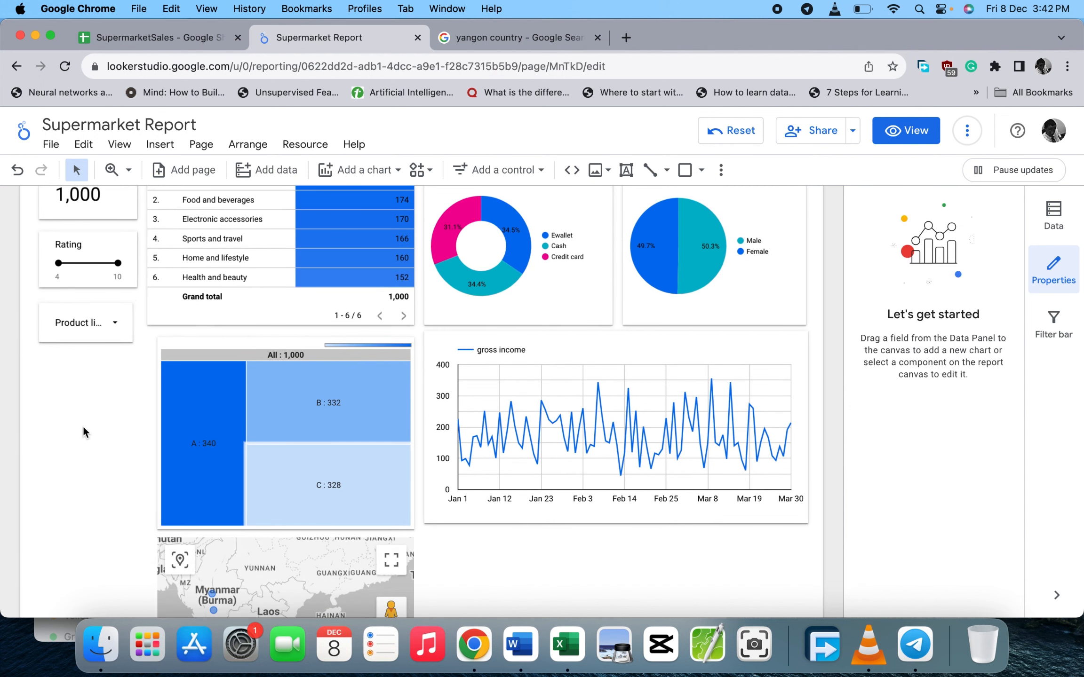
left_click_drag(106, 336, 109, 333)
left_click(127, 332)
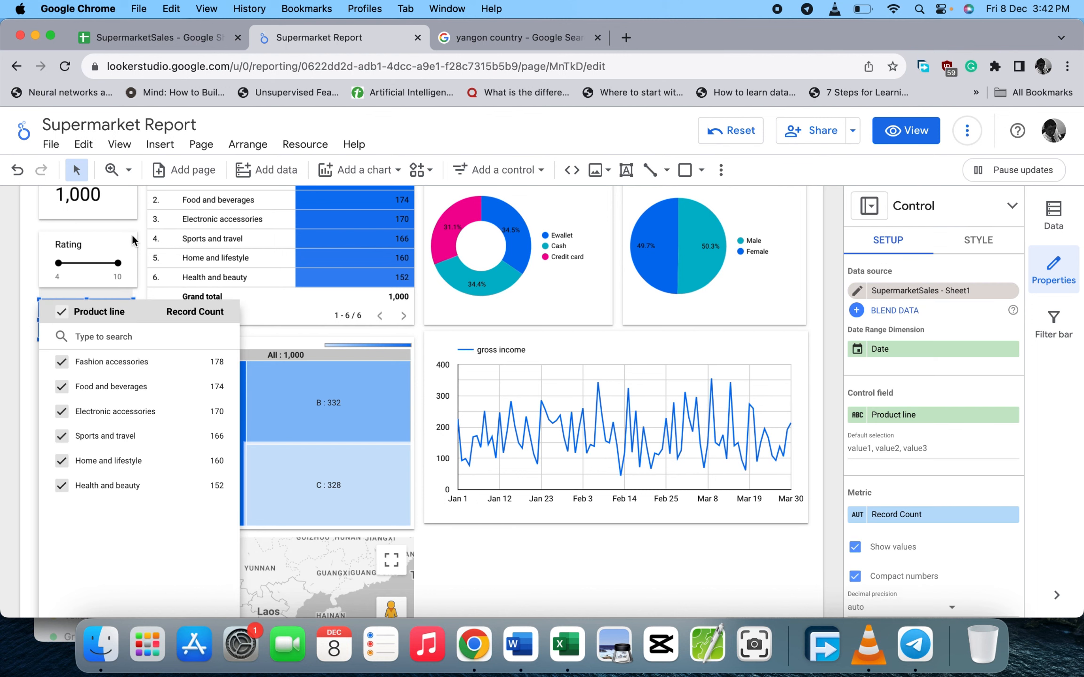
key("Escape")
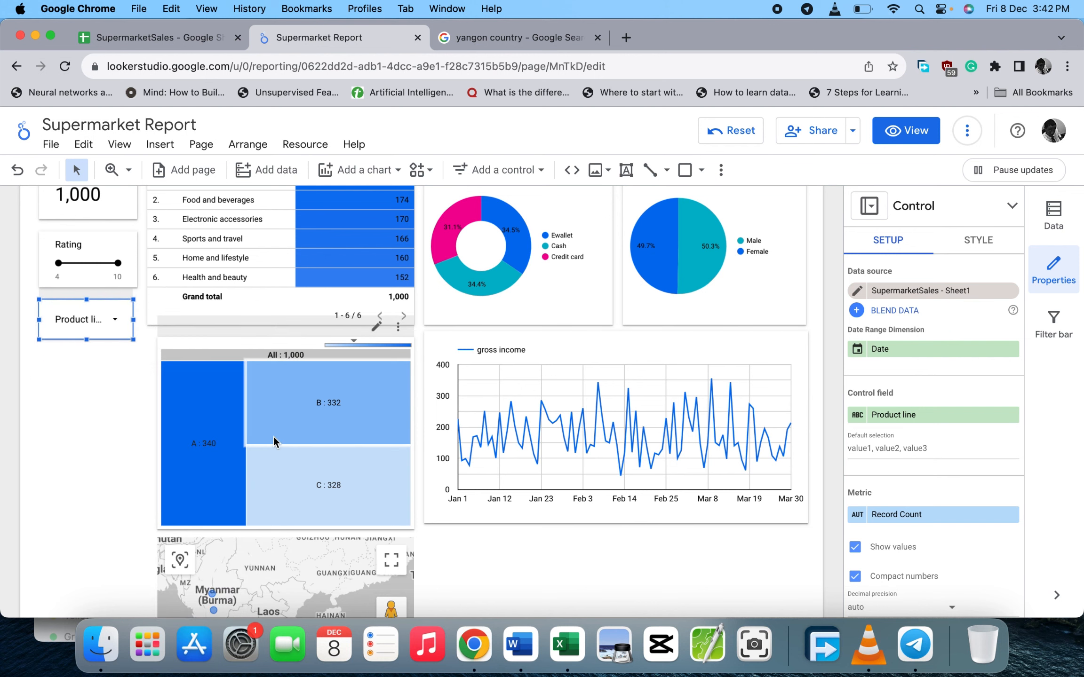
scroll(389, 363, "down", 3)
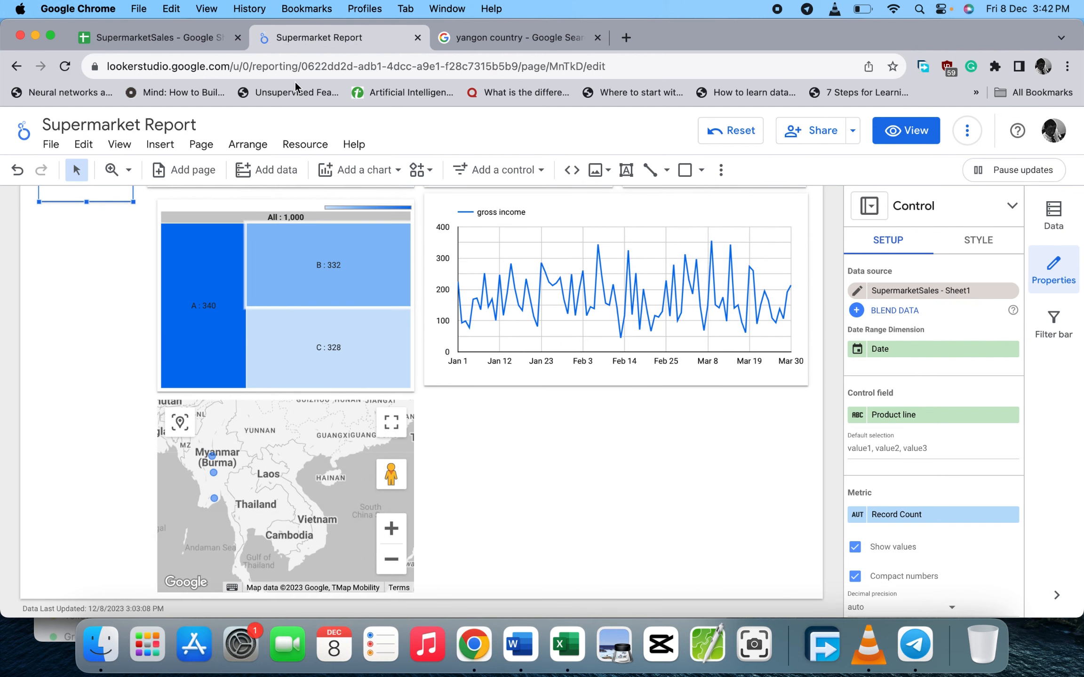
left_click(183, 38)
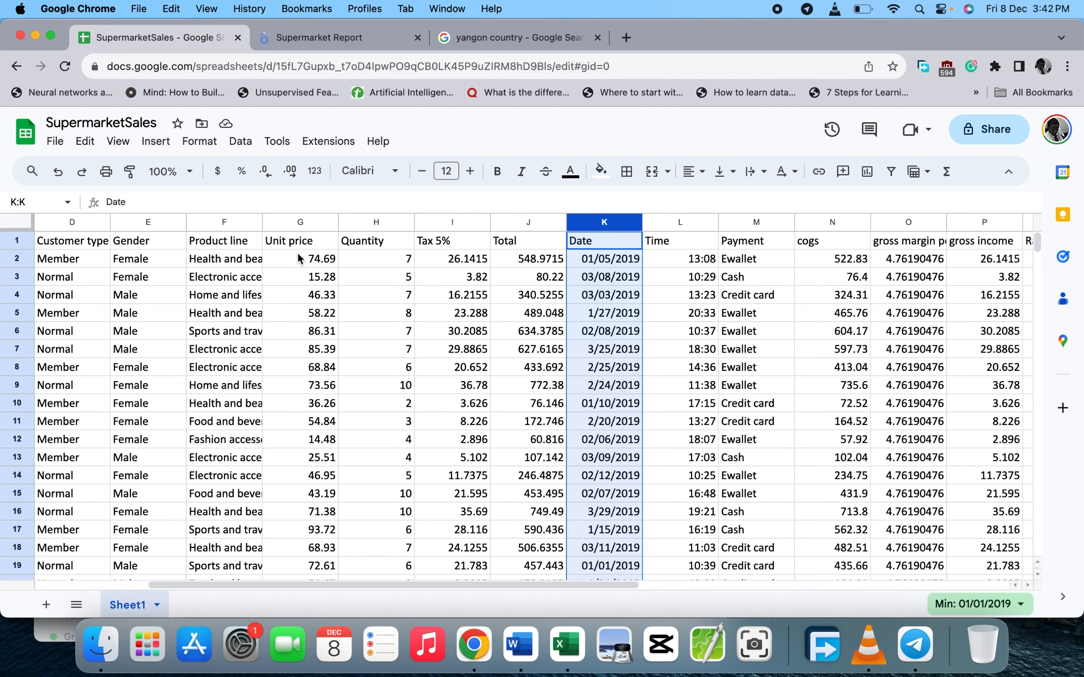
- Scroll across the SupermarketSales sheet columns, then go back to the Supermarket Report
scroll(214, 295, "left", 2)
scroll(209, 295, "left", 2)
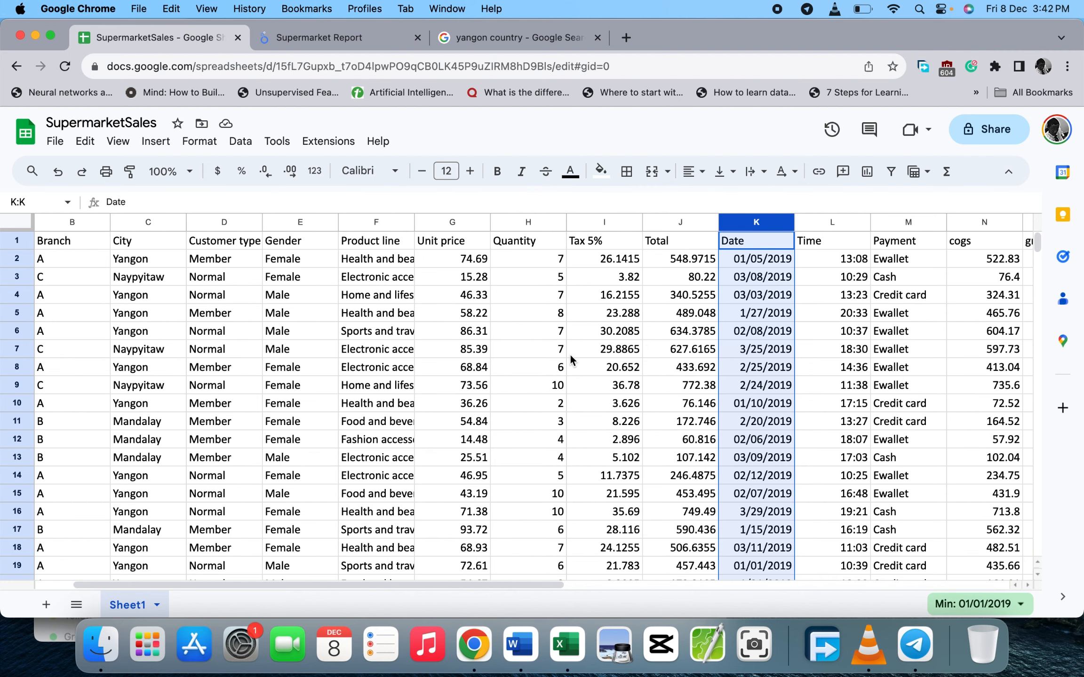
scroll(570, 353, "right", 3)
scroll(548, 381, "right", 1)
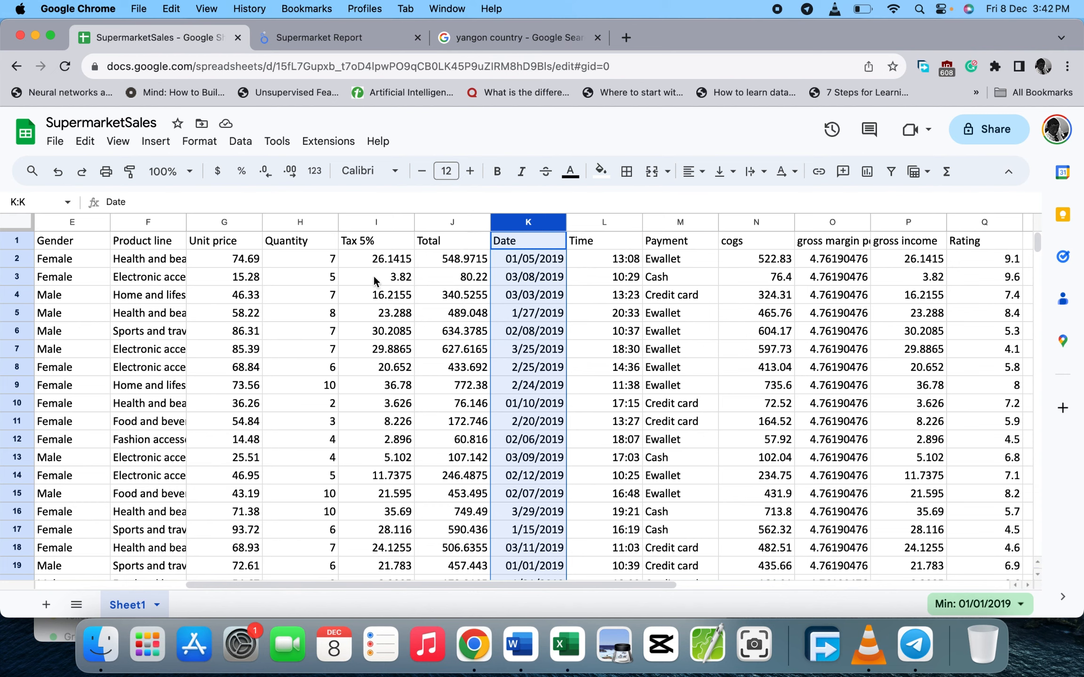
left_click(373, 45)
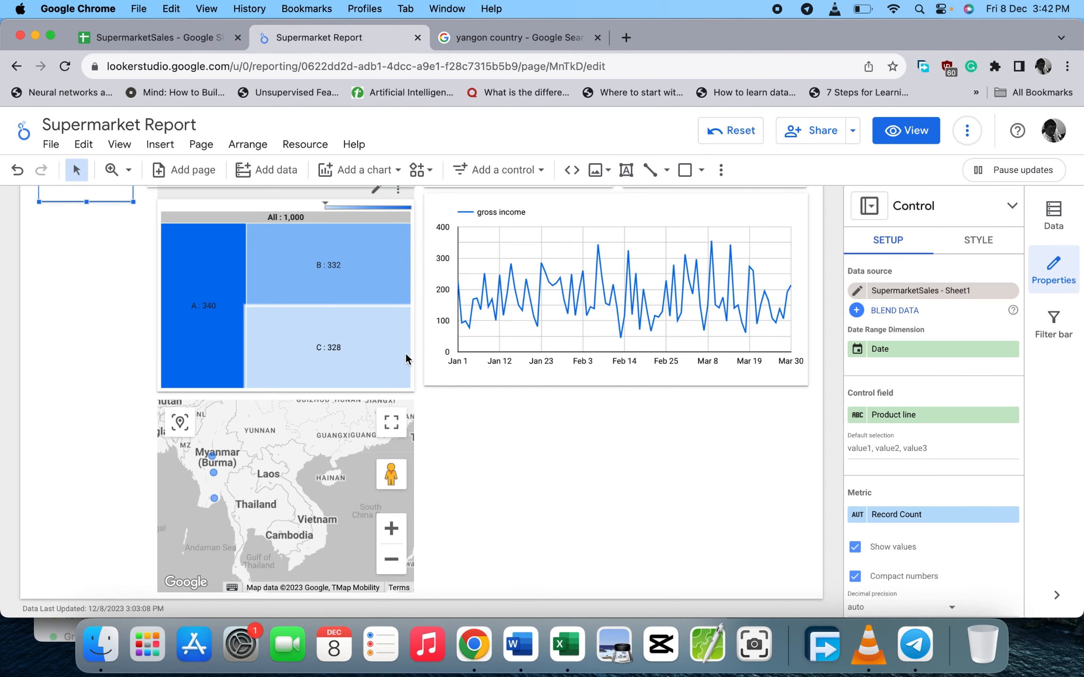
scroll(405, 353, "up", 2)
scroll(405, 353, "up", 3)
scroll(406, 354, "down", 5)
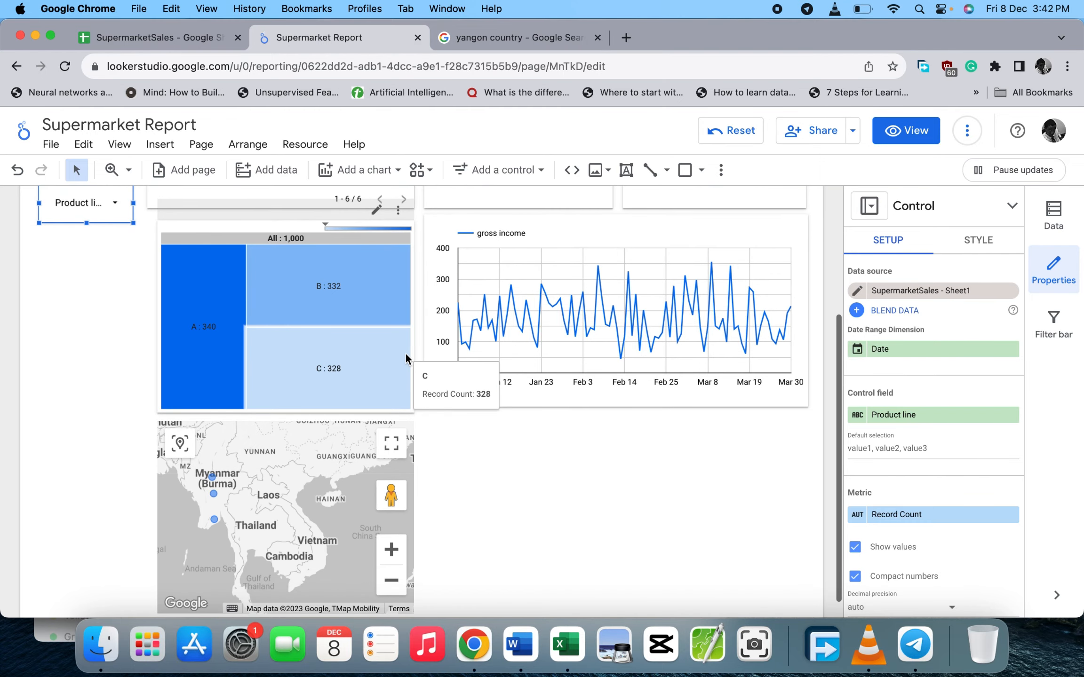
scroll(406, 354, "up", 3)
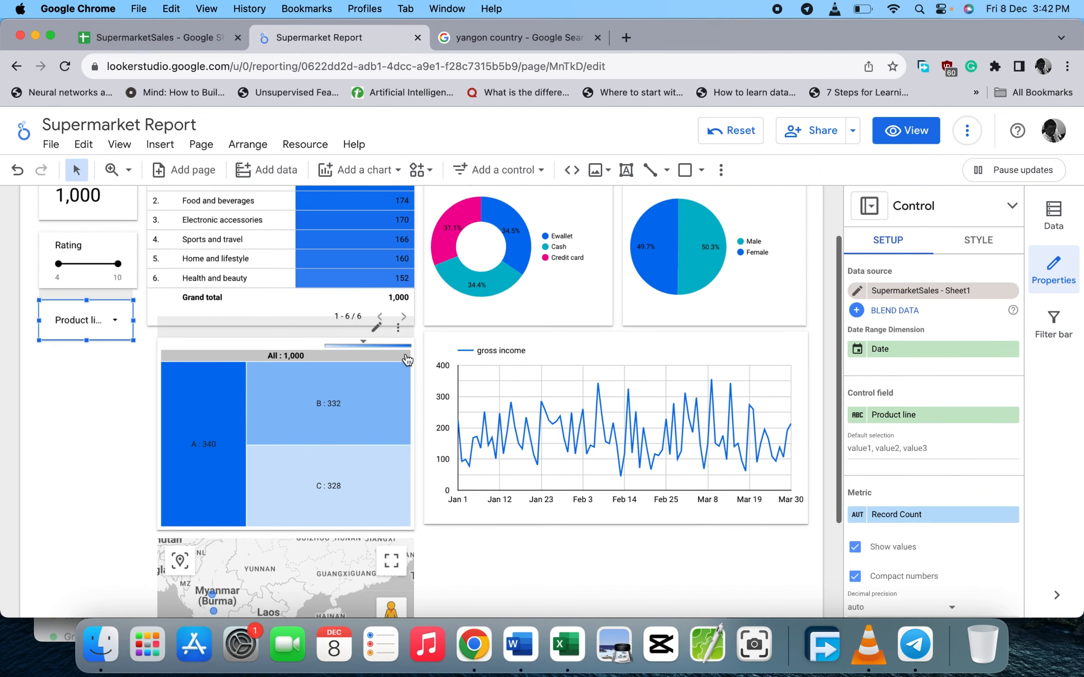
left_click(362, 169)
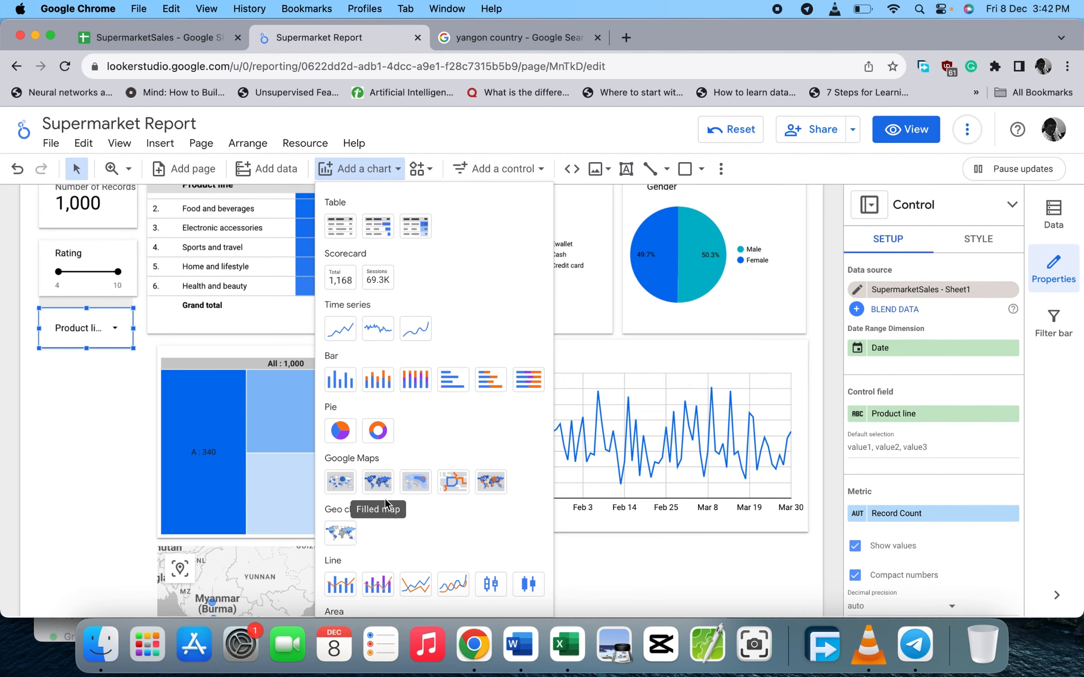
scroll(402, 581, "down", 3)
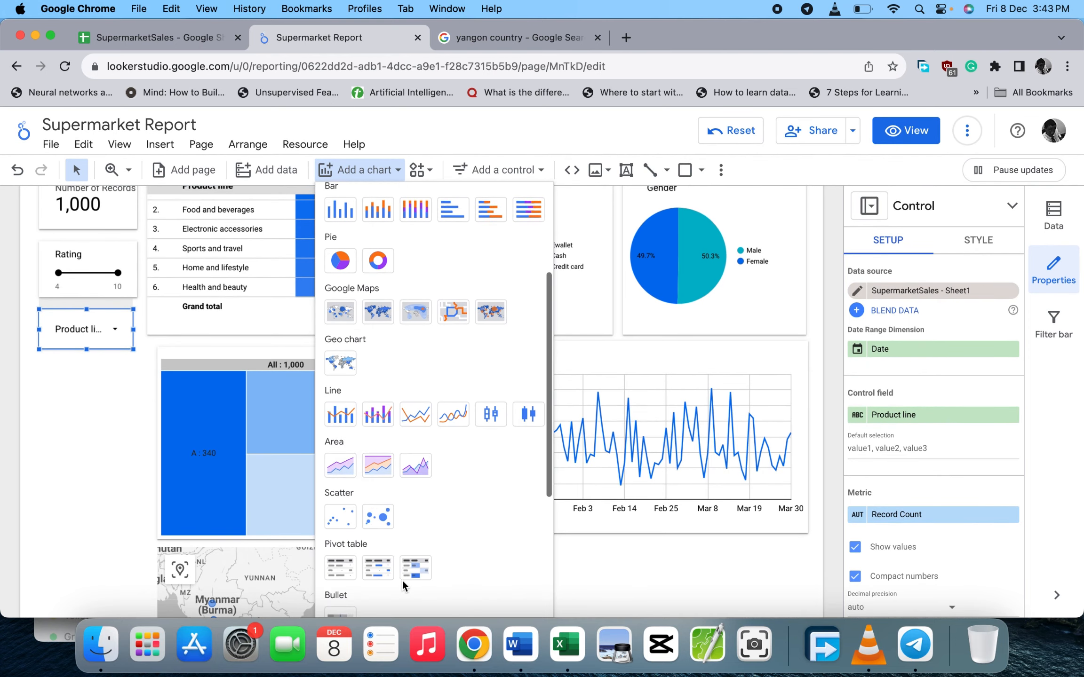
scroll(402, 581, "down", 2)
scroll(421, 478, "up", 10)
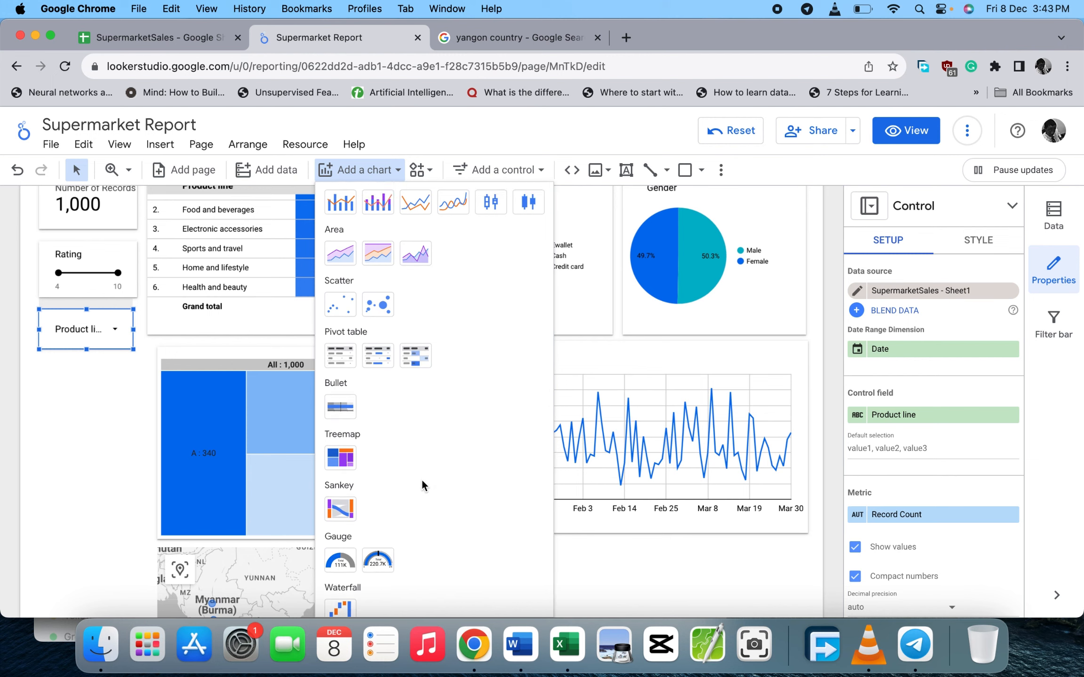
scroll(422, 482, "down", 5)
scroll(422, 480, "down", 4)
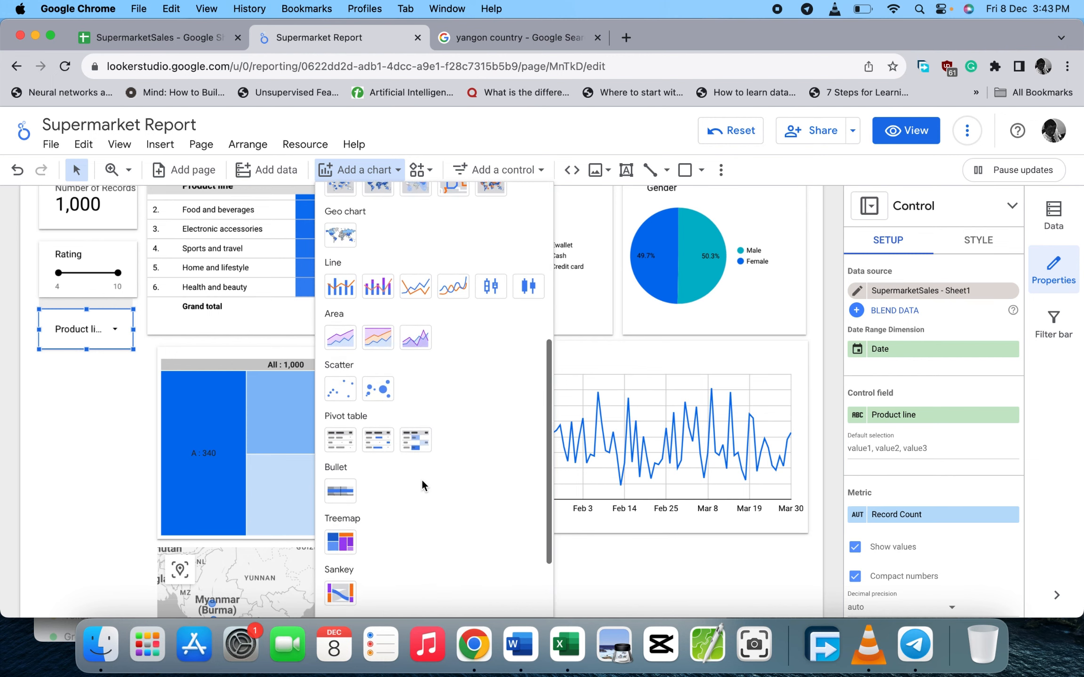
scroll(421, 480, "up", 4)
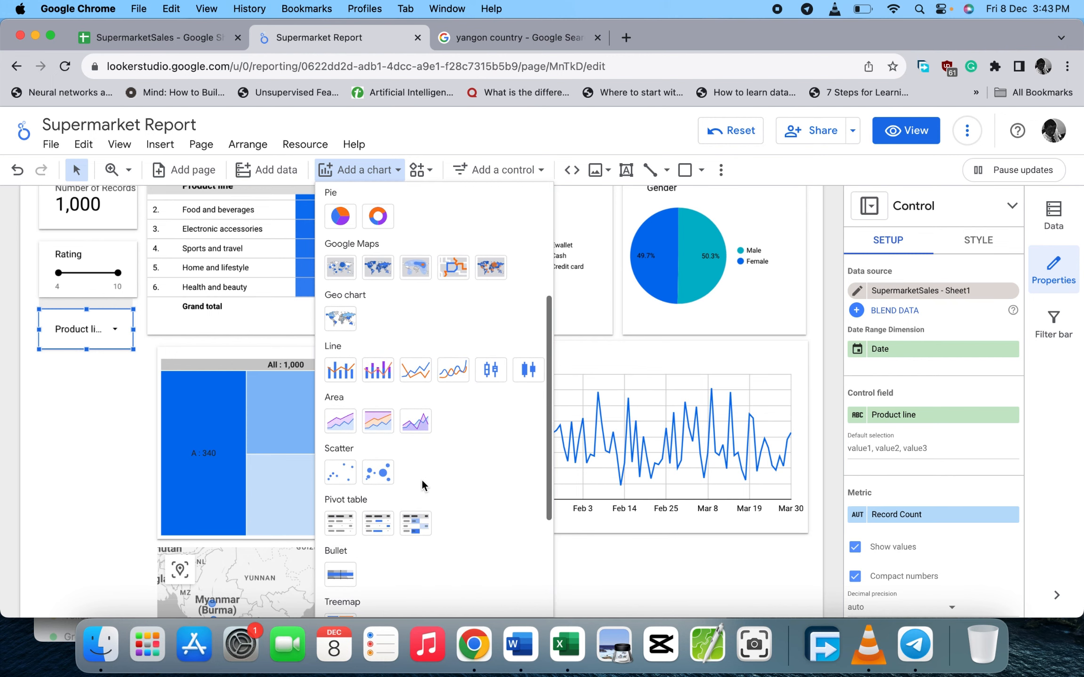
scroll(421, 478, "up", 5)
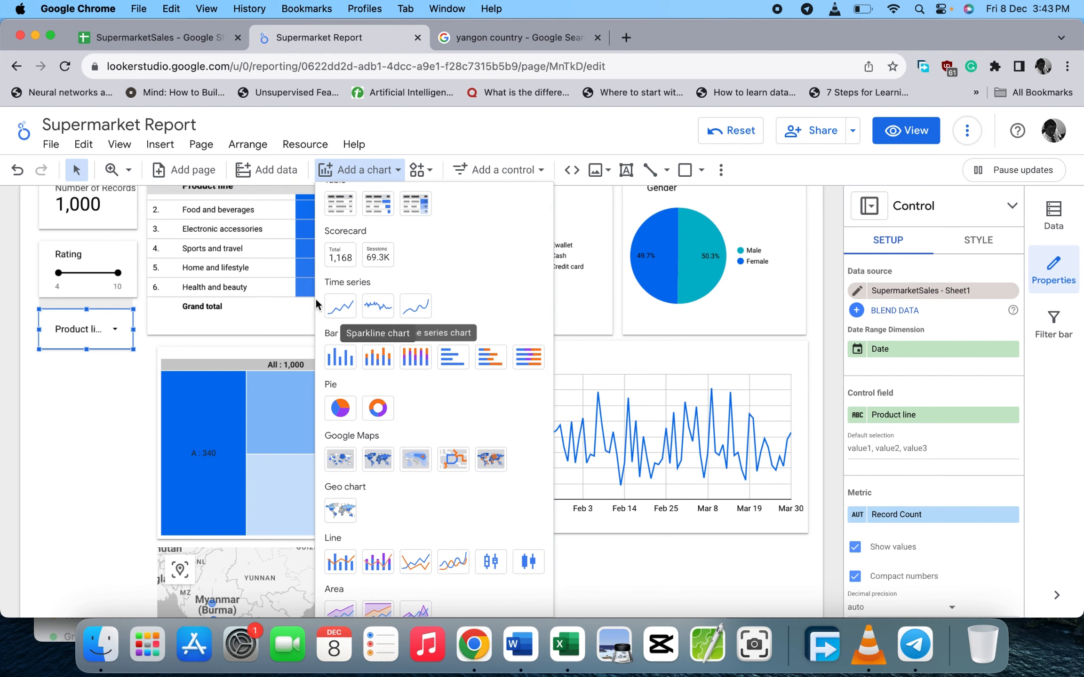
left_click(526, 170)
left_click(531, 173)
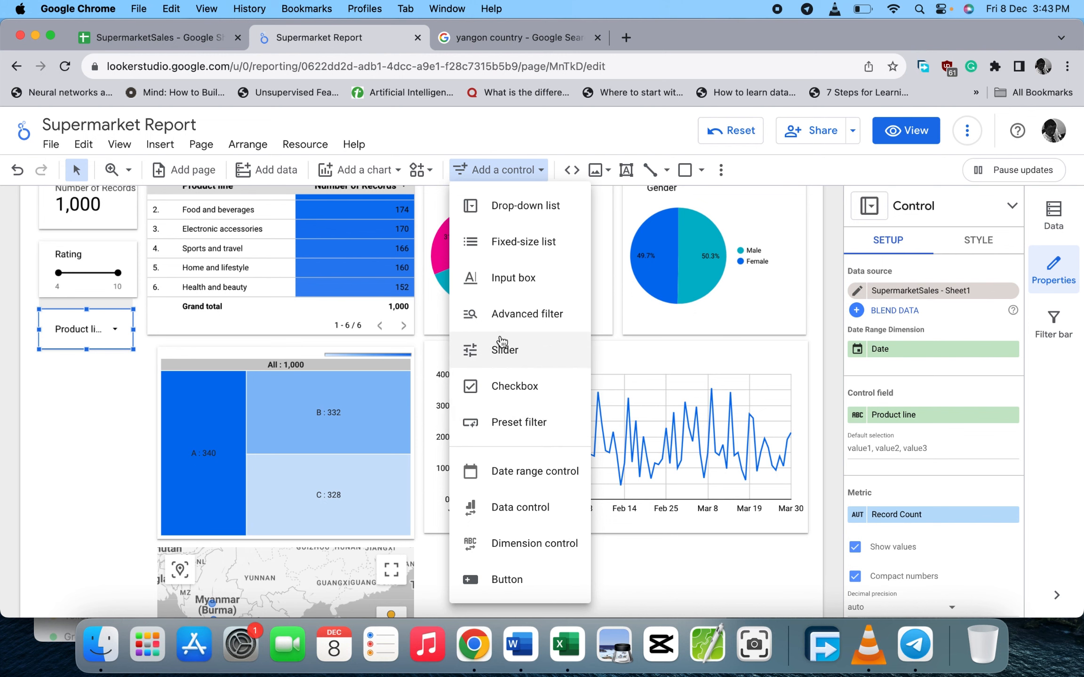
left_click(135, 429)
scroll(135, 429, "down", 4)
scroll(135, 428, "up", 4)
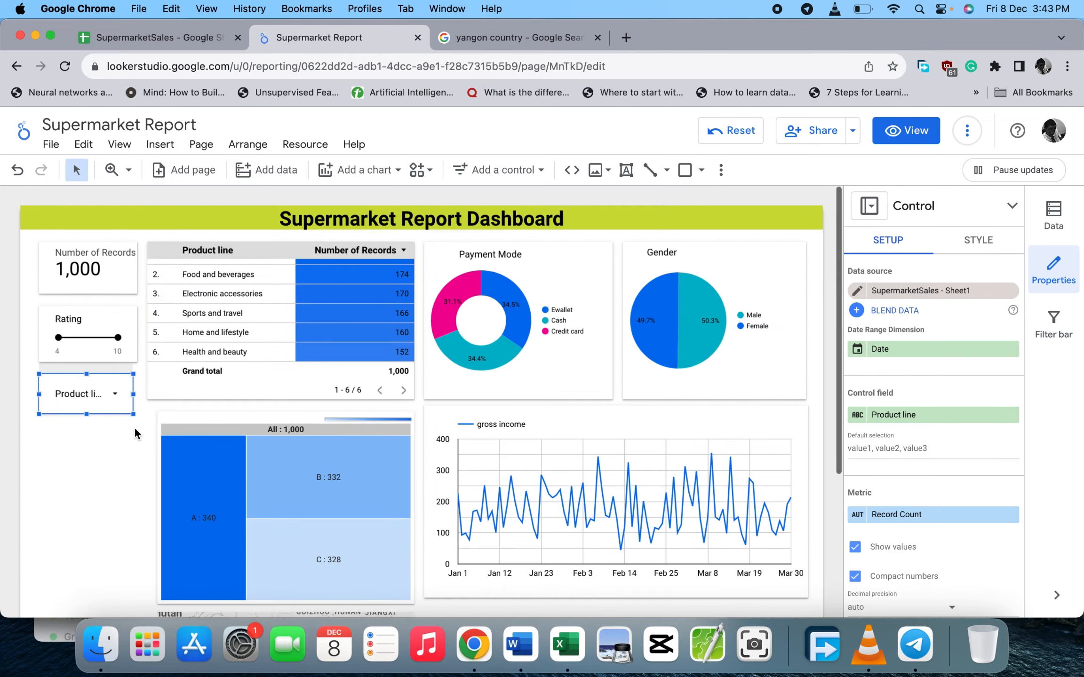
scroll(134, 428, "down", 4)
left_click(442, 448)
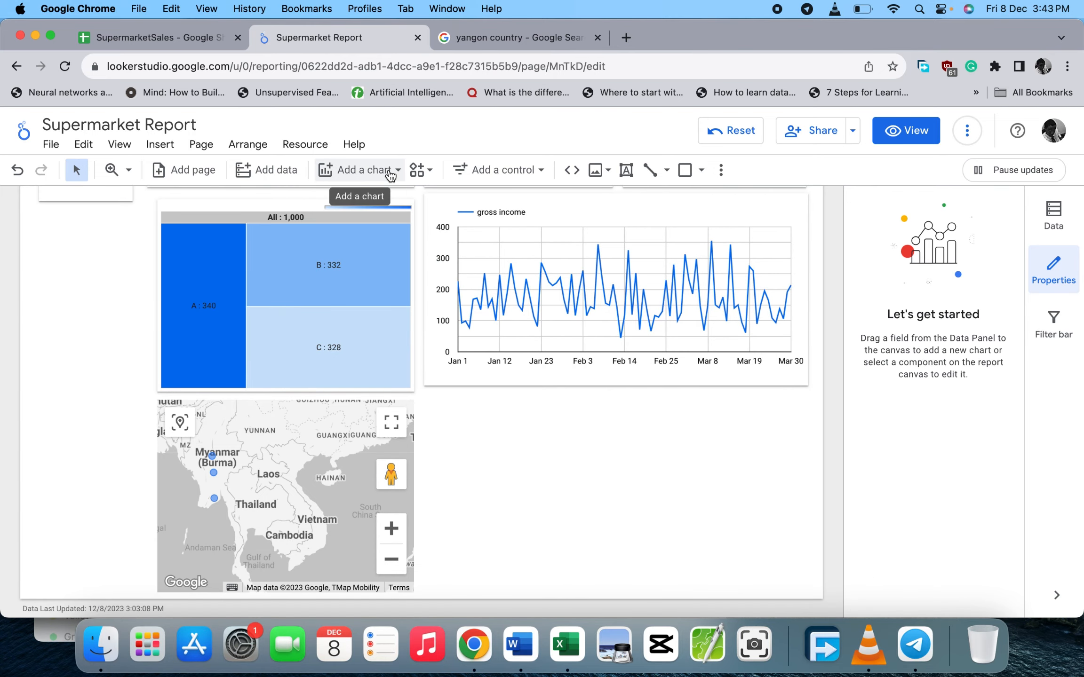
- Place a gross income by City column chart beside the map, widened to match the line chart
left_click(358, 170)
left_click(340, 381)
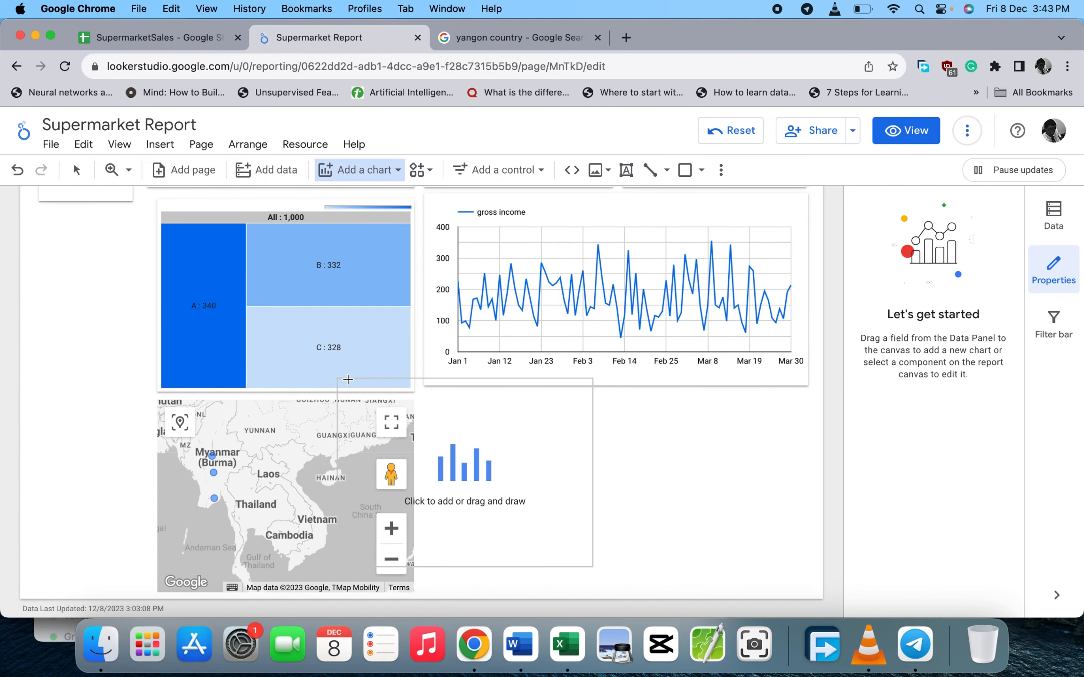
left_click(427, 401)
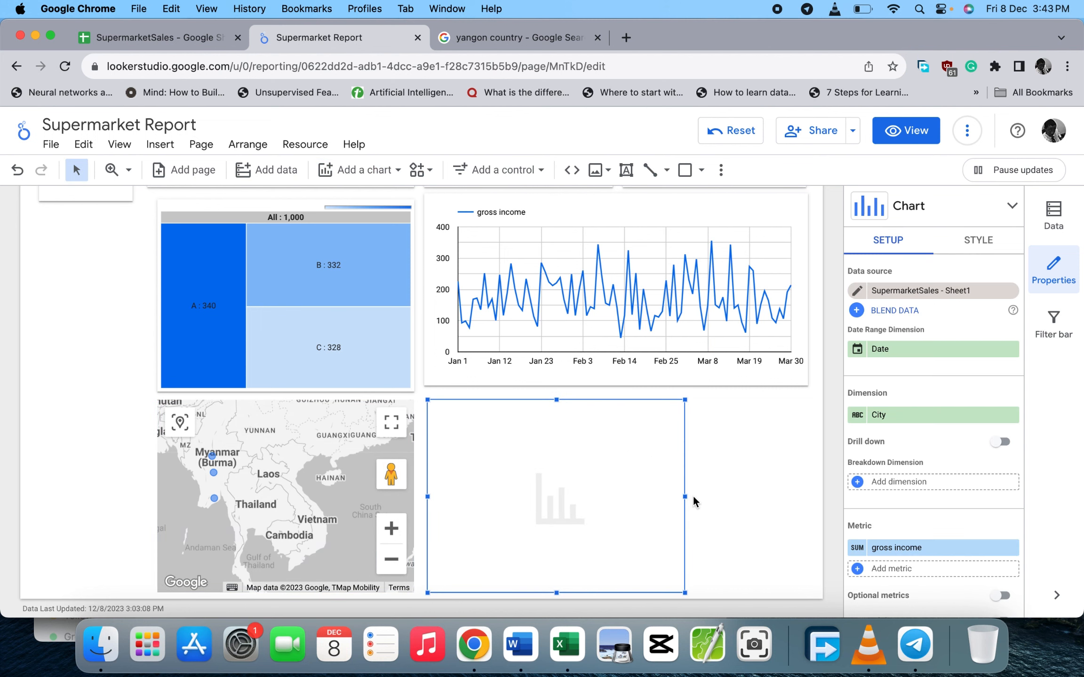
left_click_drag(682, 493, 810, 477)
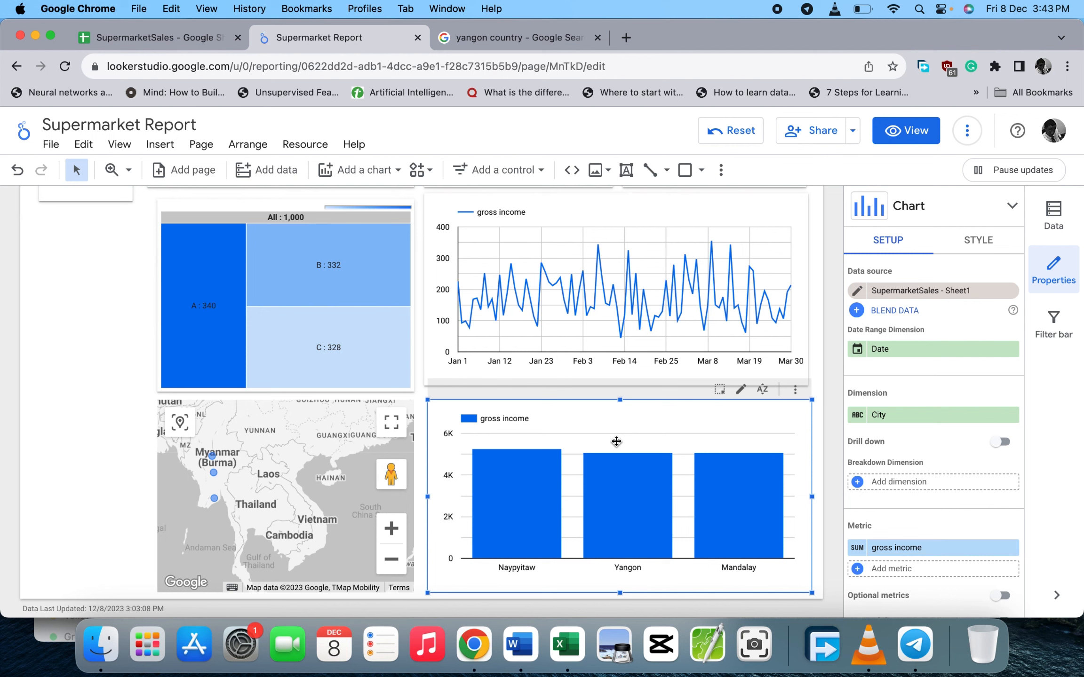
scroll(722, 422, "up", 3)
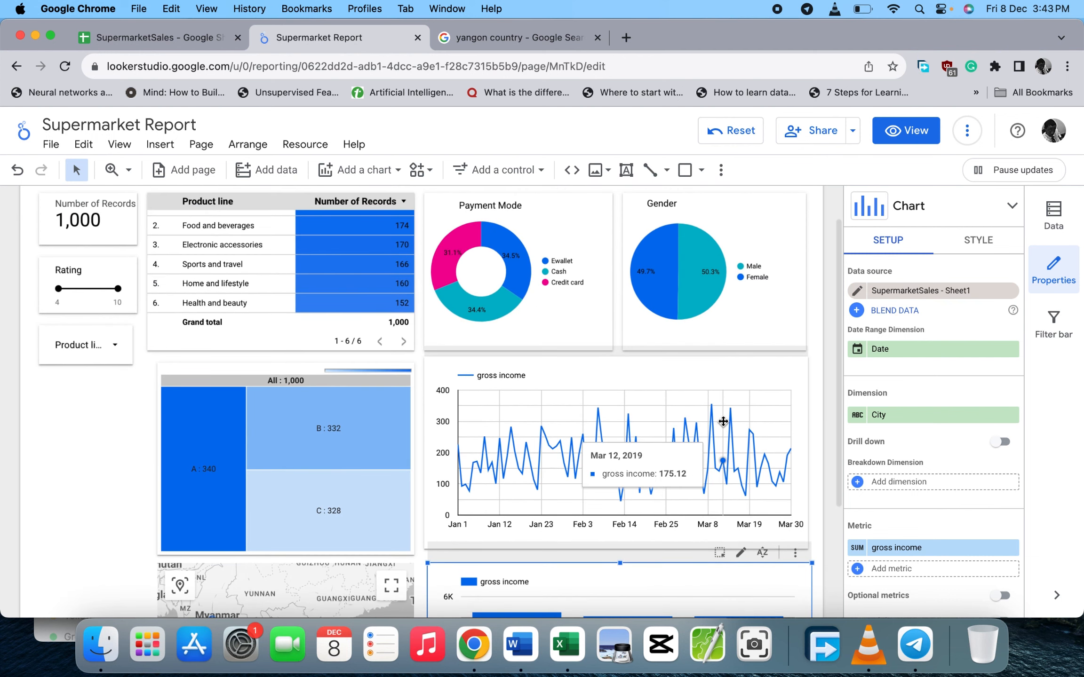
scroll(723, 421, "down", 3)
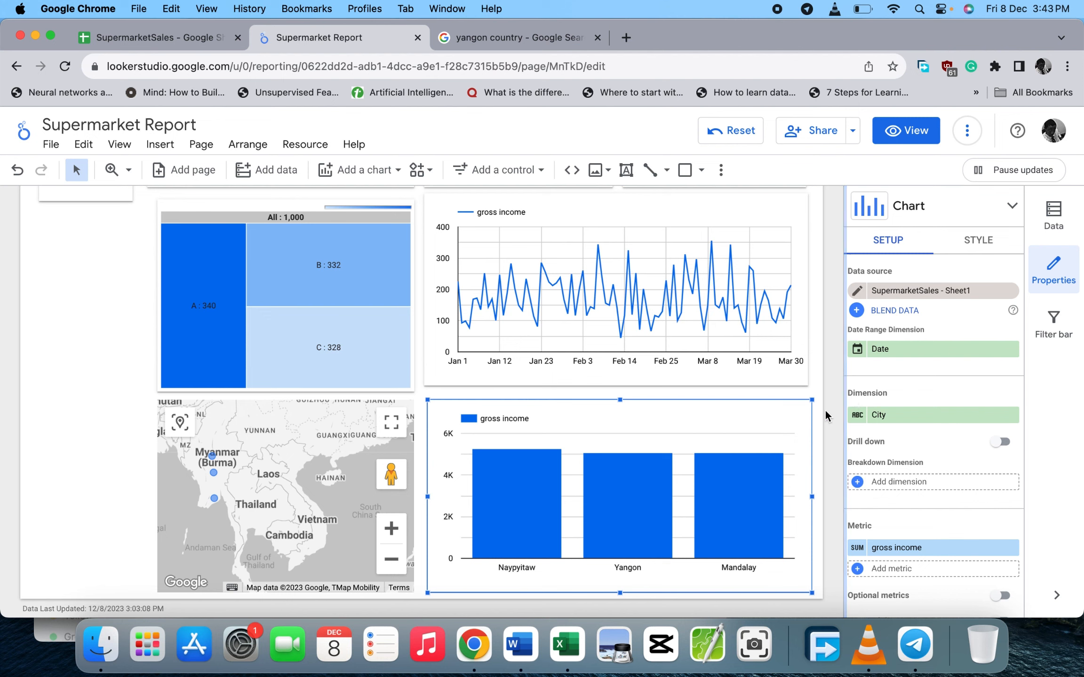
scroll(919, 482, "down", 6)
scroll(918, 476, "down", 2)
scroll(918, 479, "up", 10)
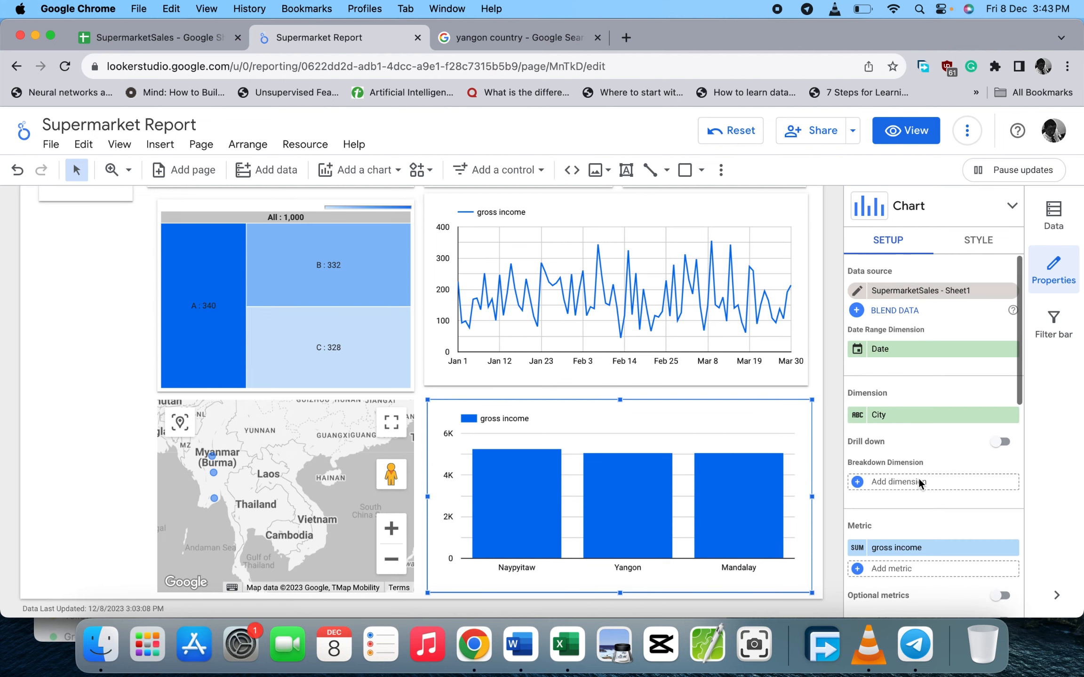
- Turn on data labels for the city chart, showing 5,265.18, 5,057.16 and 5,057.03
left_click(983, 243)
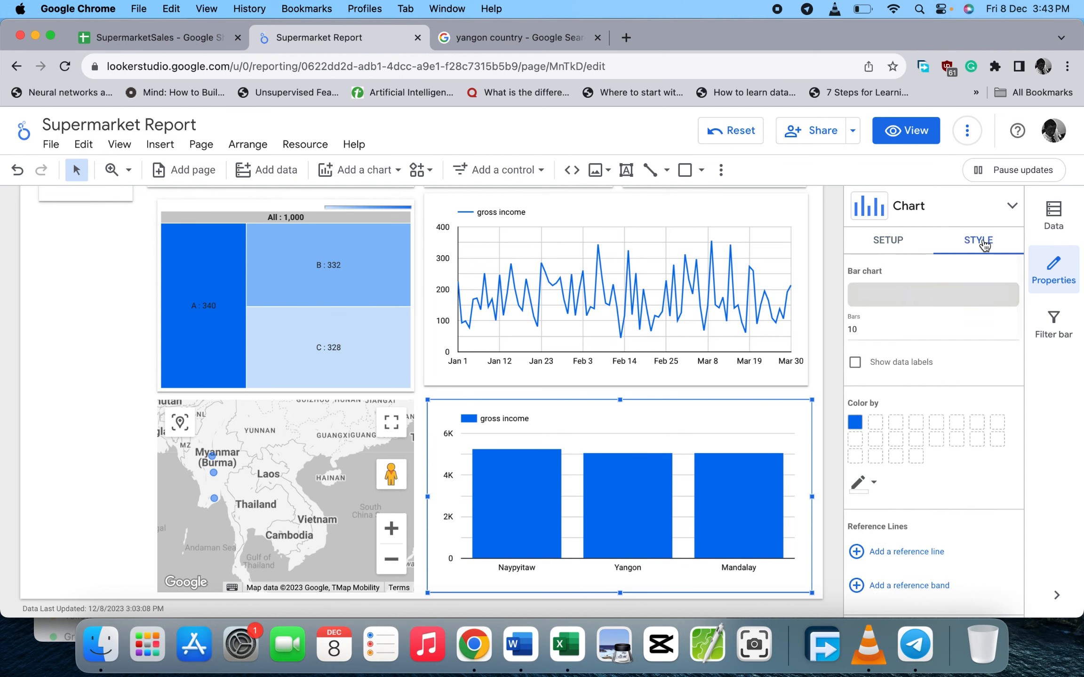
left_click(855, 363)
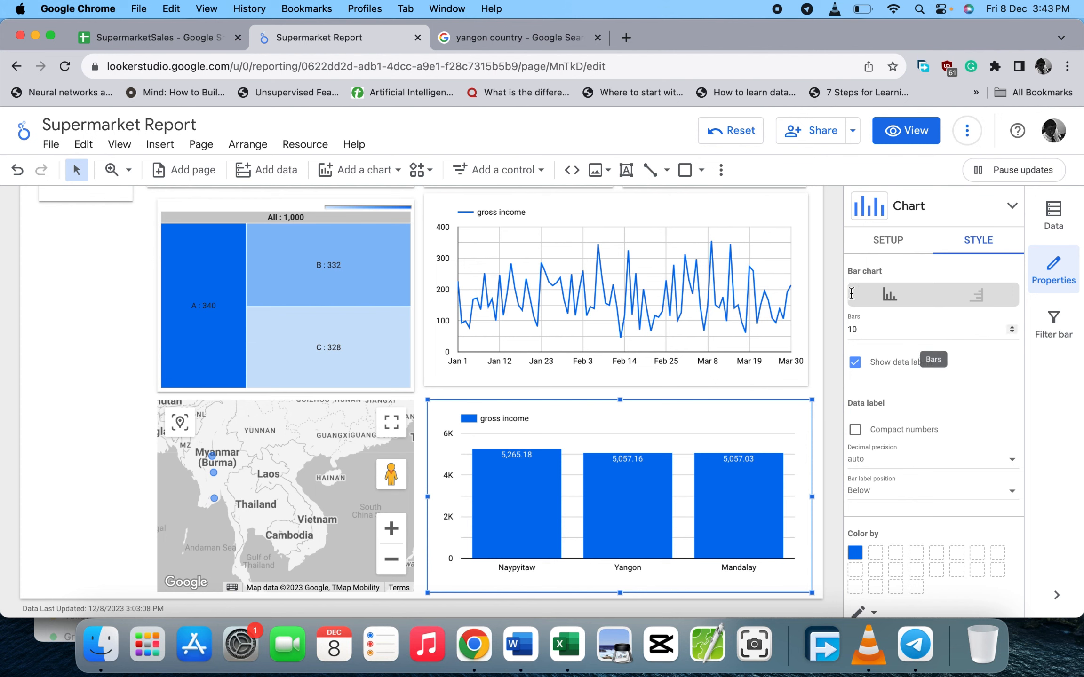
left_click(884, 243)
scroll(900, 436, "down", 5)
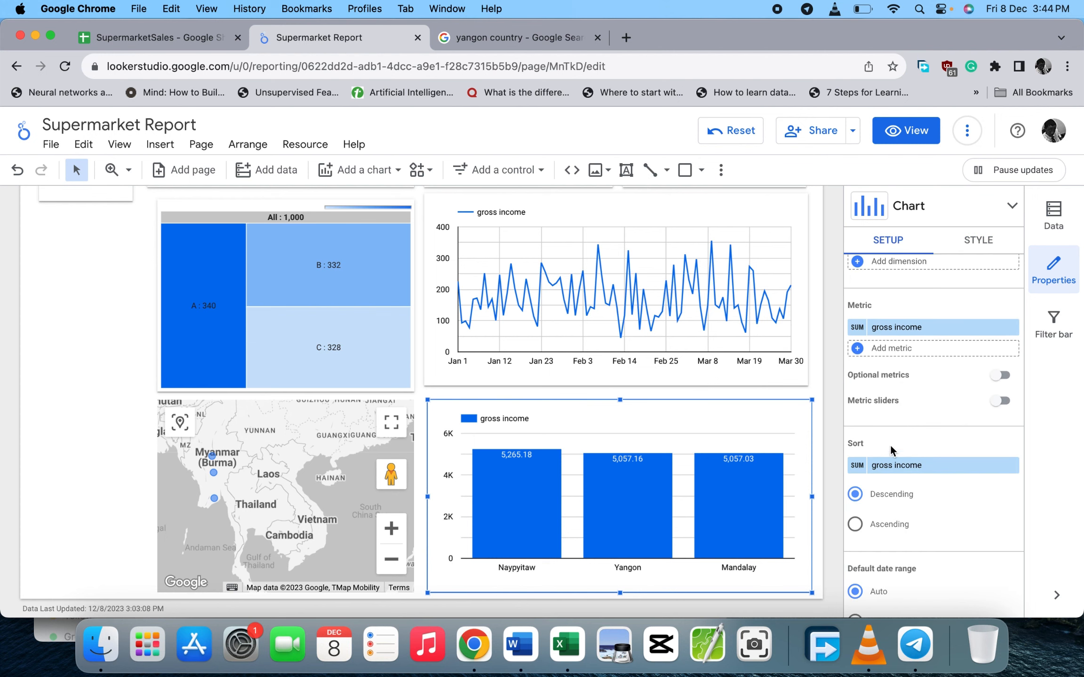
scroll(901, 375, "up", 2)
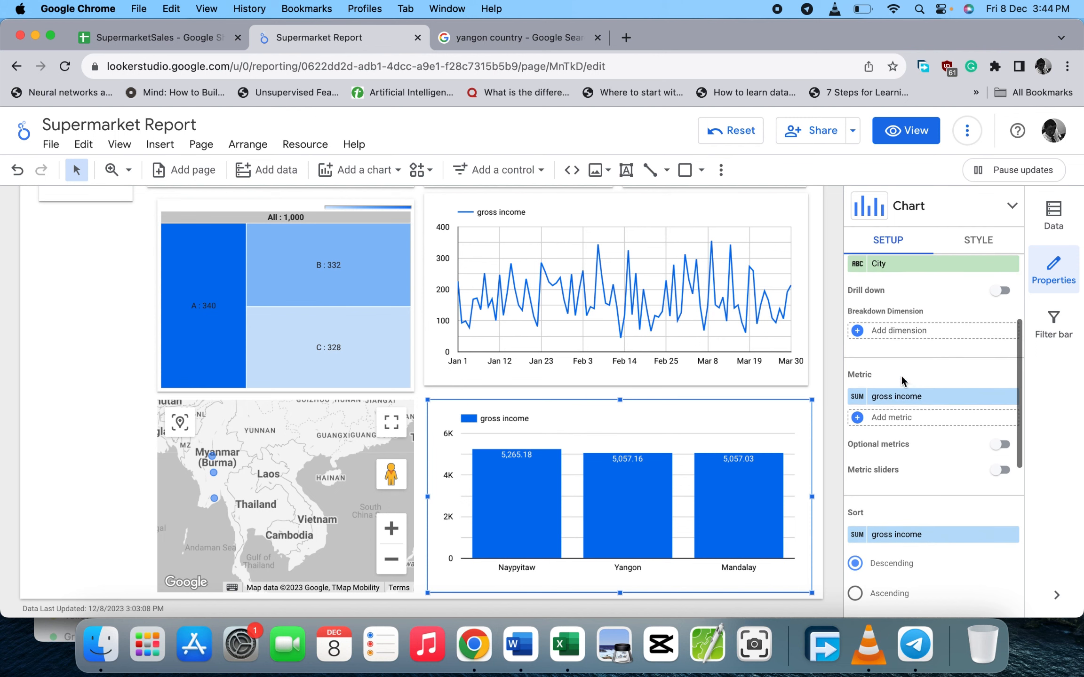
- Replace the gross income metric with City, aggregated as Count instead of distinct count
left_click(886, 396)
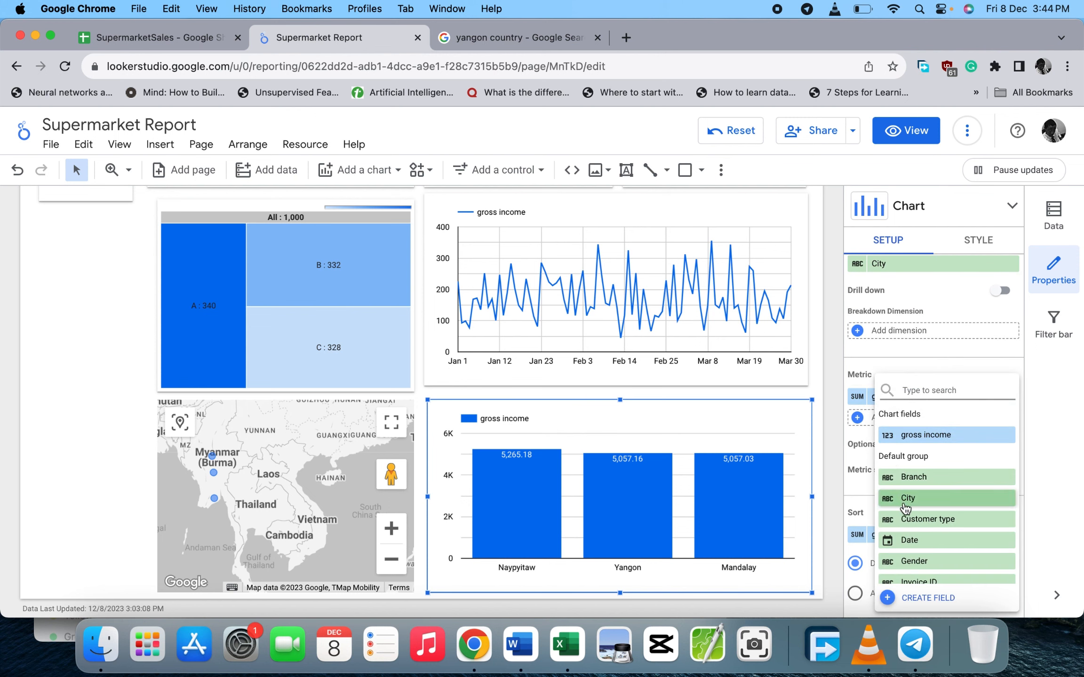
left_click(903, 500)
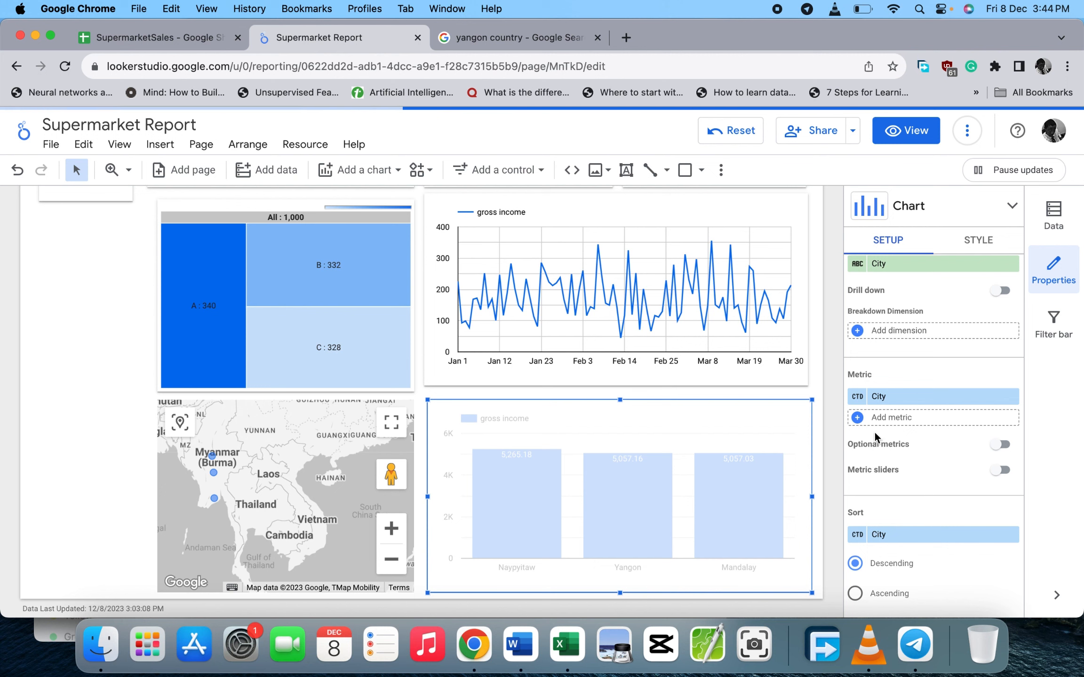
left_click(858, 398)
left_click(738, 483)
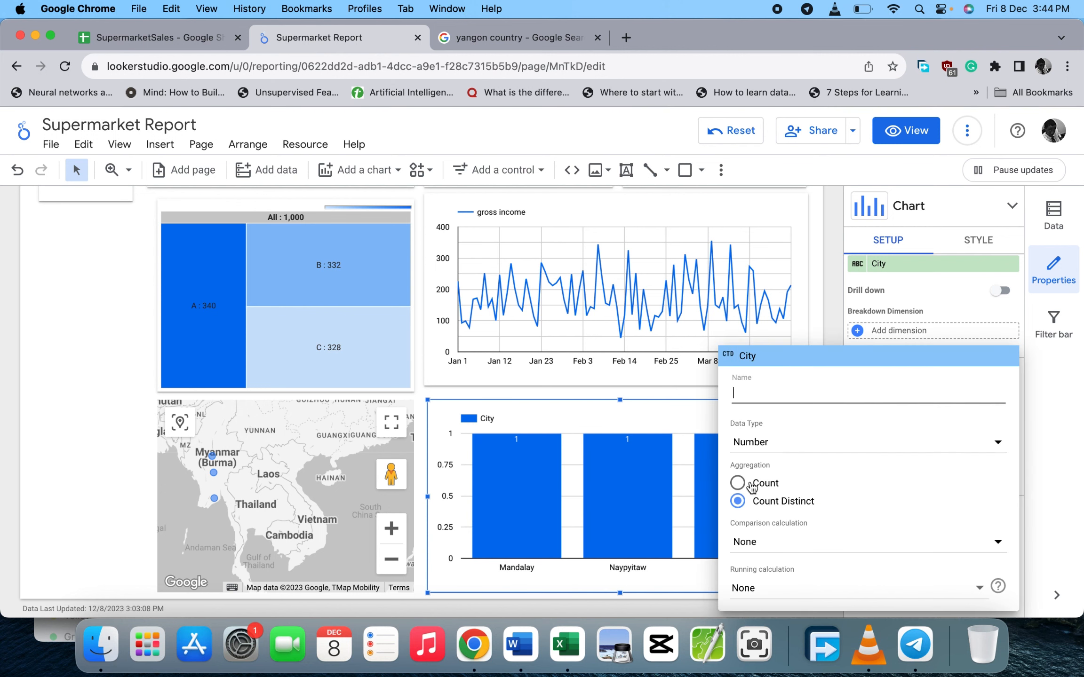
left_click(99, 466)
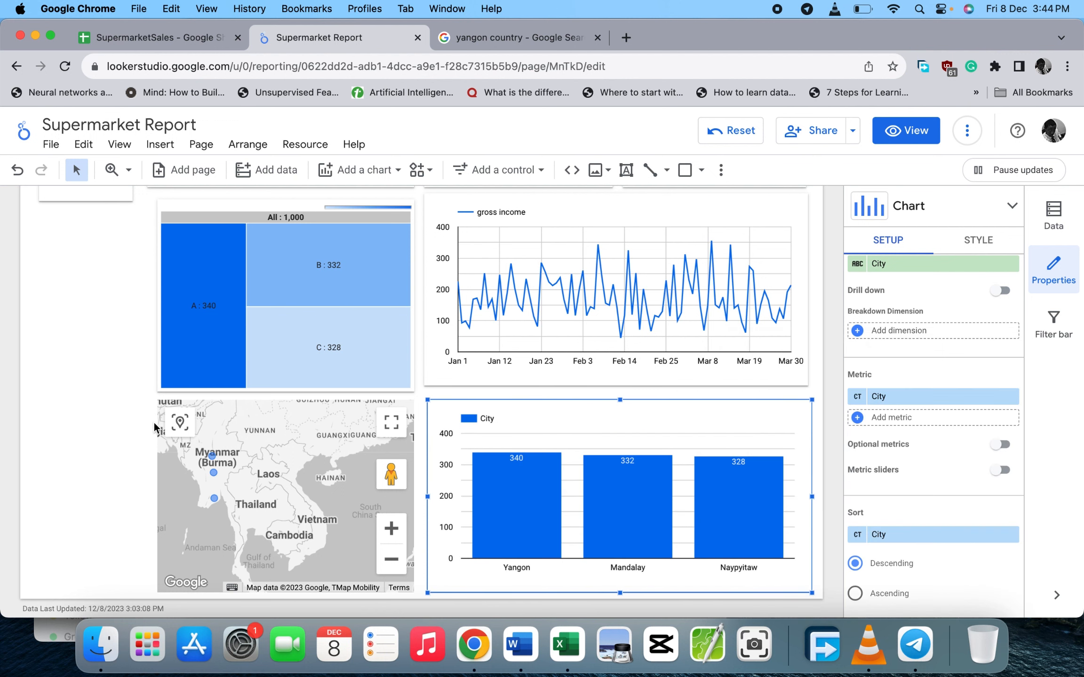
scroll(155, 423, "up", 2)
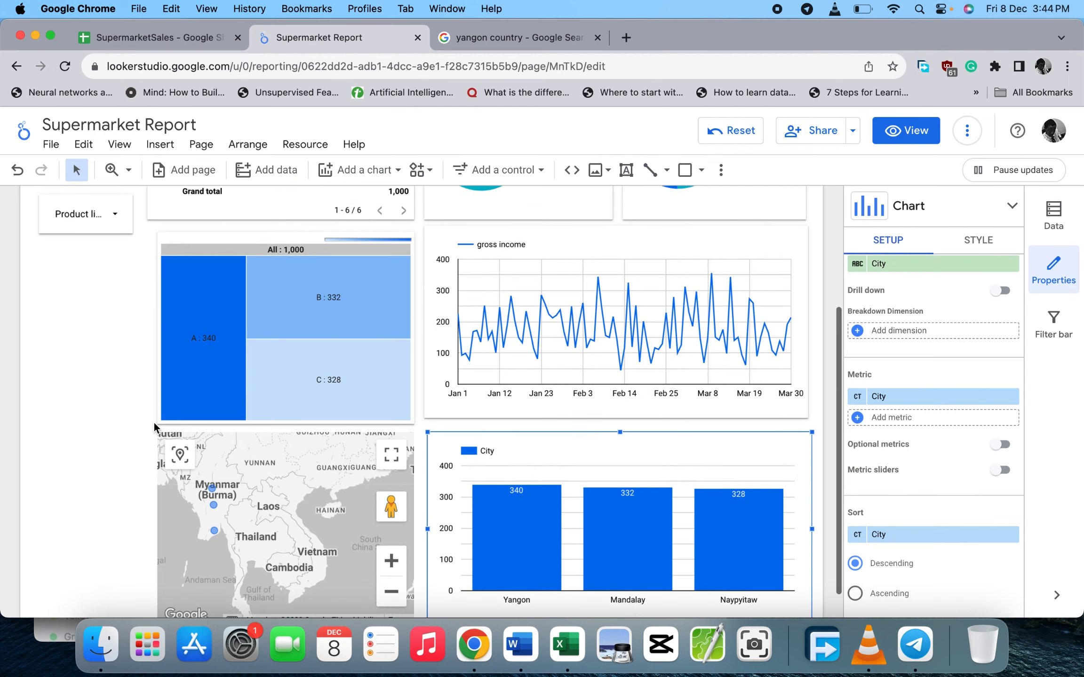
scroll(155, 422, "up", 5)
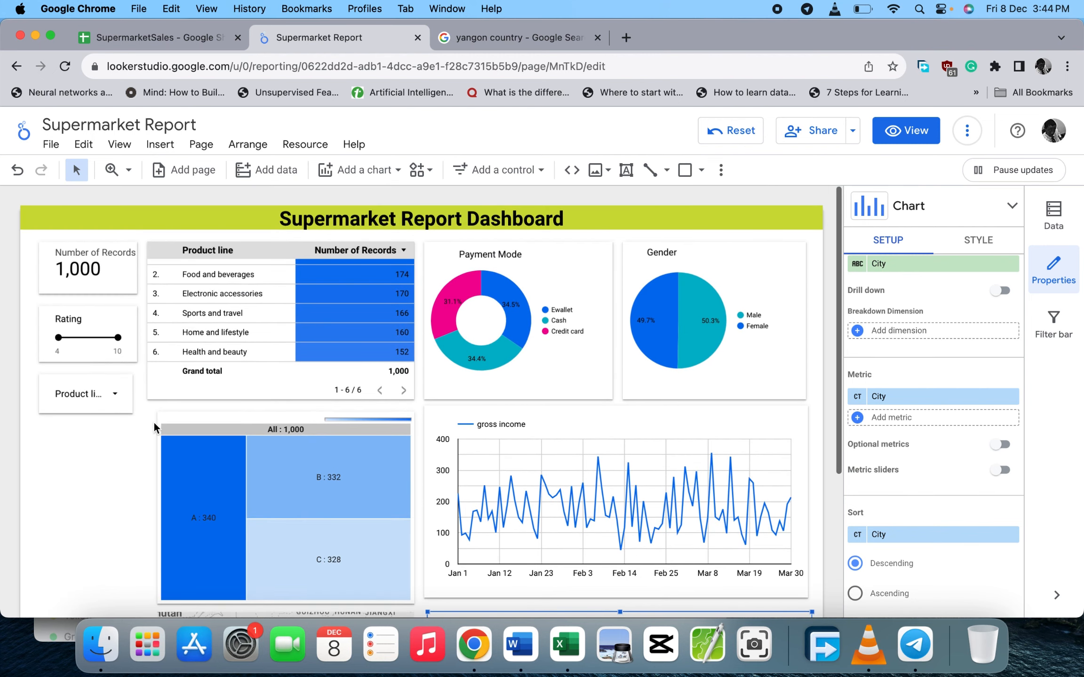
scroll(154, 422, "up", 2)
scroll(191, 409, "down", 7)
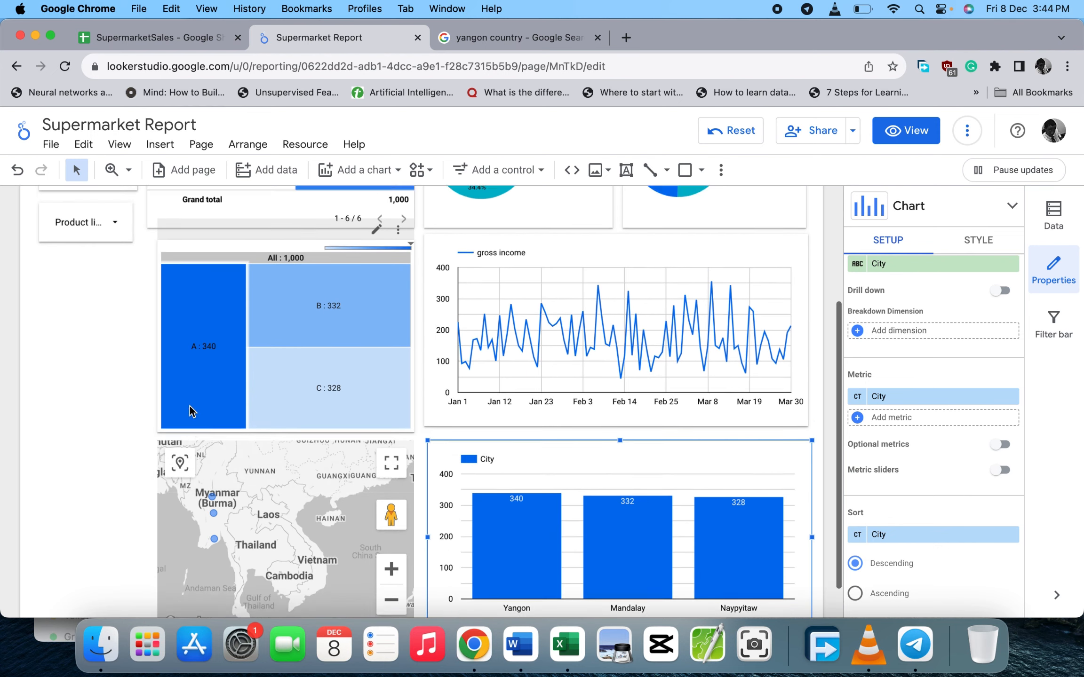
scroll(190, 405, "up", 7)
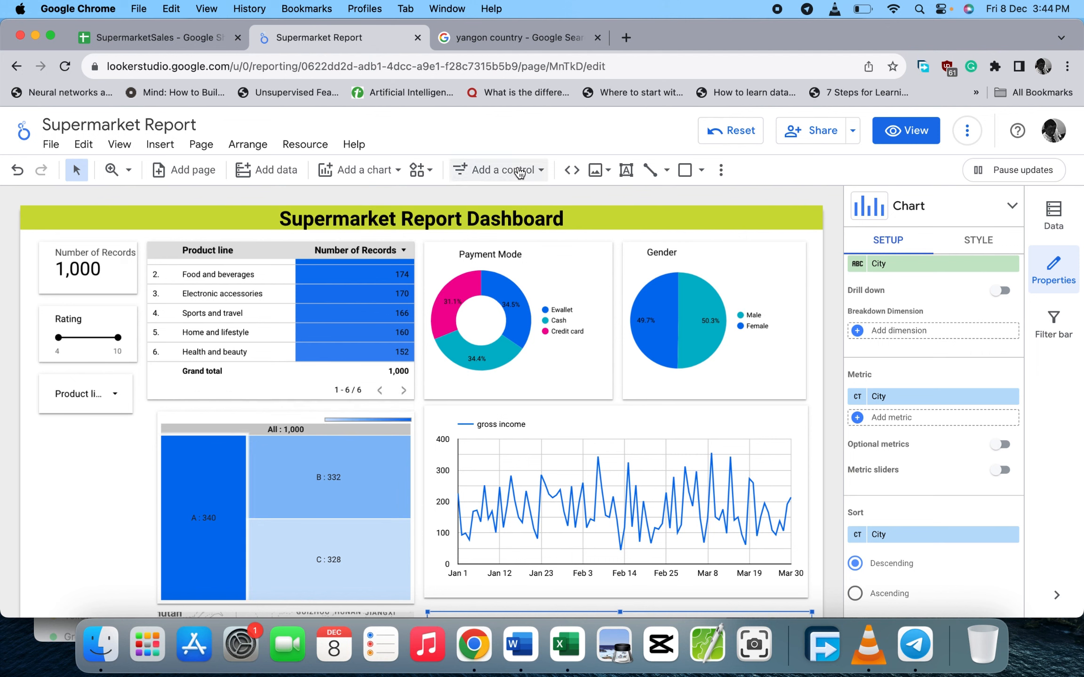
left_click(541, 170)
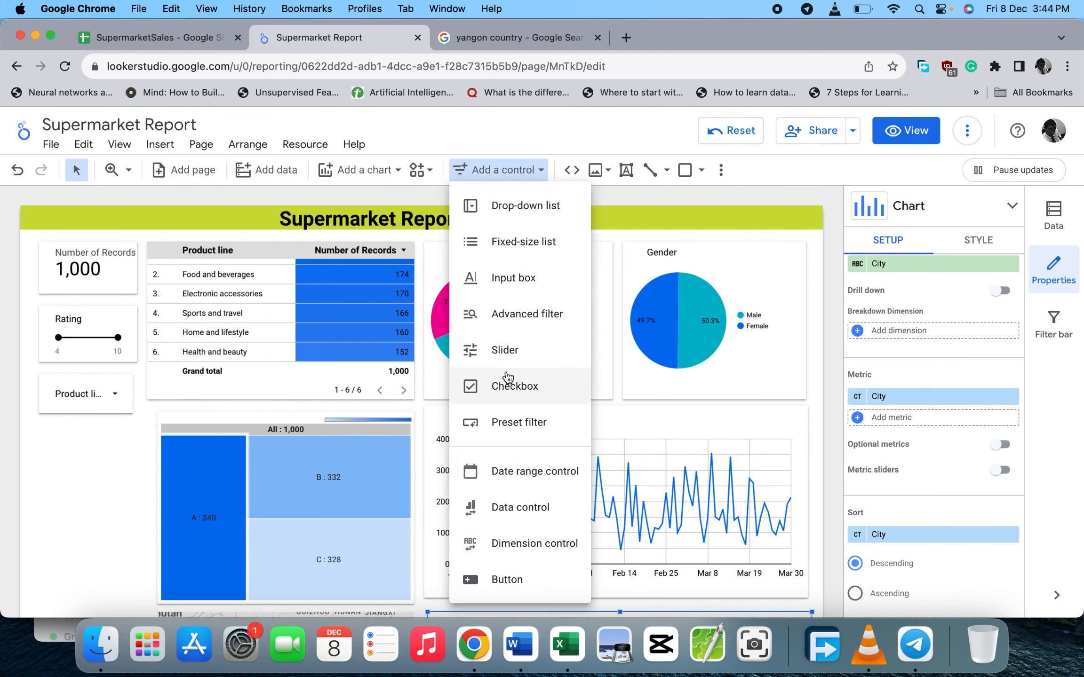
left_click(401, 170)
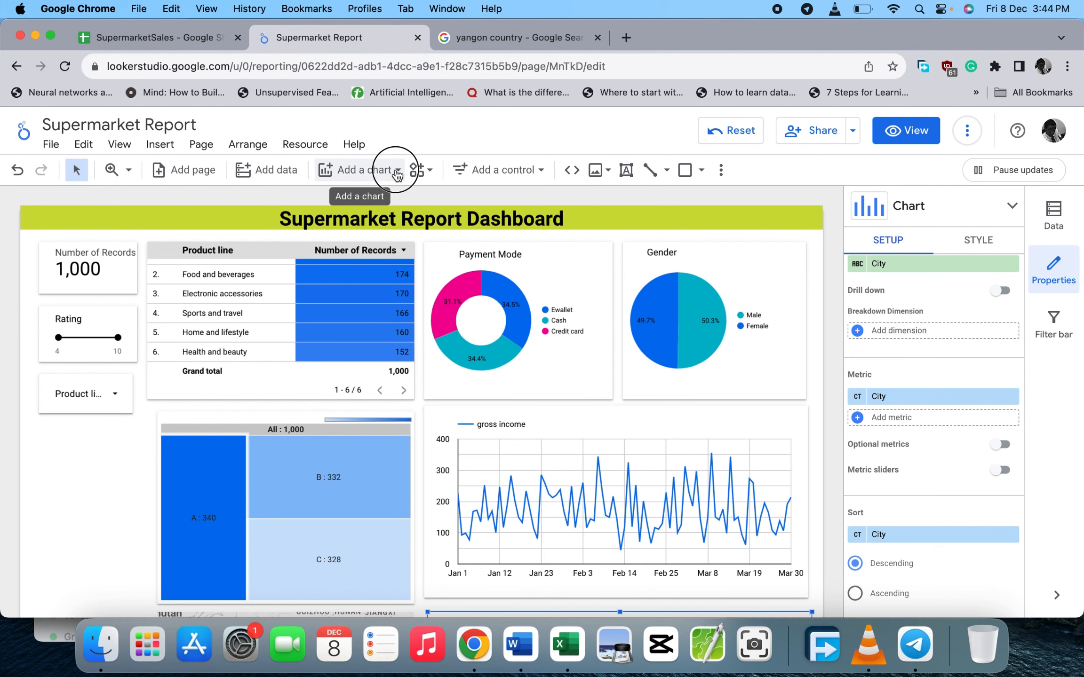
left_click(397, 171)
scroll(452, 422, "down", 7)
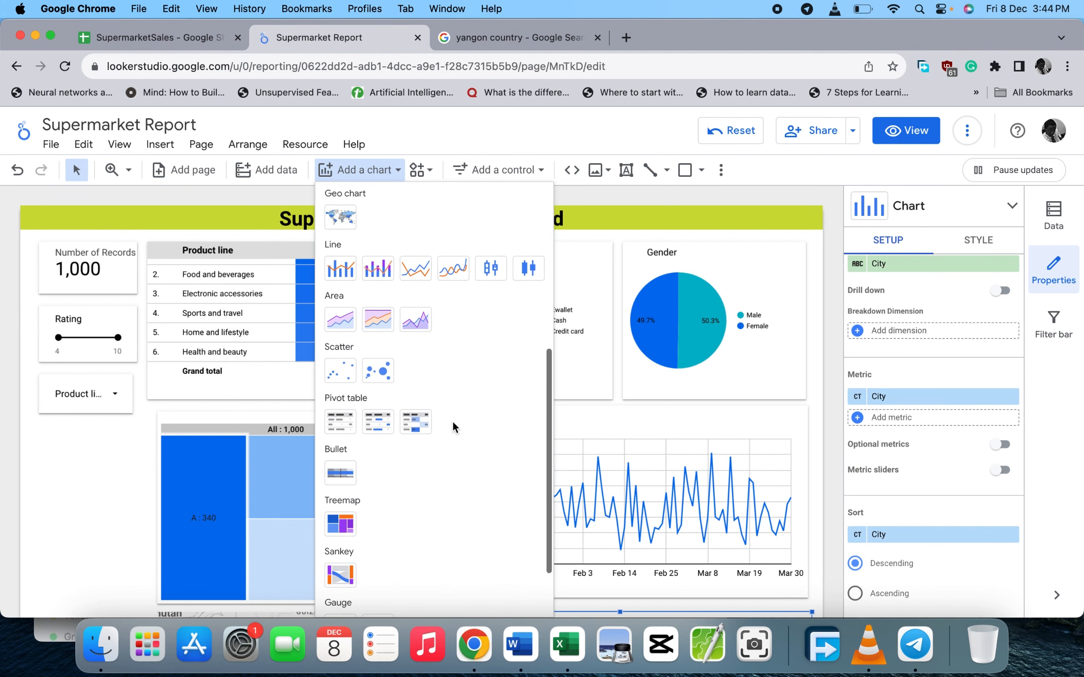
scroll(452, 421, "down", 2)
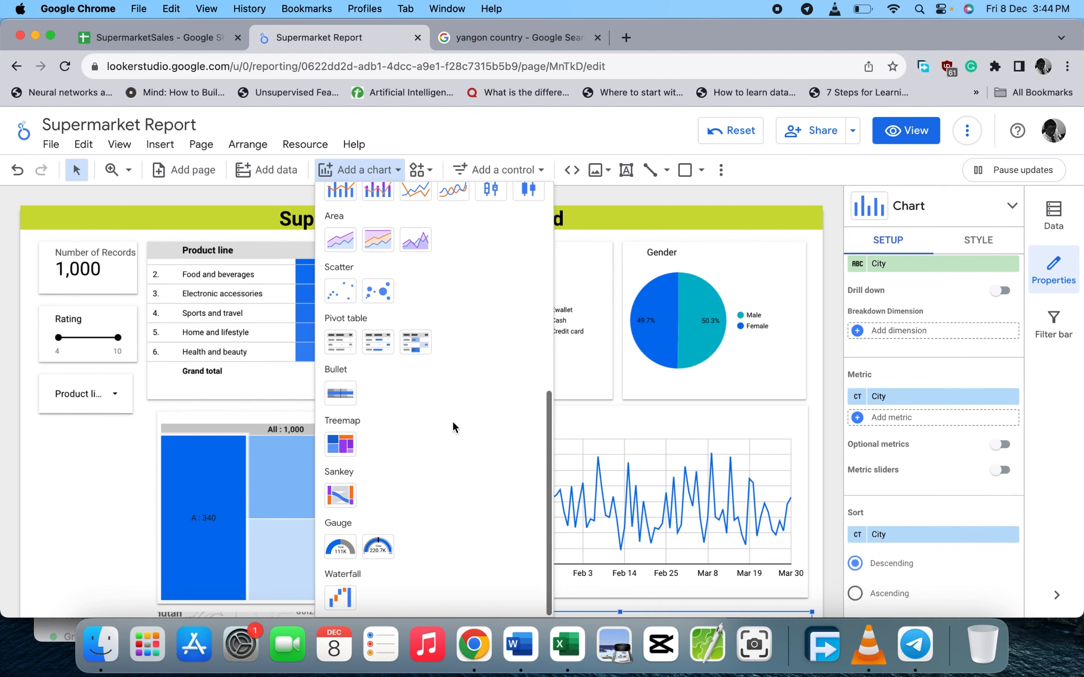
left_click(100, 485)
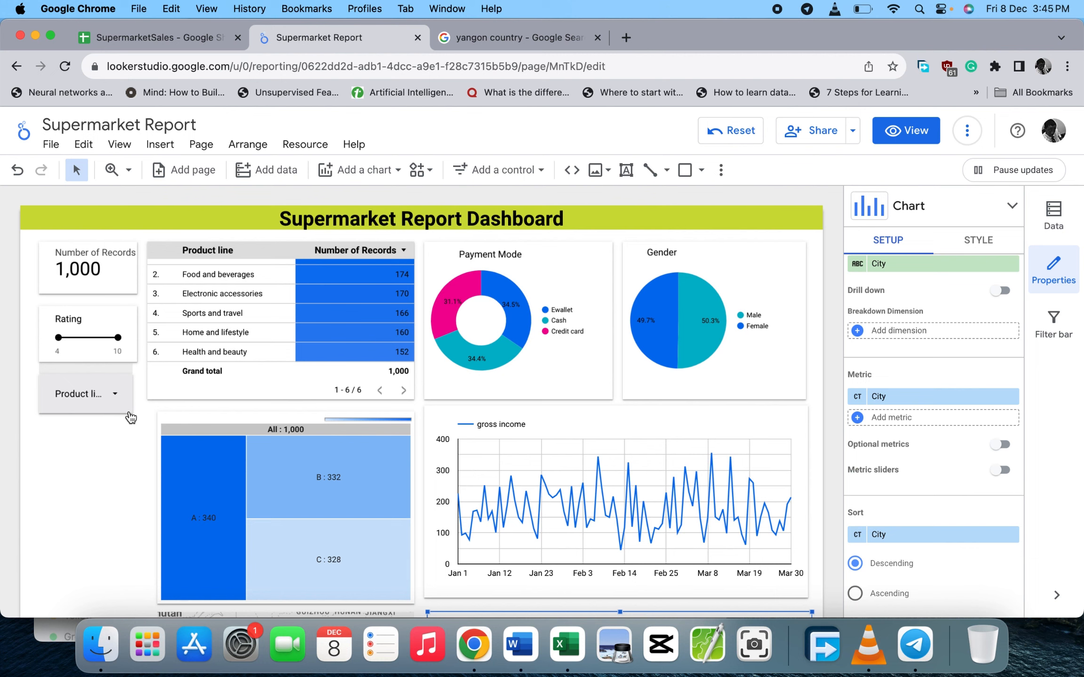
- In view mode, cross-filter the dashboard to Male via the Gender pie, then clear it
left_click(903, 134)
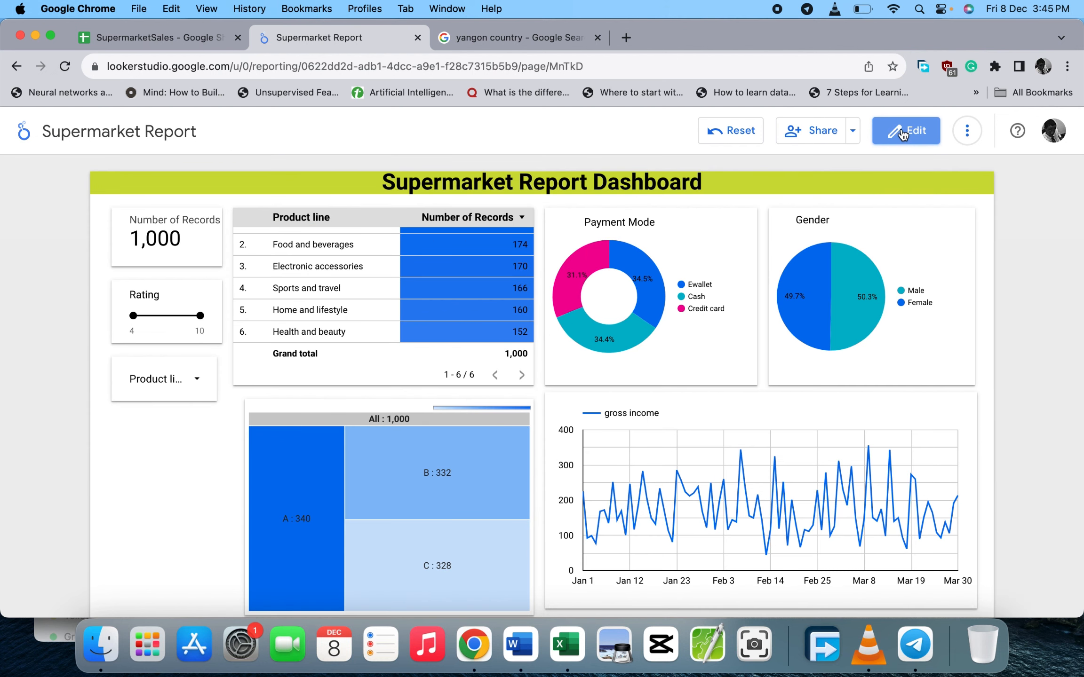
scroll(852, 440, "down", 2)
scroll(852, 439, "up", 2)
mouse_move(853, 437)
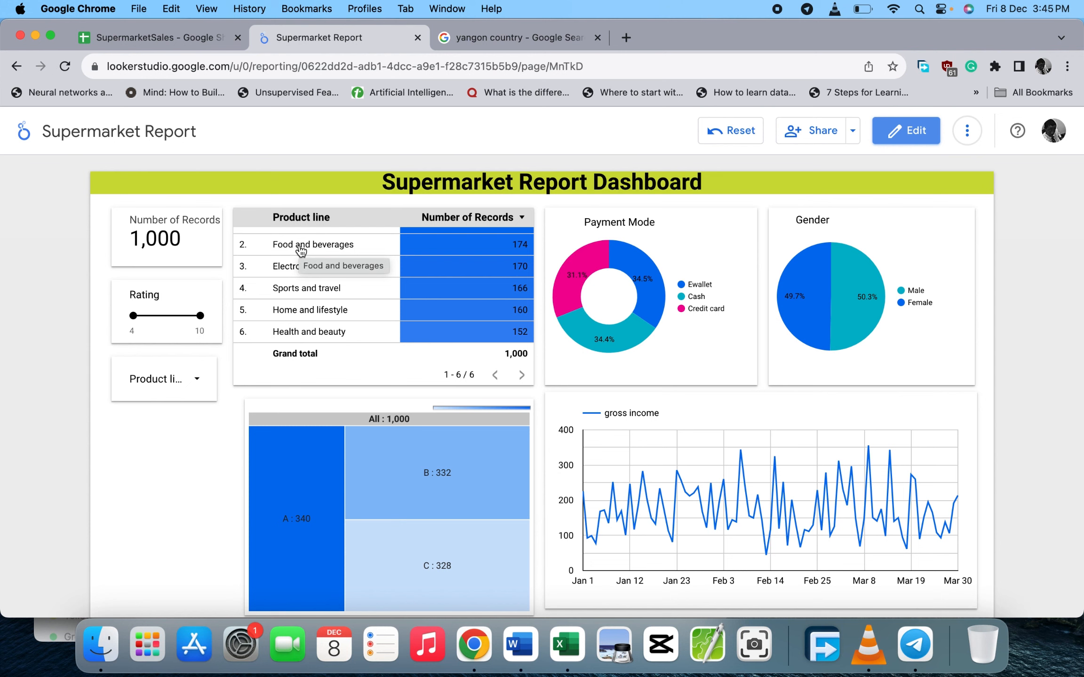
left_click(863, 297)
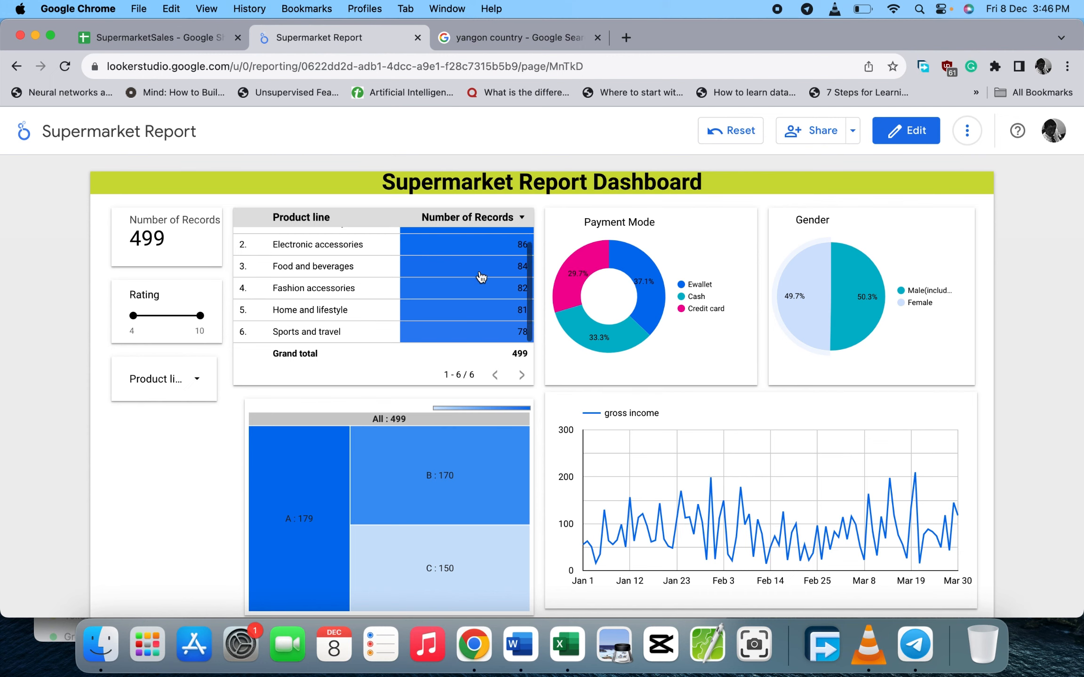
scroll(517, 360, "down", 5)
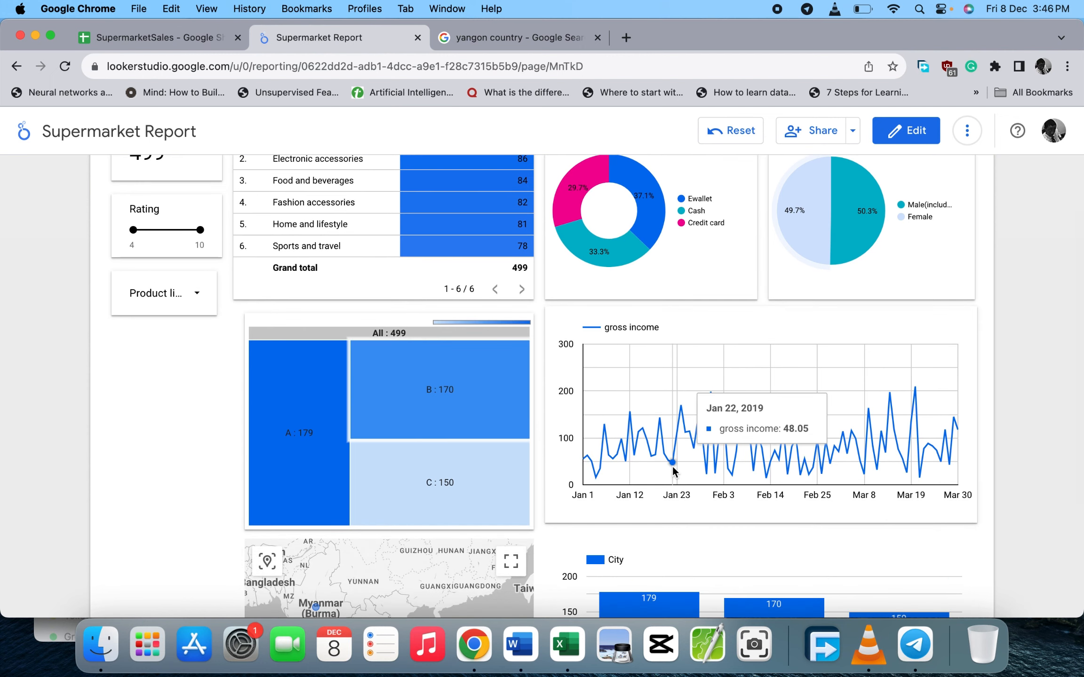
scroll(700, 459, "up", 5)
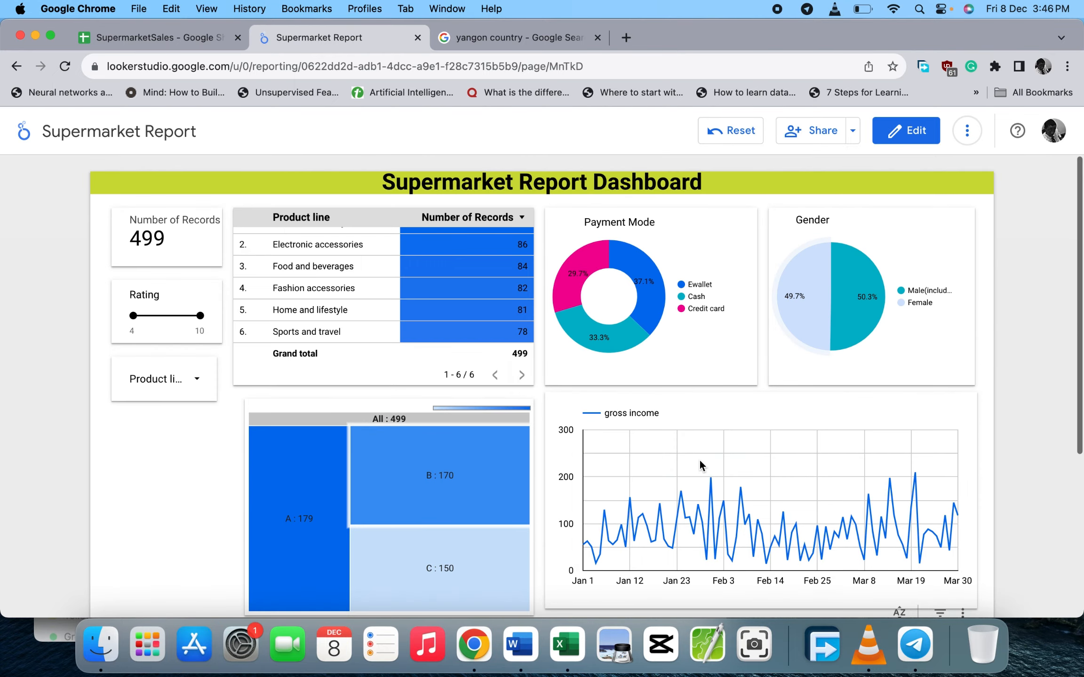
left_click(853, 287)
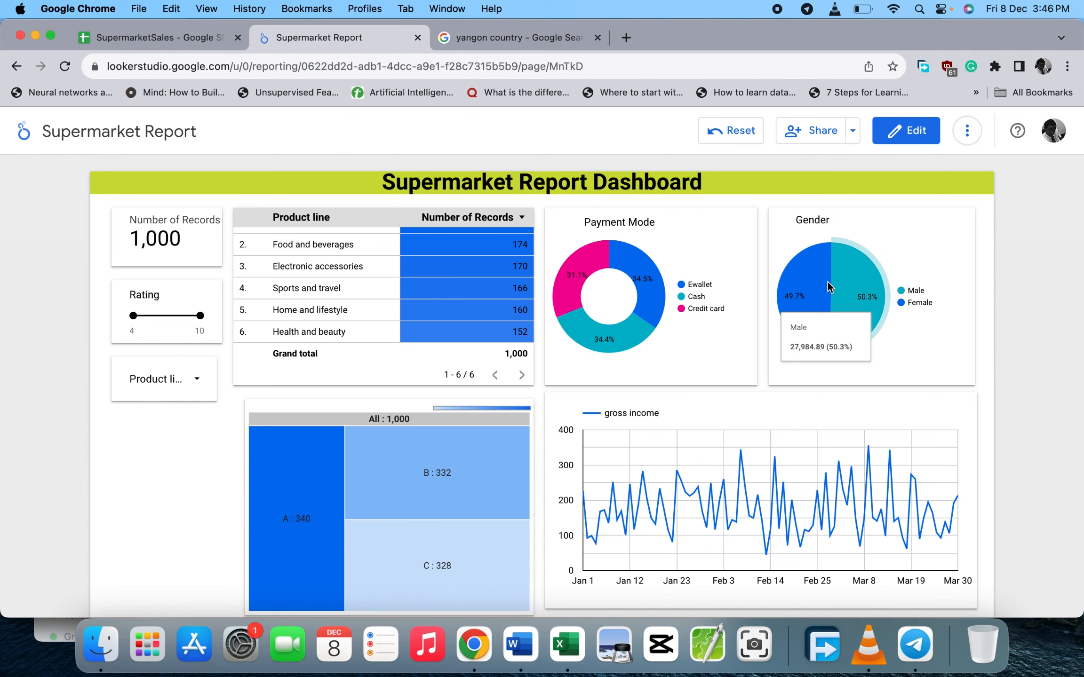
- Limit the Product line filter to Food and beverages and Home and lifestyle
left_click(195, 382)
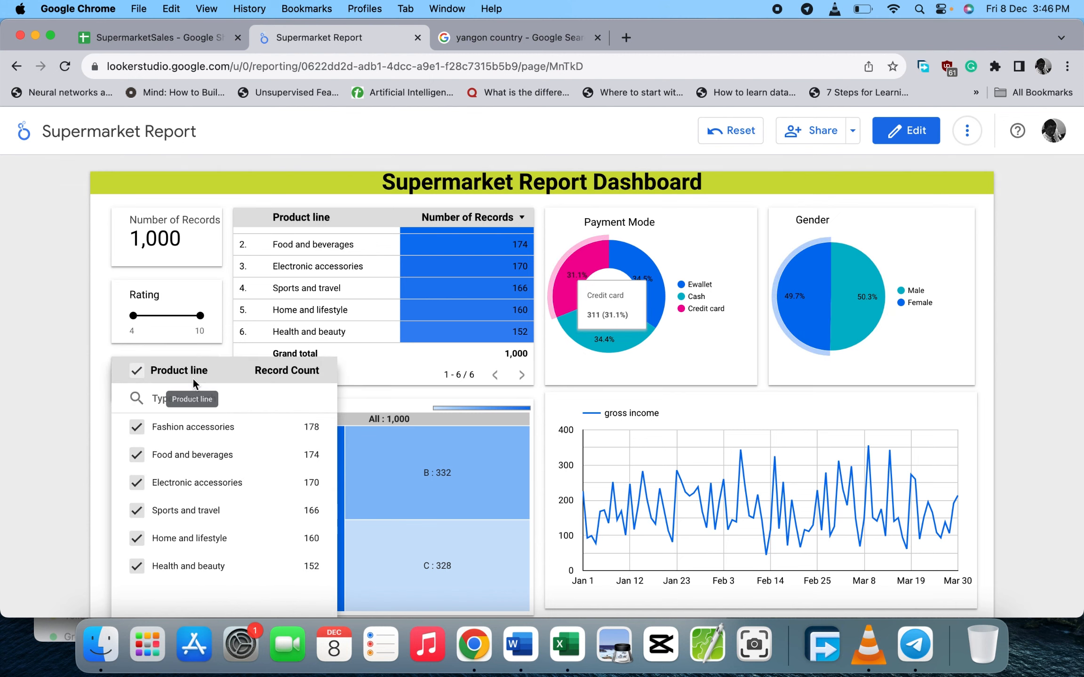
left_click(136, 371)
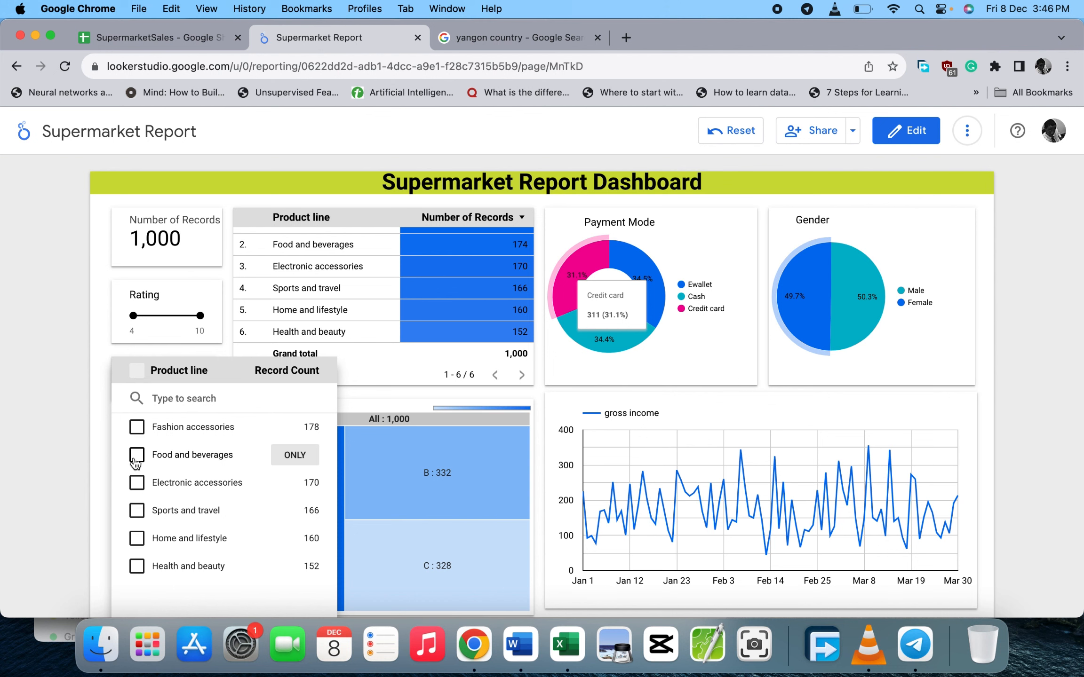
left_click(137, 538)
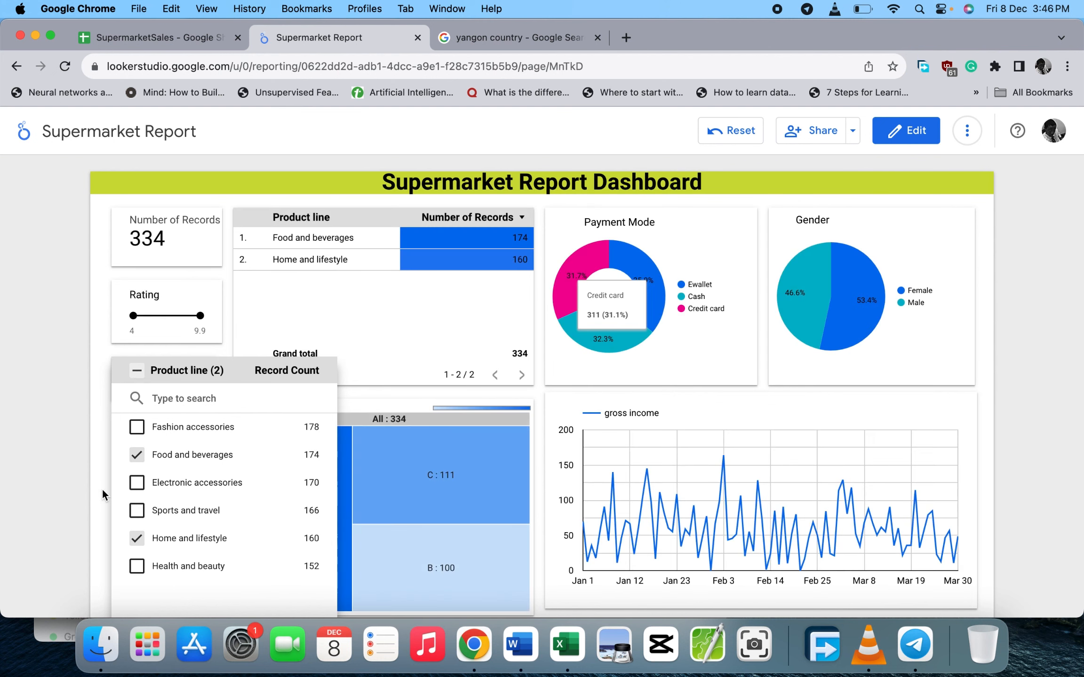
left_click(102, 490)
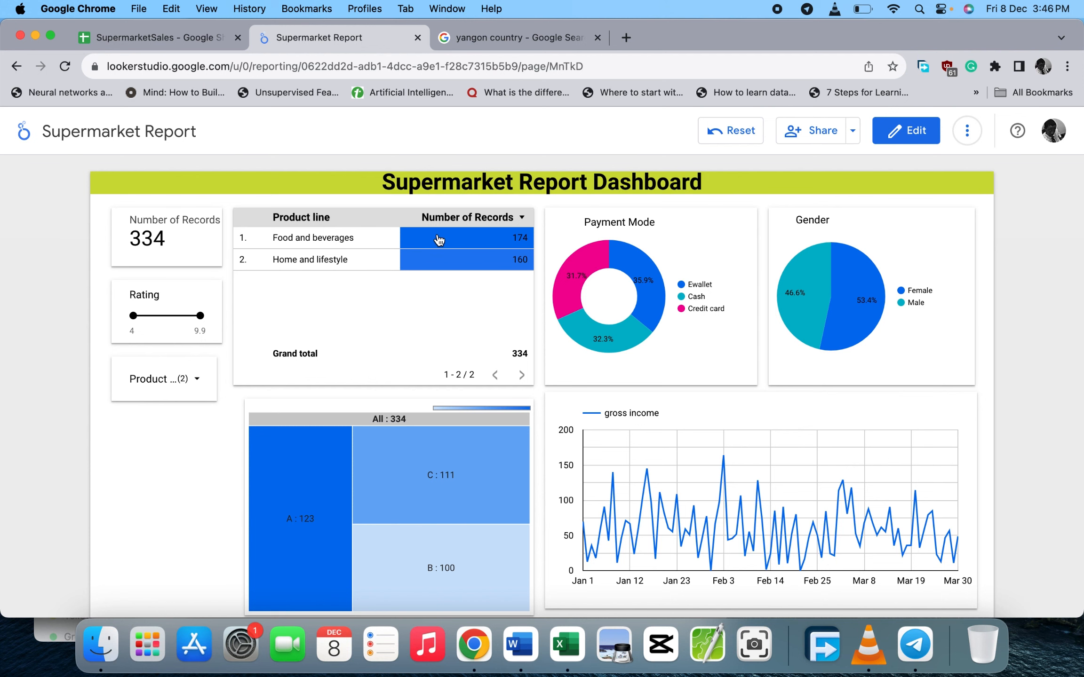
- Cross-filter to the Food and beverages table row, leaving 174 records
left_click(324, 242)
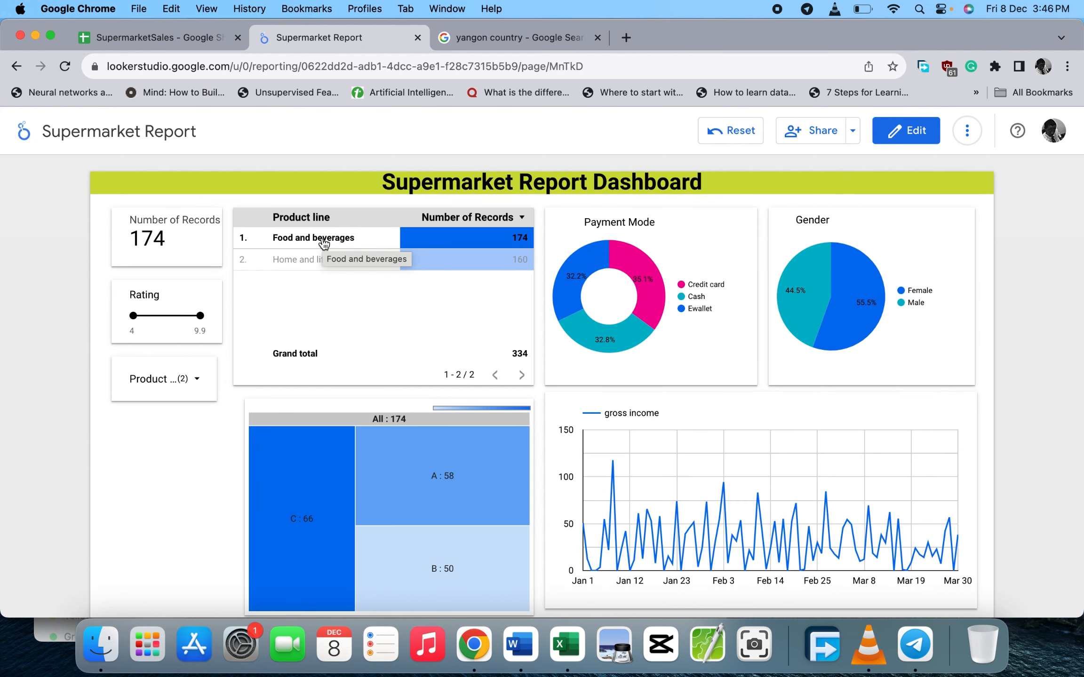
scroll(302, 492, "down", 3)
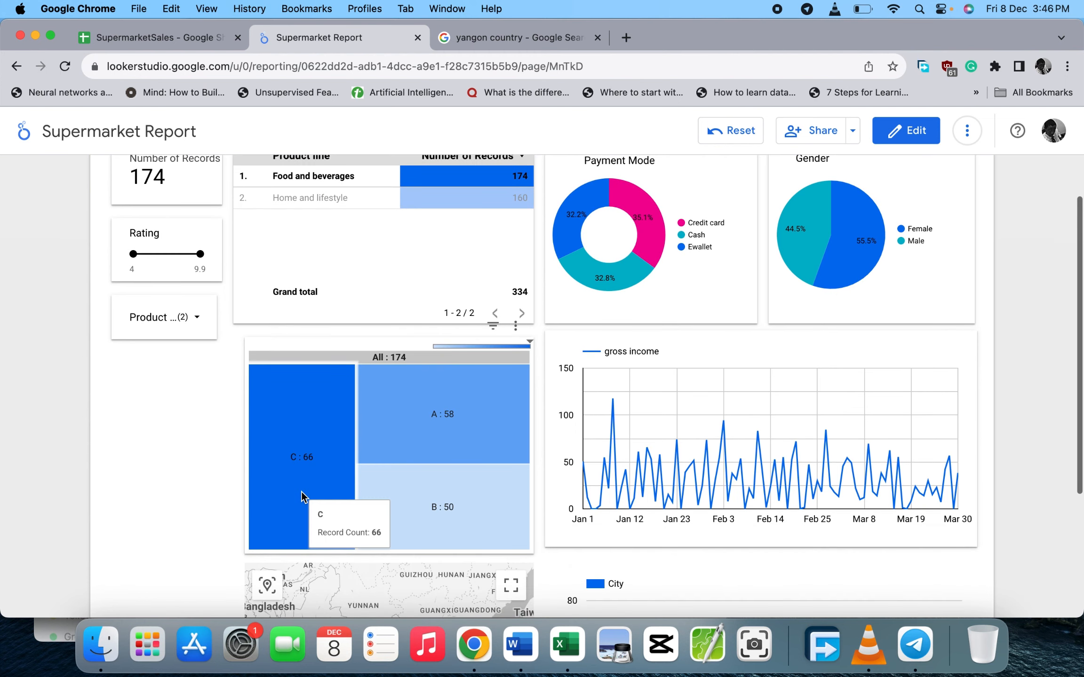
scroll(302, 492, "up", 3)
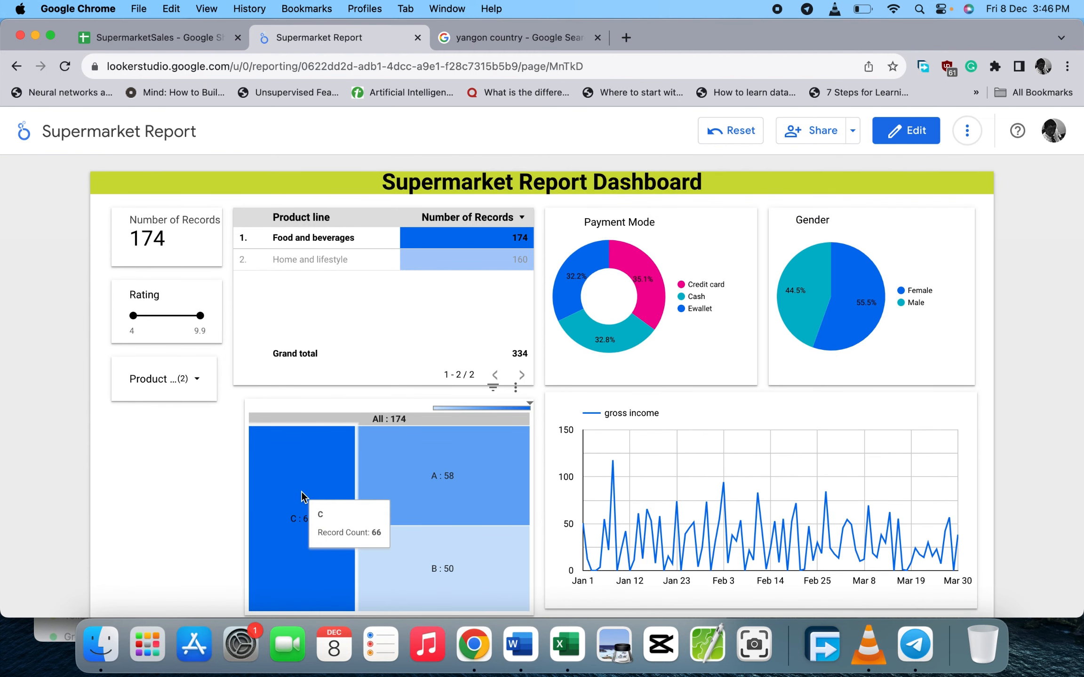